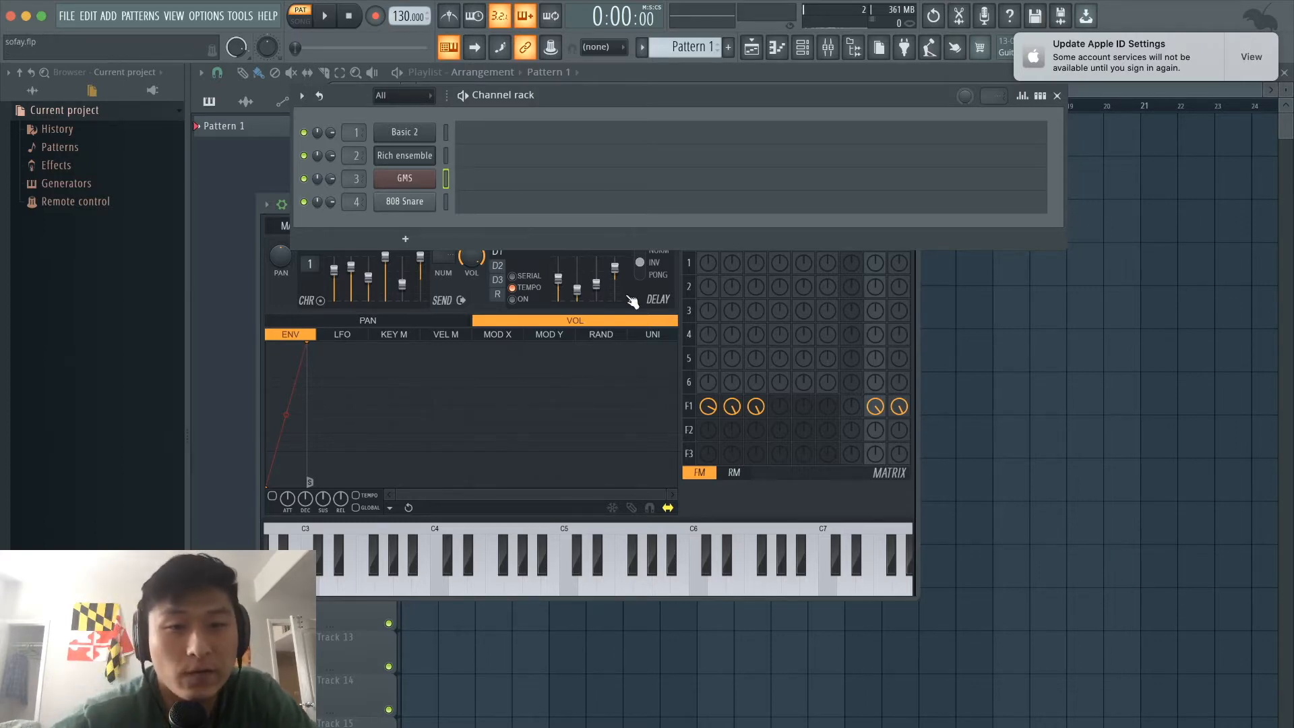
# Look through the instruments on the Basic 2, Rich ensemble and GMS channels, ending on Basic 2
pyautogui.click(413, 132)
pyautogui.click(405, 177)
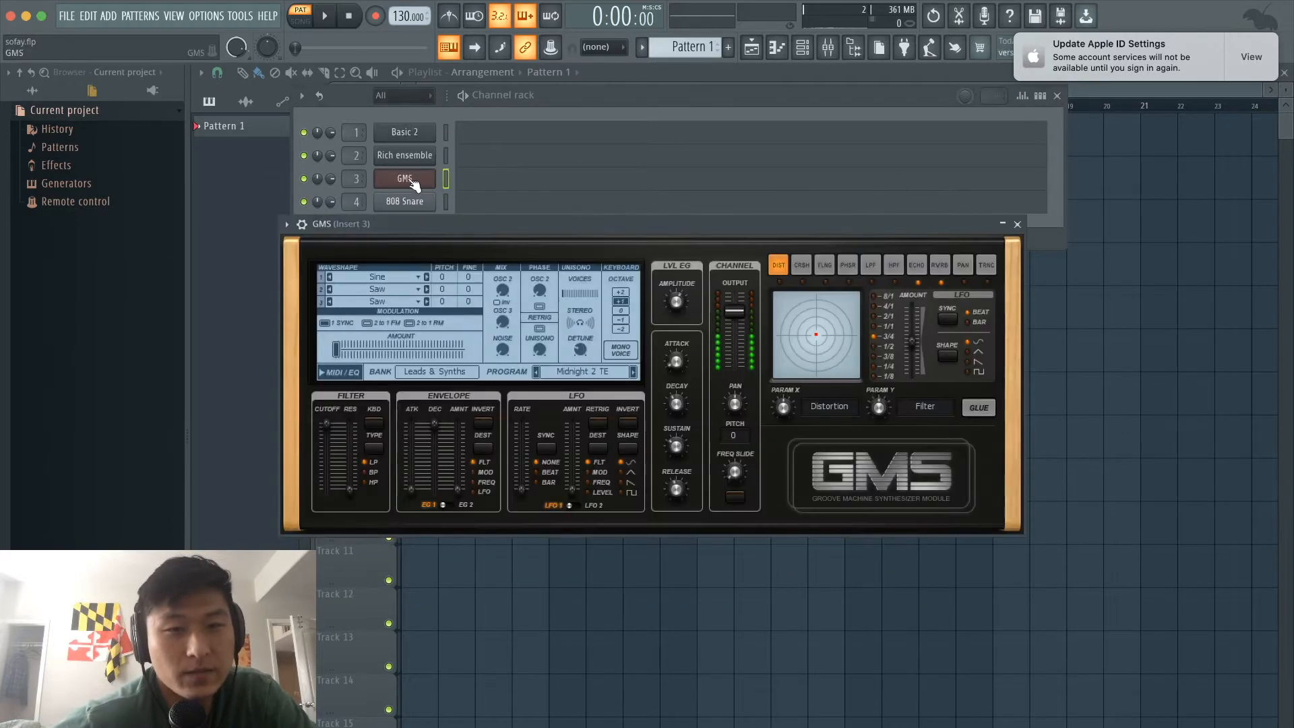
pyautogui.click(405, 133)
pyautogui.click(413, 157)
pyautogui.click(405, 178)
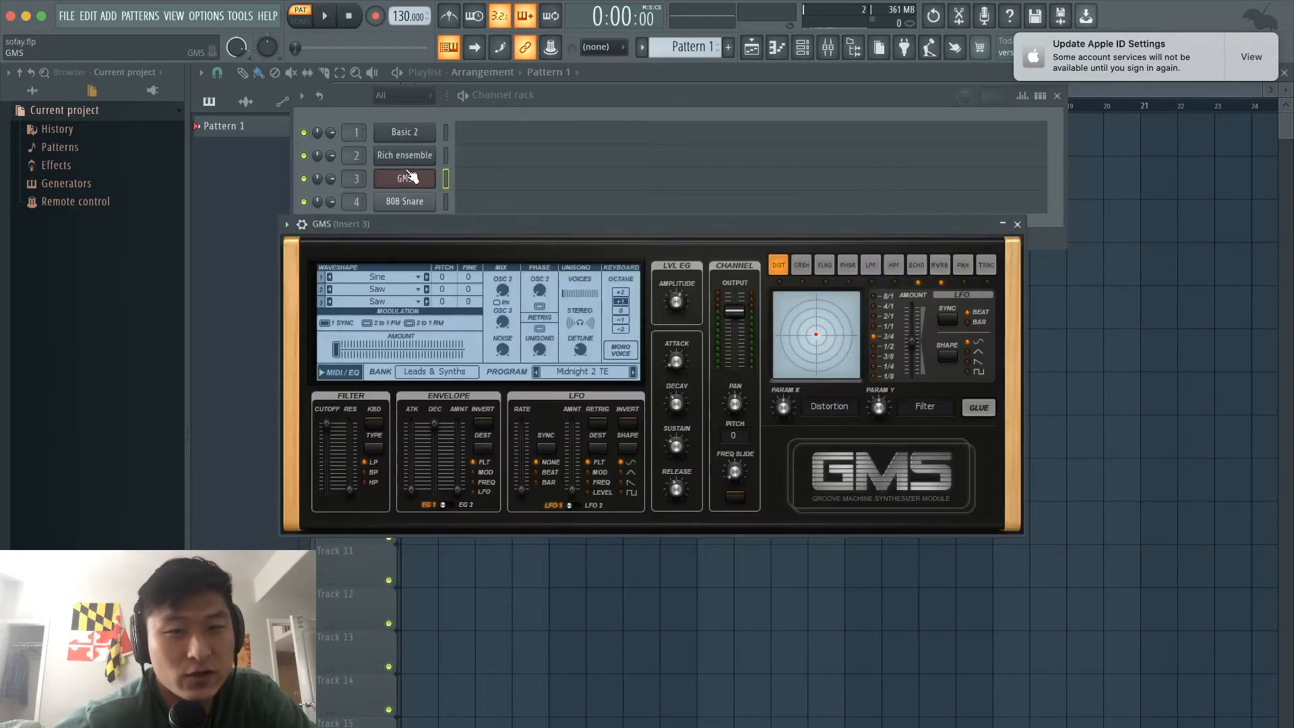
pyautogui.click(407, 134)
pyautogui.click(409, 156)
pyautogui.click(405, 179)
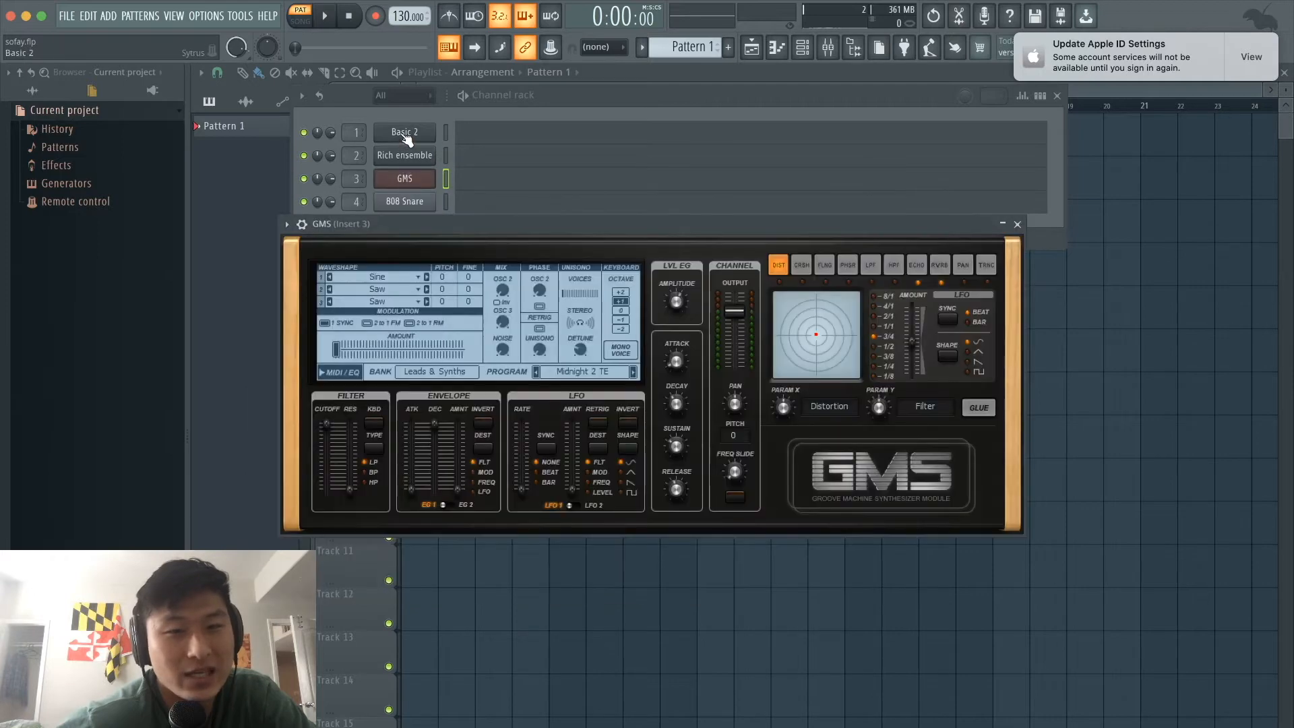
pyautogui.click(406, 134)
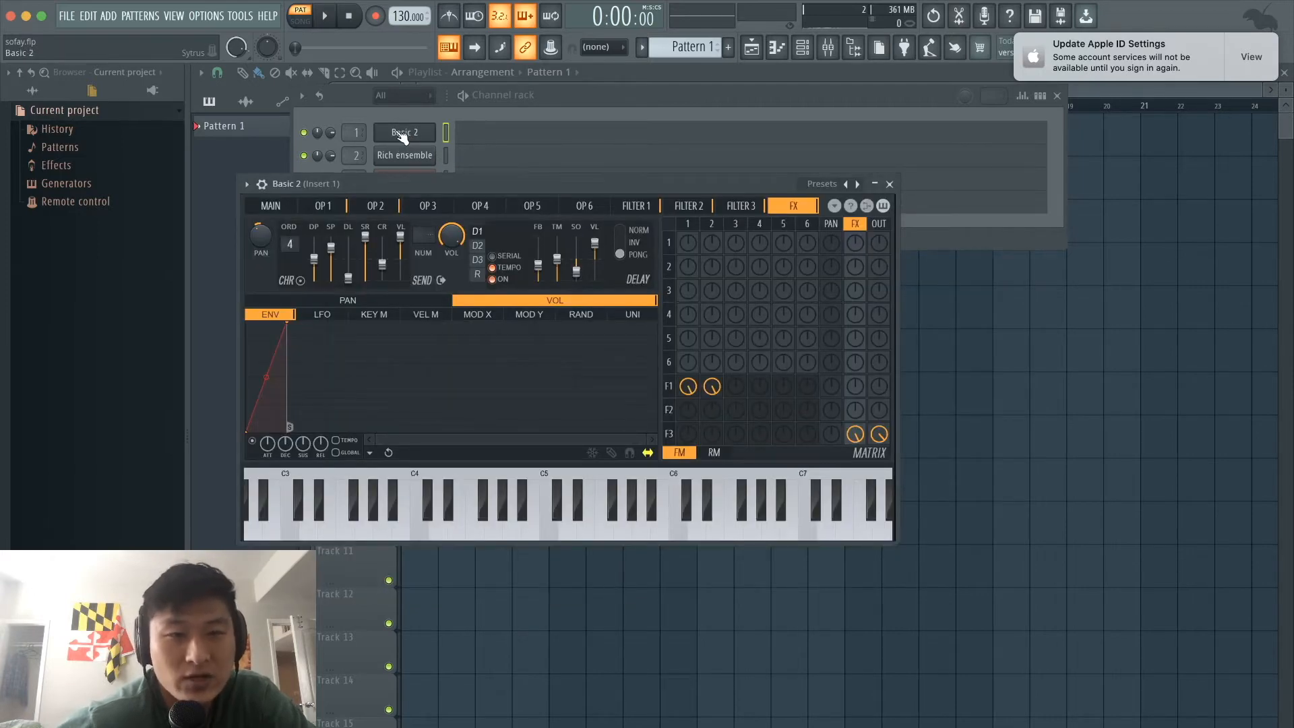
# Look over the replacement instruments available for the Basic 2 channel and return to its instrument window
pyautogui.rightClick(398, 132)
pyautogui.click(395, 129)
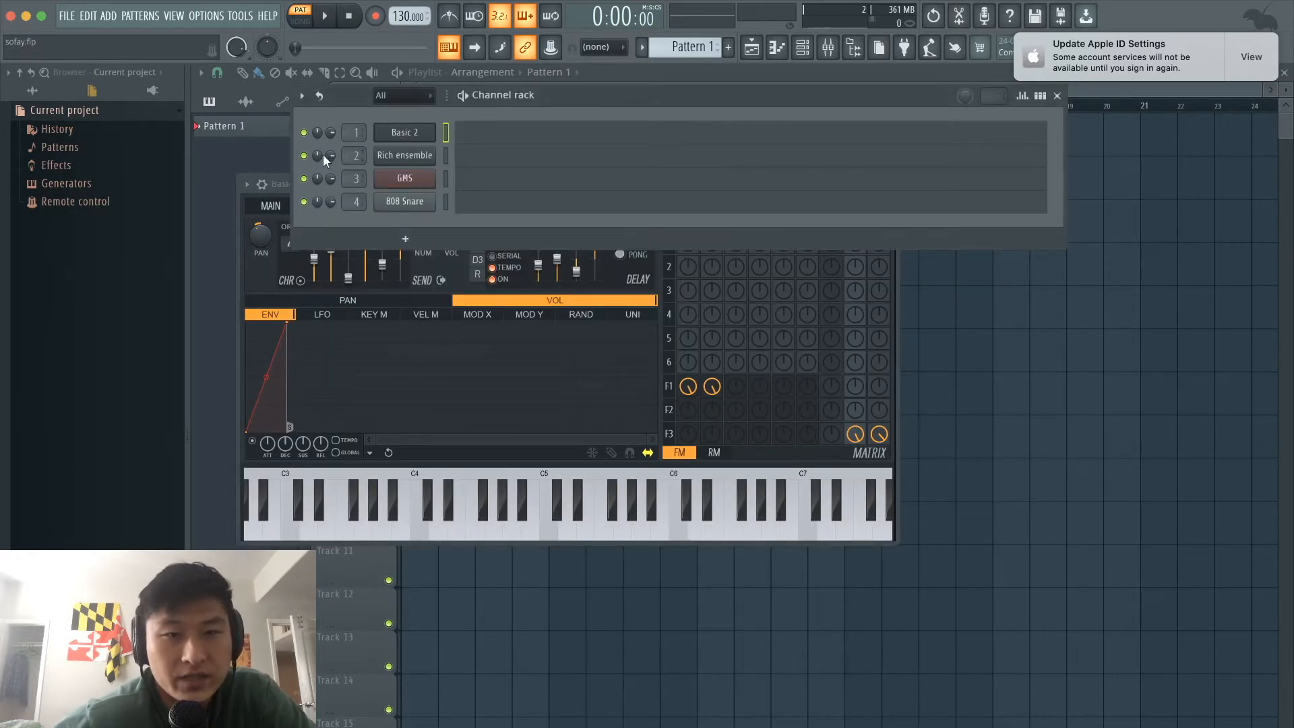
pyautogui.rightClick(407, 131)
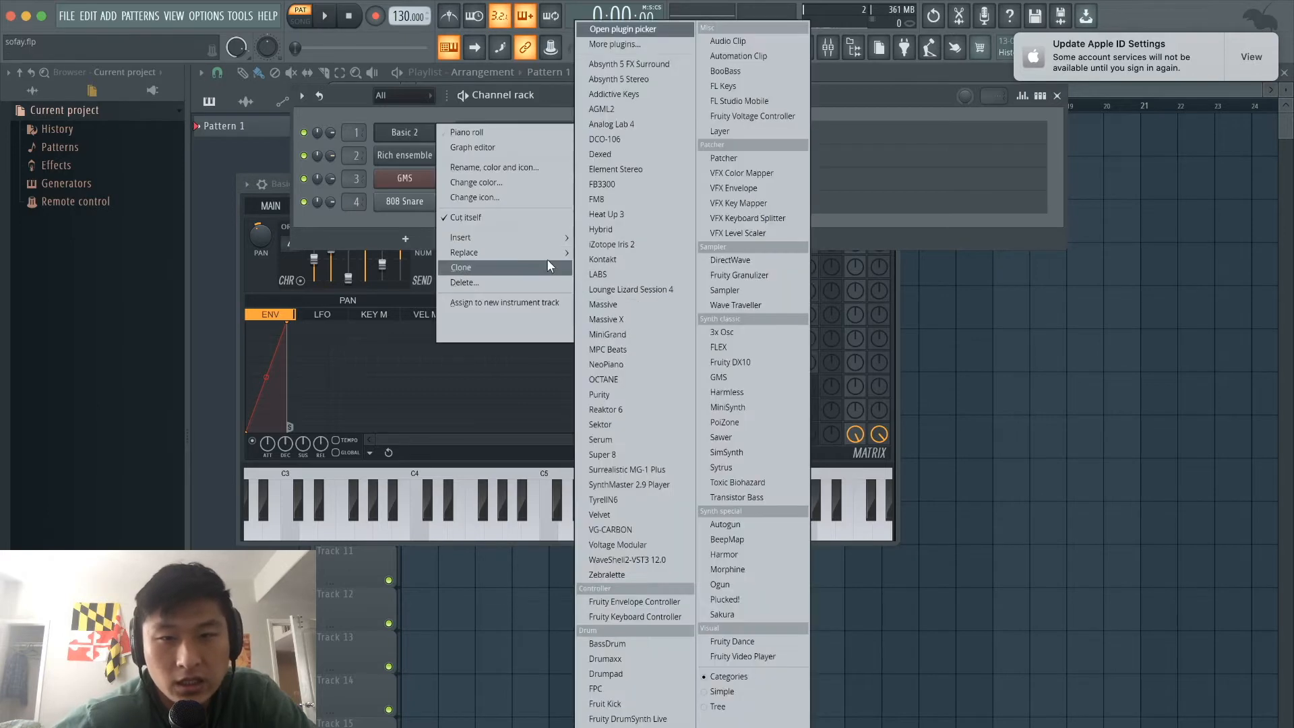
pyautogui.moveTo(542, 256)
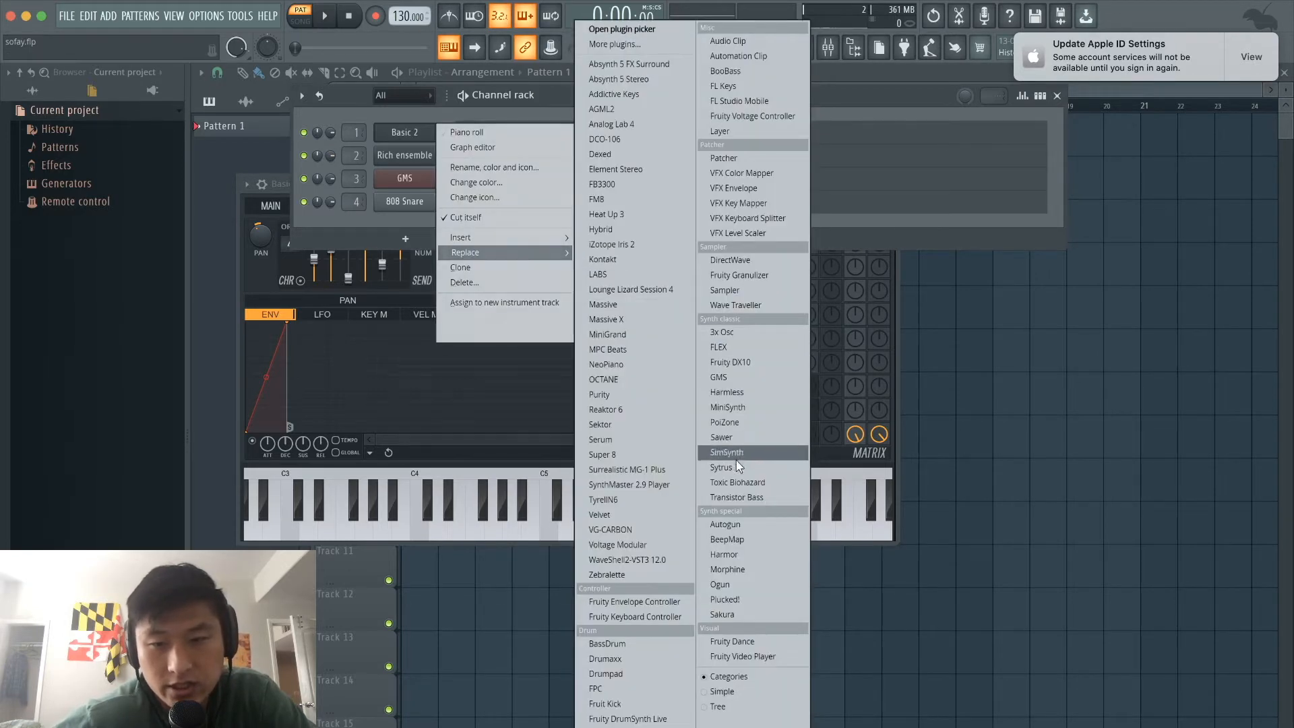
pyautogui.click(345, 232)
pyautogui.click(279, 185)
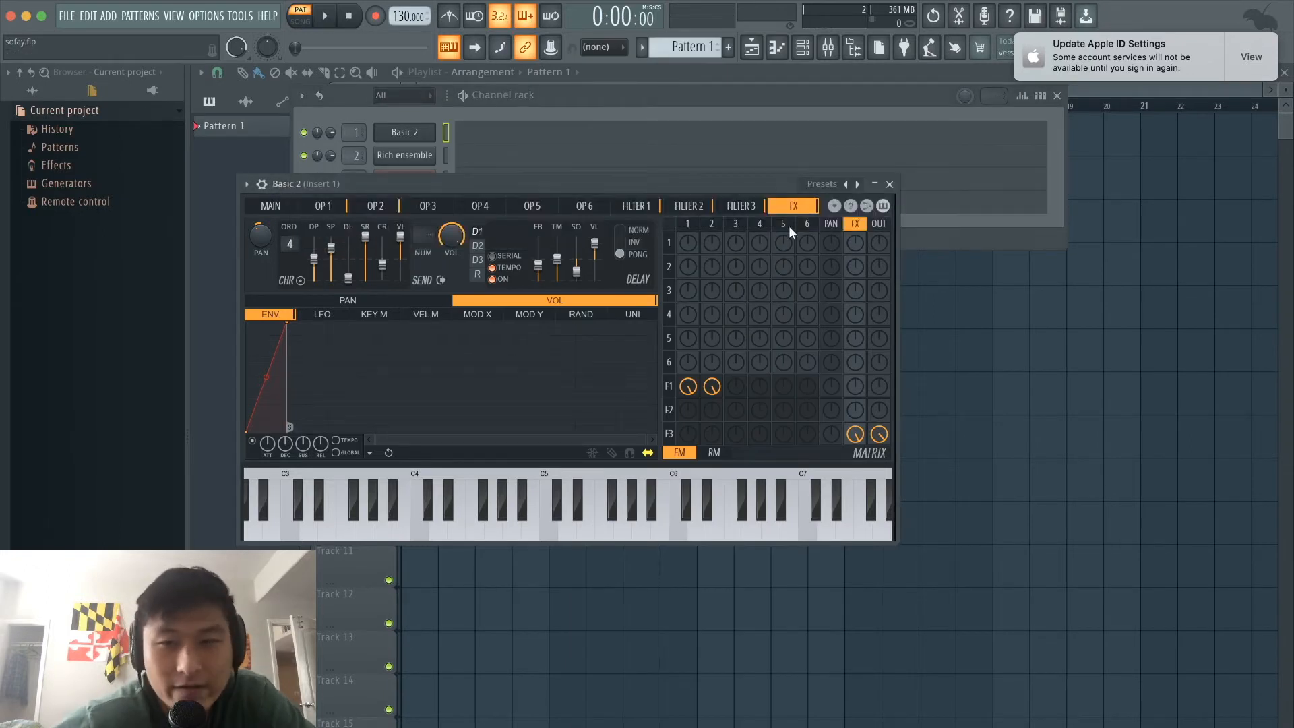
# Load the Basic 2 synth string preset in the first channel's instrument and close its window
pyautogui.click(825, 185)
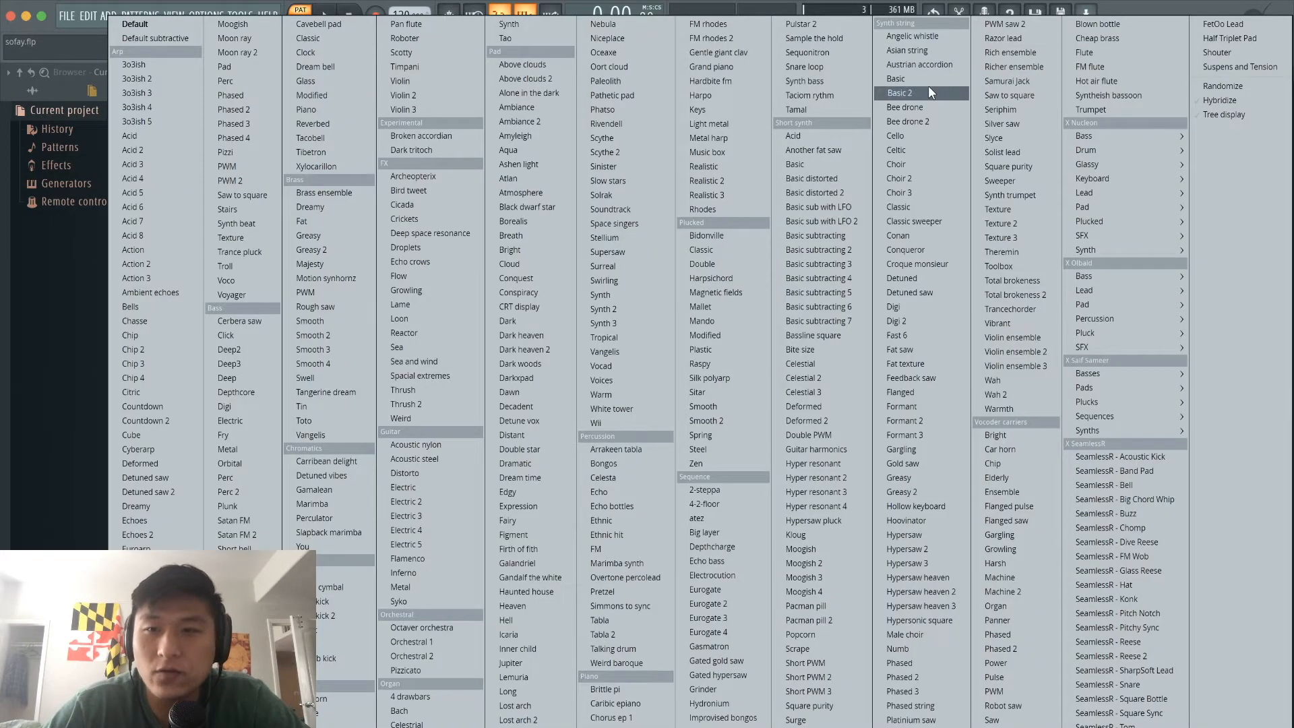
pyautogui.click(900, 93)
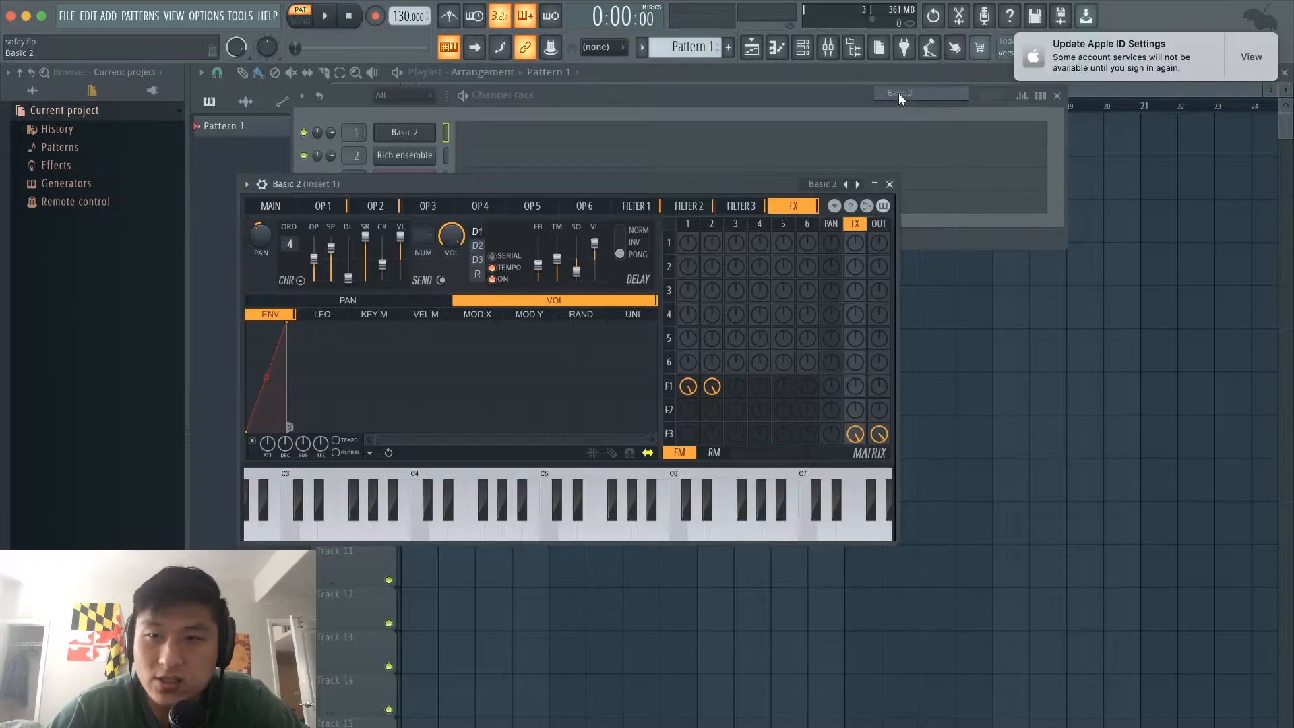
pyautogui.click(889, 184)
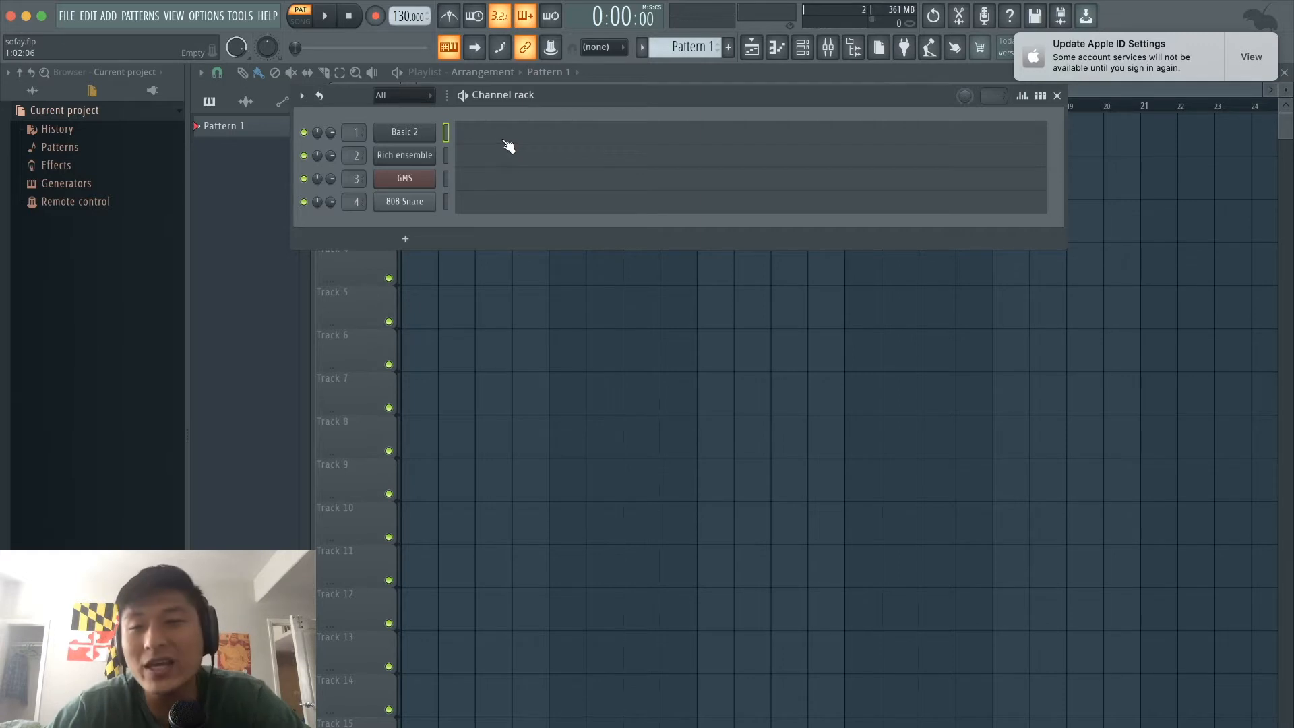
# Set the project tempo to 156 BPM and turn on the metronome
pyautogui.moveTo(406, 25); pyautogui.dragTo(406, 13)
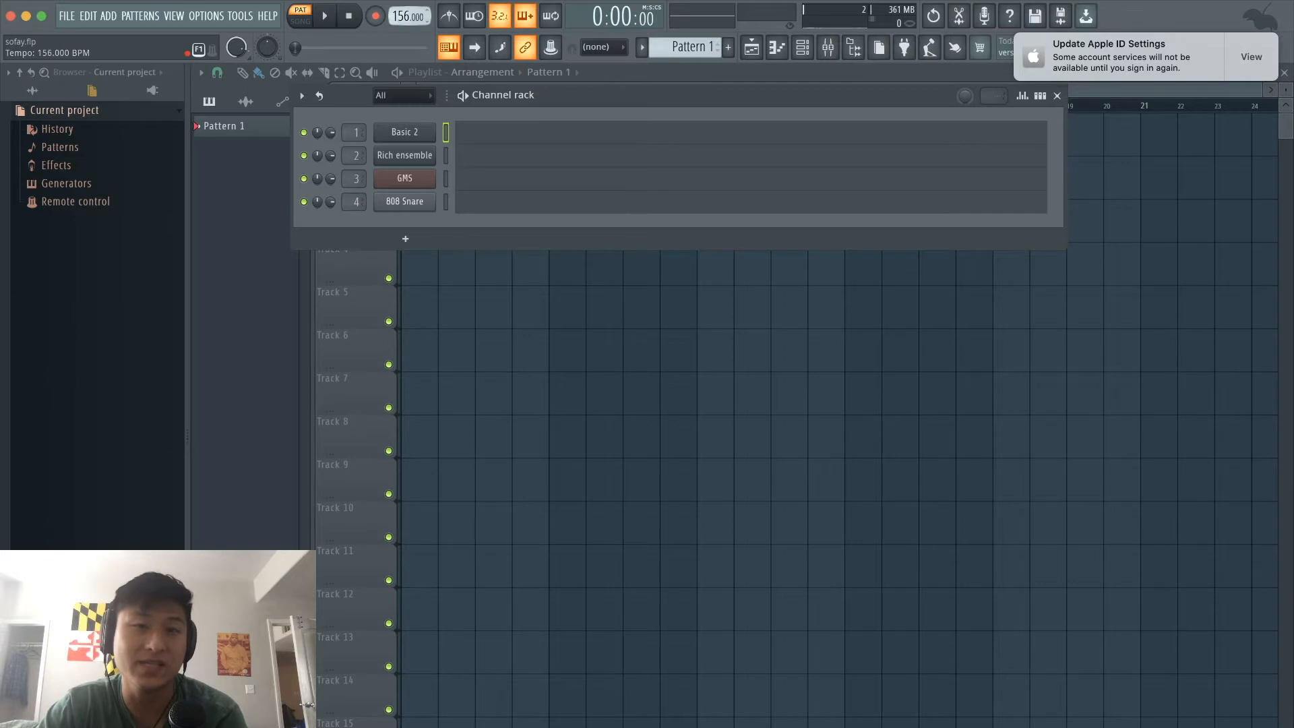
pyautogui.hotkey('ctrl', 'm')
# Open the Basic 2 channel's piano roll and draw 12-step notes F#6 at bar 1 and C#6 directly after it
pyautogui.click(465, 135)
pyautogui.keyDown('ctrl'); pyautogui.scroll(2, 339, 295); pyautogui.keyUp('ctrl')
pyautogui.scroll(3, 339, 295)
pyautogui.scroll(3, 339, 296)
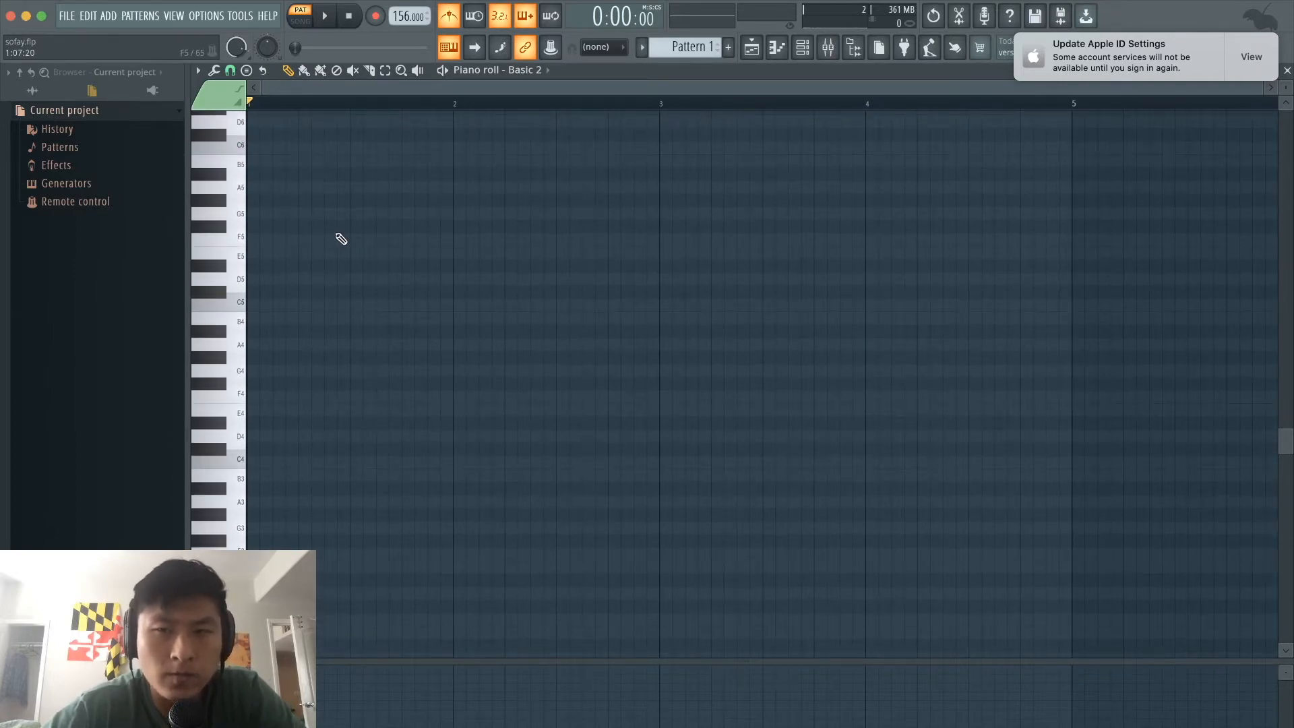
pyautogui.scroll(3, 341, 239)
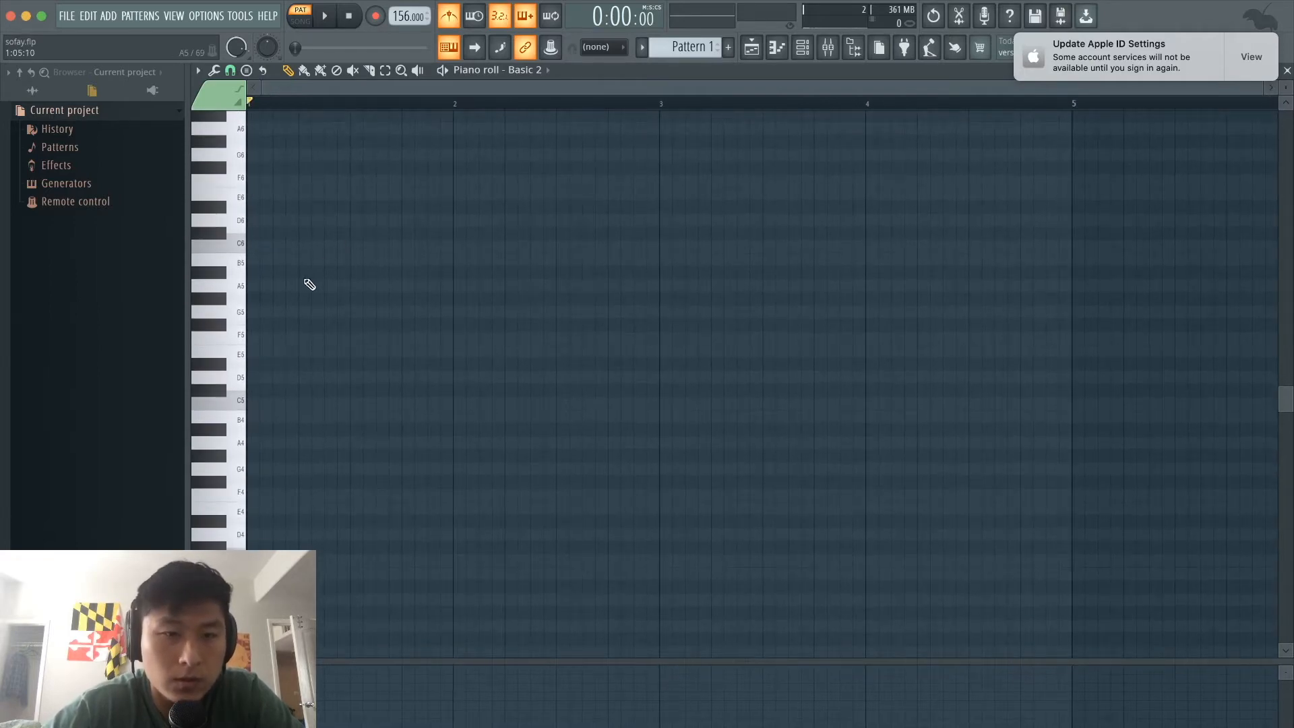
pyautogui.moveTo(267, 222); pyautogui.dragTo(215, 156)
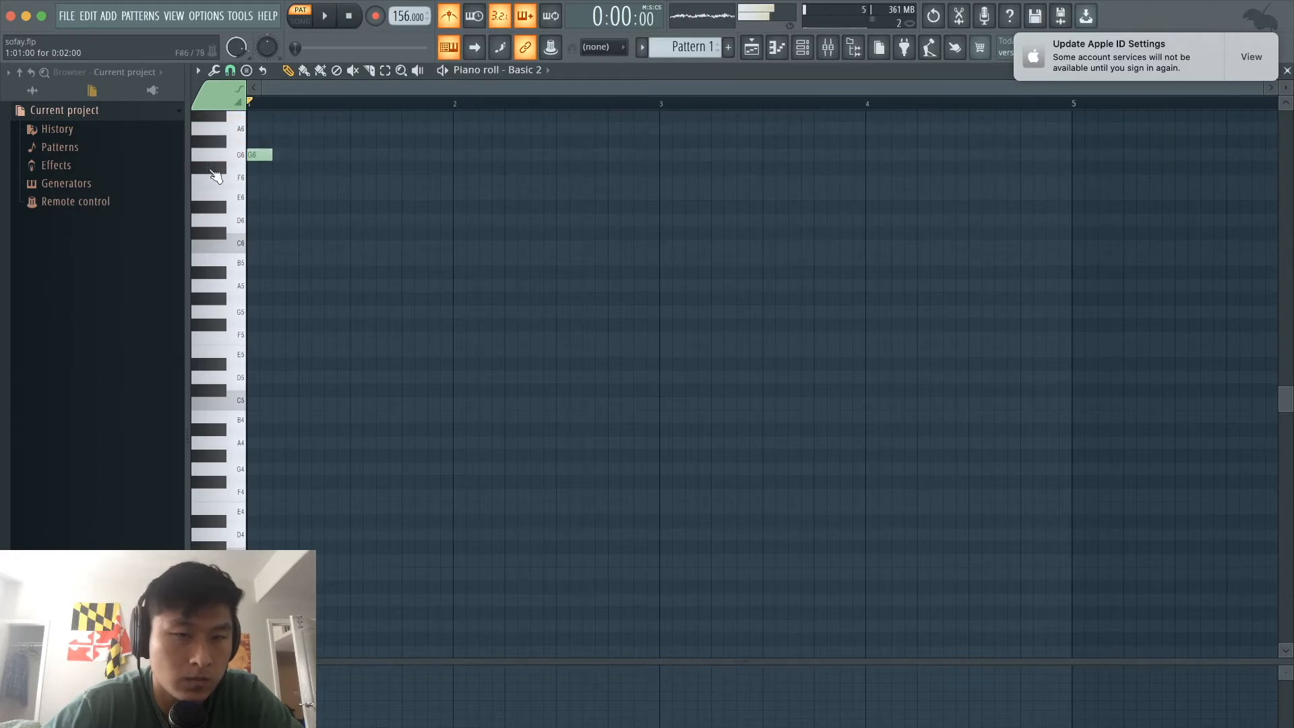
pyautogui.scroll(2, 314, 180)
pyautogui.moveTo(264, 221); pyautogui.dragTo(403, 298)
pyautogui.click(403, 288)
pyautogui.press('space')
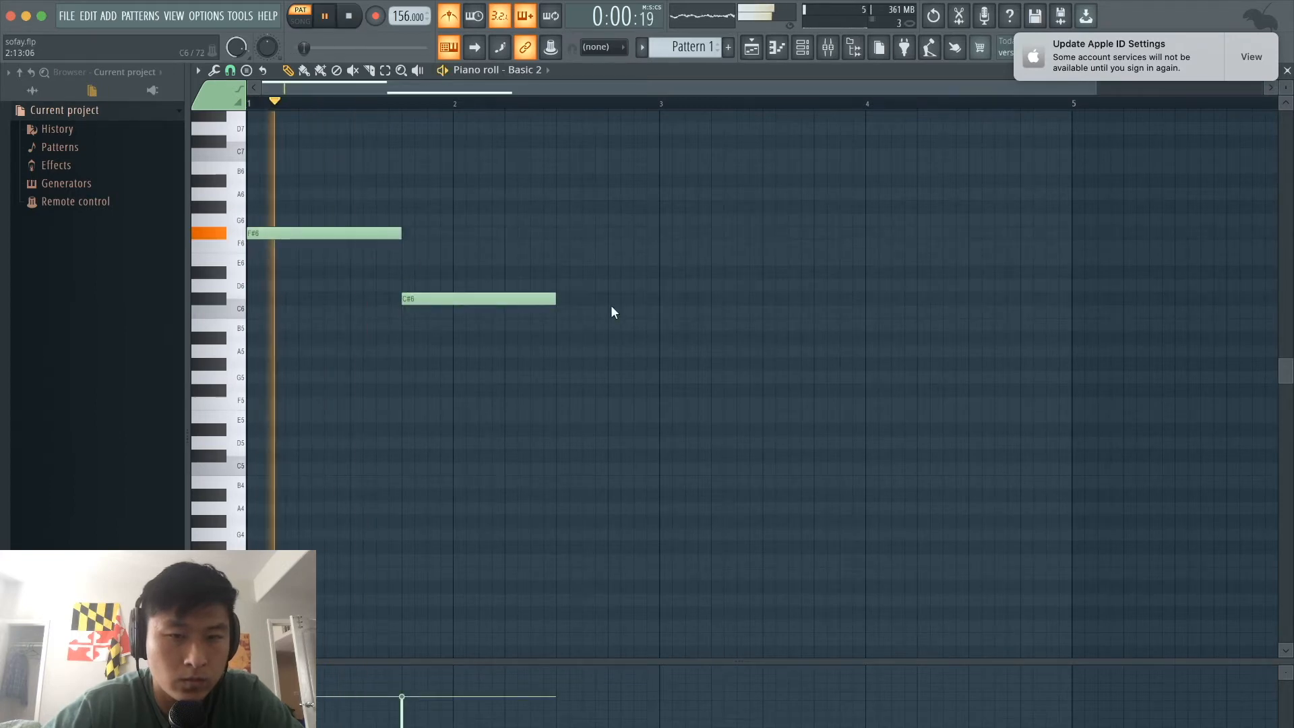
pyautogui.scroll(-1, 611, 305)
pyautogui.scroll(2, 611, 305)
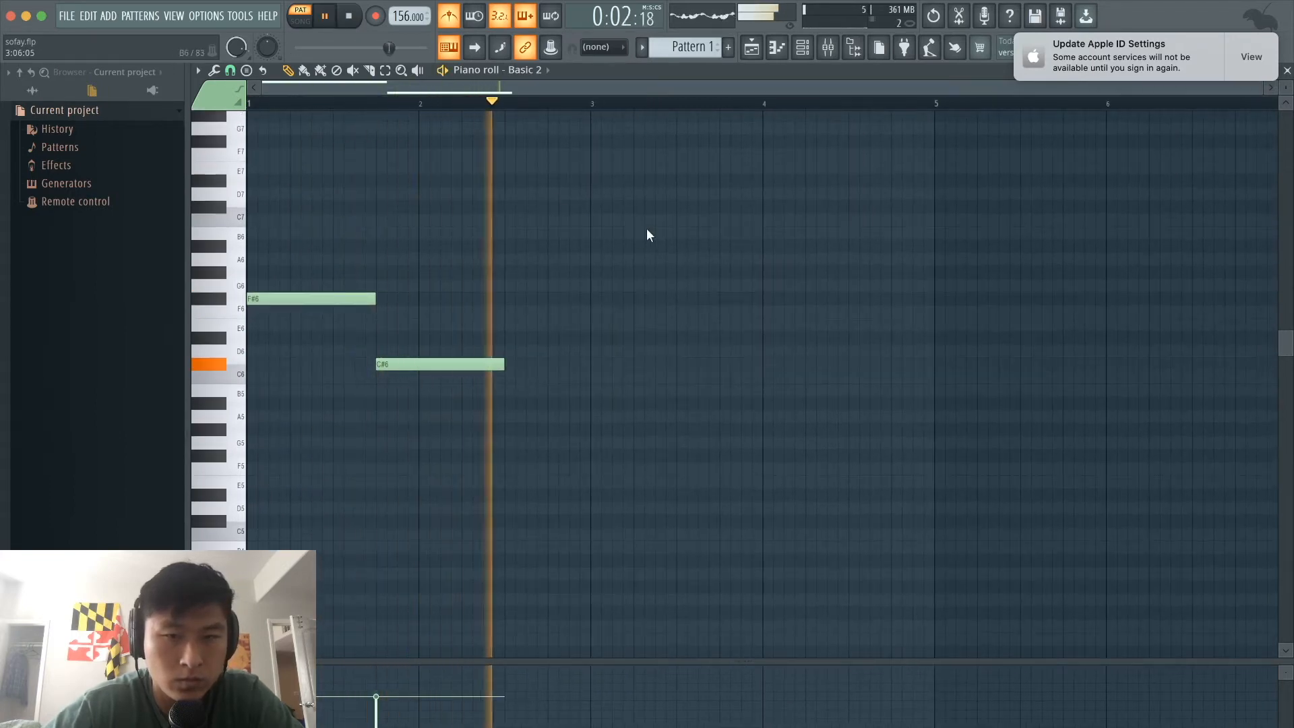
# Add 12-step notes A6 at the start of bar 3 and D6 at the start of bar 4, and play the pattern
pyautogui.press('space')
pyautogui.moveTo(592, 223); pyautogui.dragTo(592, 263)
pyautogui.click(341, 299)
pyautogui.click(629, 258)
pyautogui.moveTo(770, 307); pyautogui.dragTo(775, 342)
pyautogui.press('space')
pyautogui.scroll(-2, 777, 343)
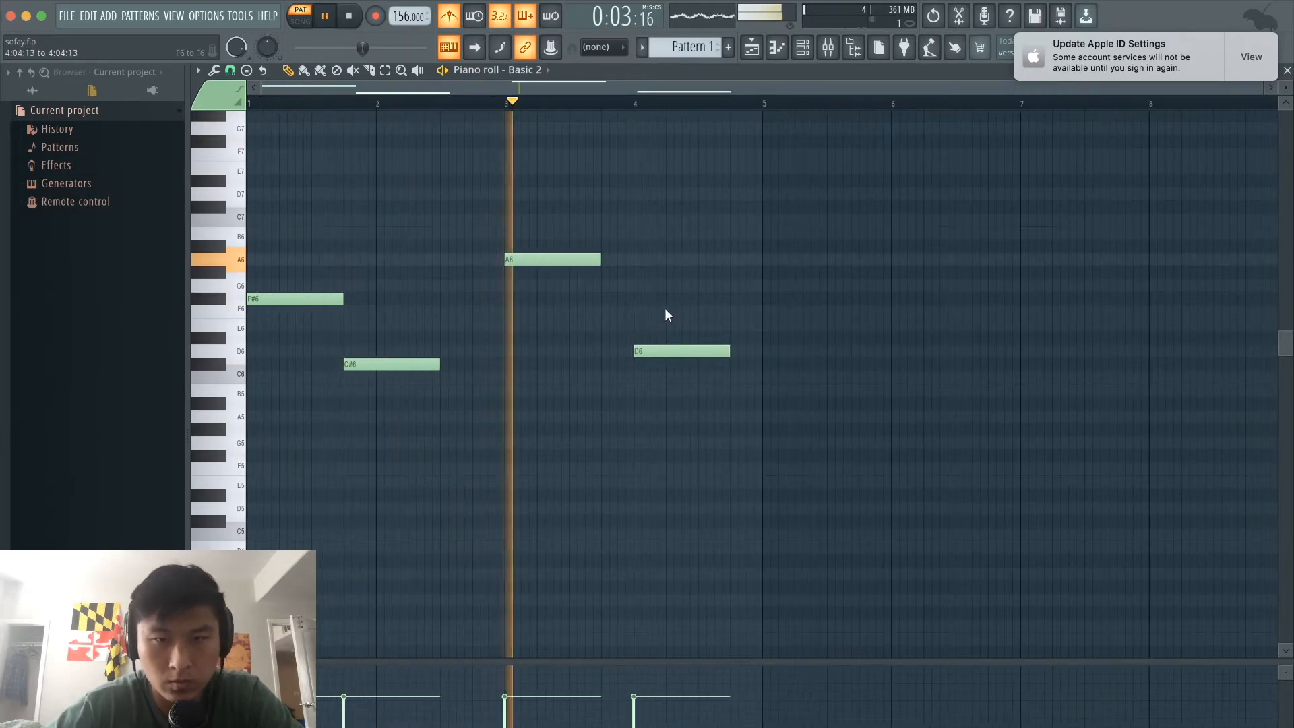
# Move the D6 note in bar 4 earlier so it starts right where the A6 note ends, and play the pattern
pyautogui.press('space')
pyautogui.moveTo(660, 351); pyautogui.dragTo(633, 342)
pyautogui.press('space')
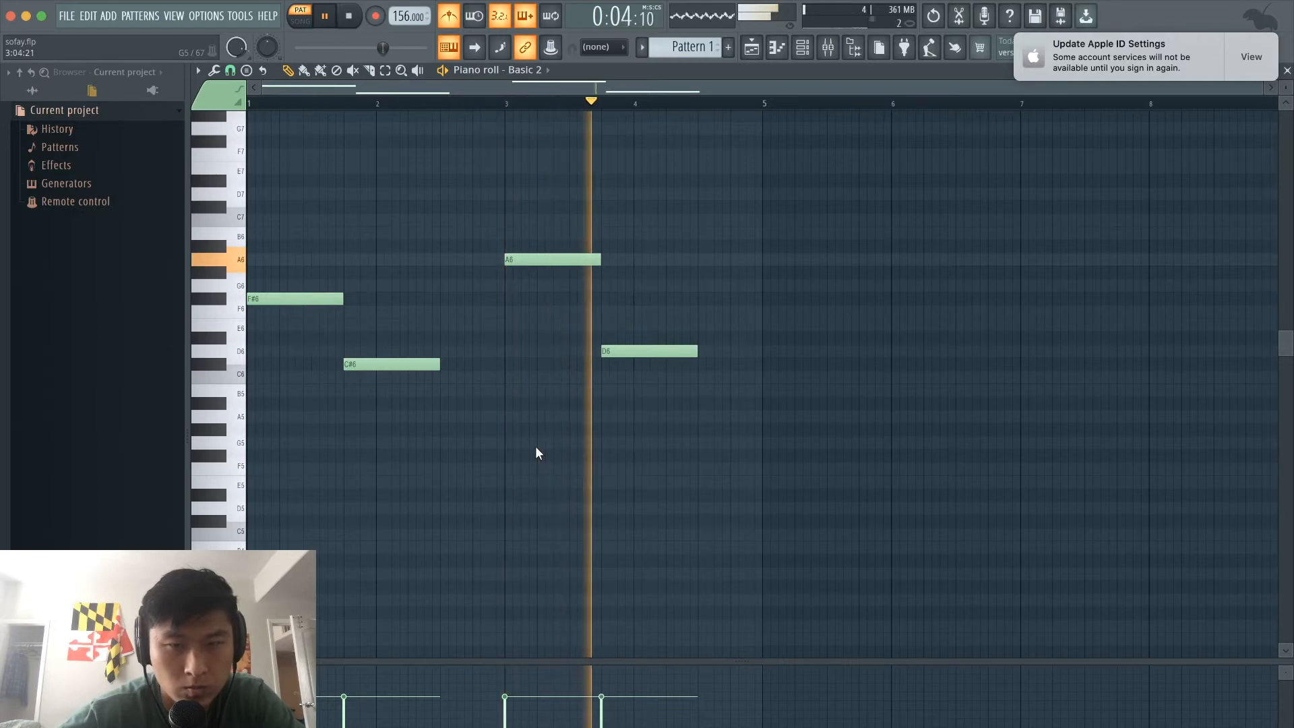
pyautogui.press('space')
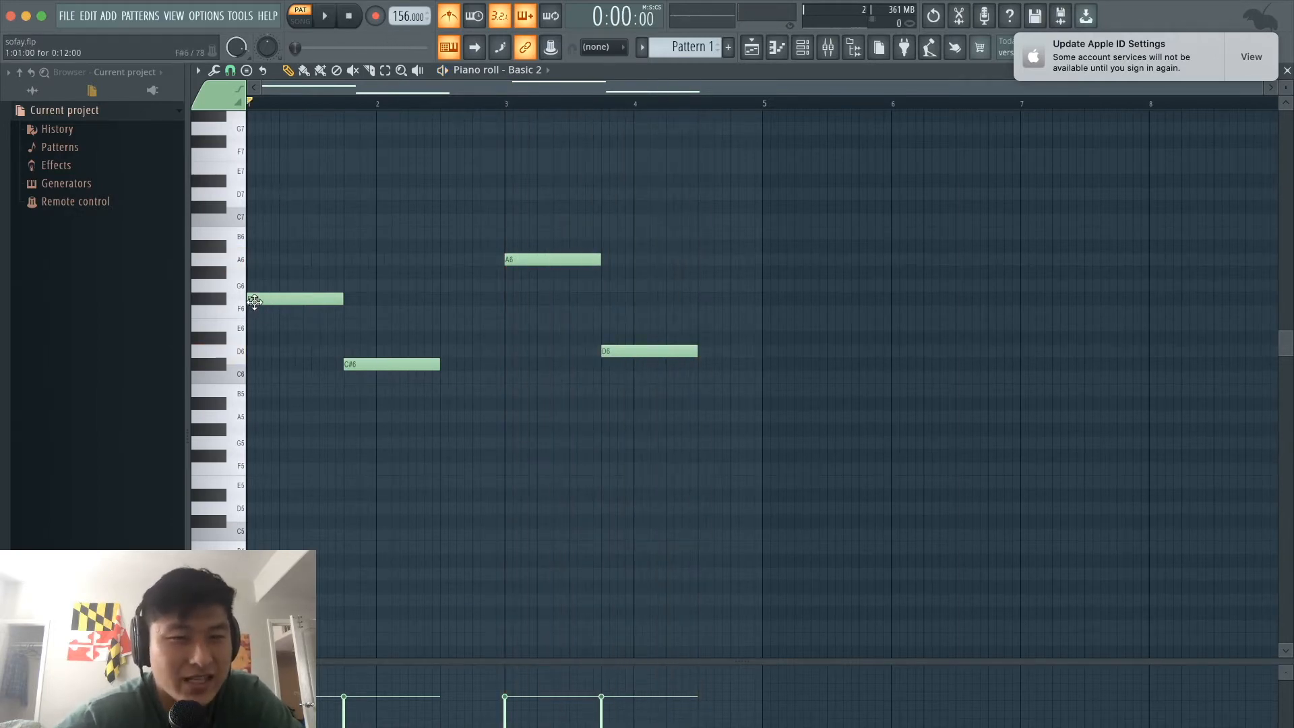
# Build the first chord by adding D6 and B5 under the F#6 note at bar 1, and play it
pyautogui.click(256, 351)
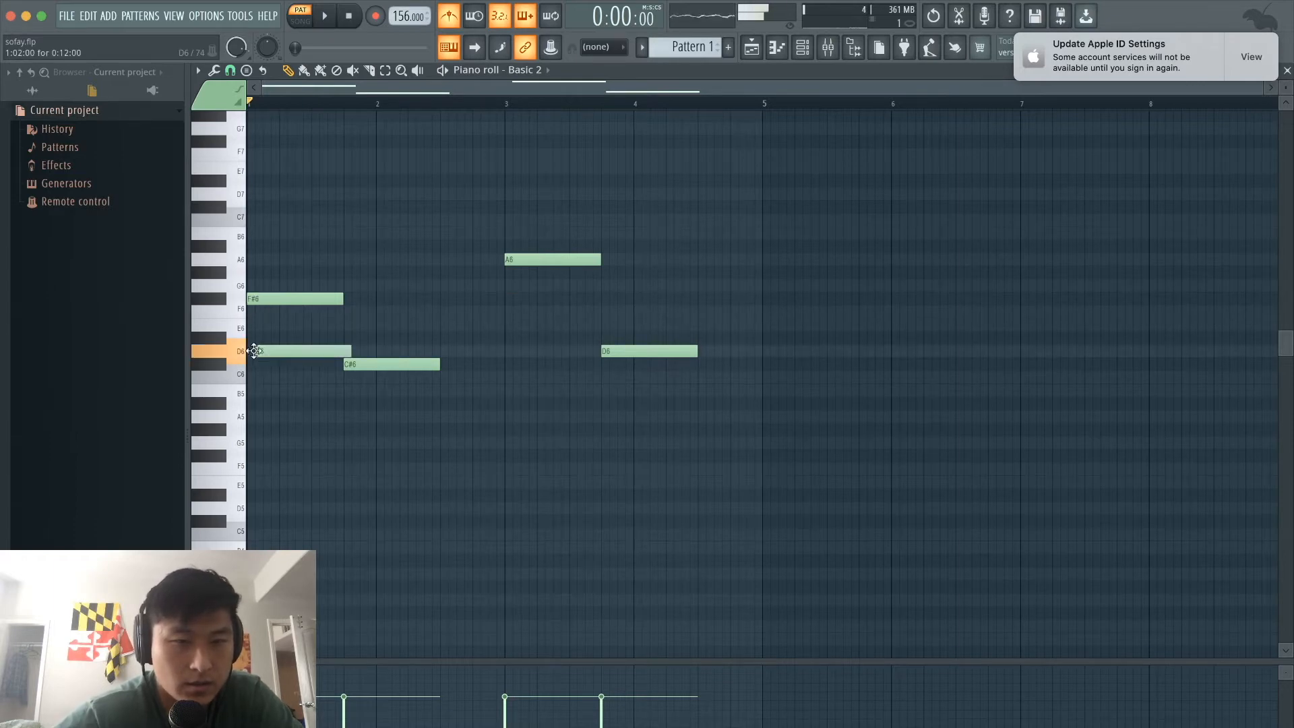
pyautogui.click(255, 393)
pyautogui.press('space')
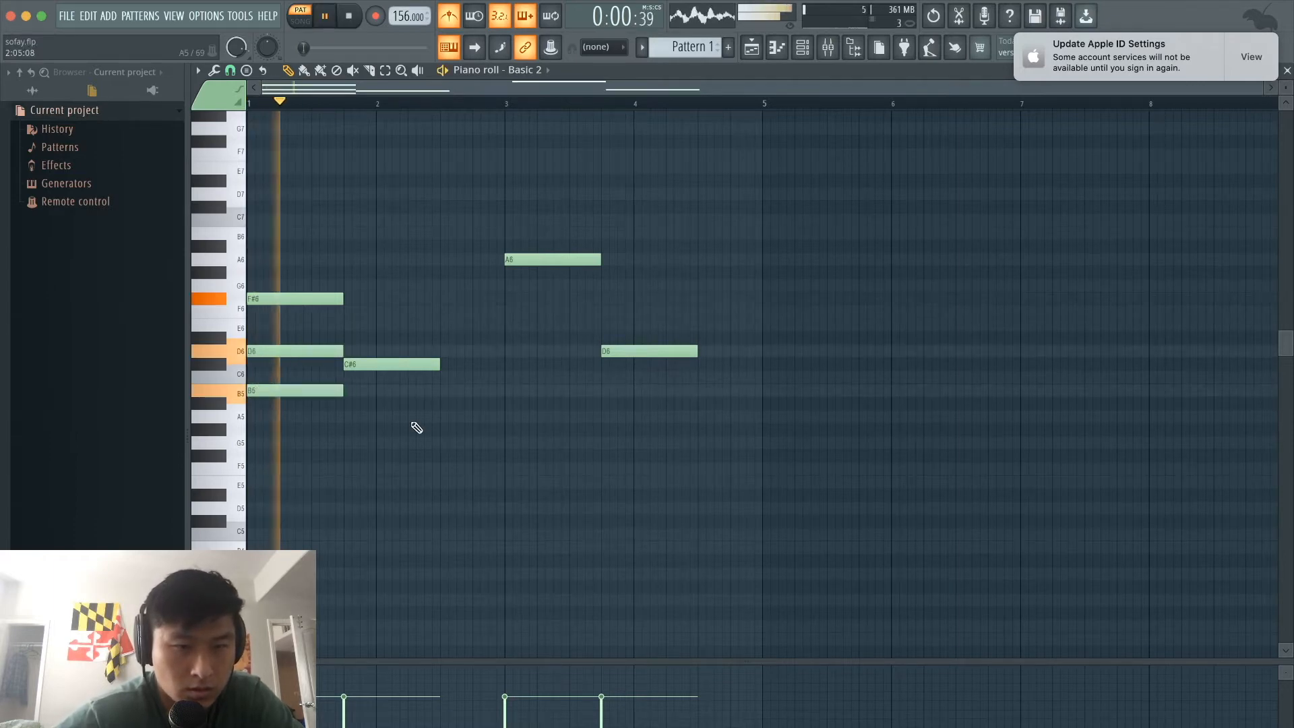
pyautogui.press('space')
# Build the second chord by adding A5 and F#5 under the C#6 note, and play it
pyautogui.click(354, 367)
pyautogui.click(346, 429)
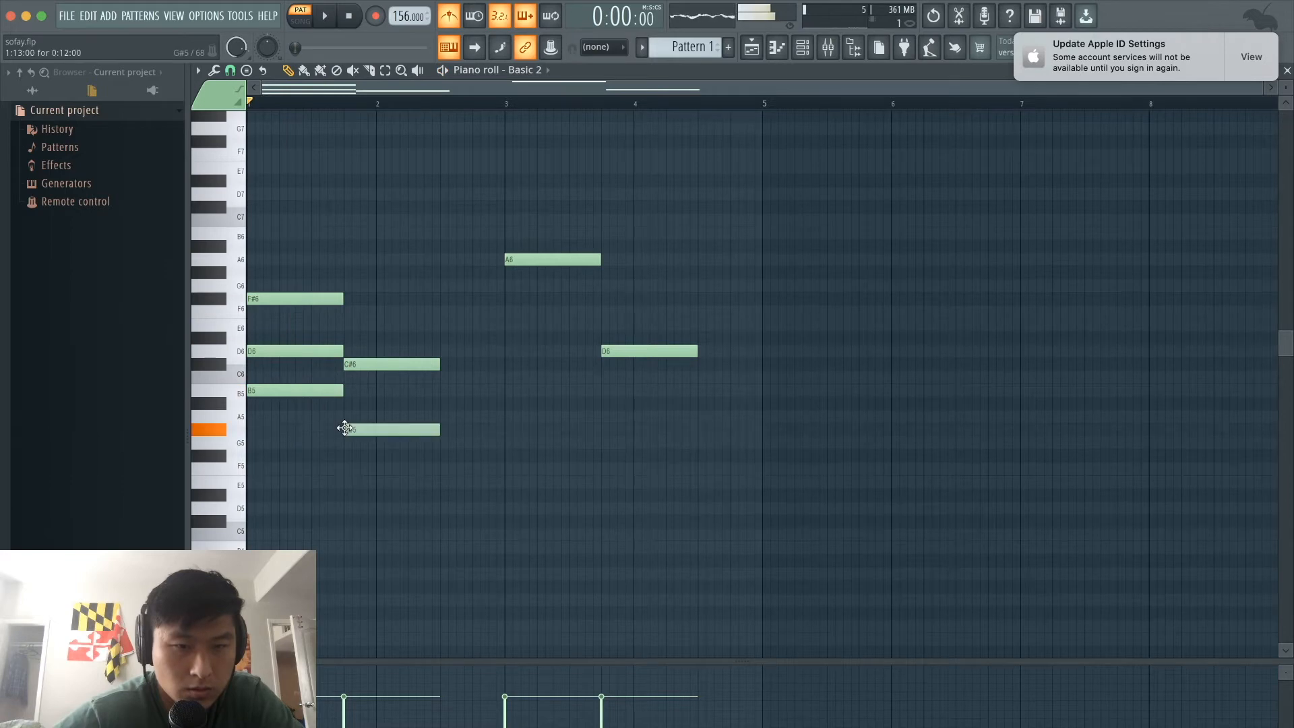
pyautogui.moveTo(345, 416); pyautogui.dragTo(346, 418)
pyautogui.click(340, 456)
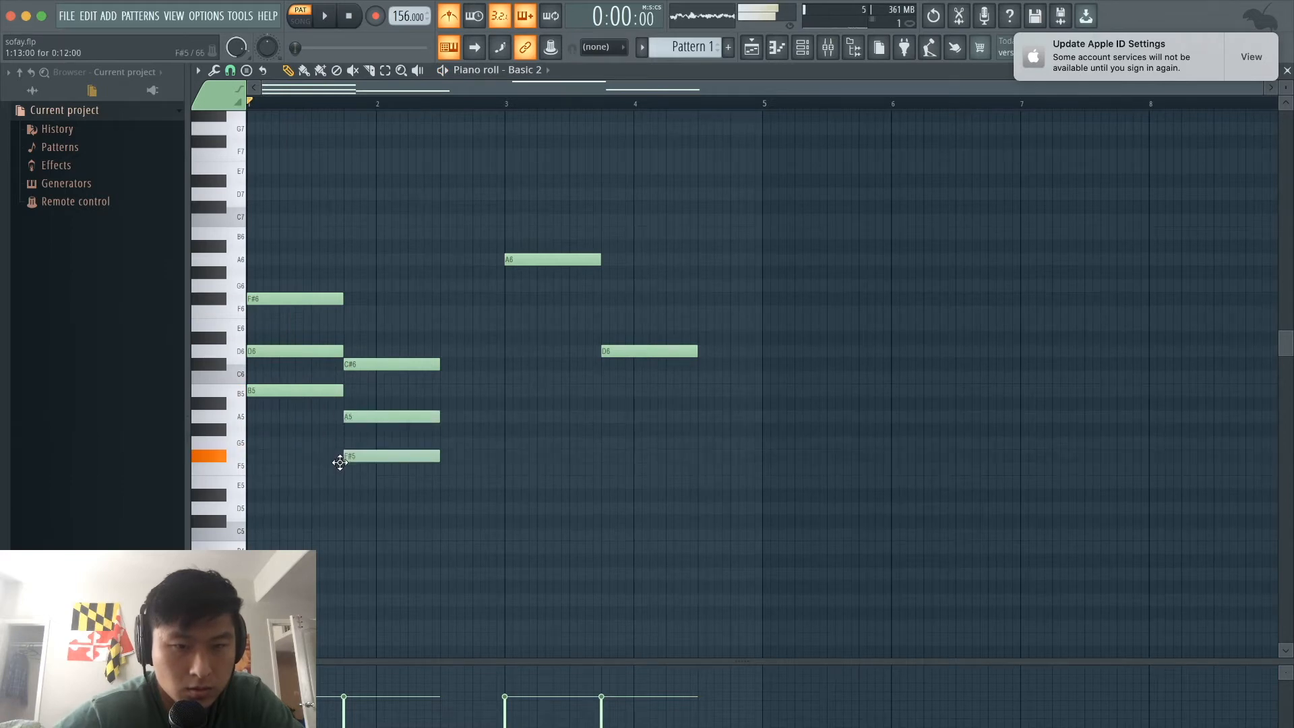
pyautogui.press('space')
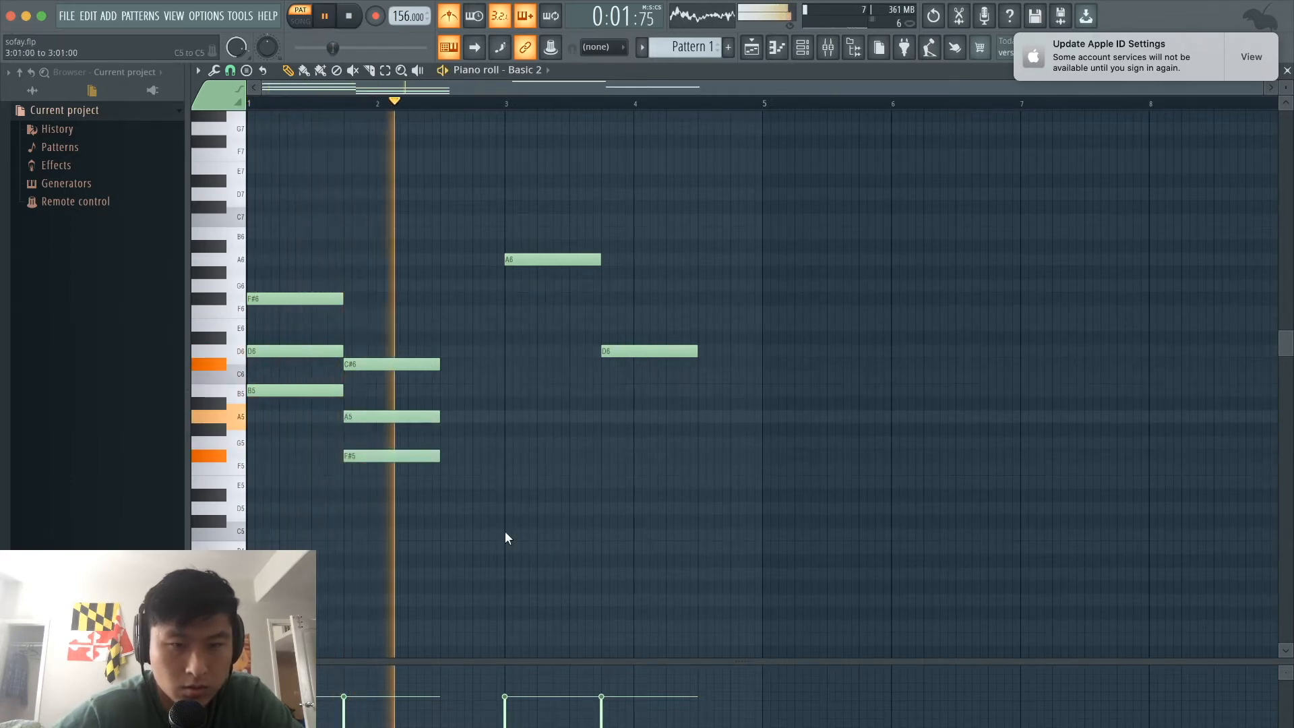
pyautogui.press('space')
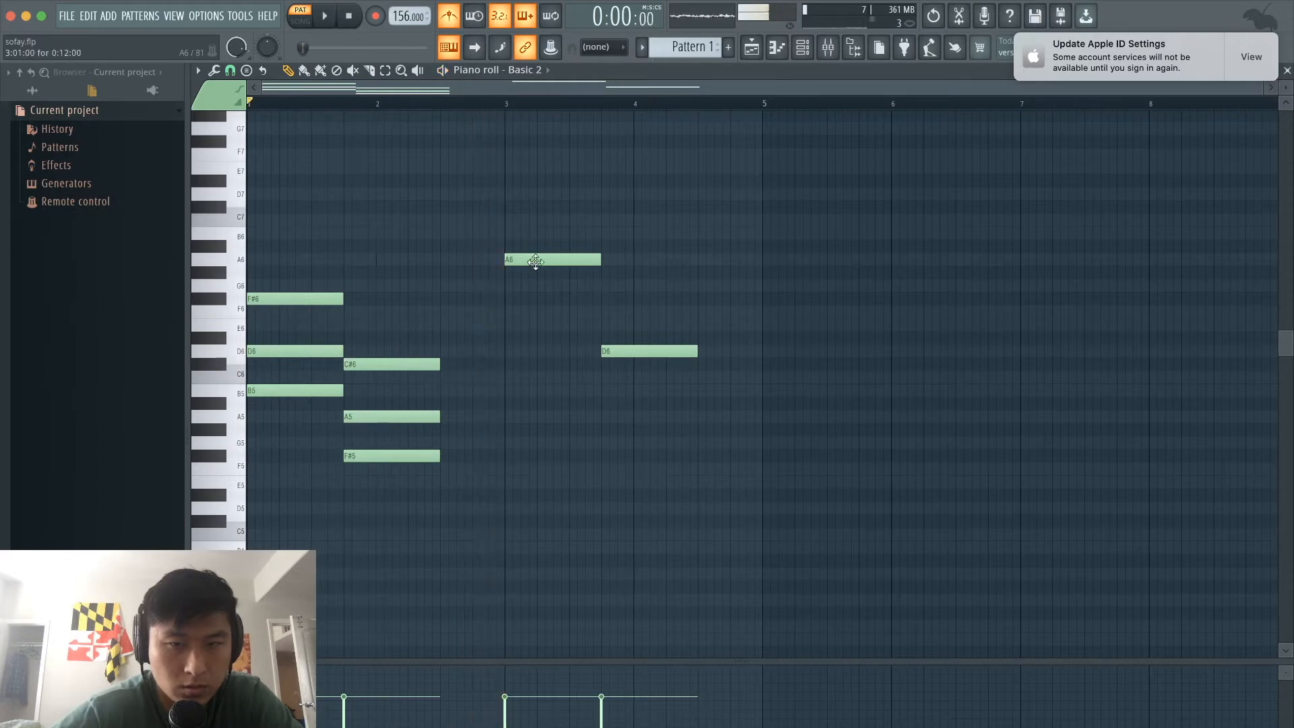
# Build the third chord by adding F#6 and D6 under the A6 note at bar 3
pyautogui.click(510, 311)
pyautogui.moveTo(510, 301); pyautogui.dragTo(510, 299)
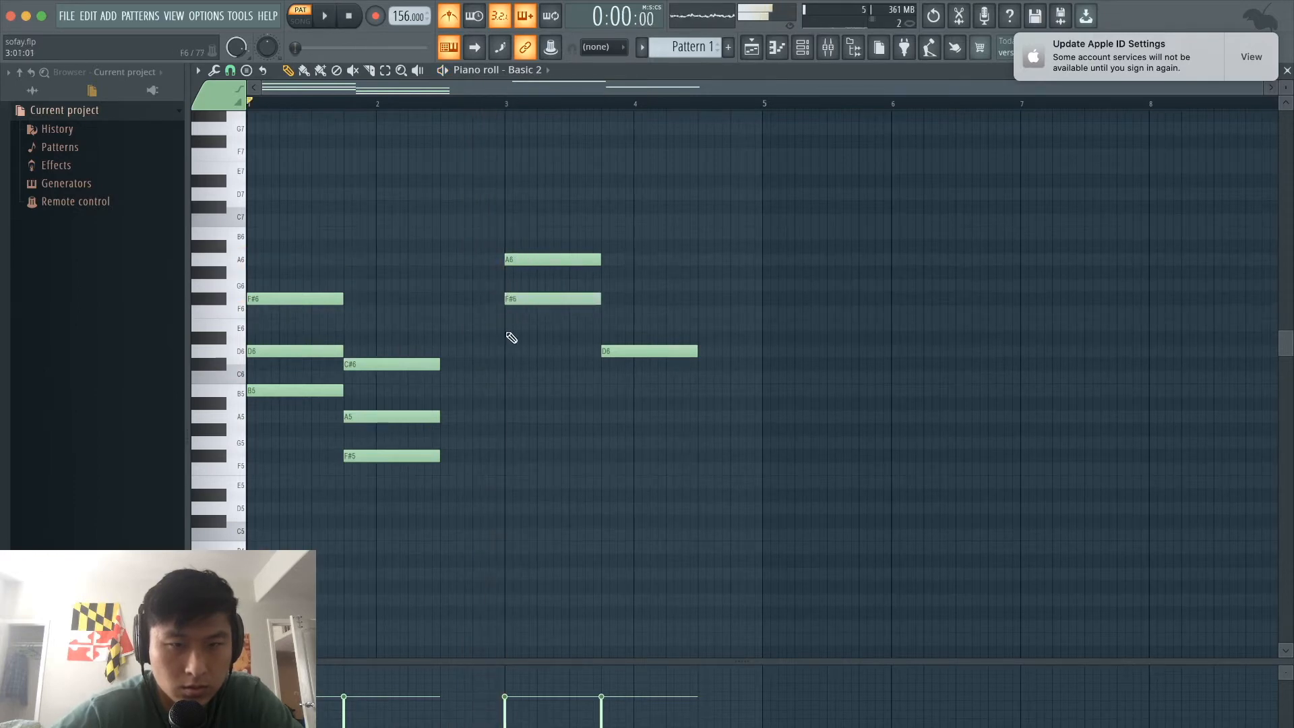
pyautogui.click(509, 351)
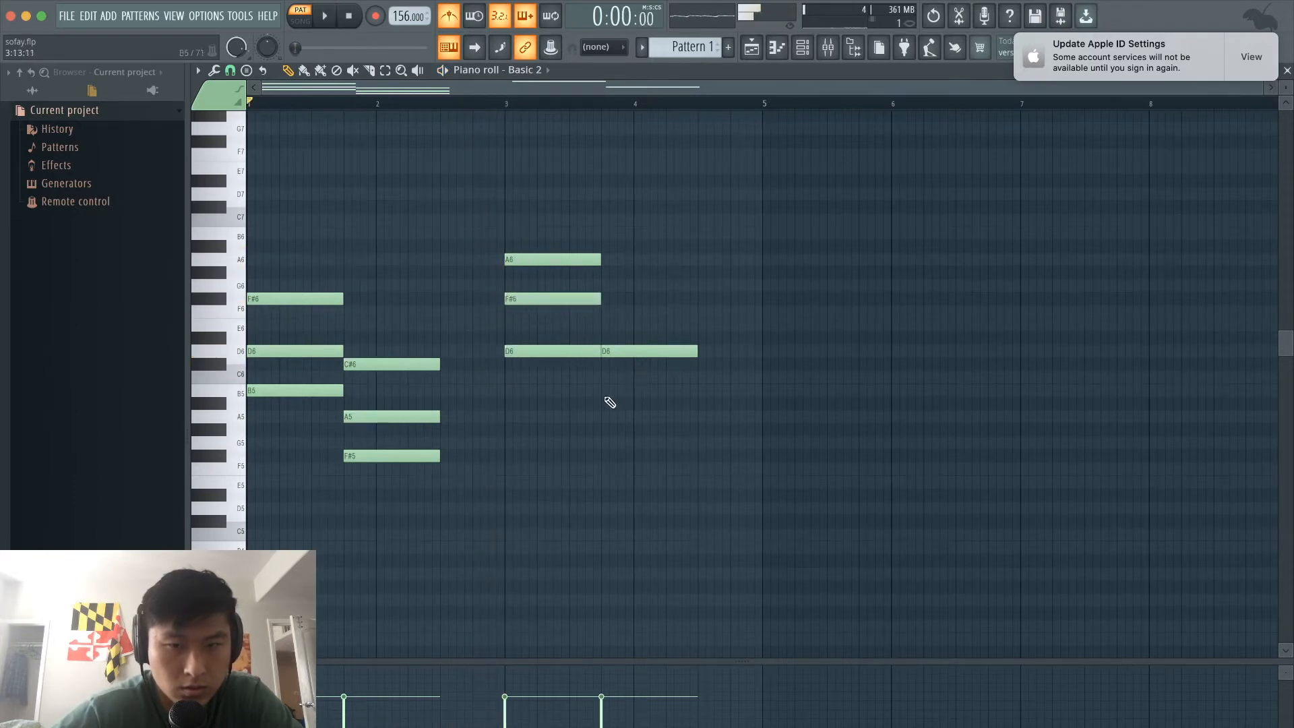
# Build the fourth chord by adding B5 and F#5 under the last D6 note, and play the progression
pyautogui.moveTo(604, 410); pyautogui.dragTo(599, 388)
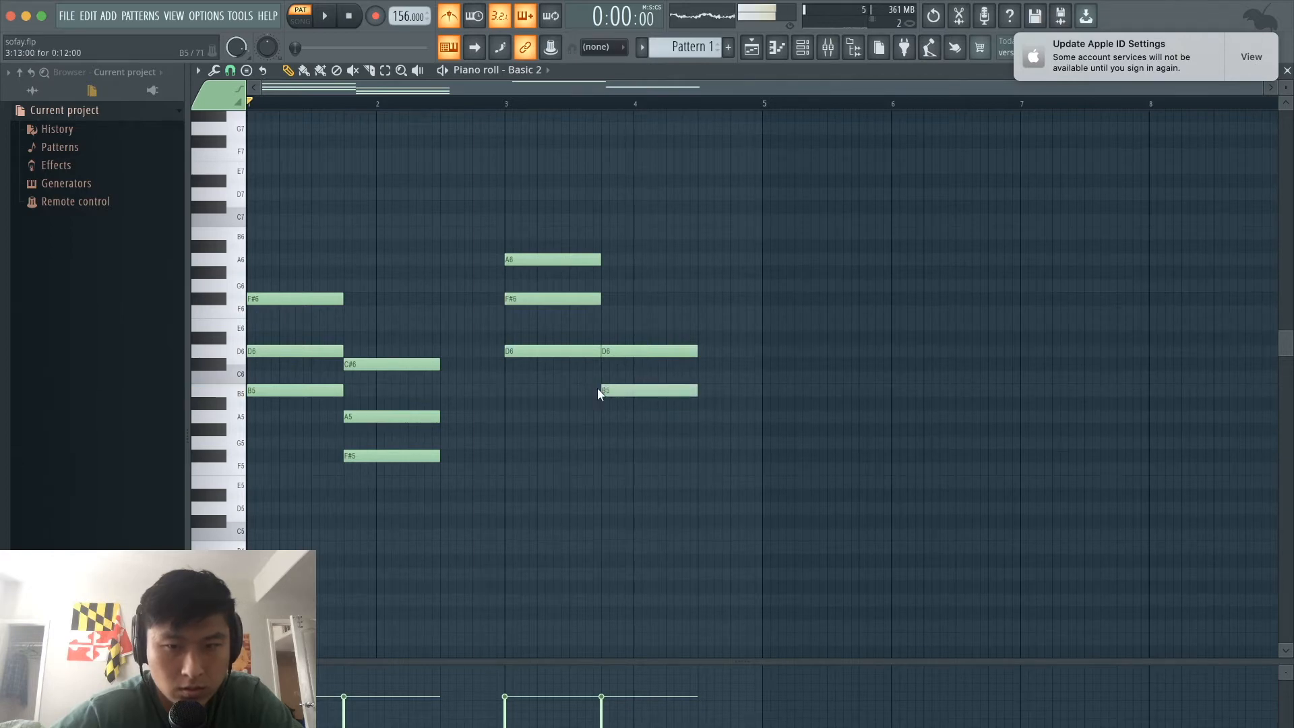
pyautogui.click(606, 454)
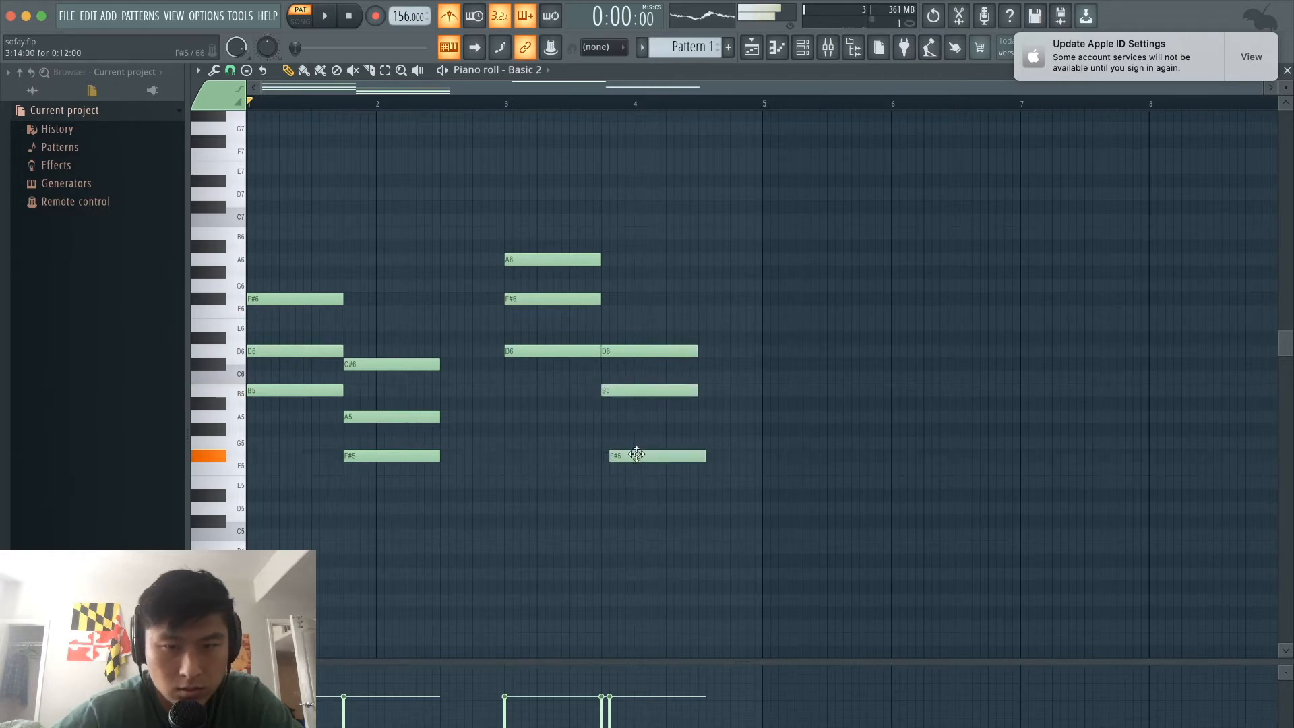
pyautogui.press('space')
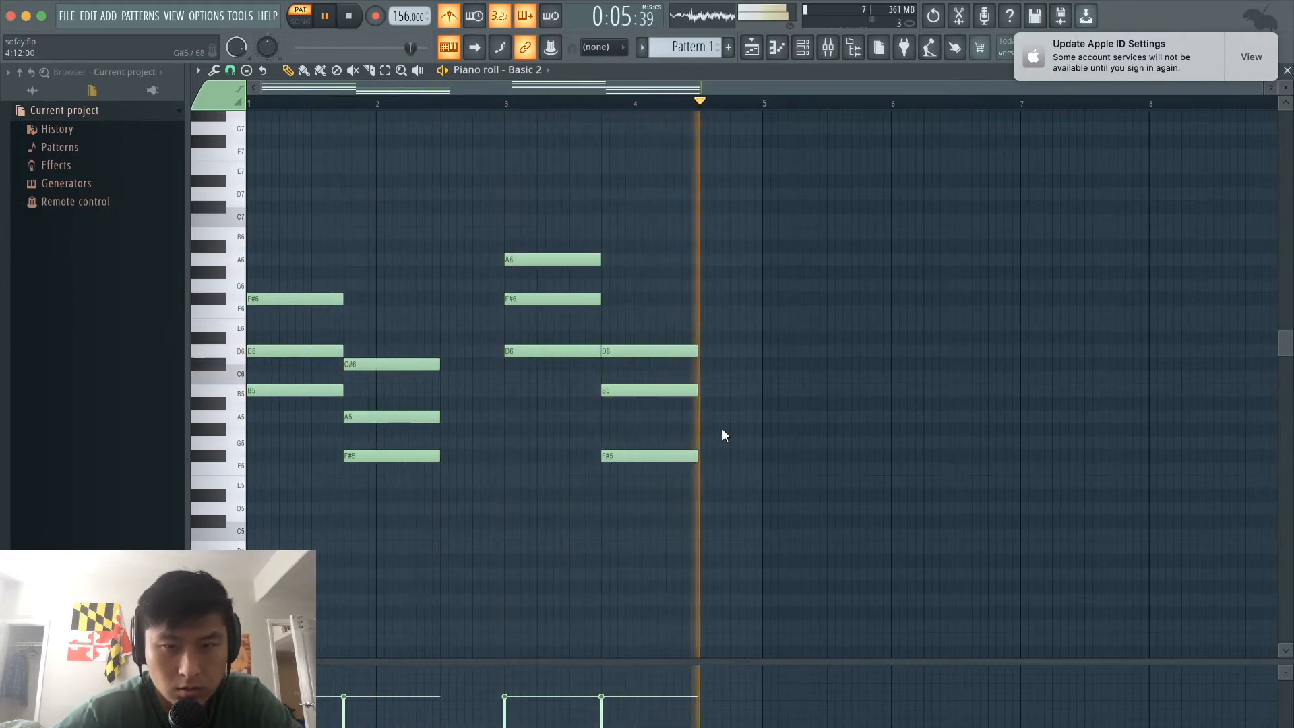
# Lengthen the fourth chord to end at bar 5 and the second chord to end at bar 3
pyautogui.moveTo(728, 522); pyautogui.dragTo(621, 326)
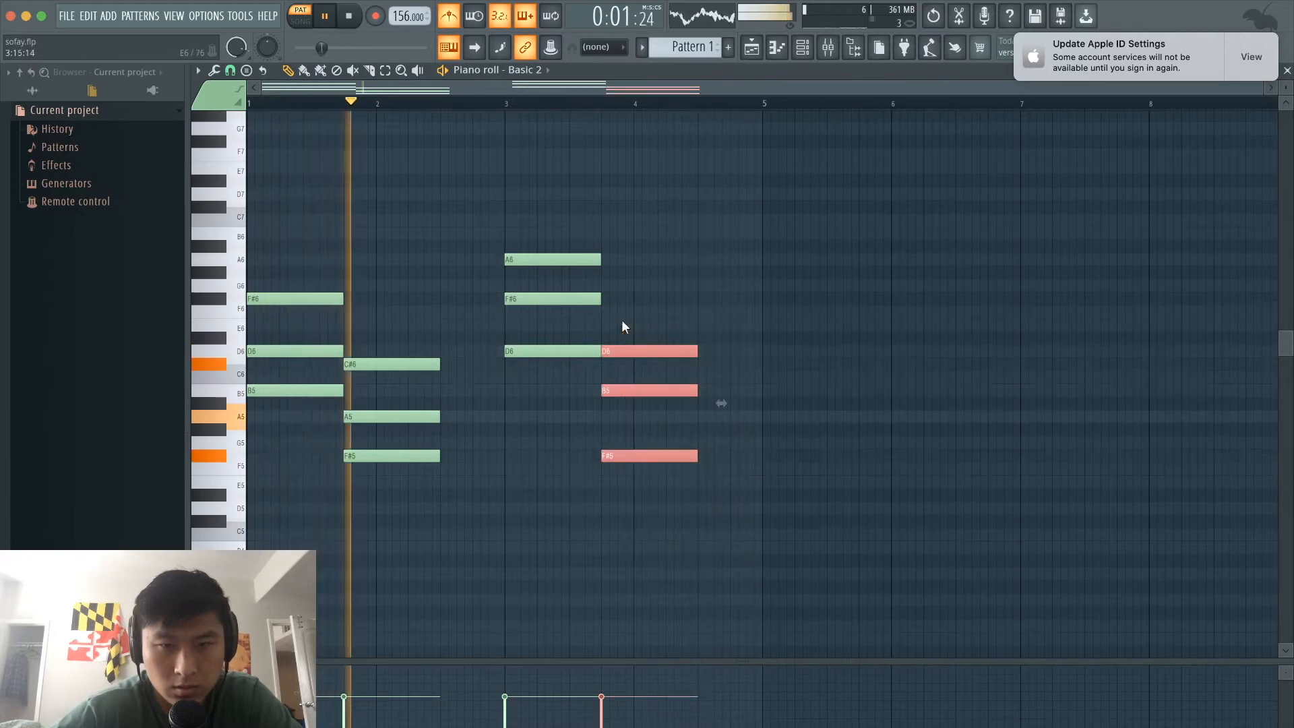
pyautogui.moveTo(427, 485); pyautogui.dragTo(504, 364)
pyautogui.click(443, 294)
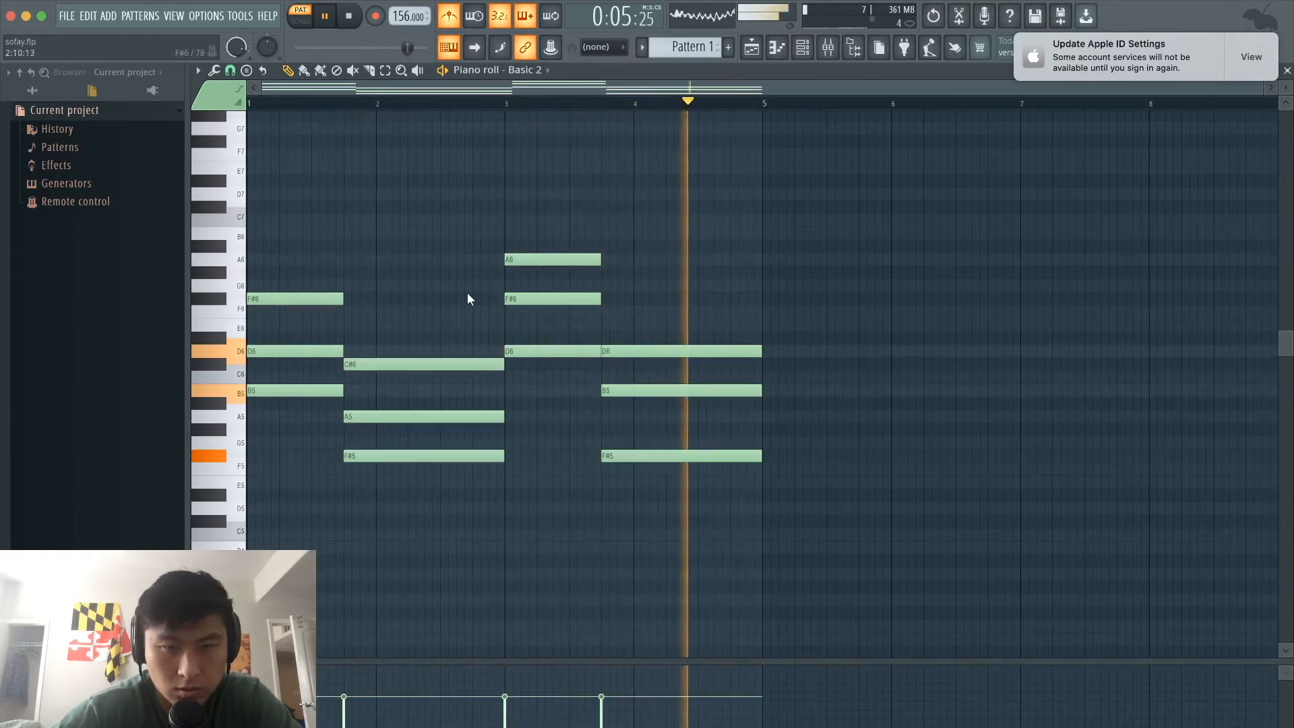
# Transpose the A6 note of the third chord down one octave to A5, and play the progression
pyautogui.press('space')
pyautogui.moveTo(543, 283); pyautogui.dragTo(541, 233)
pyautogui.hotkey('ctrl', 'Down')
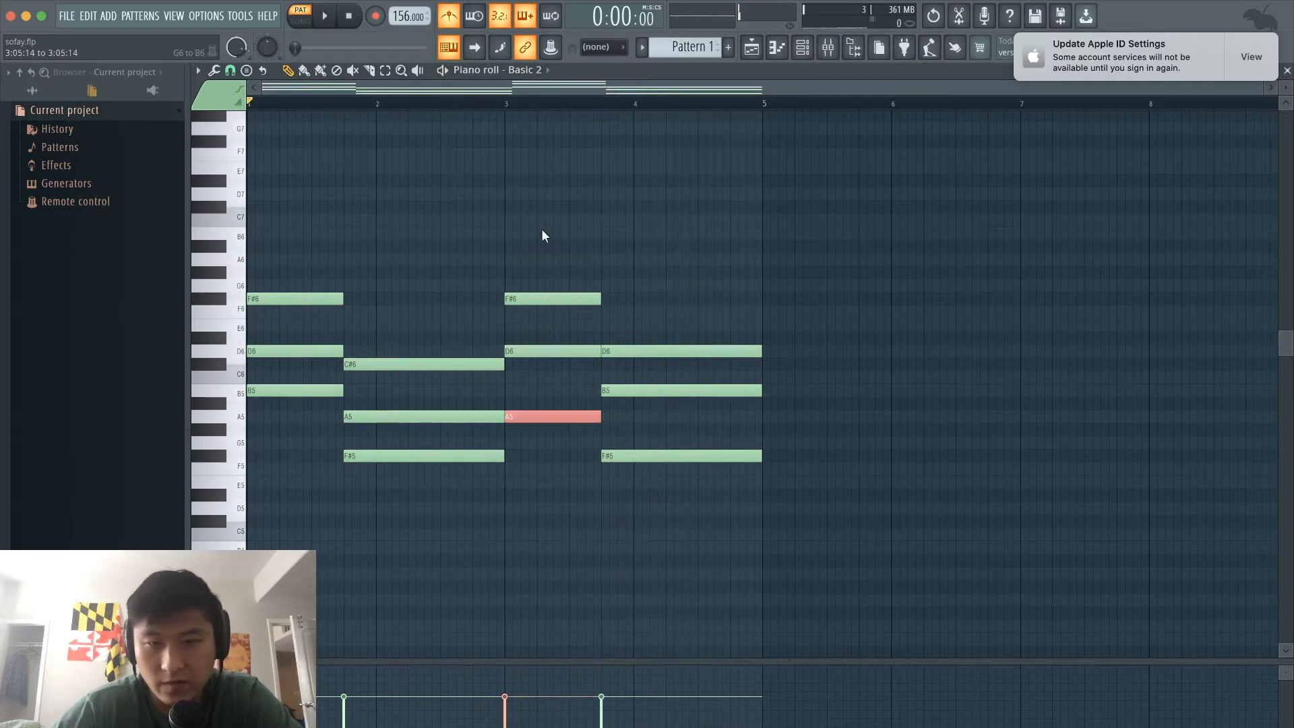
pyautogui.press('space')
pyautogui.keyDown('super'); pyautogui.click(542, 231); pyautogui.keyUp('super')
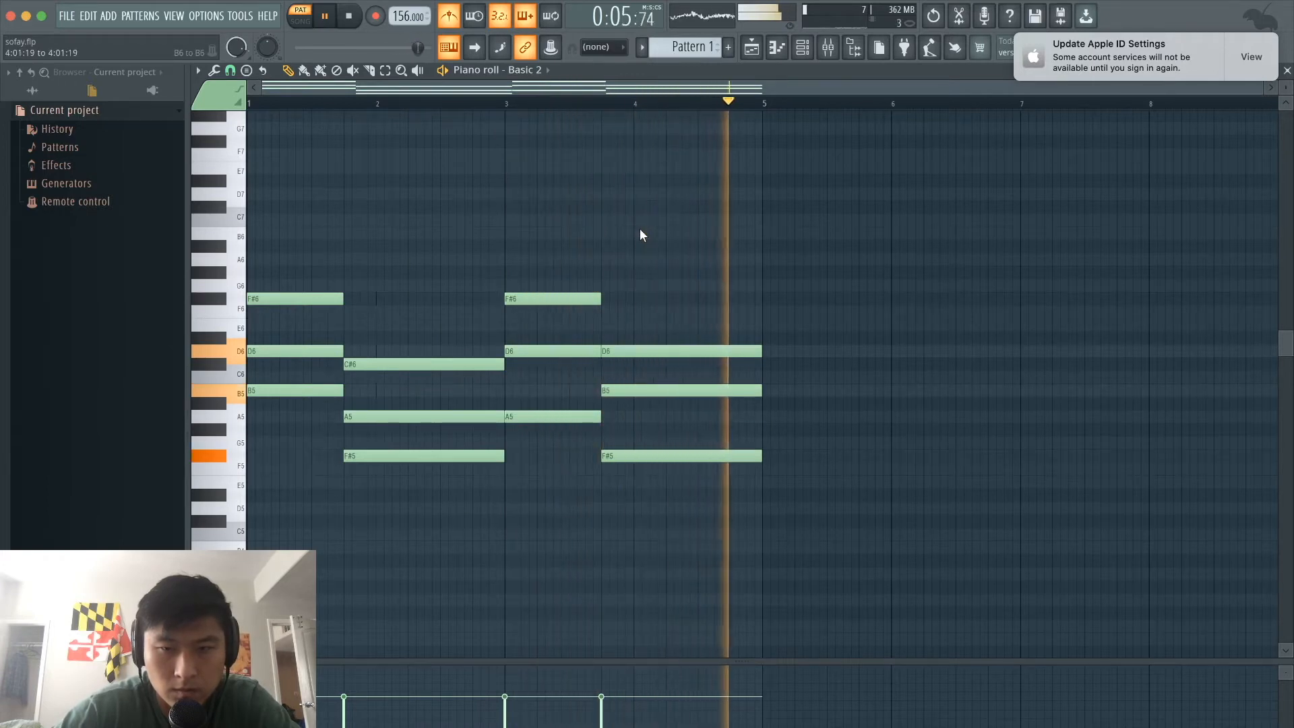
# Transpose all the chords in the Basic 2 channel up one octave, and play the progression
pyautogui.press('space')
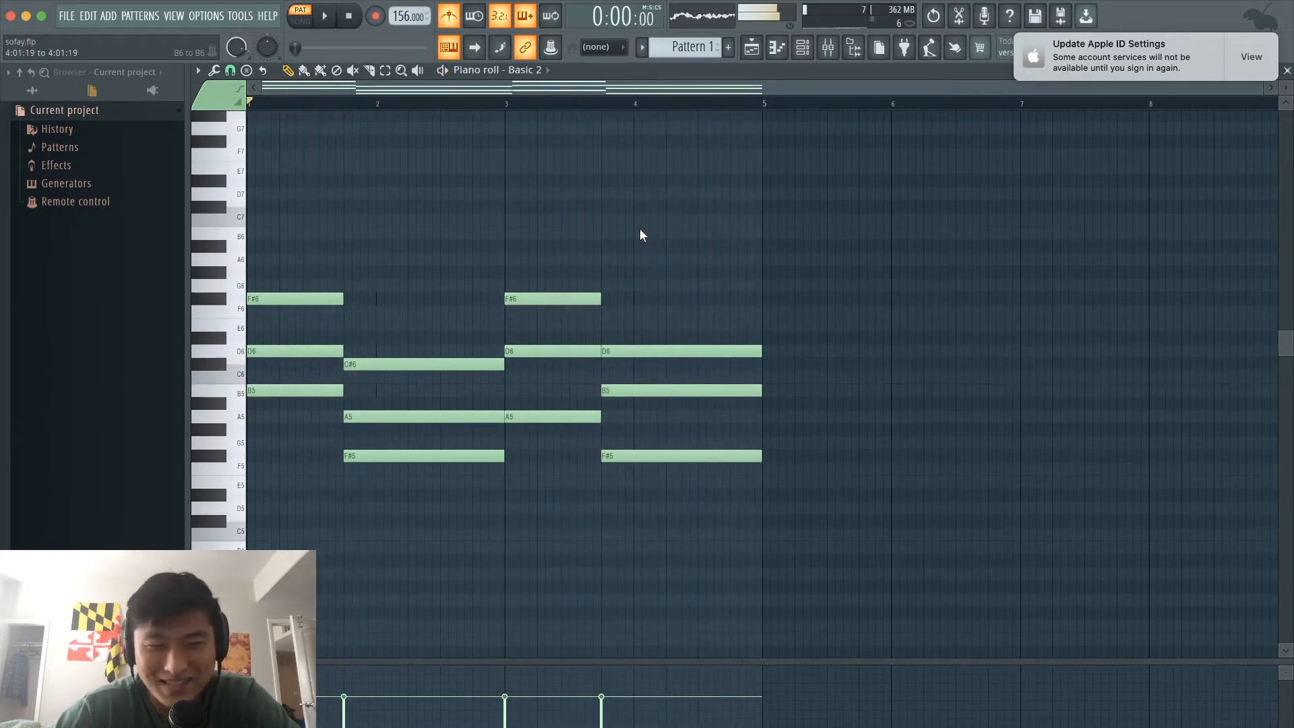
pyautogui.scroll(1, 641, 235)
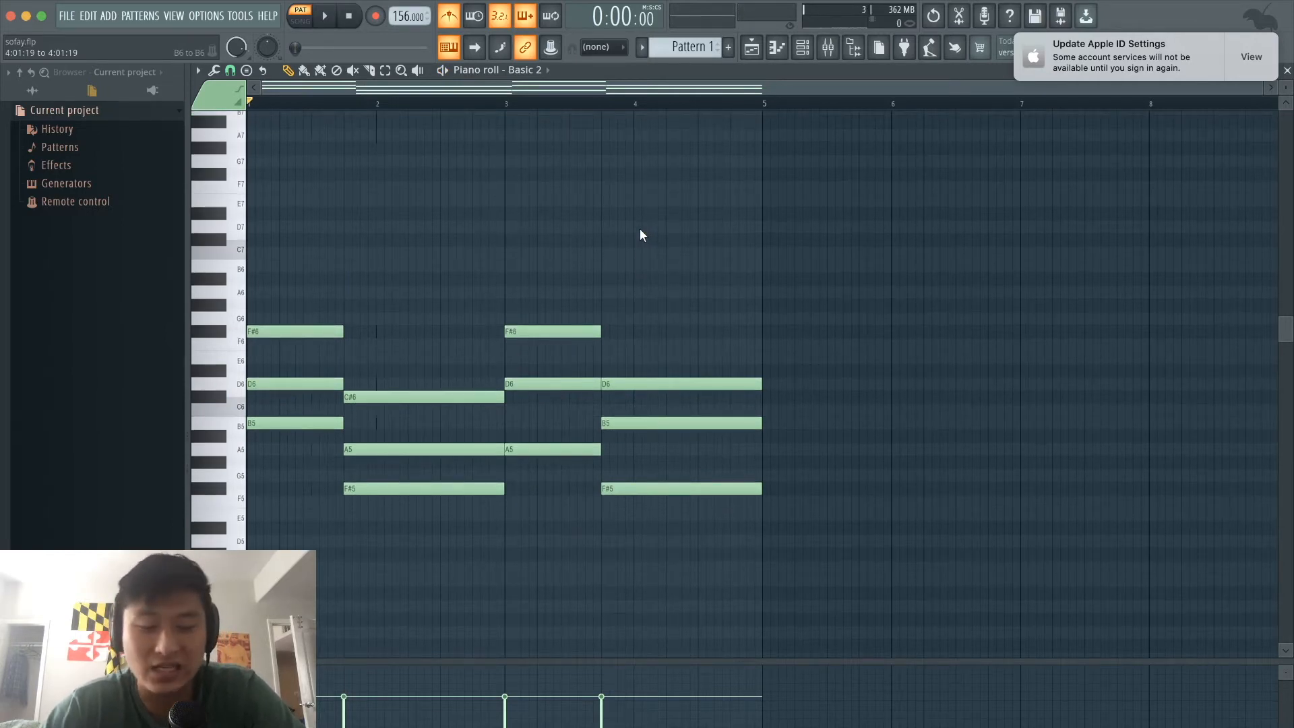
pyautogui.press('super+Up')
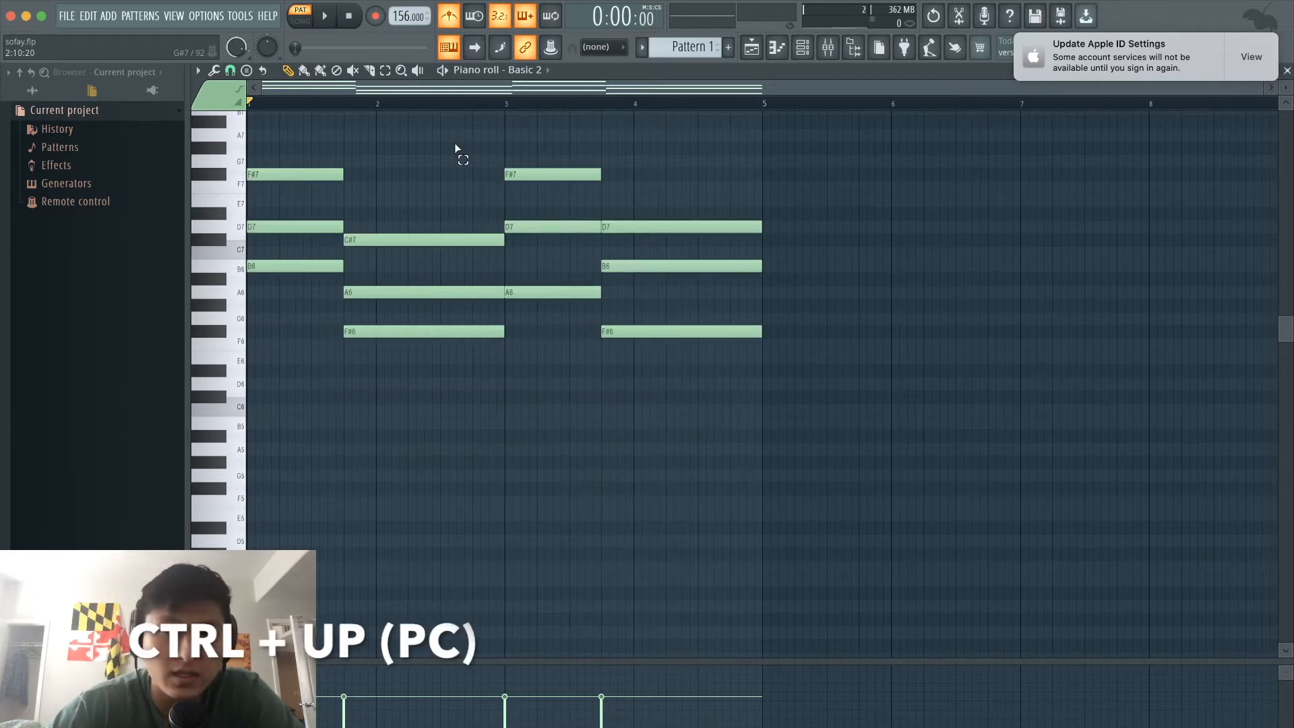
pyautogui.scroll(2, 456, 149)
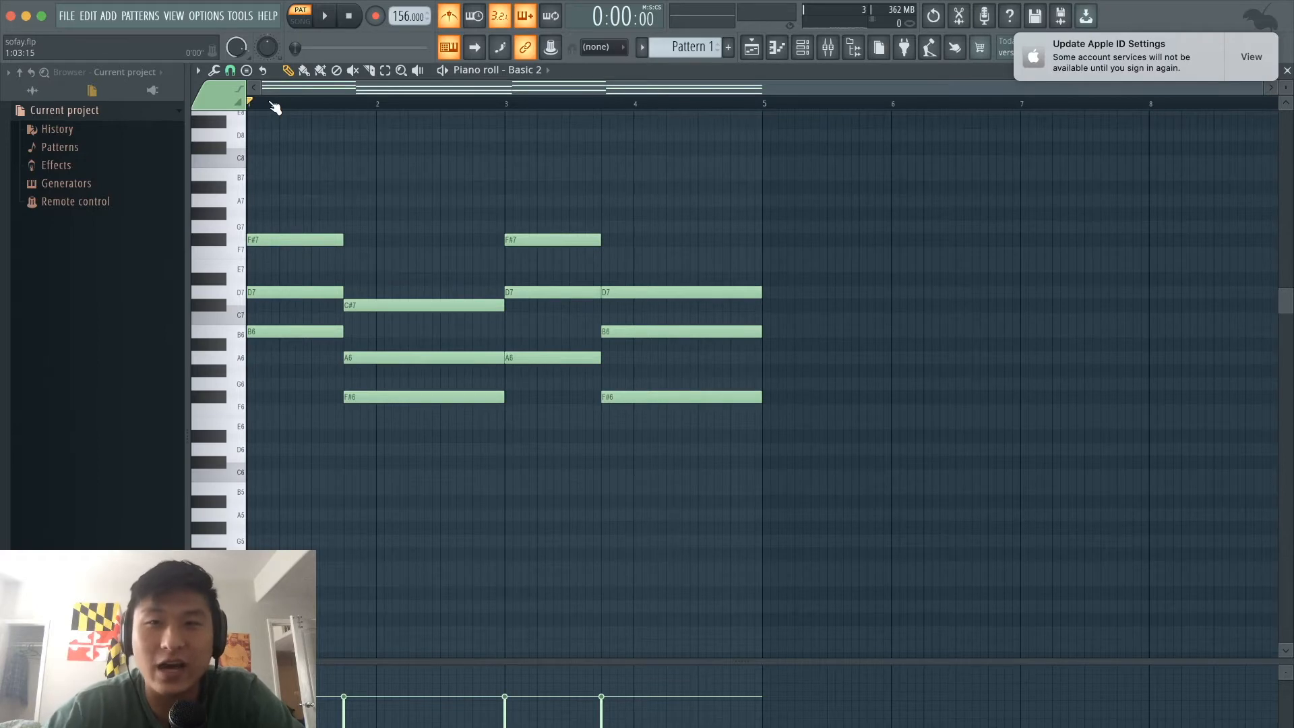
pyautogui.press('space')
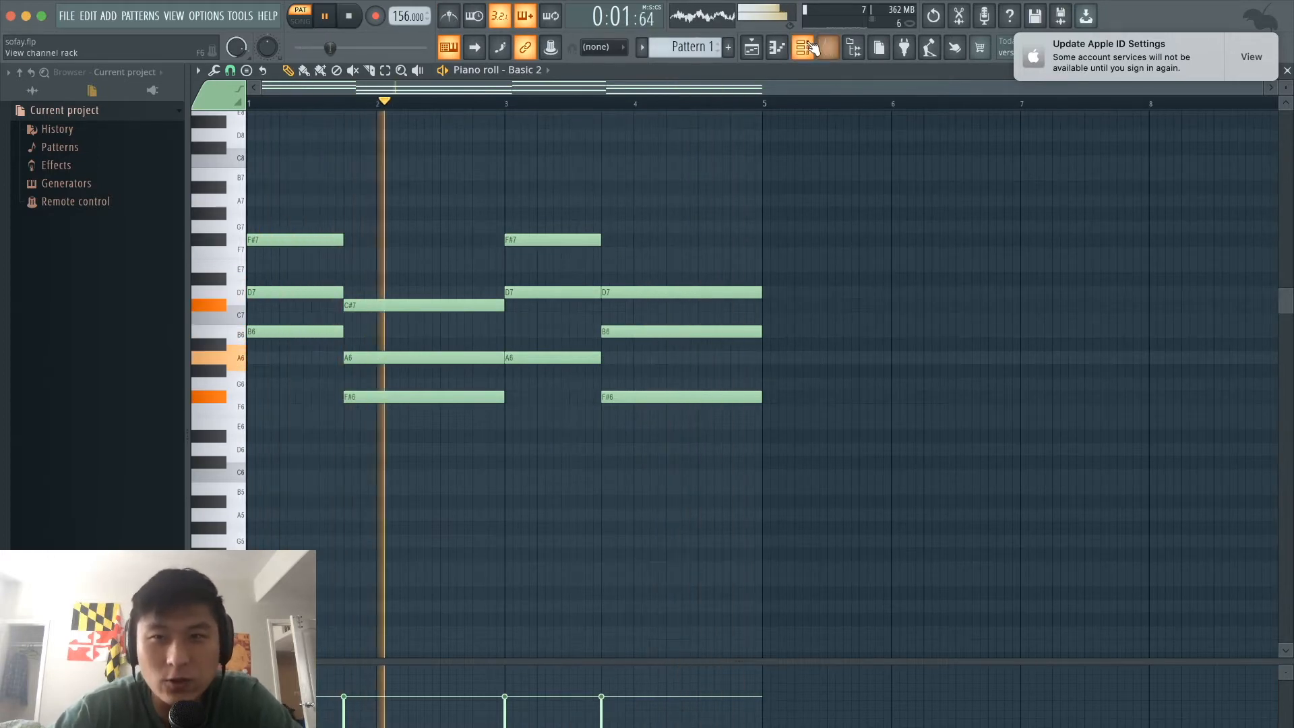
# Load the Rich ensemble preset in the Rich ensemble channel's synth and audition its sound
pyautogui.press('F6')
pyautogui.press('space')
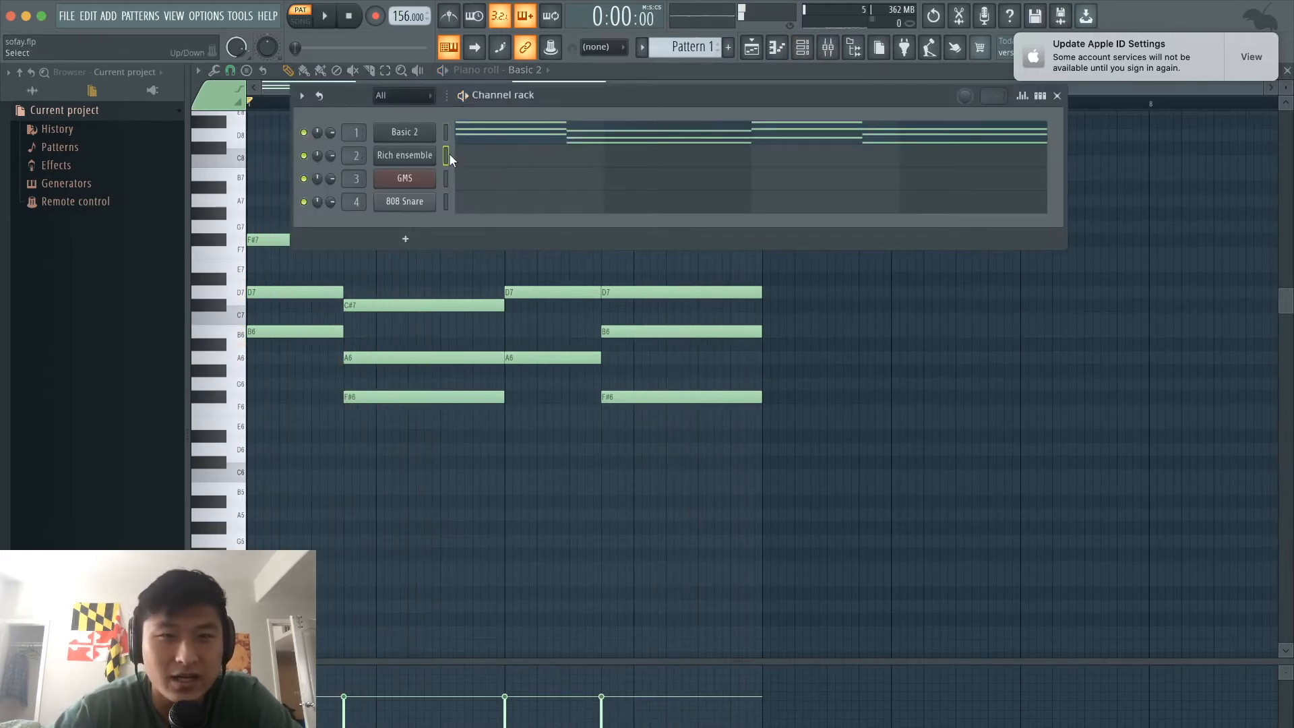
pyautogui.click(408, 157)
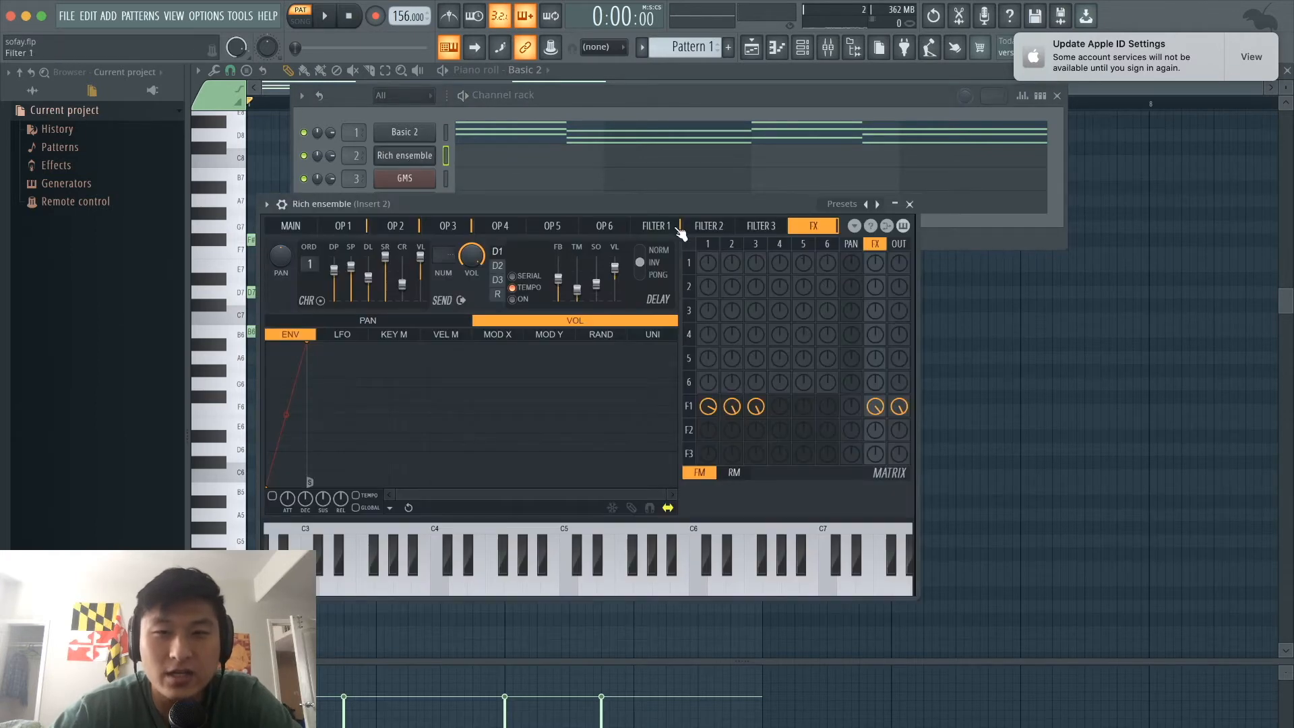
pyautogui.click(846, 207)
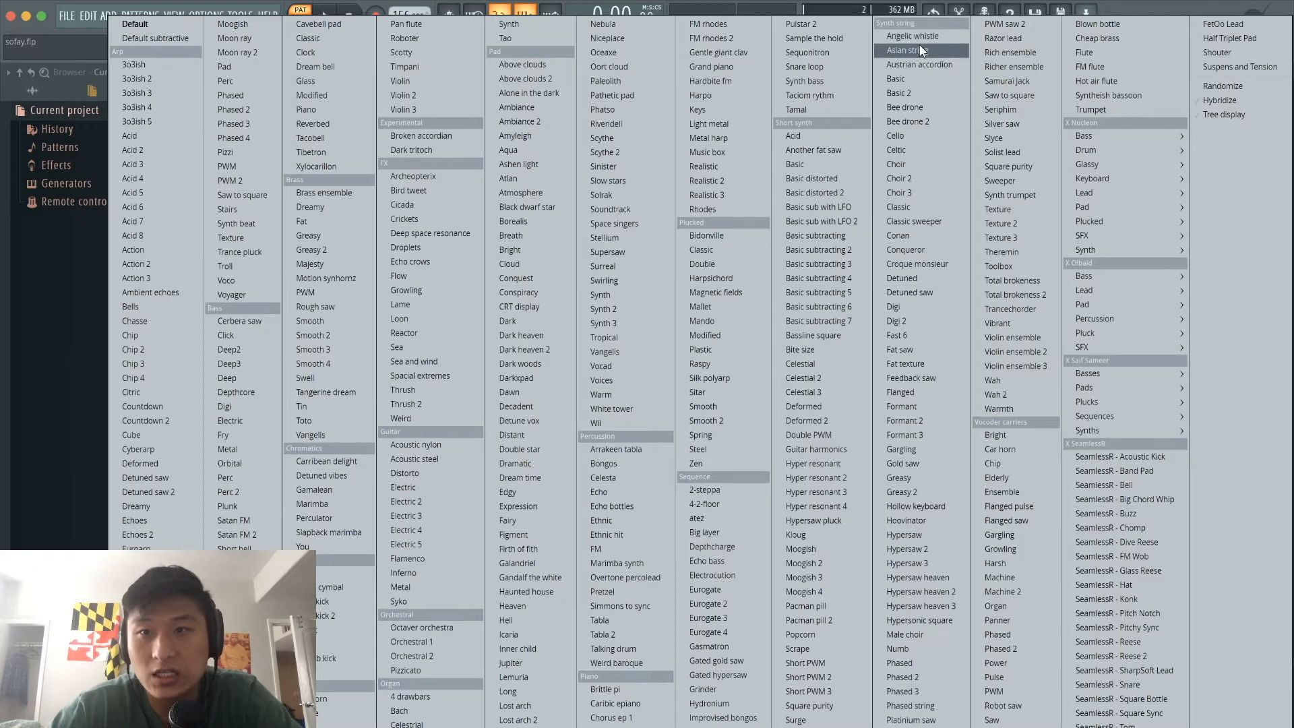
pyautogui.click(1011, 53)
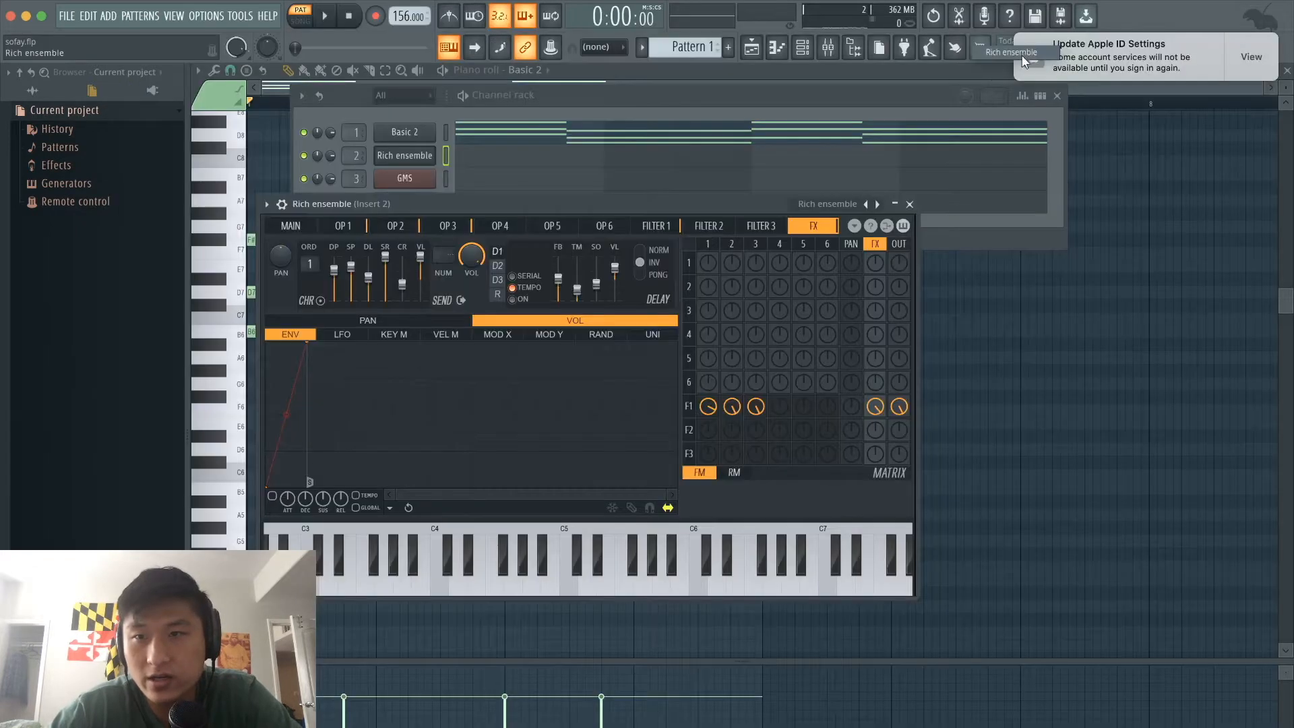
pyautogui.press('b')
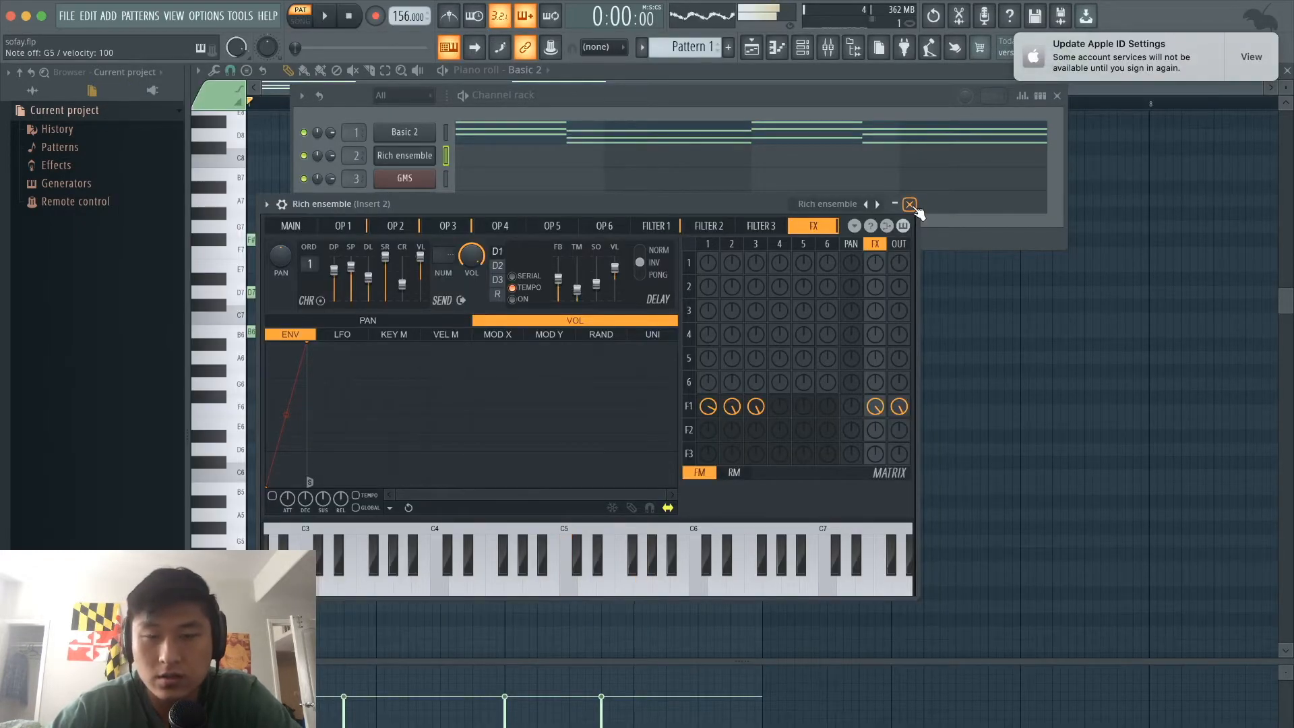
pyautogui.click(909, 204)
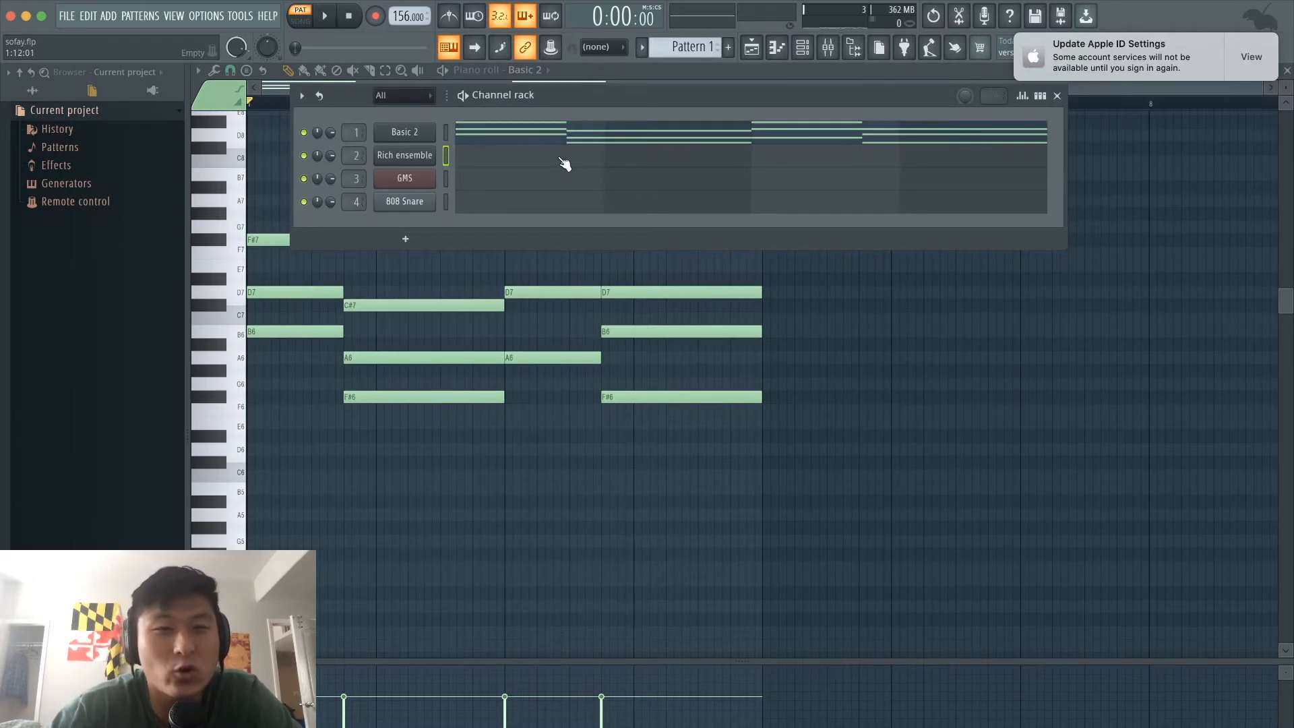
# Draw the Rich ensemble notes B6, F#6, D7 and B6 at the starts of the four chords, and play the pattern
pyautogui.click(565, 164)
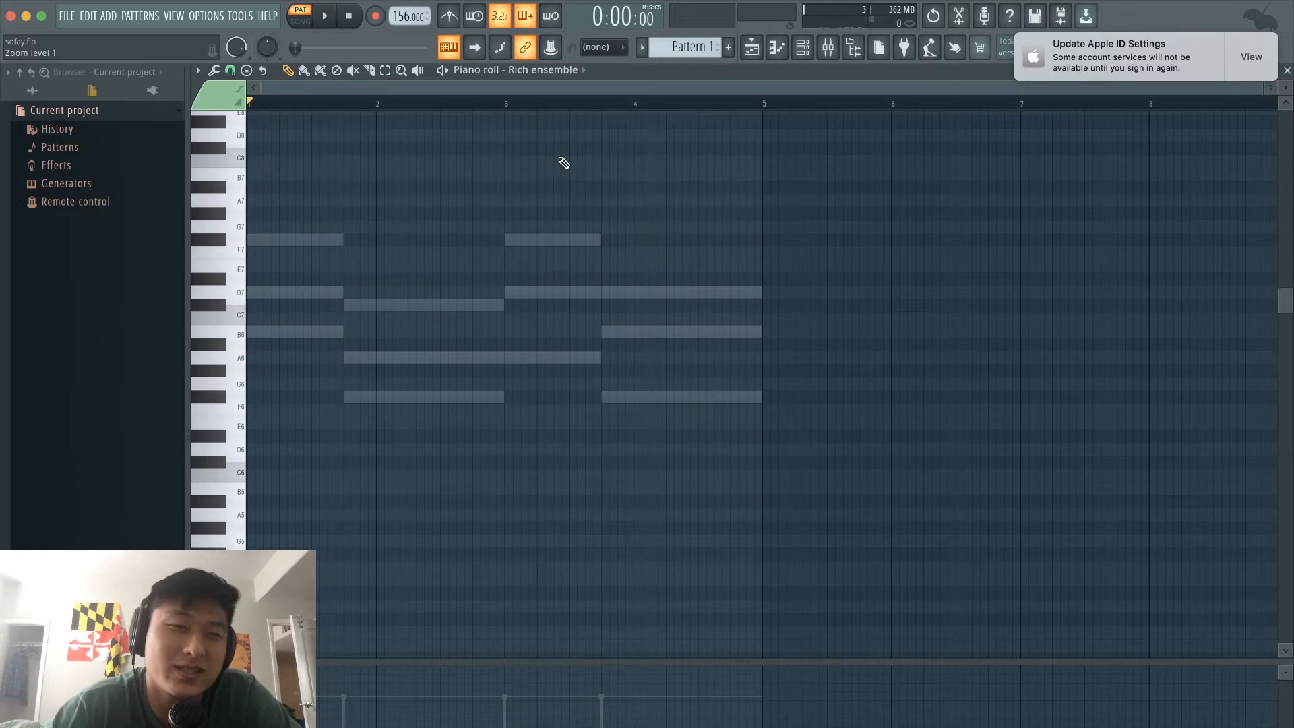
pyautogui.click(354, 331)
pyautogui.click(347, 398)
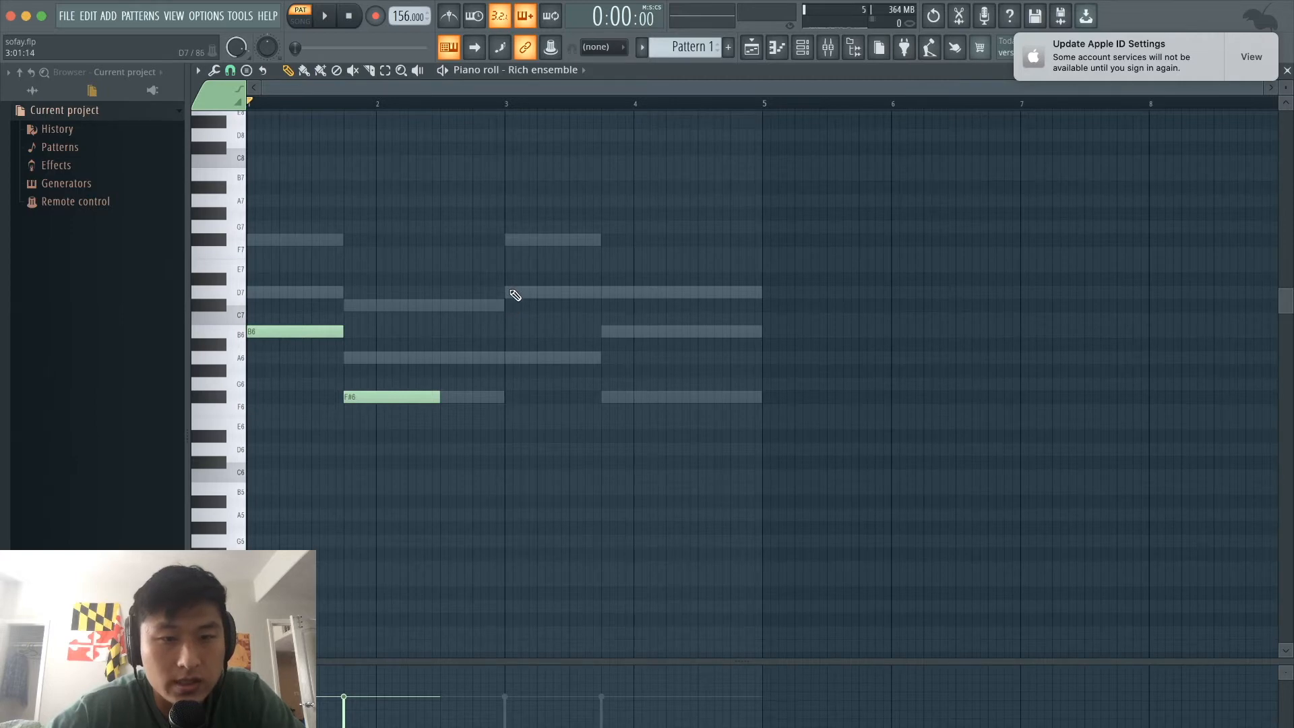
pyautogui.click(515, 295)
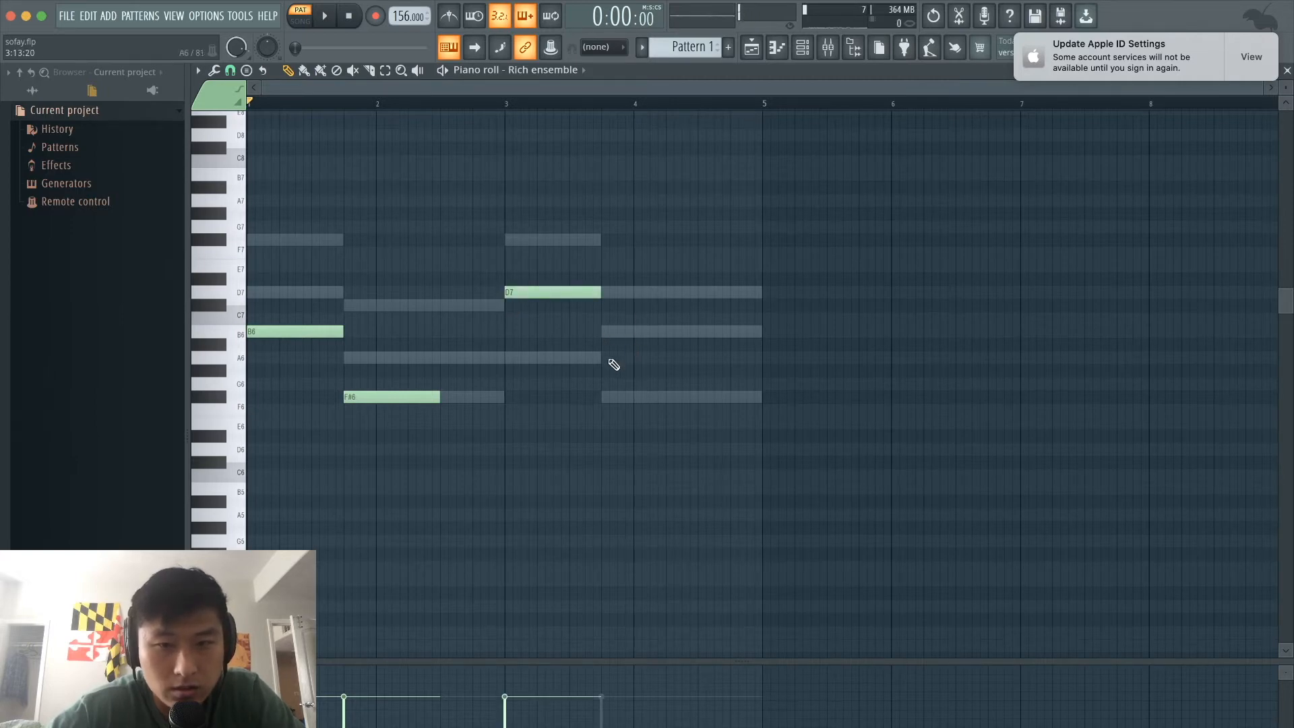
pyautogui.click(617, 332)
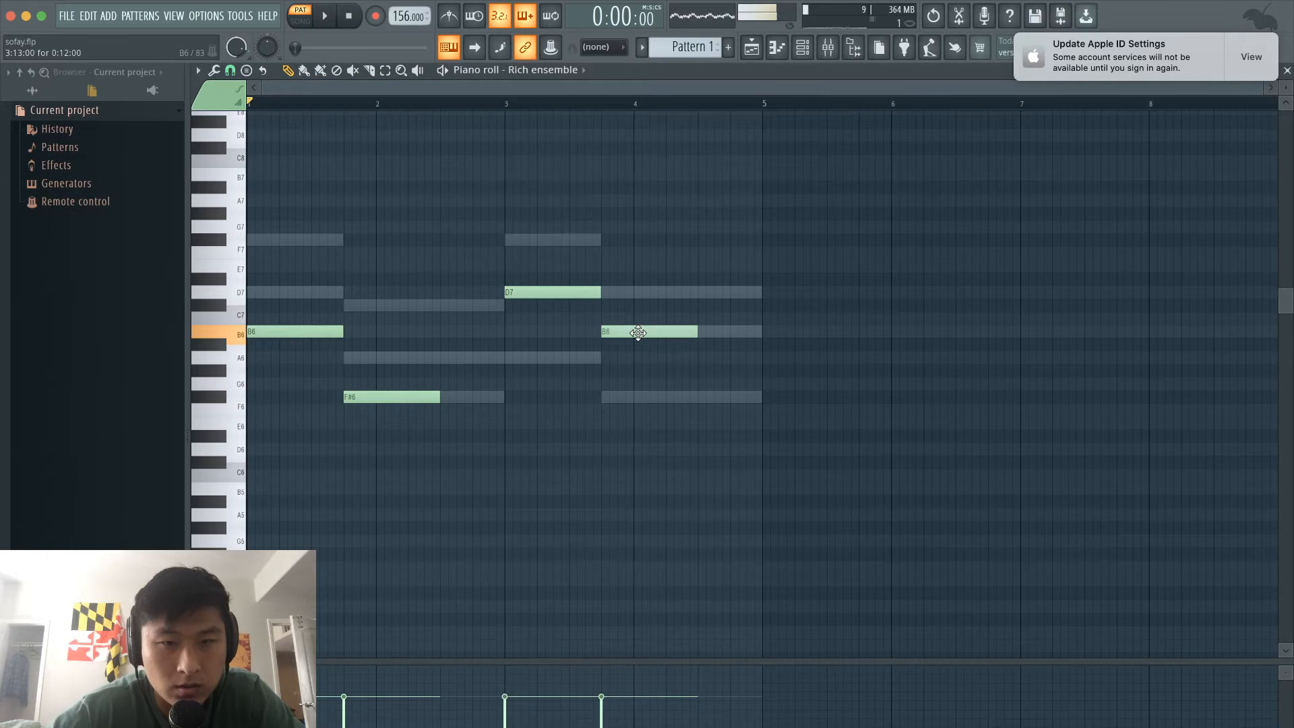
pyautogui.press('space')
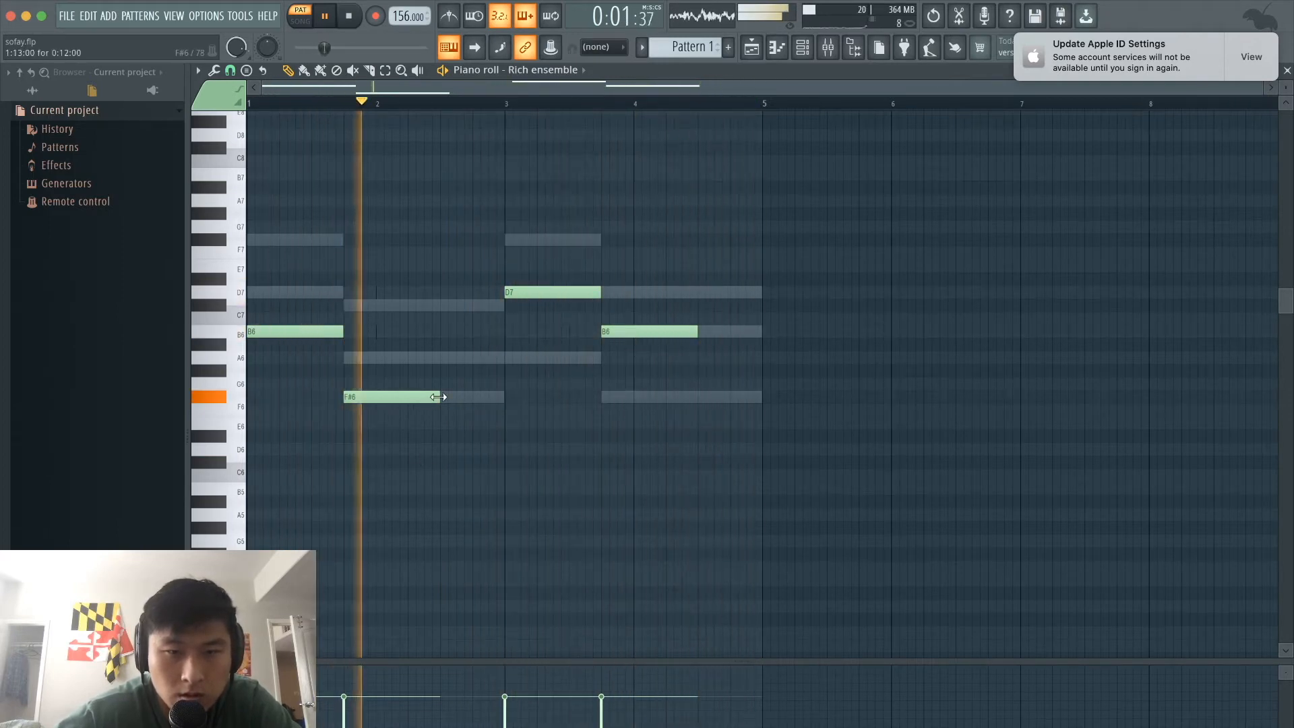
# Lengthen the Rich ensemble channel's F#6 note to end at bar 3 and its last B6 note to end at bar 5
pyautogui.moveTo(438, 397); pyautogui.dragTo(516, 397)
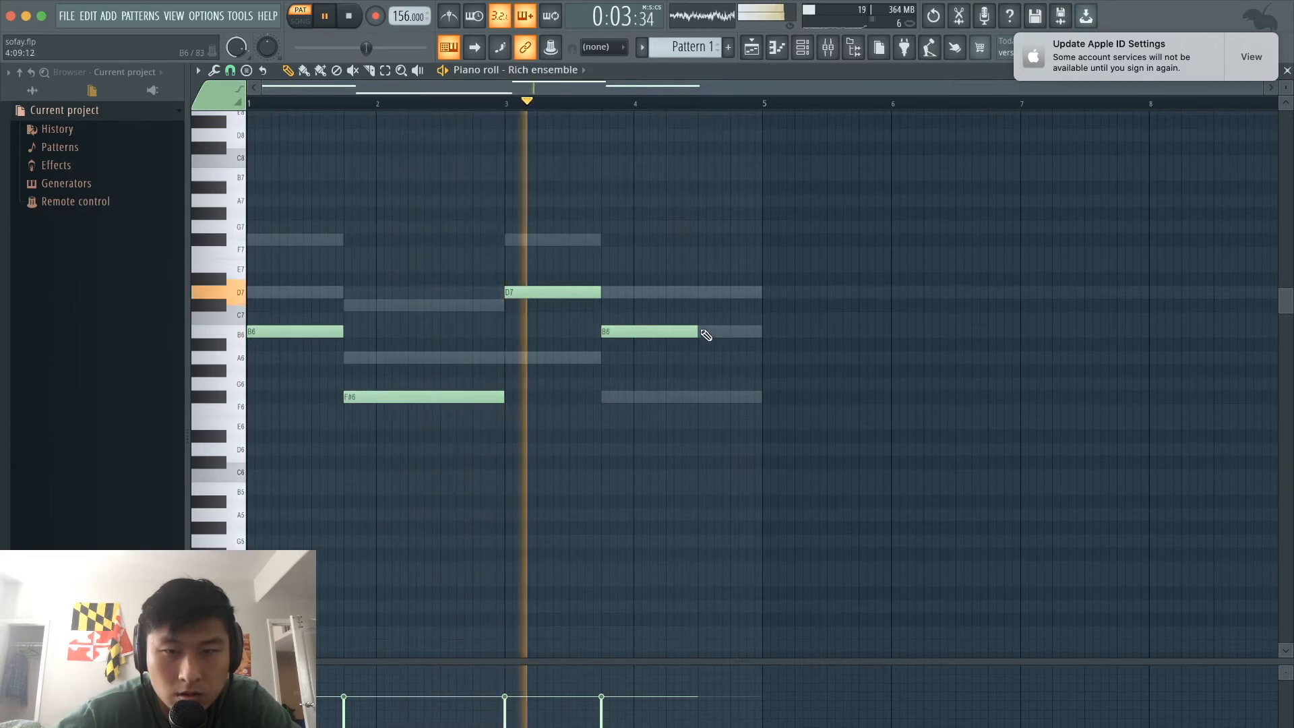
pyautogui.moveTo(701, 332); pyautogui.dragTo(761, 332)
pyautogui.press('space')
# Split the last chord's line into a shortened B6 followed by an F#6 ending at bar 5, and play the pattern
pyautogui.click(697, 292)
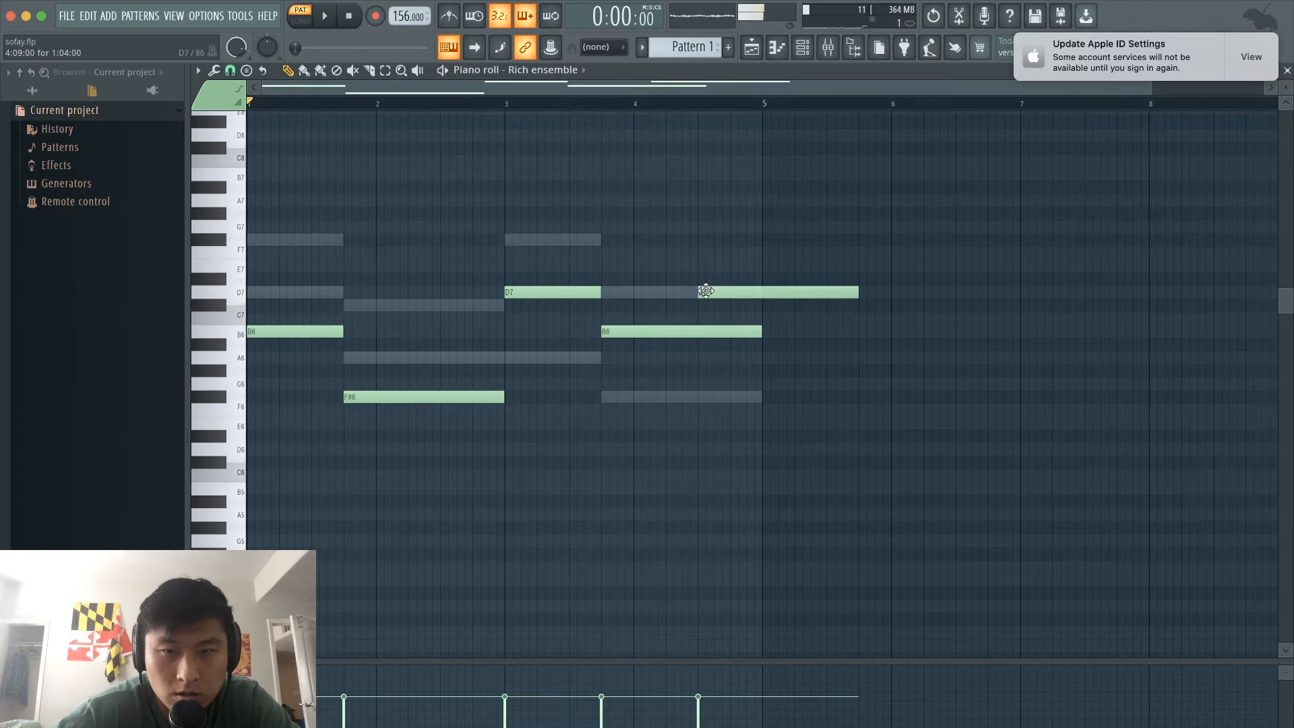
pyautogui.moveTo(703, 290); pyautogui.dragTo(706, 304)
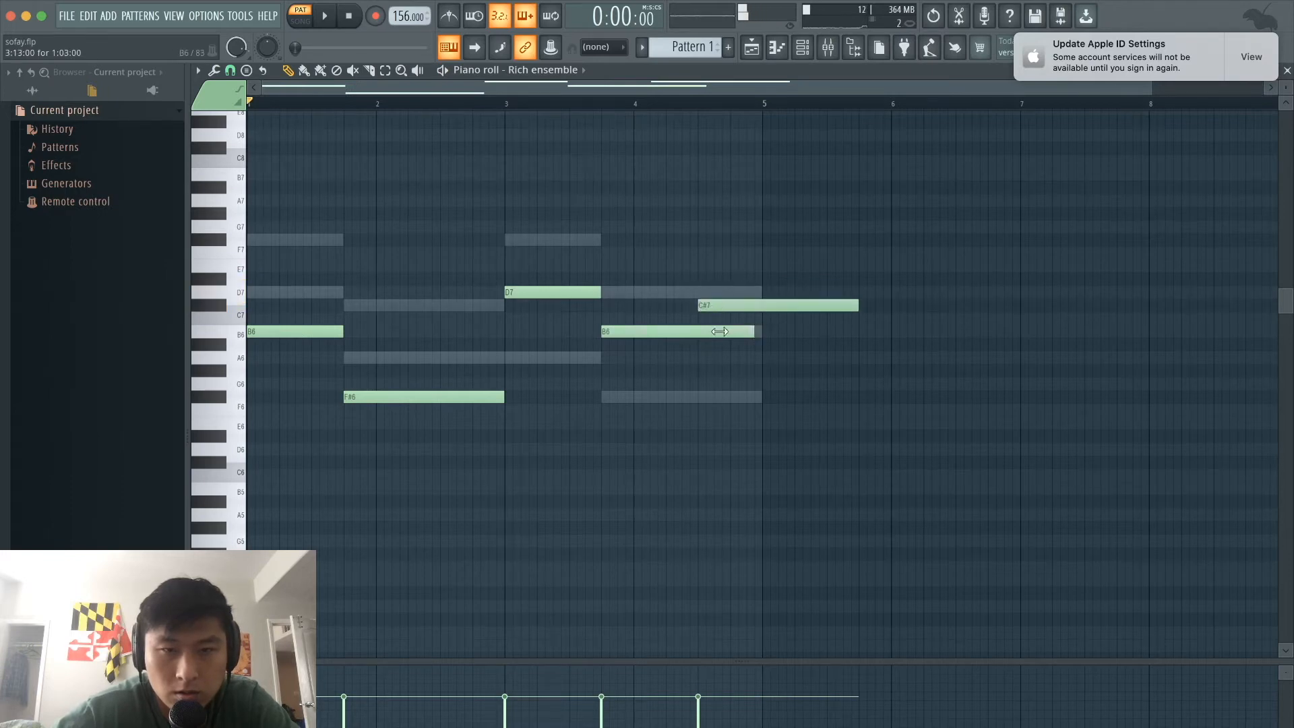
pyautogui.moveTo(711, 307); pyautogui.dragTo(707, 398)
pyautogui.press('space')
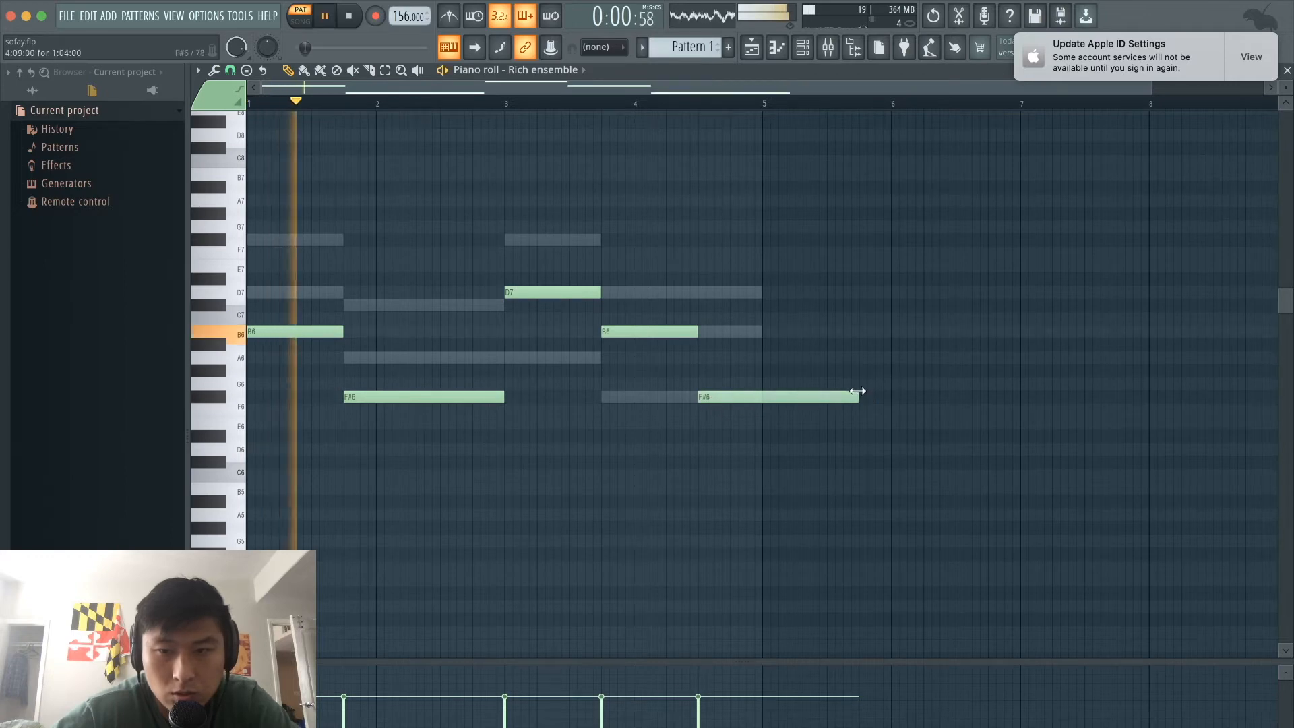
pyautogui.moveTo(859, 398); pyautogui.dragTo(761, 414)
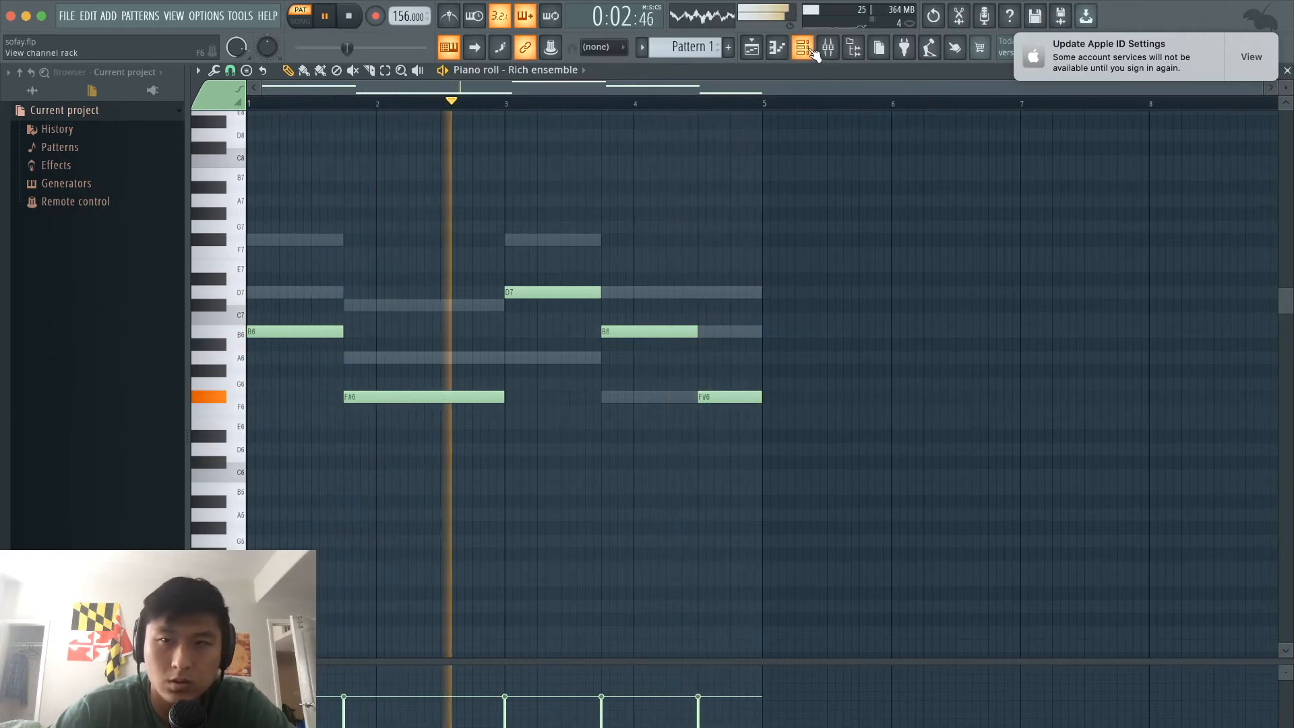
pyautogui.press('space')
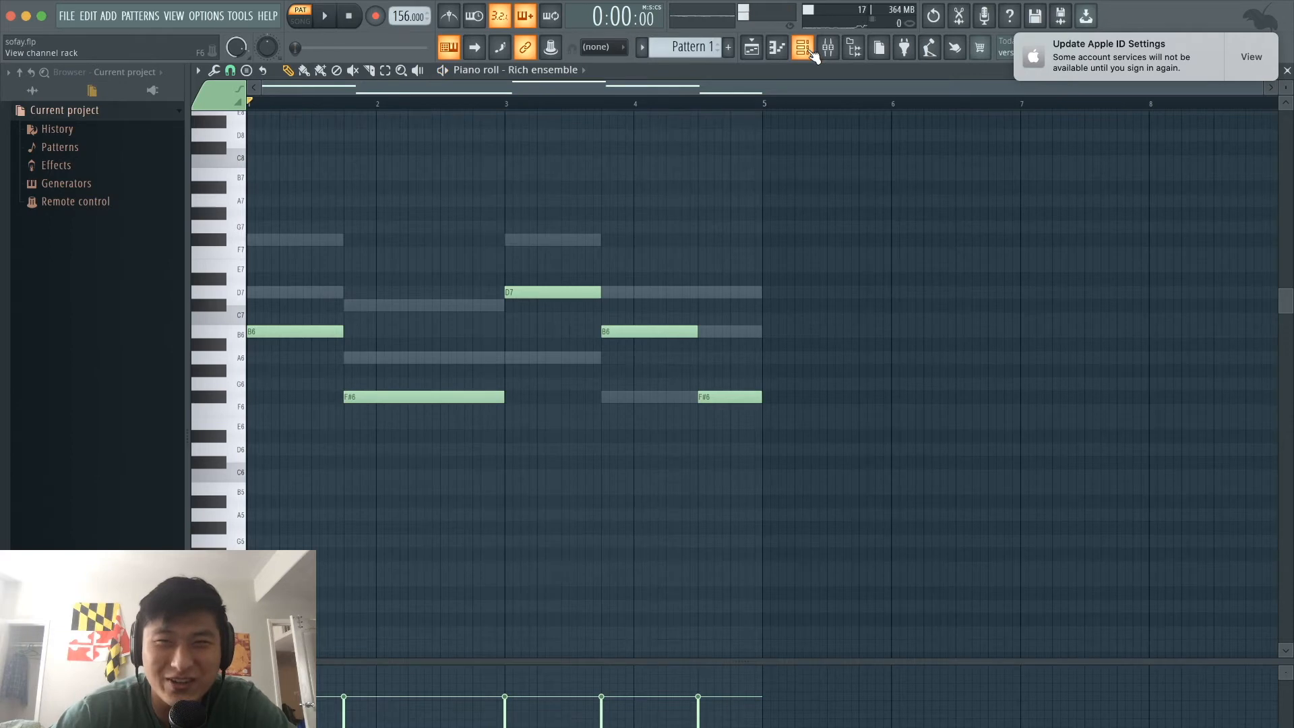
# Route the Basic 2 and Rich ensemble channels to their own mixer tracks, starting from Insert 1
pyautogui.click(829, 46)
pyautogui.click(803, 46)
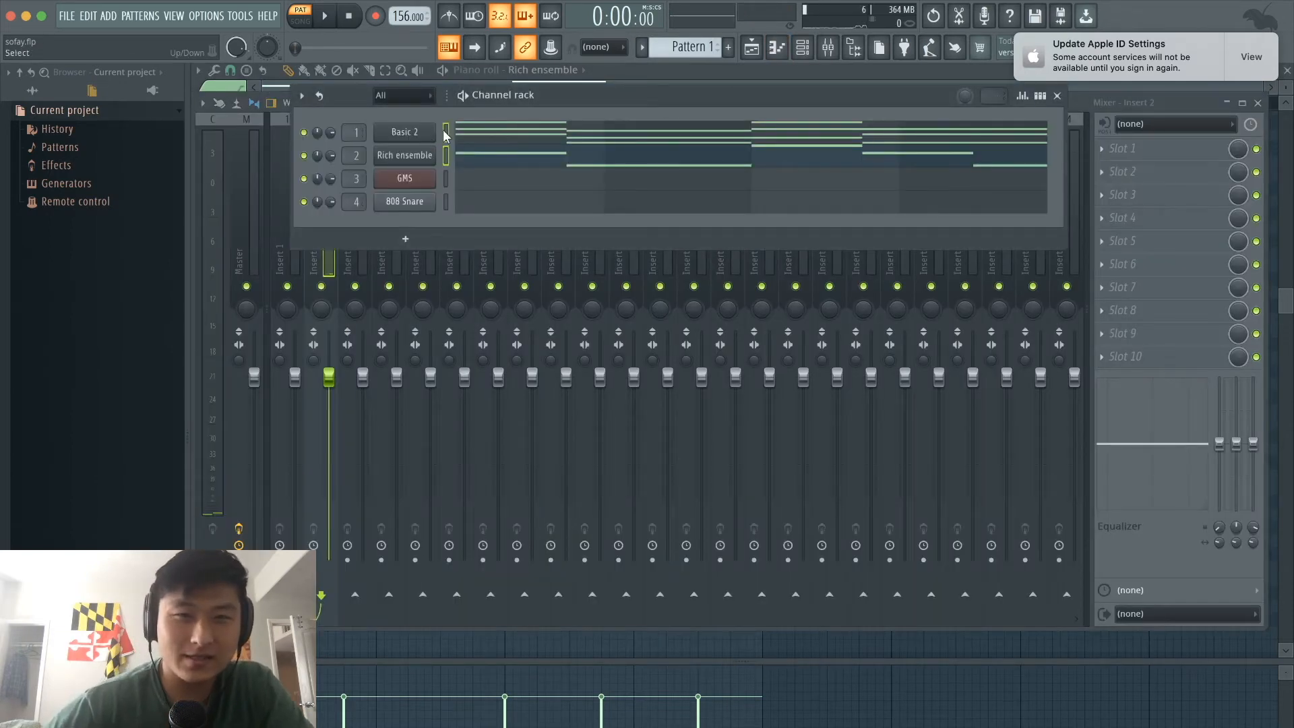
pyautogui.click(286, 266)
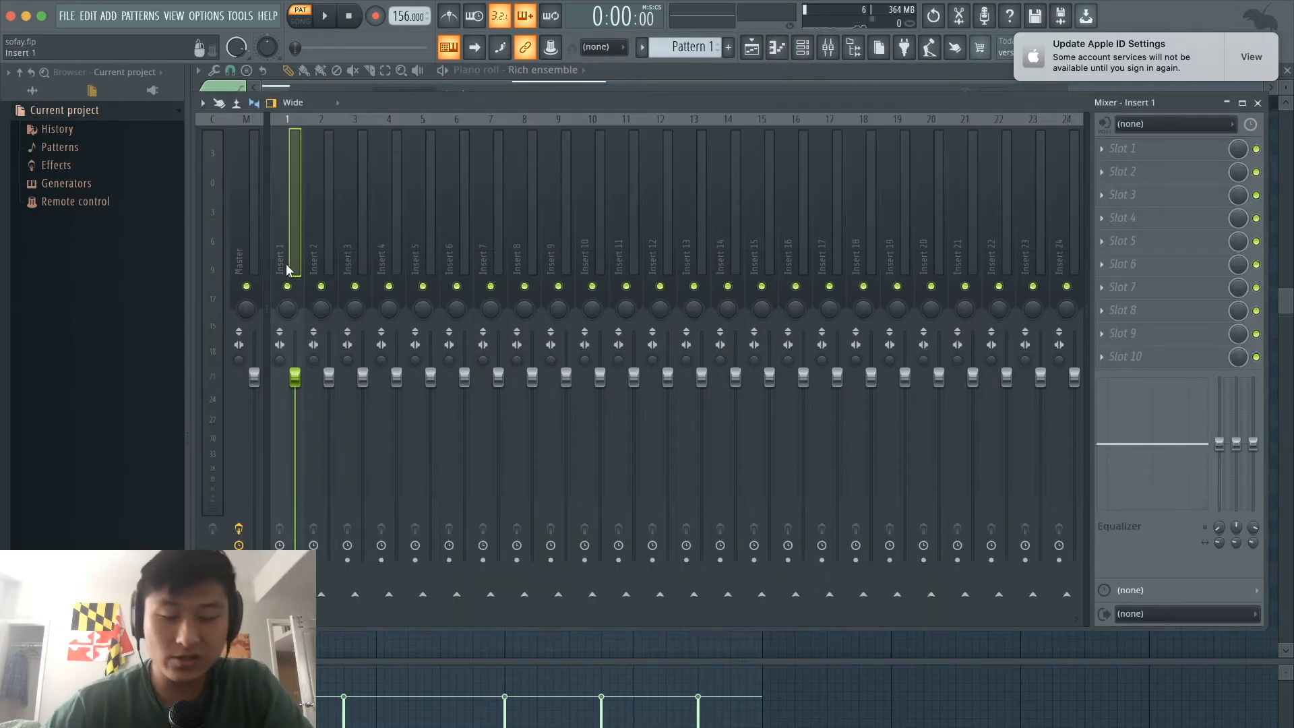
pyautogui.hotkey('ctrl', 'l')
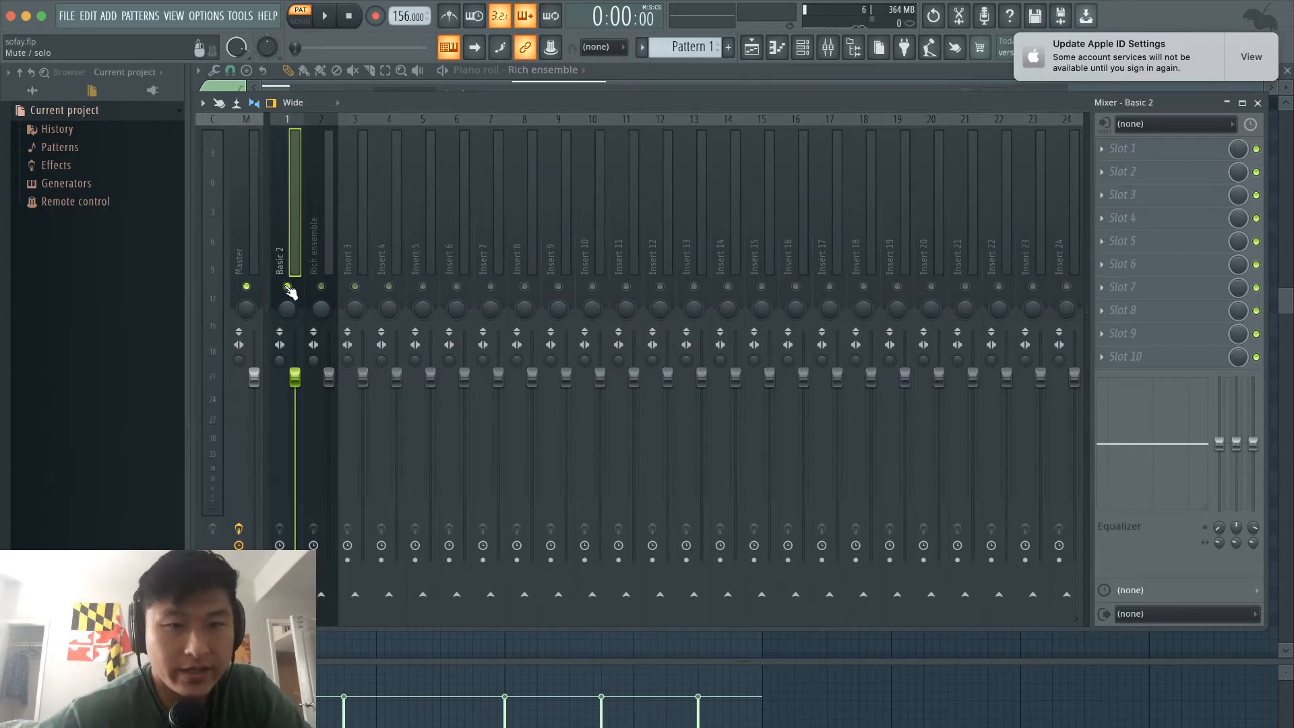
# Lower the channel volume of Basic 2 to about 59% and of Rich ensemble to about 56%, and play the pattern
pyautogui.click(802, 46)
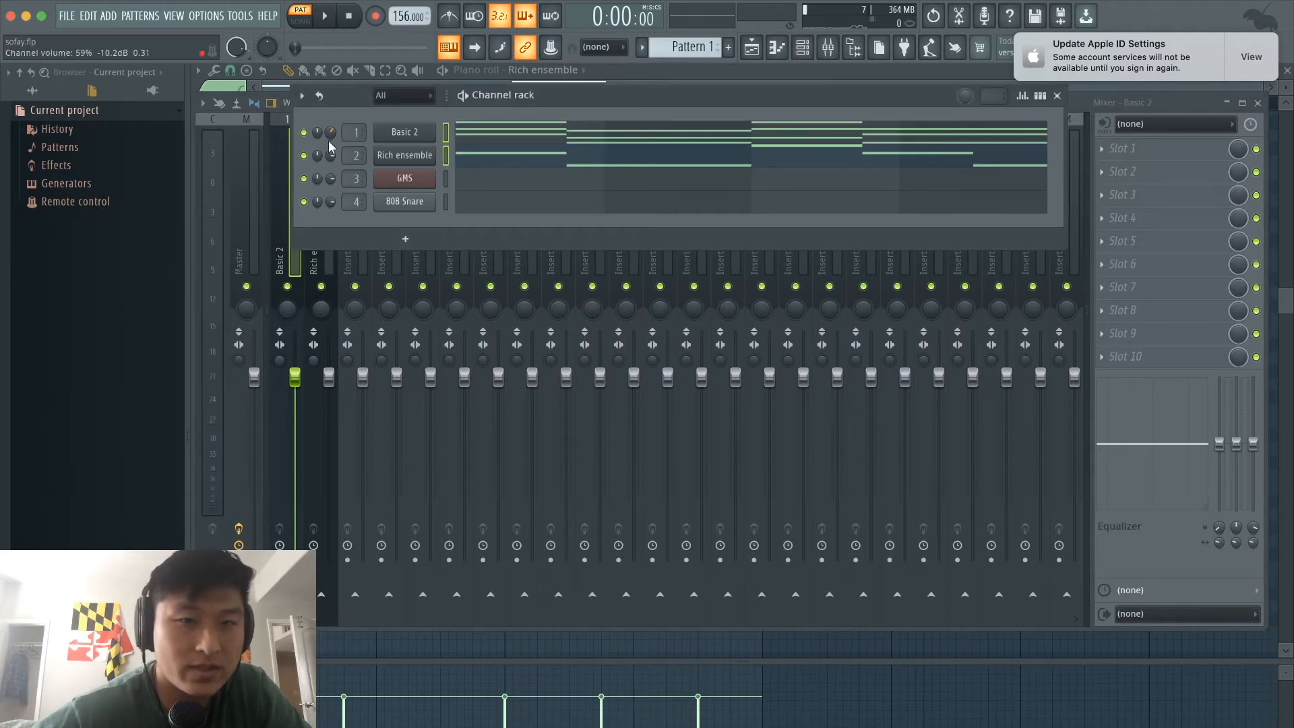
pyautogui.press('space')
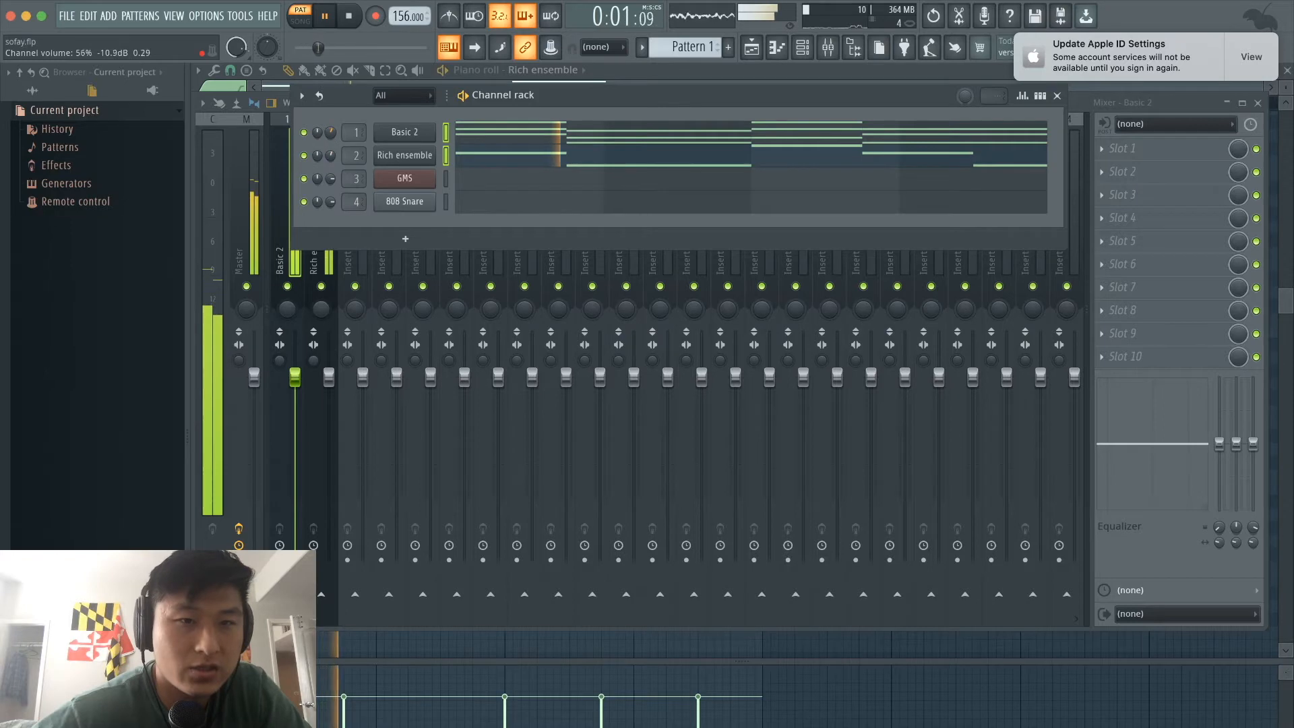
pyautogui.click(298, 275)
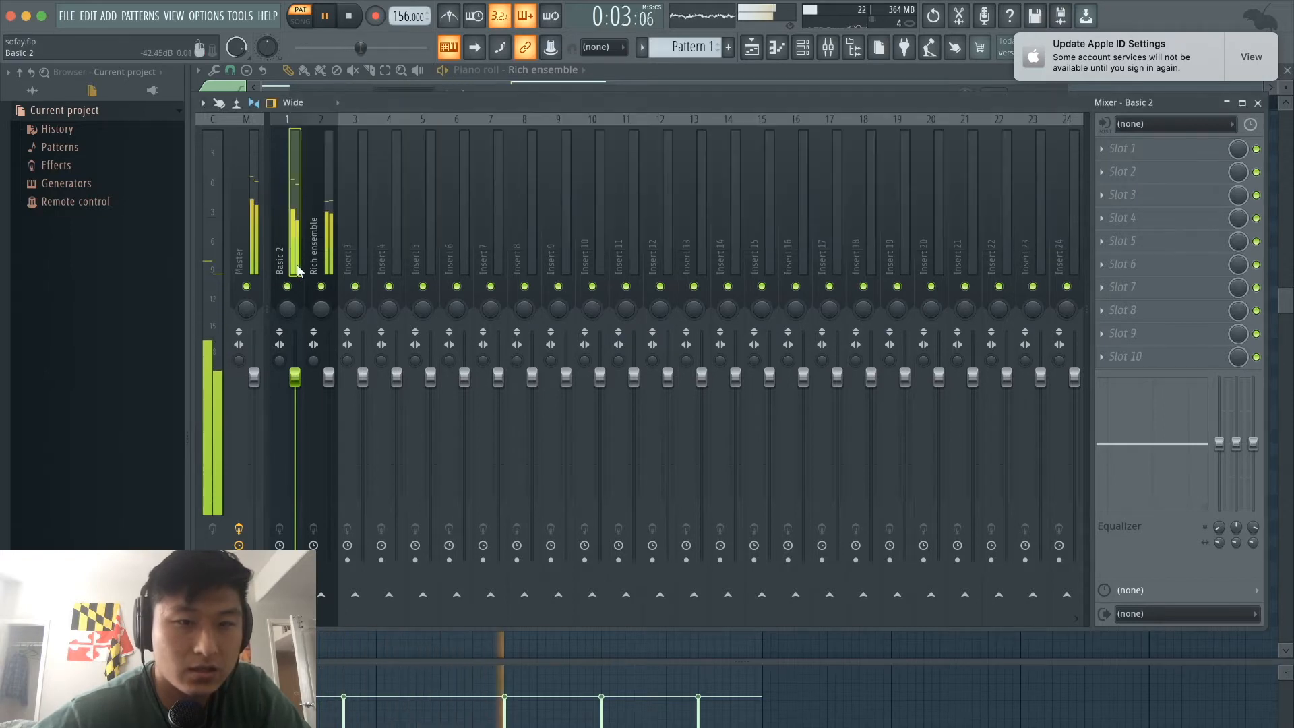
pyautogui.press('space')
# Lower the mixer faders of Basic 2 and Rich ensemble, keeping Rich ensemble slightly lower, and play the pattern
pyautogui.moveTo(295, 376); pyautogui.dragTo(295, 406)
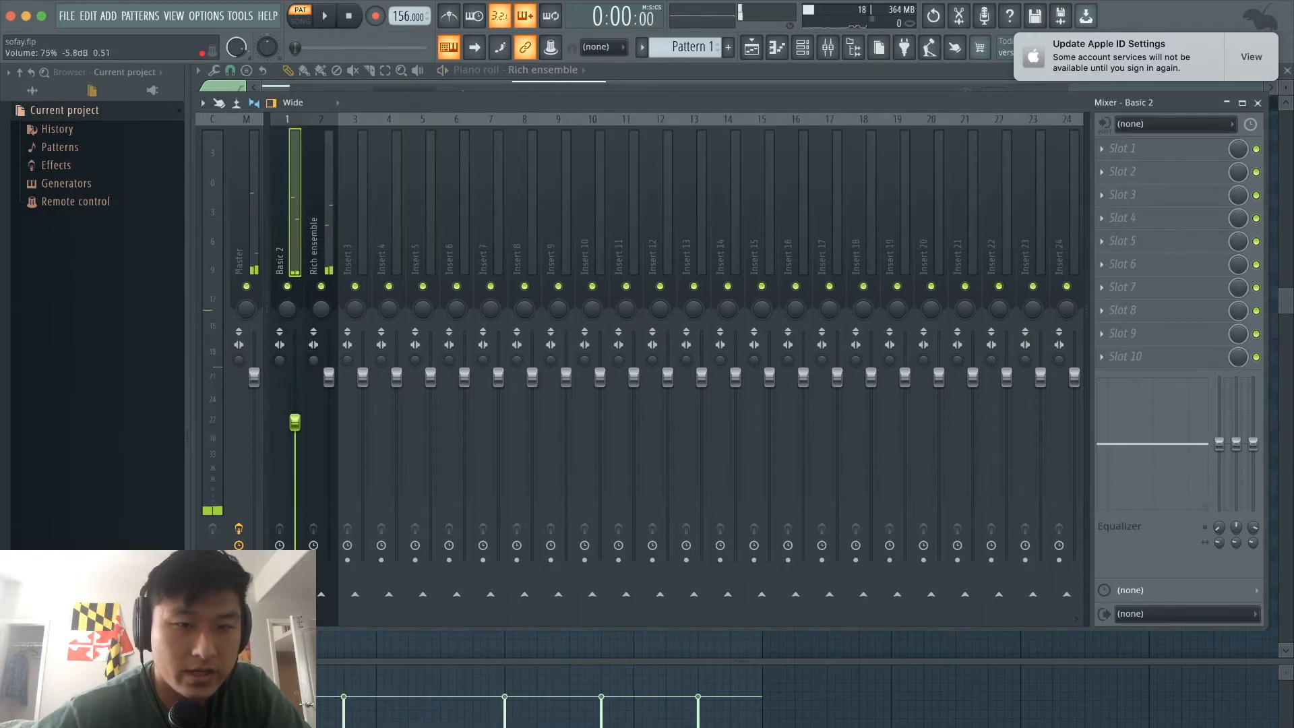
pyautogui.click(330, 378)
pyautogui.moveTo(329, 451); pyautogui.dragTo(295, 438)
pyautogui.press('space')
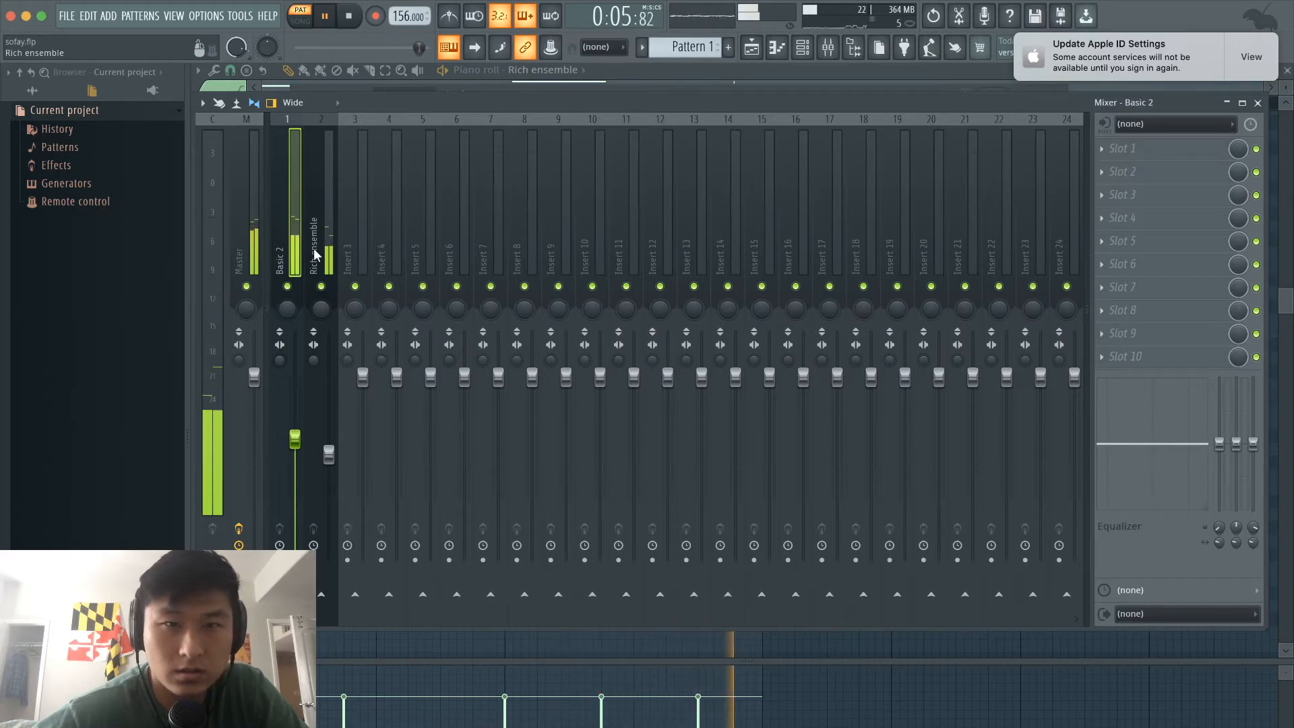
pyautogui.press('space')
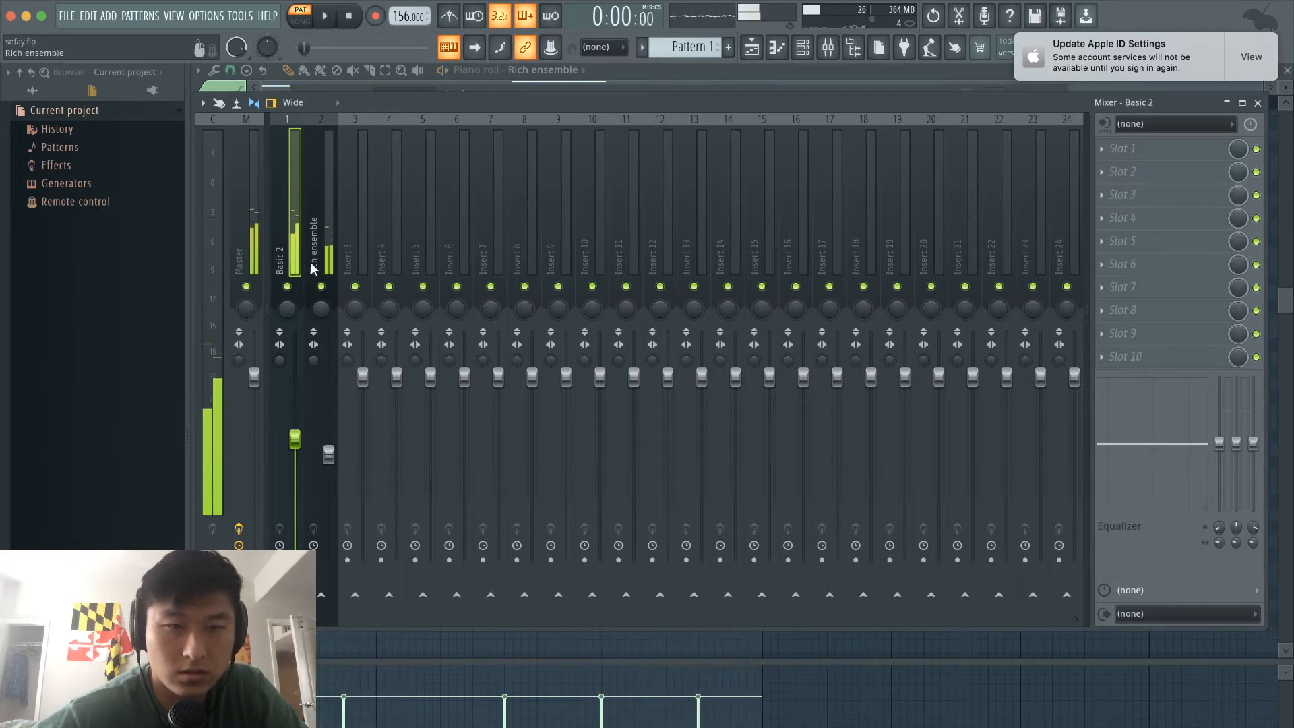
# Insert Fruity Parametric EQ 2 in slot 1 of the Basic 2 mixer track, with band 1 as a high pass at about 246 Hz
pyautogui.click(1142, 148)
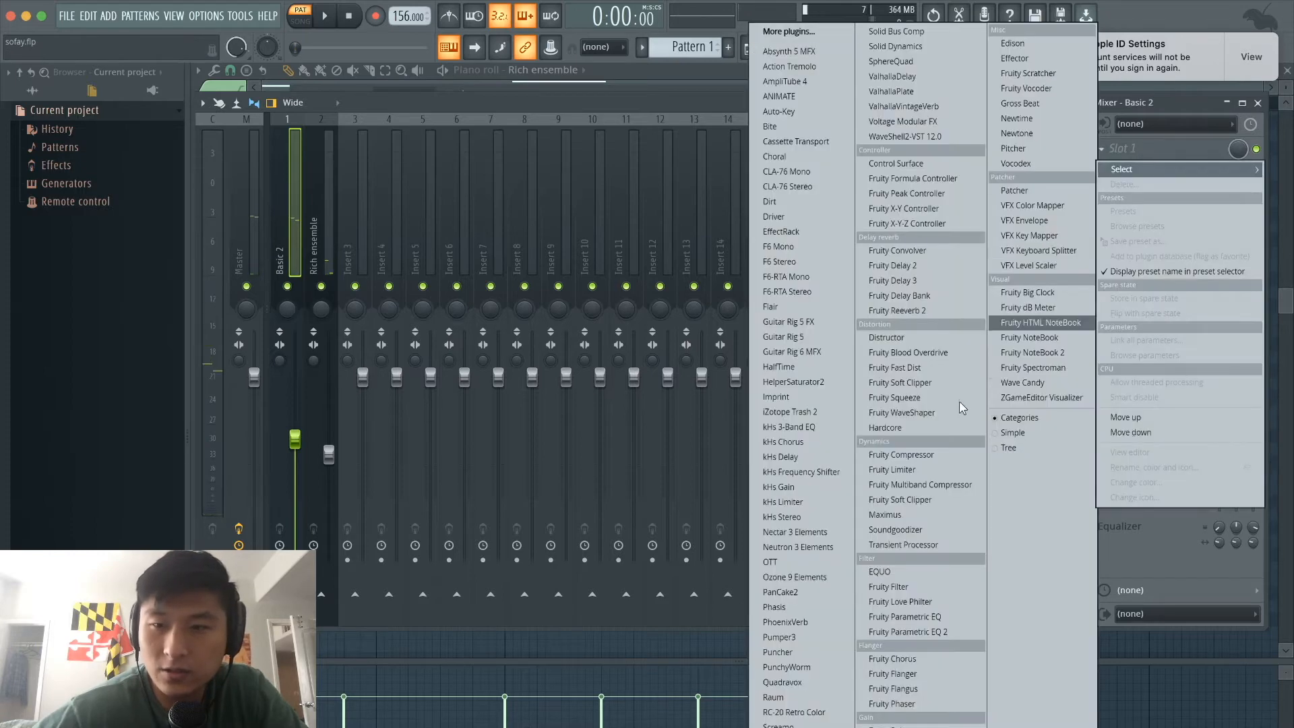
pyautogui.click(904, 629)
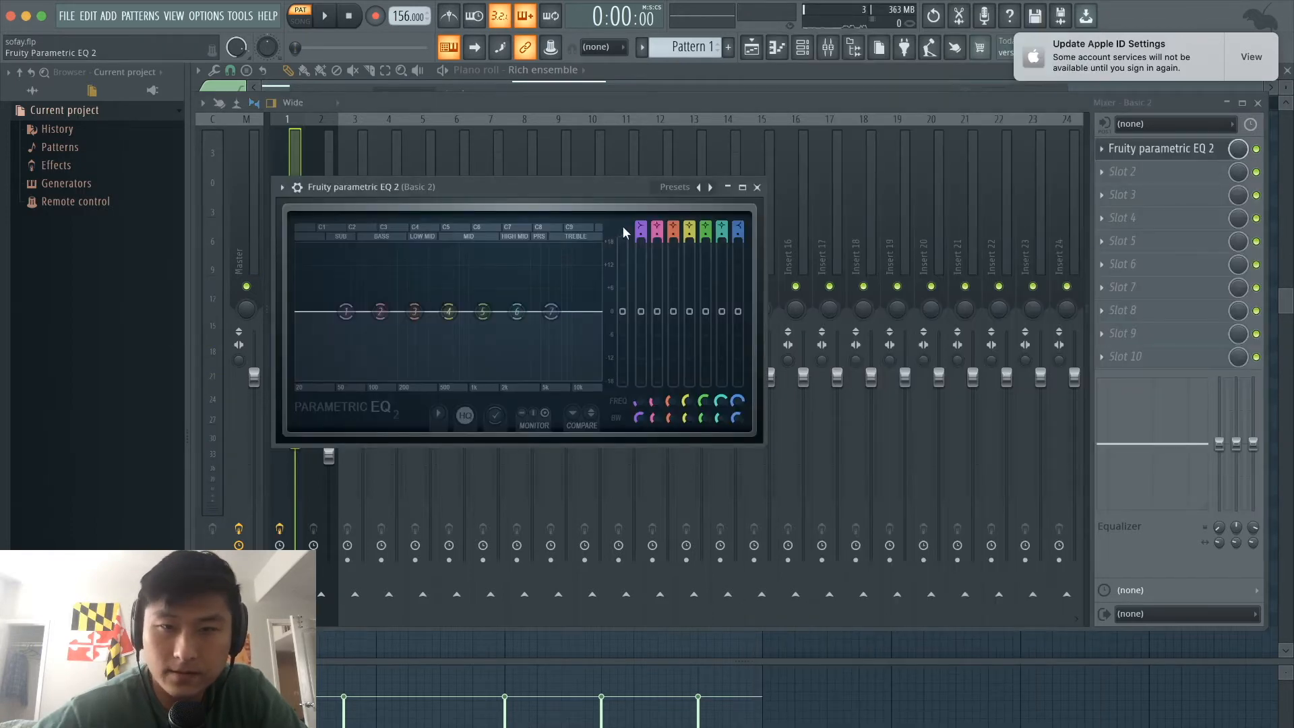
pyautogui.scroll(-4, 641, 232)
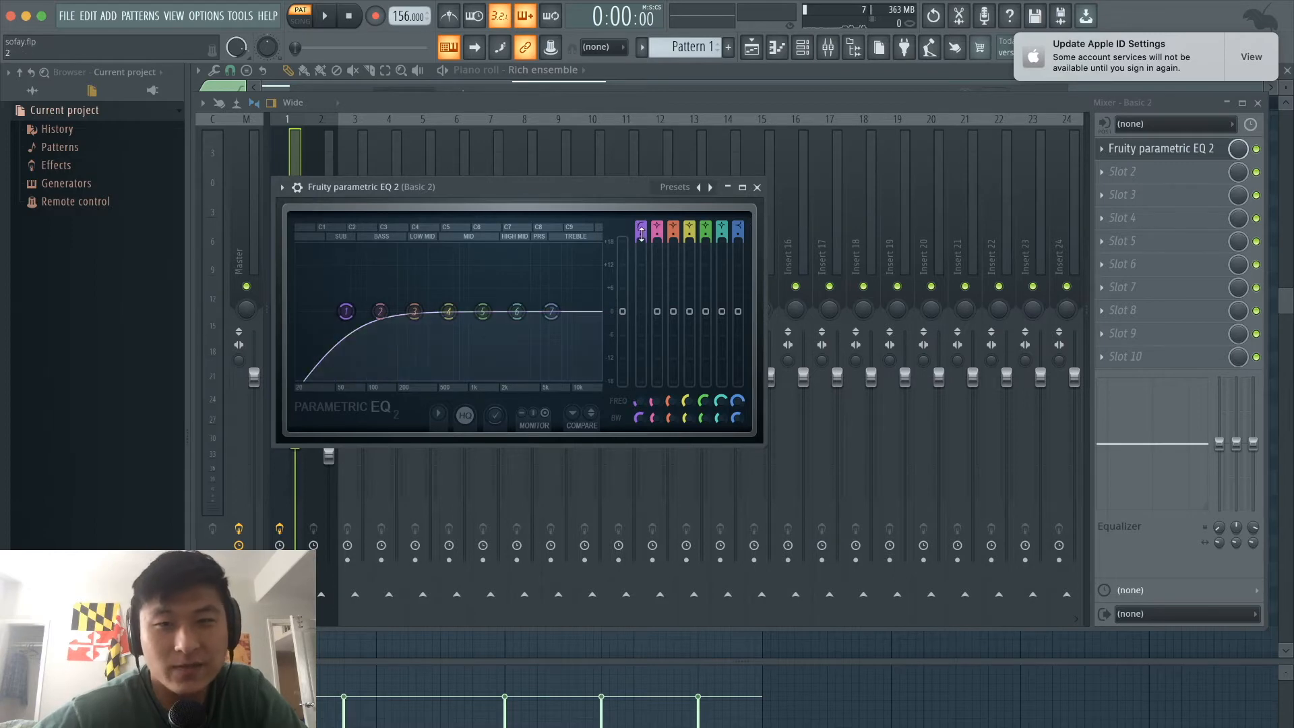
pyautogui.moveTo(346, 313); pyautogui.dragTo(404, 311)
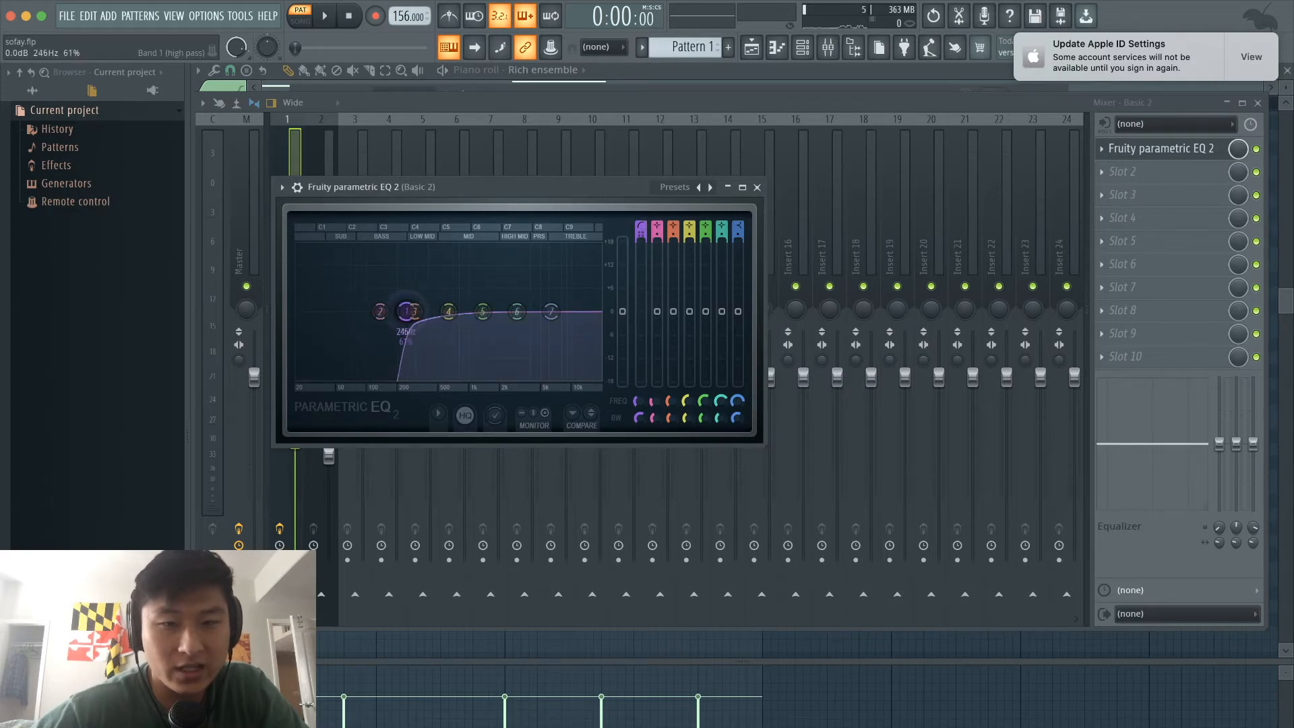
# Insert Fruity Parametric EQ 2 in slot 1 of the Rich ensemble mixer track, with band 1 as a high pass
pyautogui.click(757, 188)
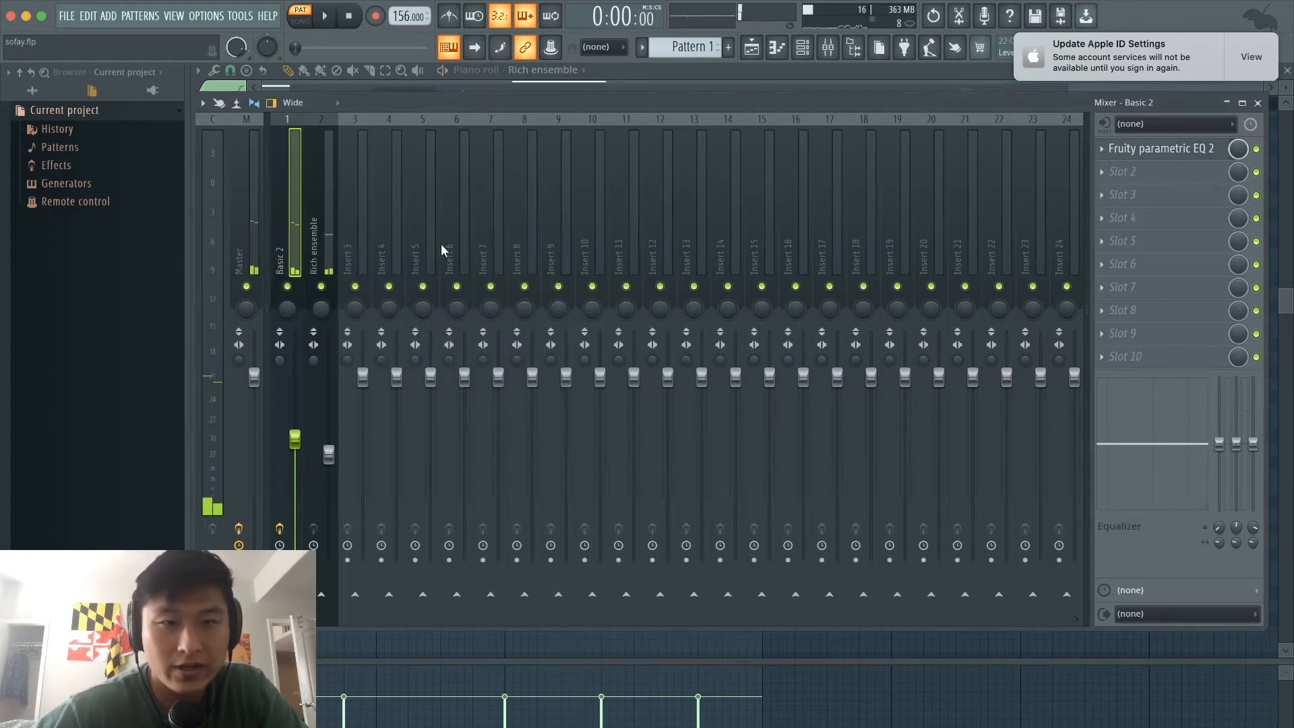
pyautogui.click(330, 247)
pyautogui.click(1153, 150)
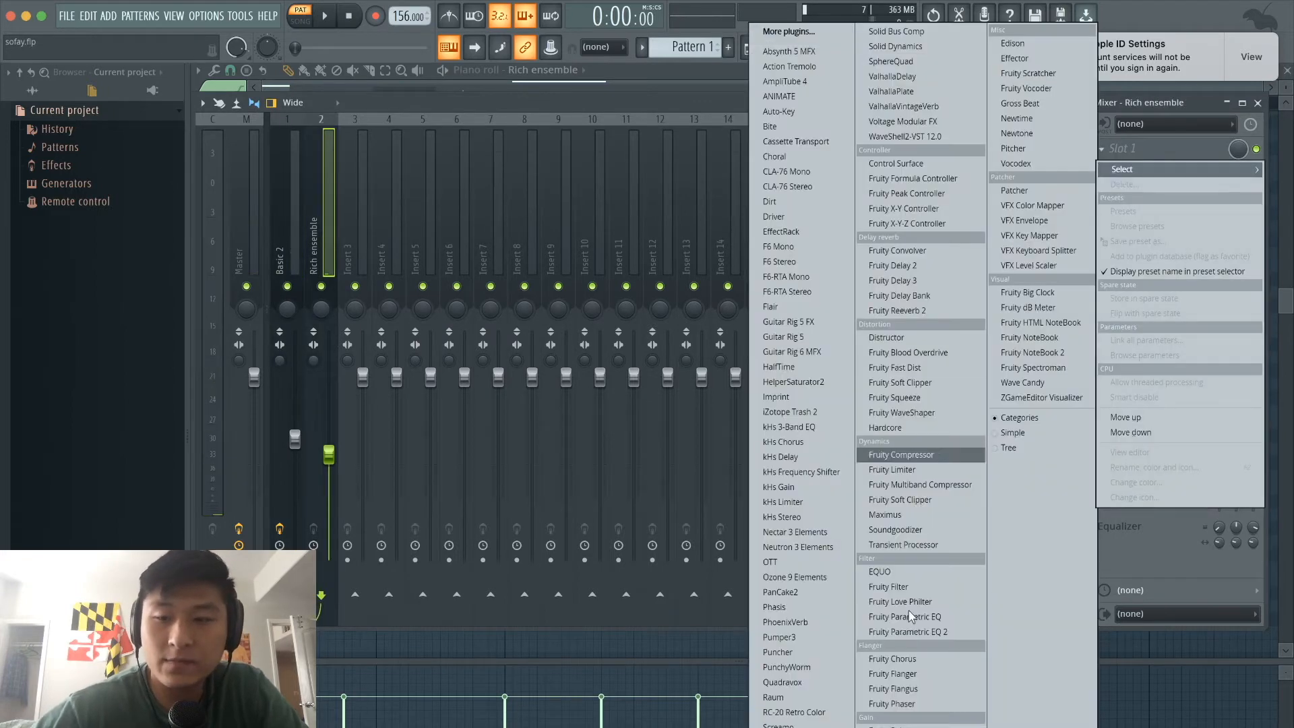
pyautogui.click(905, 632)
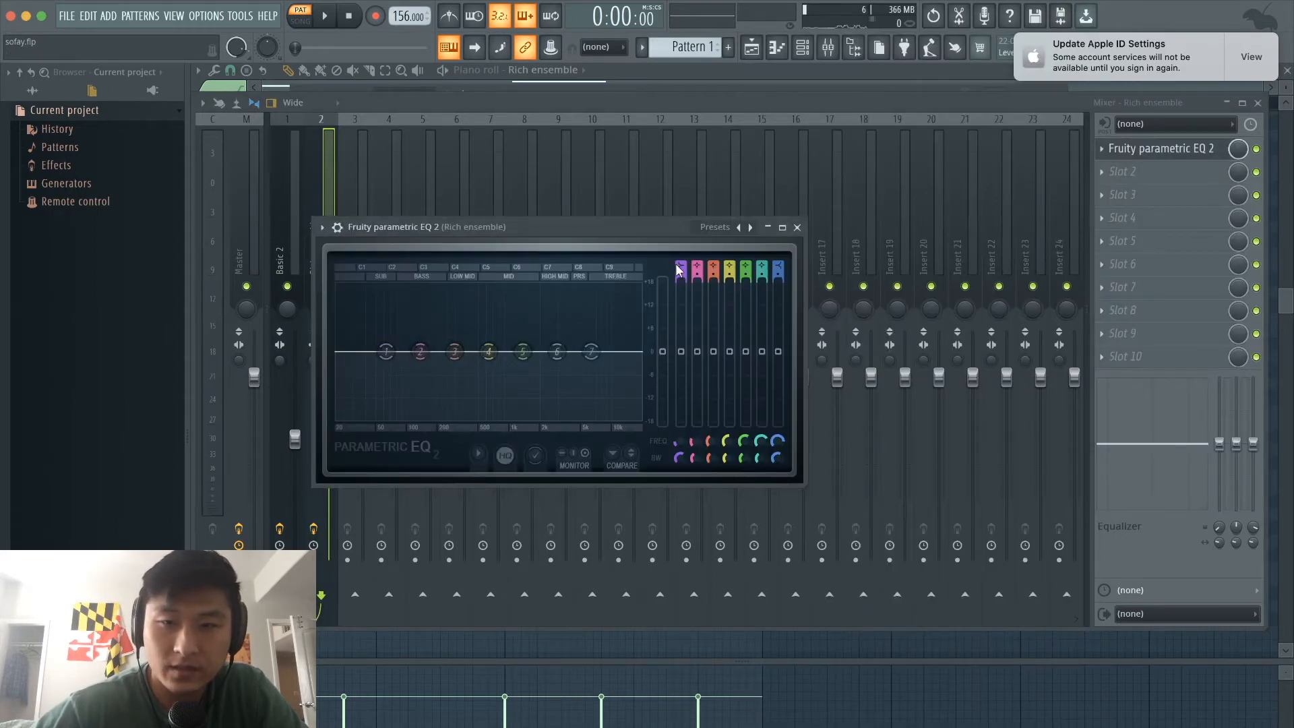
pyautogui.moveTo(680, 265); pyautogui.dragTo(681, 278)
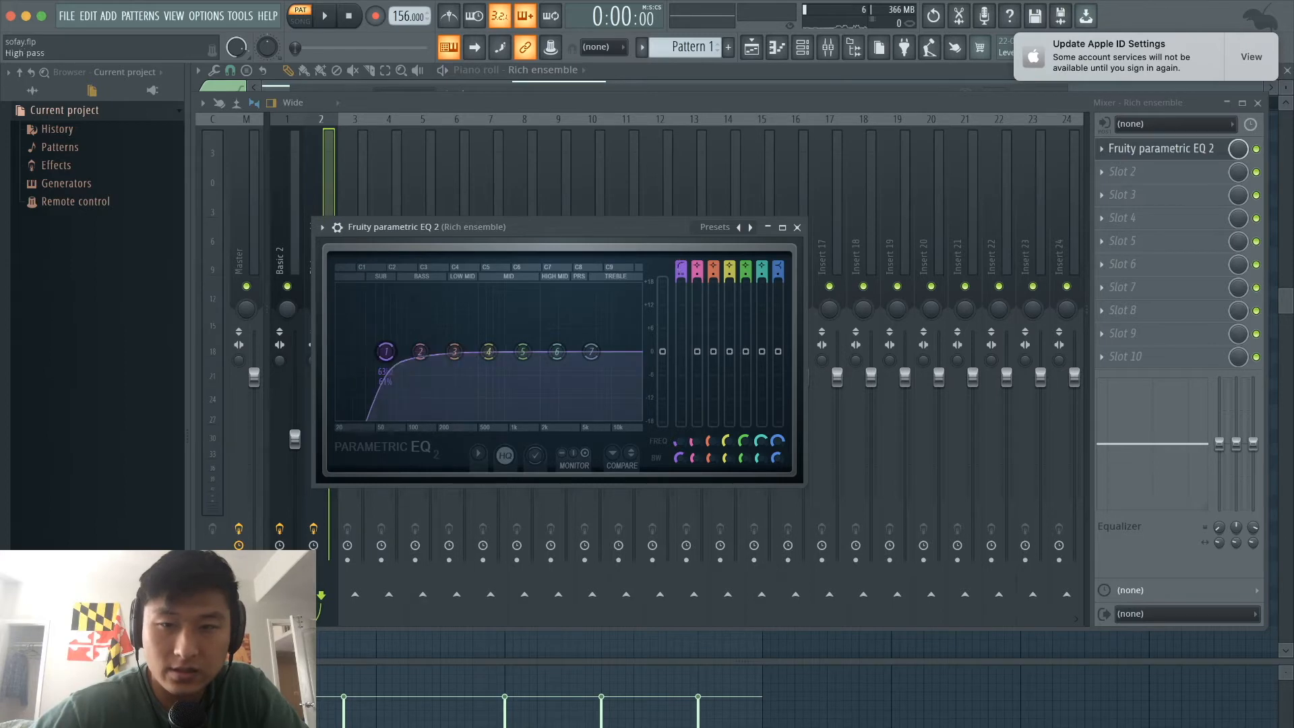
# Raise the Rich ensemble high pass to about 747 Hz while checking it in playback, and lower band 7 slightly
pyautogui.moveTo(386, 351); pyautogui.dragTo(453, 351)
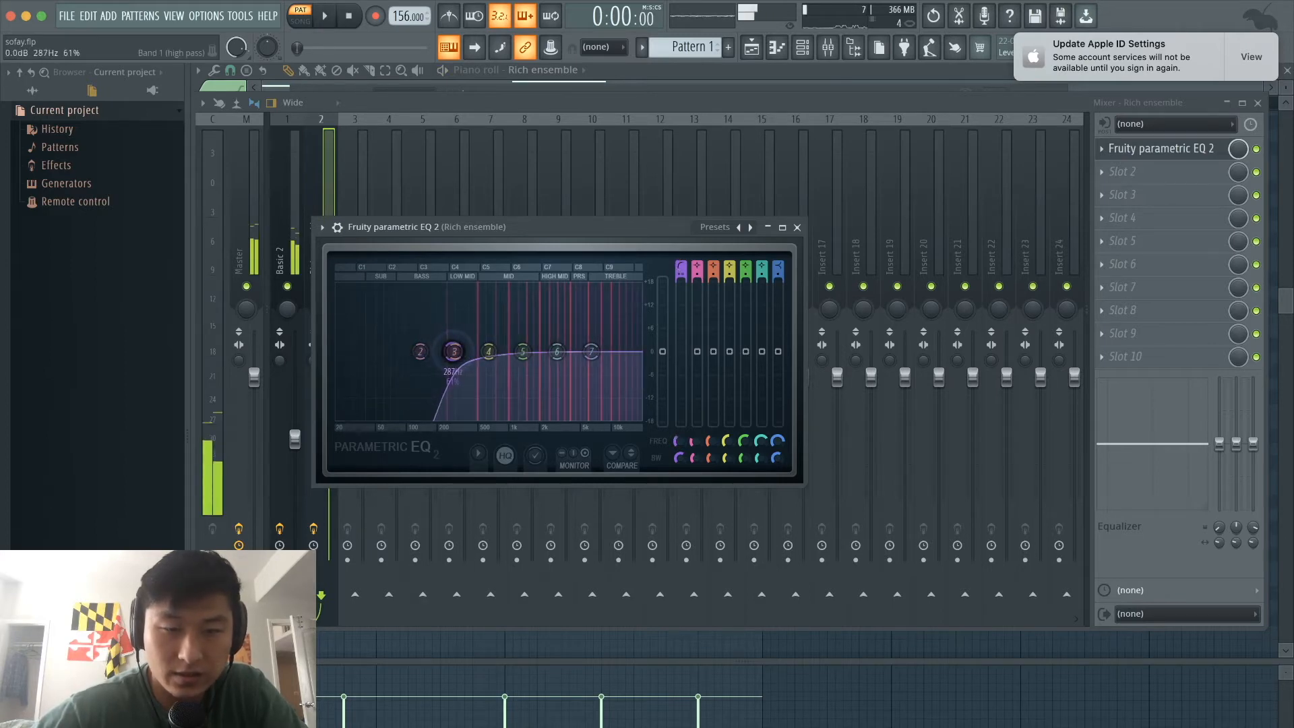
pyautogui.press('space')
pyautogui.moveTo(455, 351); pyautogui.dragTo(497, 352)
pyautogui.press('space')
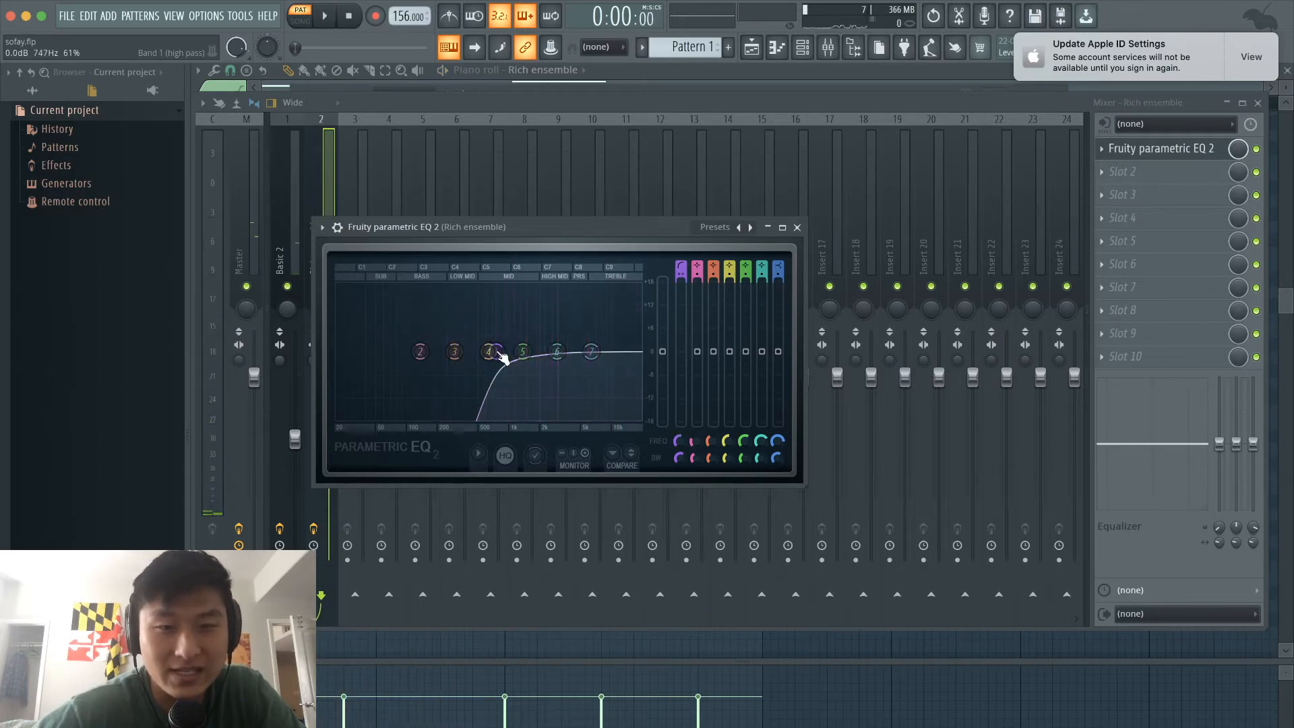
pyautogui.moveTo(591, 351); pyautogui.dragTo(585, 377)
pyautogui.moveTo(498, 351); pyautogui.dragTo(500, 352)
# With the pattern playing, lower the Basic 2 mixer fader slightly and raise the Rich ensemble fader to just above it
pyautogui.rightClick(491, 213)
pyautogui.click(334, 214)
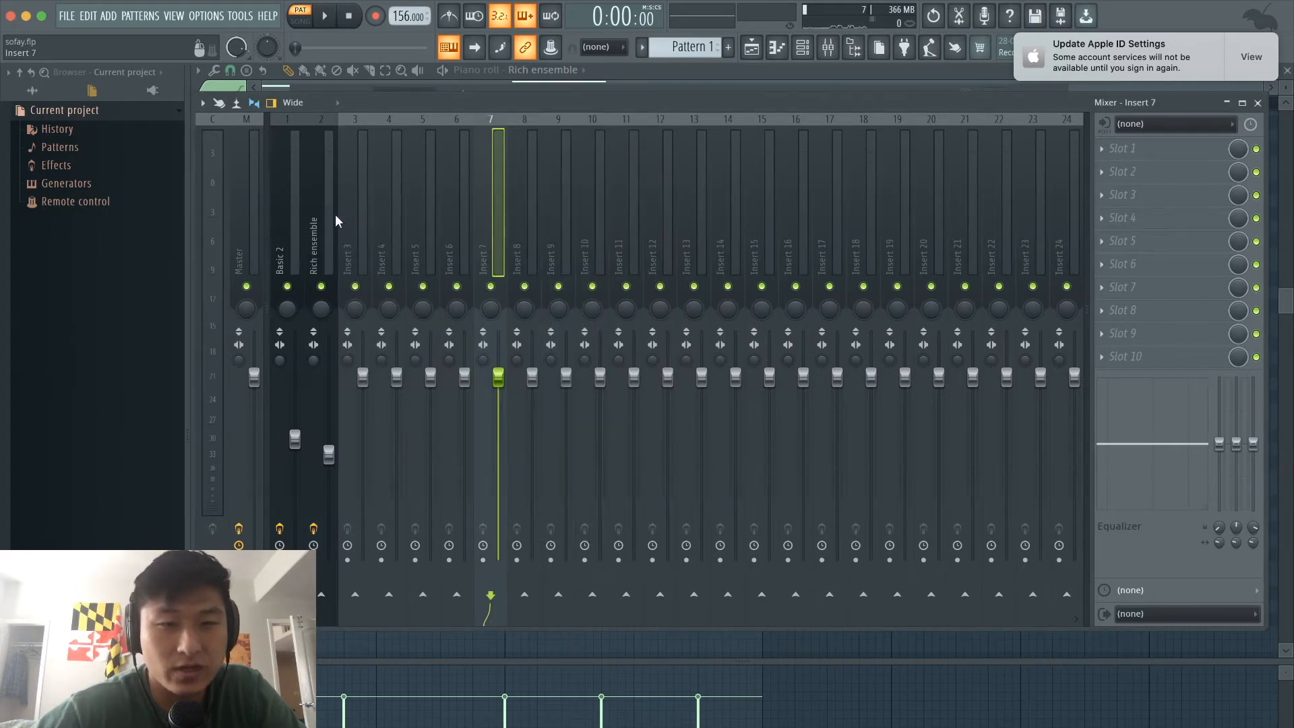
pyautogui.click(318, 221)
pyautogui.press('space')
pyautogui.moveTo(330, 455); pyautogui.dragTo(330, 444)
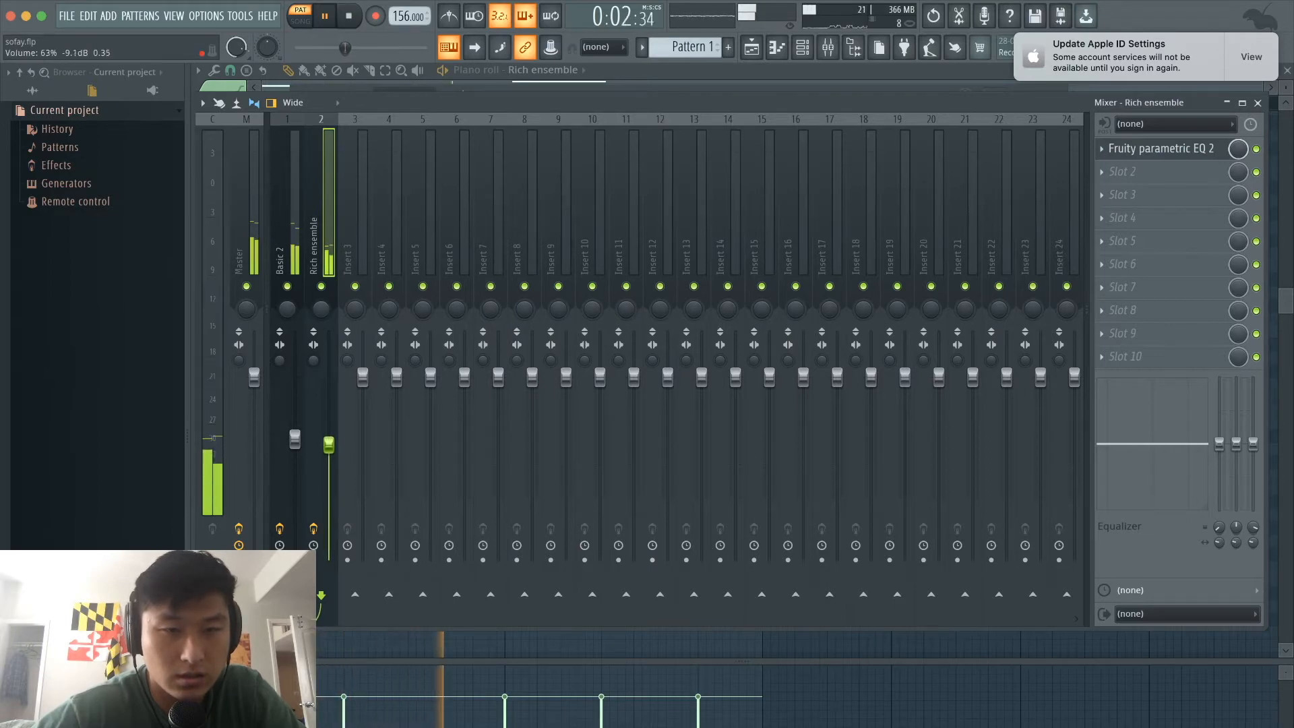
pyautogui.click(295, 439)
pyautogui.moveTo(294, 443); pyautogui.dragTo(295, 449)
pyautogui.click(328, 434)
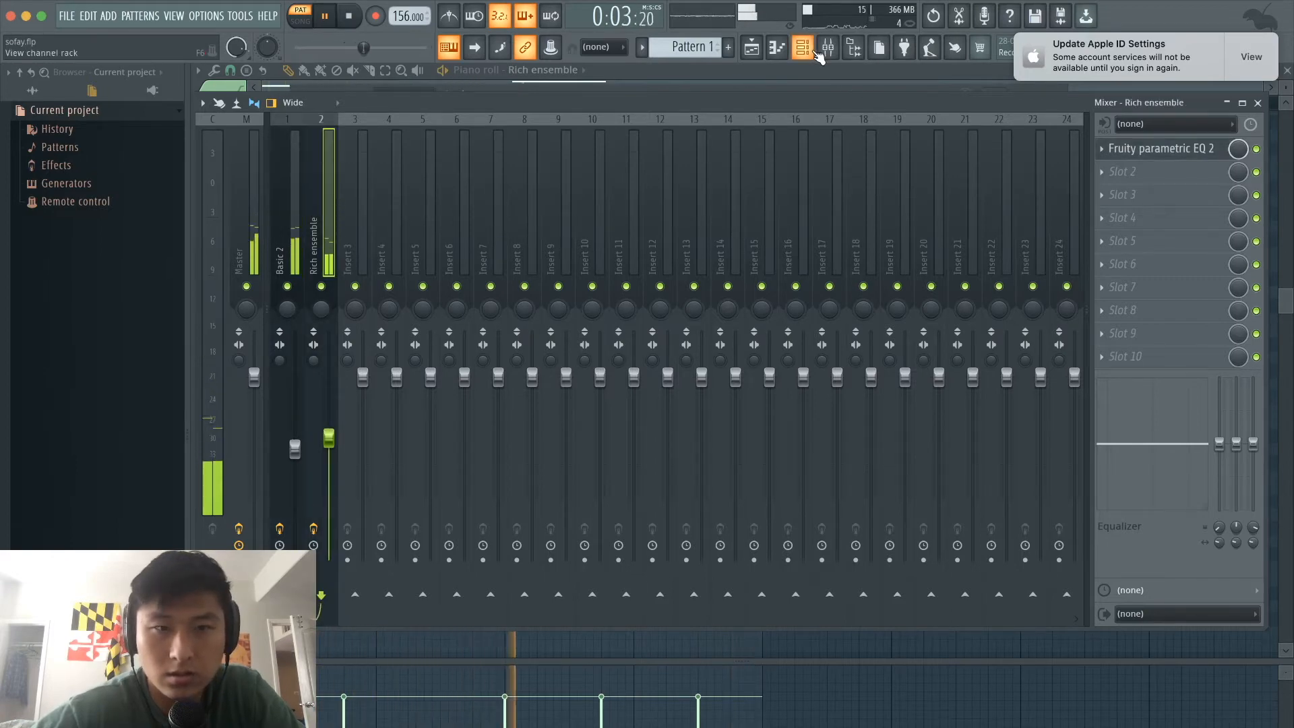
pyautogui.moveTo(328, 438); pyautogui.dragTo(328, 443)
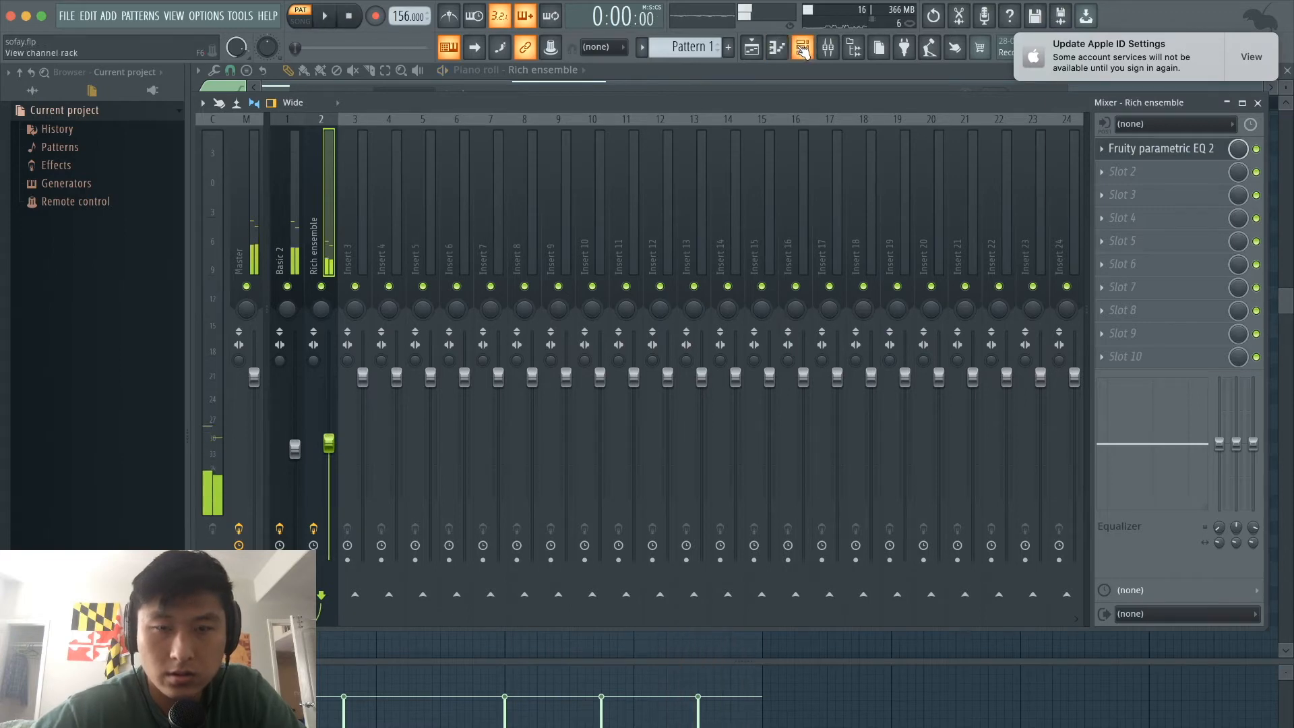
# Open the GMS channel in the piano roll and place a short D7 note on beat 3 of bar 2
pyautogui.click(802, 50)
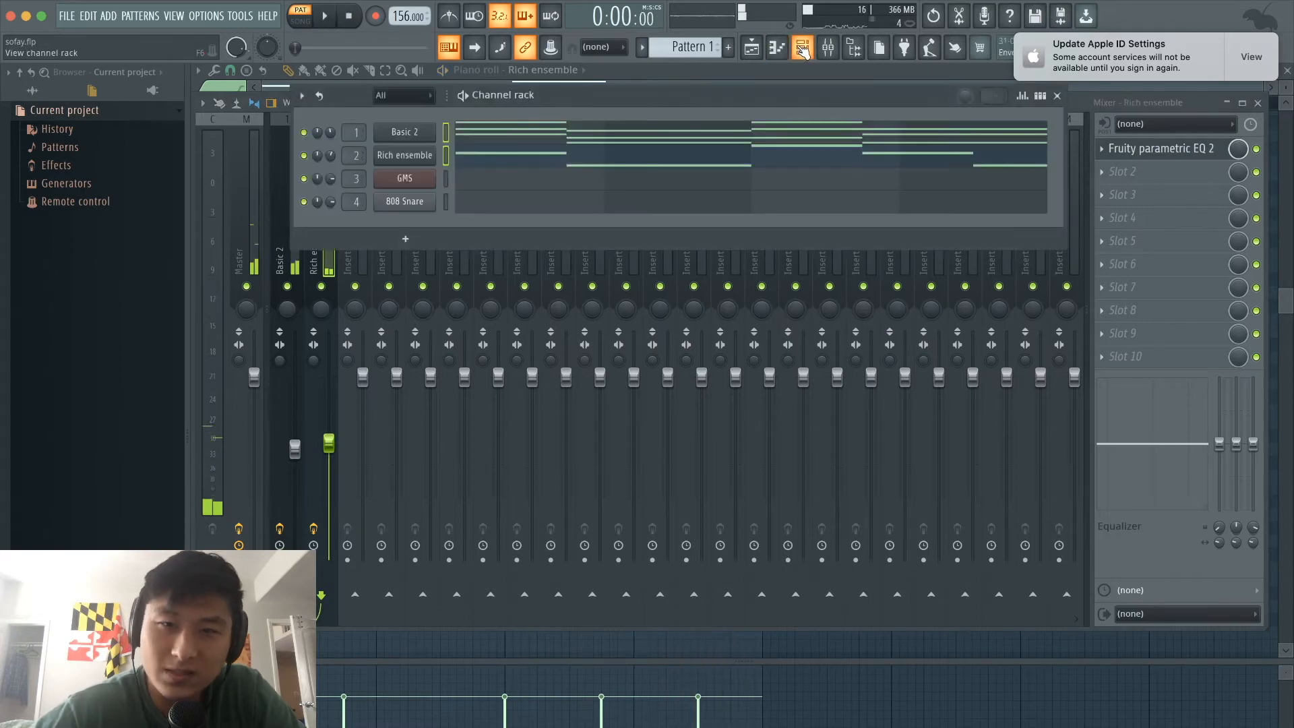
pyautogui.click(449, 183)
pyautogui.scroll(3, 338, 288)
pyautogui.press('space')
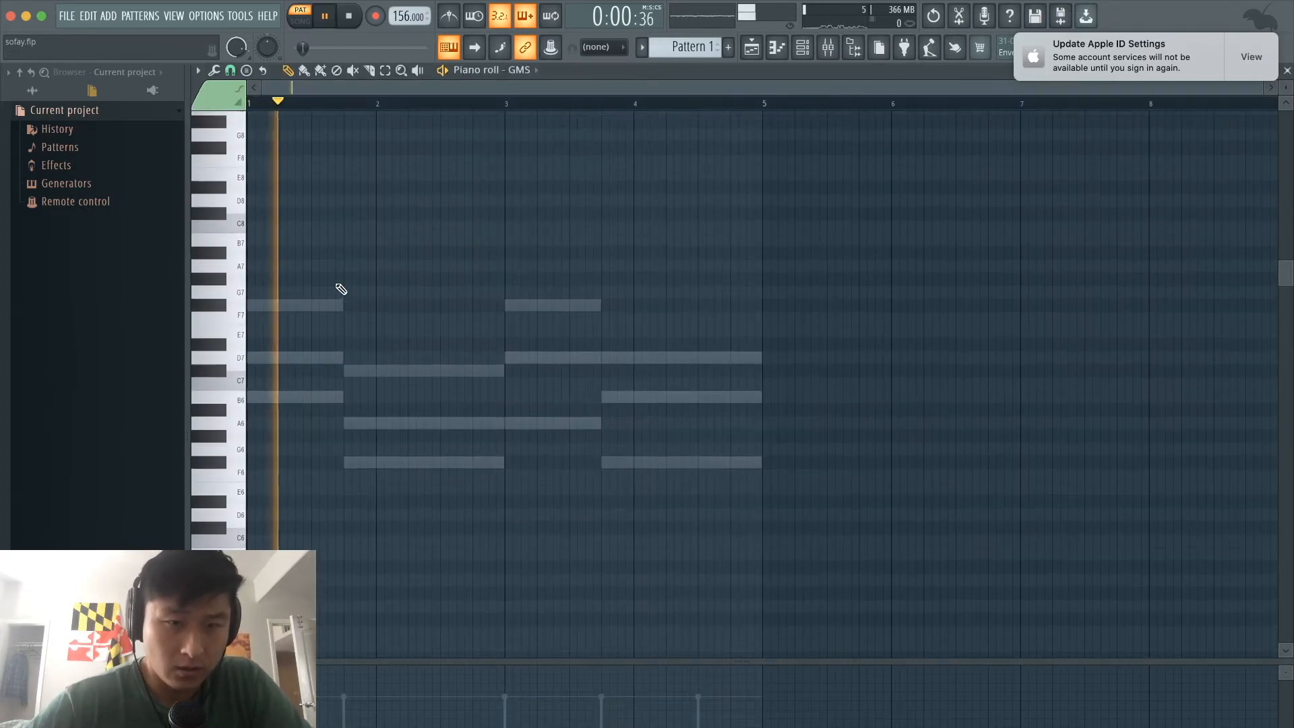
pyautogui.press('space')
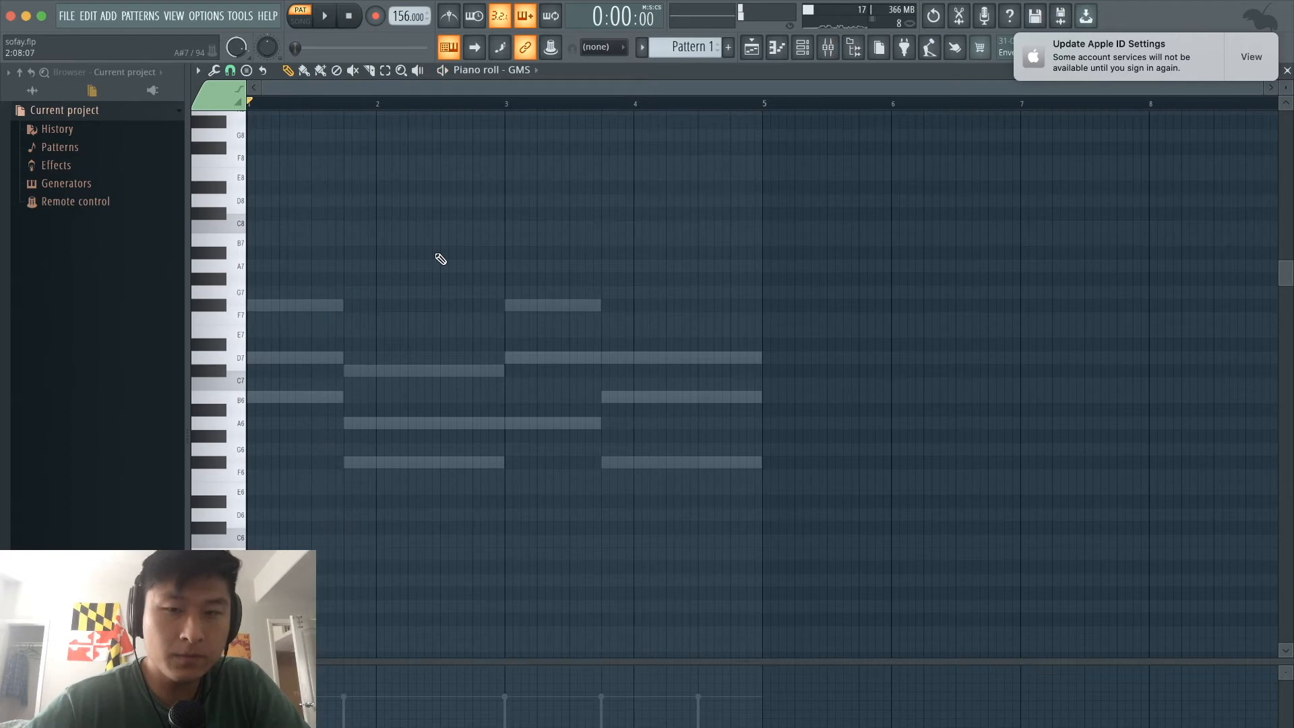
pyautogui.moveTo(444, 258)
pyautogui.mouseDown()
pyautogui.moveTo(440, 373)
pyautogui.moveTo(438, 355)
pyautogui.moveTo(456, 358)
pyautogui.mouseUp()
pyautogui.press('space')
# Add short GMS notes C#7 on beat 4 of bar 2, A6 and B6 in bar 3, and F#6 in bar 4
pyautogui.click(474, 371)
pyautogui.press('space')
pyautogui.click(507, 423)
pyautogui.press('space')
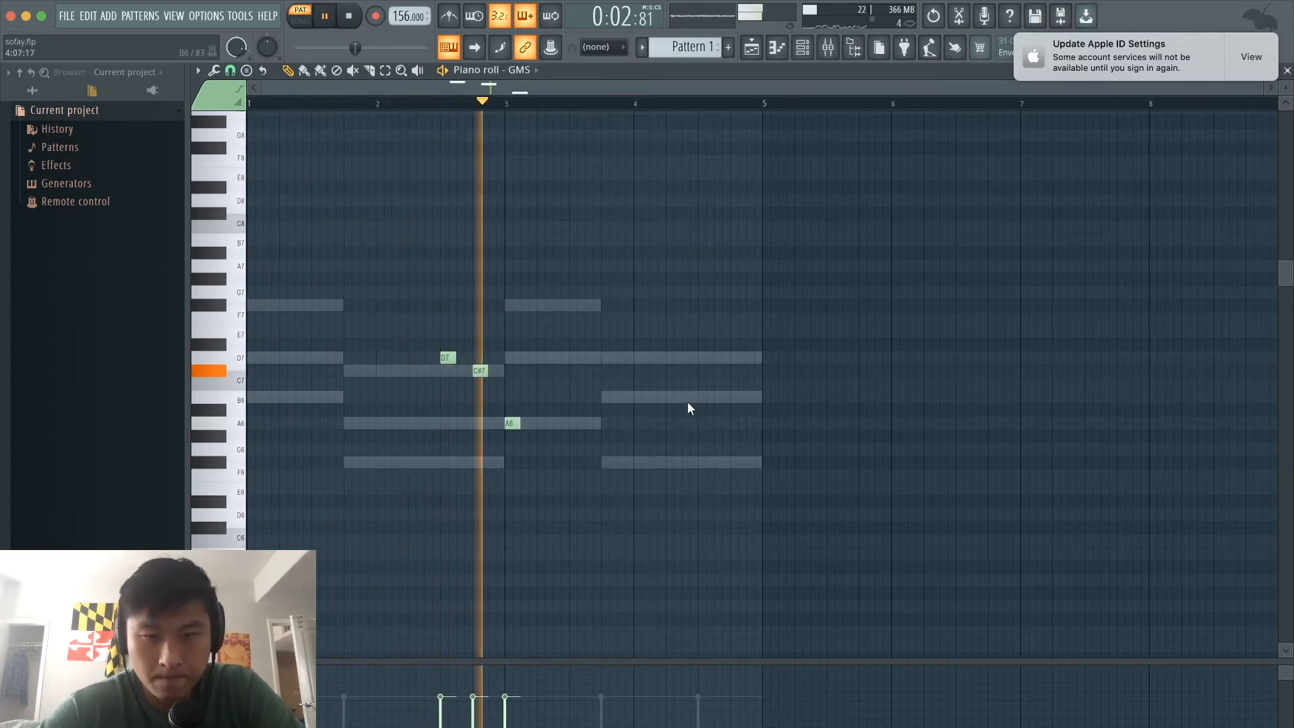
pyautogui.click(604, 398)
pyautogui.press('space')
pyautogui.press('space')
# Copy the five GMS melody notes four bars ahead, so the phrase repeats across bars 6 to 8
pyautogui.moveTo(728, 512); pyautogui.dragTo(412, 248)
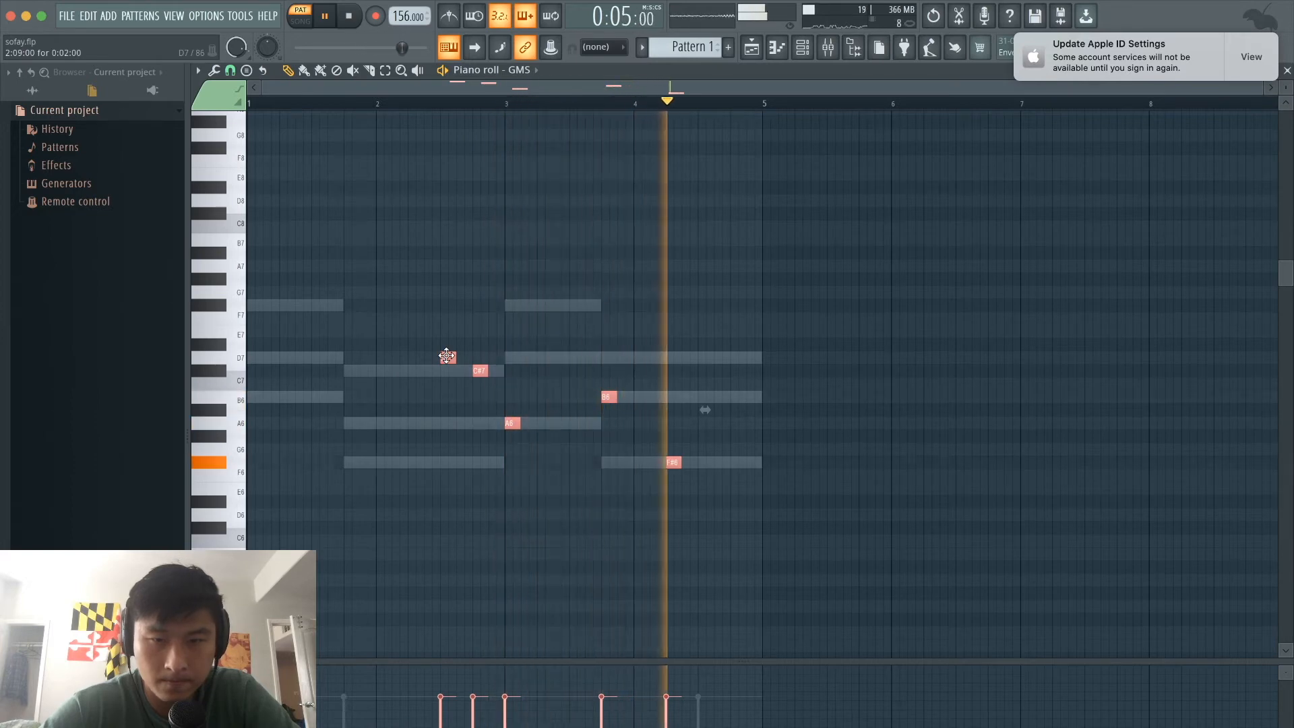
pyautogui.press('space')
pyautogui.moveTo(447, 356); pyautogui.dragTo(963, 373)
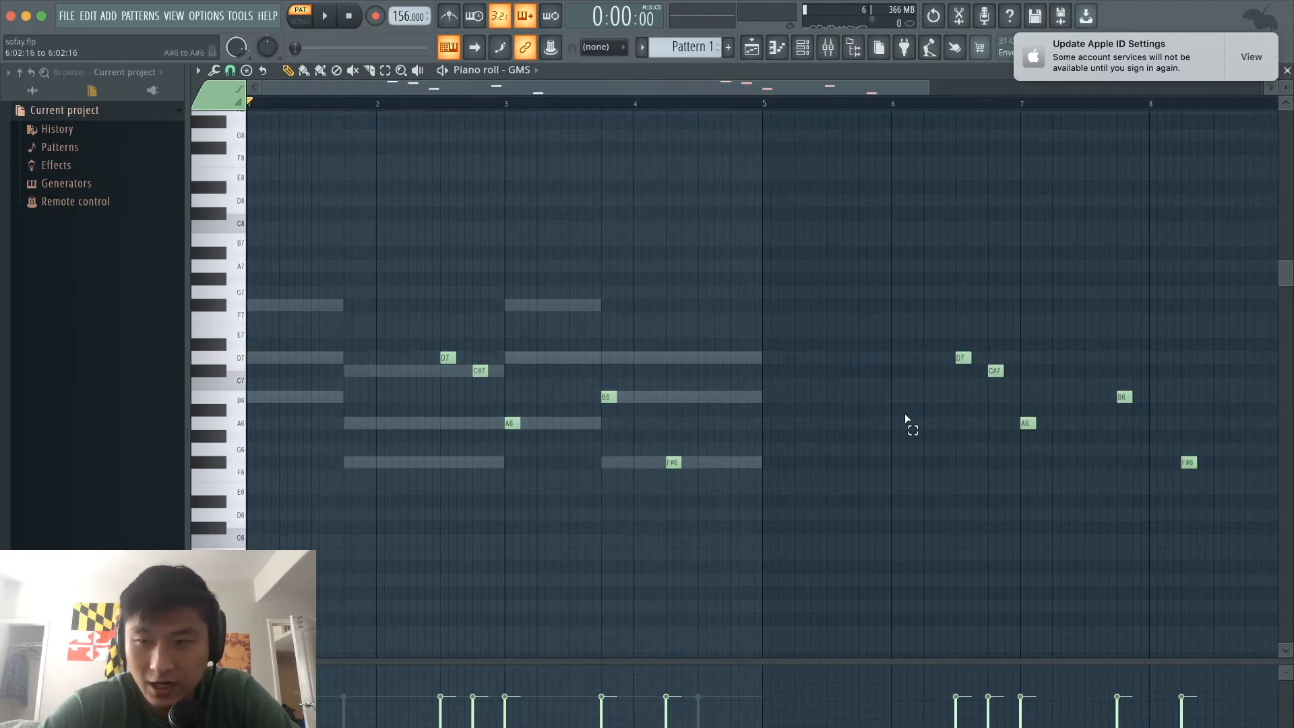
pyautogui.scroll(-3, 905, 414)
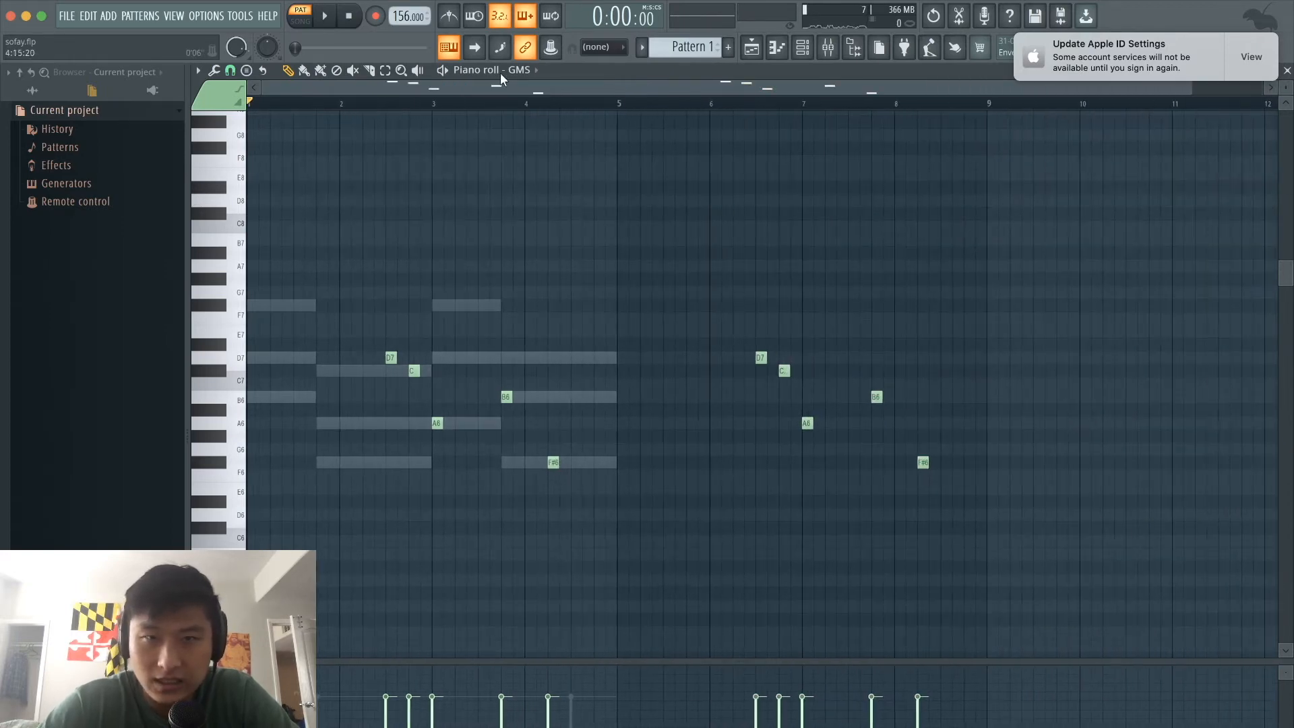
# Switch the piano roll to Rich ensemble and copy all its notes into bars 5 to 8
pyautogui.click(524, 70)
pyautogui.click(532, 114)
pyautogui.moveTo(724, 574); pyautogui.dragTo(247, 323)
pyautogui.moveTo(255, 394); pyautogui.dragTo(626, 398)
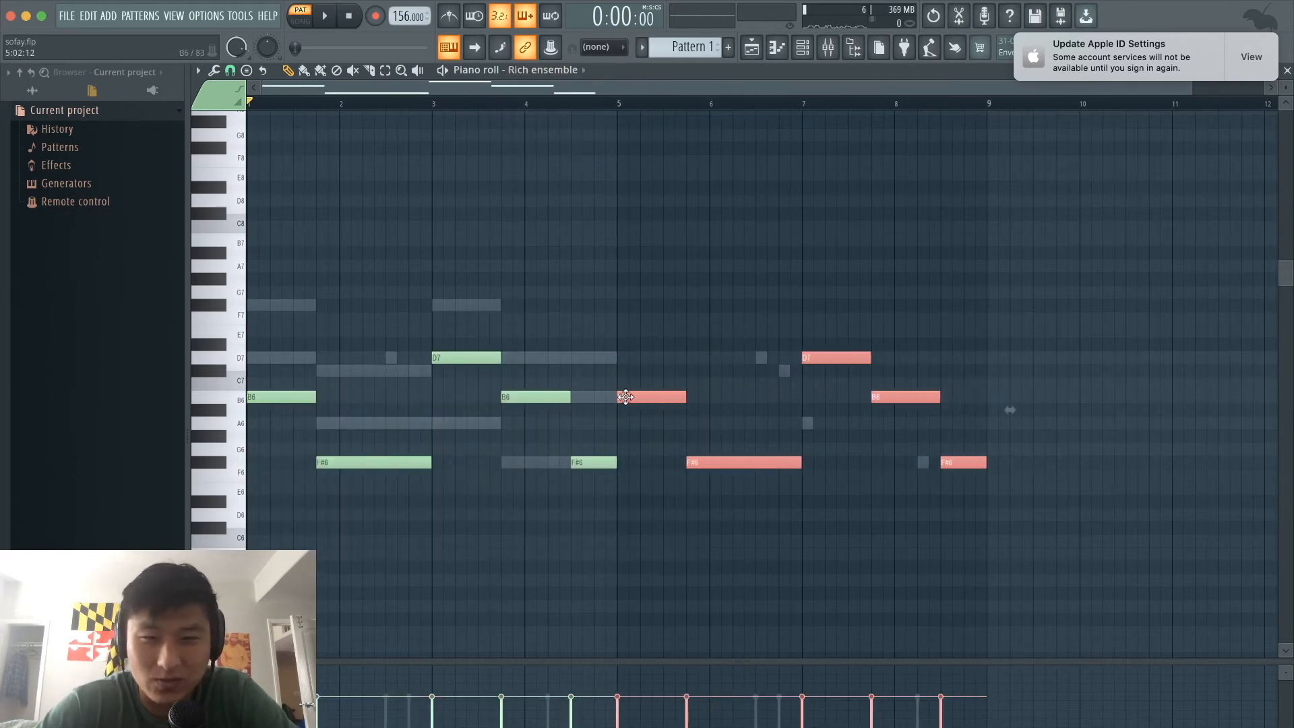
# Switch the piano roll to Basic 2 and duplicate its four-bar chord progression into bars 5 to 8
pyautogui.click(543, 70)
pyautogui.click(543, 99)
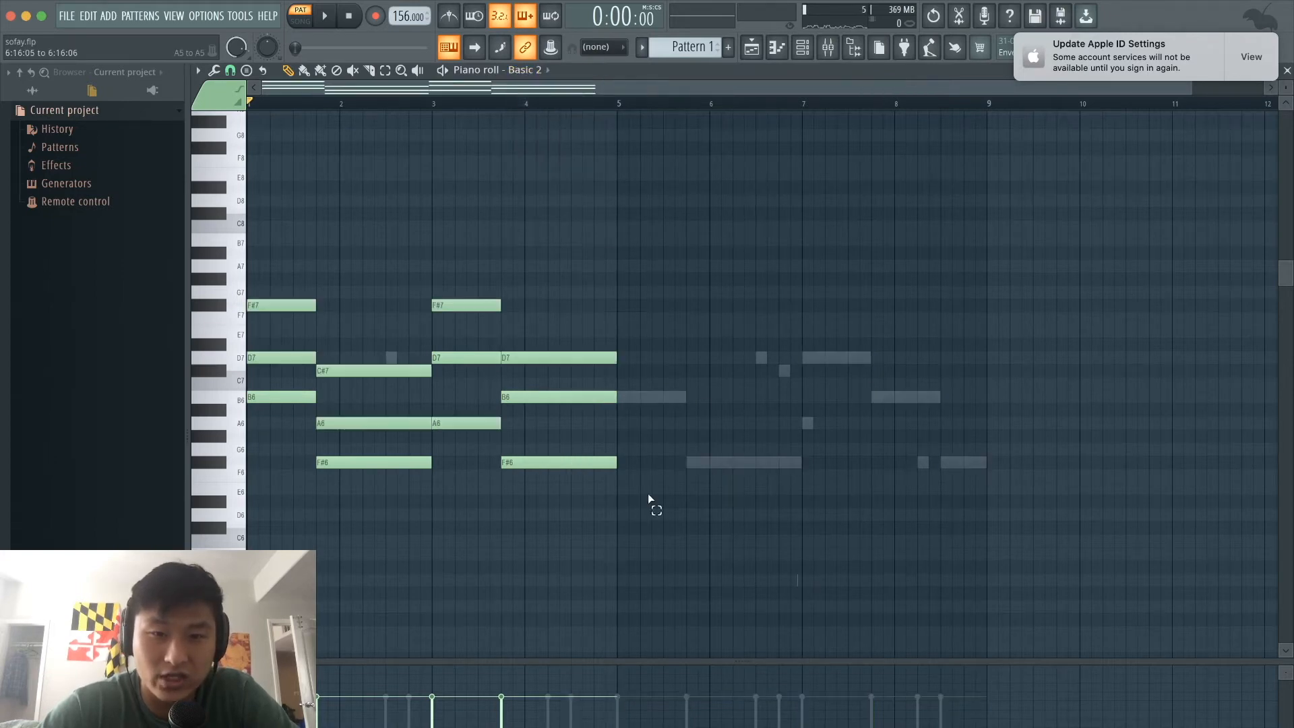
pyautogui.press('super+a')
pyautogui.moveTo(285, 306); pyautogui.dragTo(656, 304)
pyautogui.keyDown('super'); pyautogui.click(606, 240); pyautogui.keyUp('super')
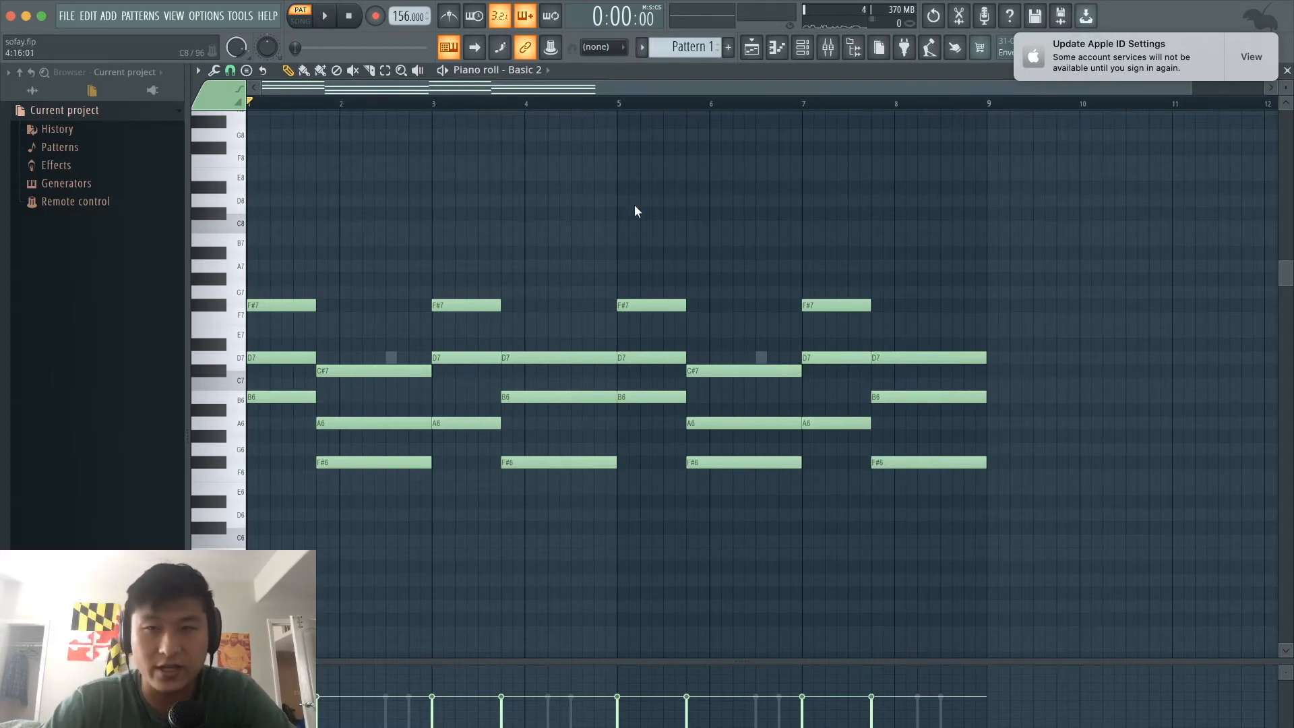
# Replace the 808 Snare channel's sample with the reload clap from the Claps folder of Tony Shen Slap Pack VOL 3
pyautogui.click(753, 49)
pyautogui.click(803, 47)
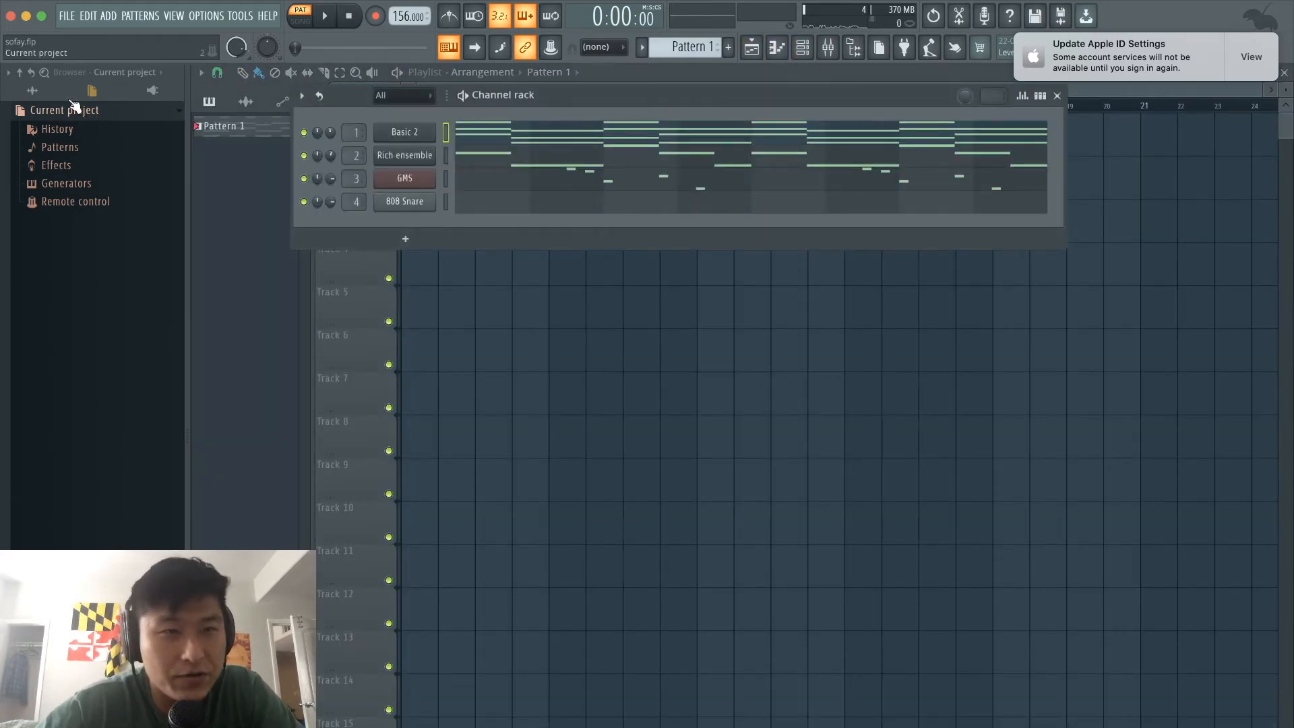
pyautogui.click(51, 94)
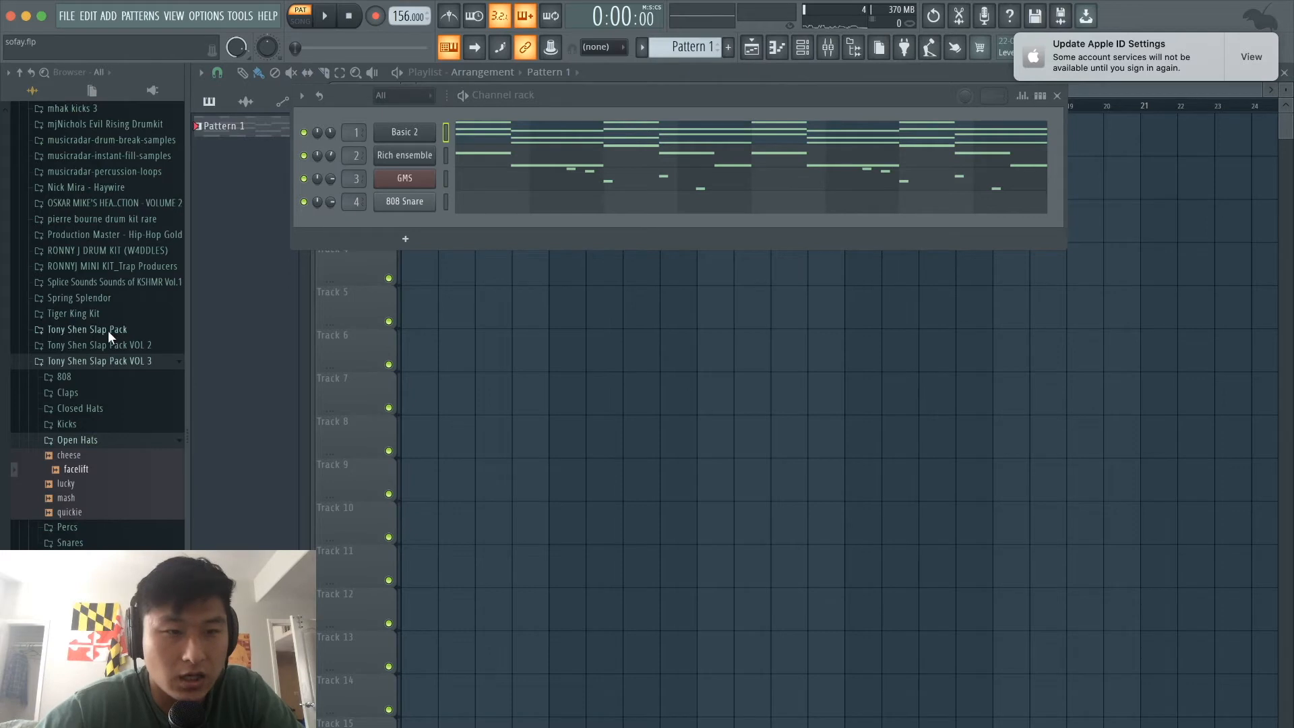
pyautogui.click(99, 398)
pyautogui.click(98, 398)
pyautogui.click(85, 398)
pyautogui.moveTo(75, 436); pyautogui.dragTo(410, 212)
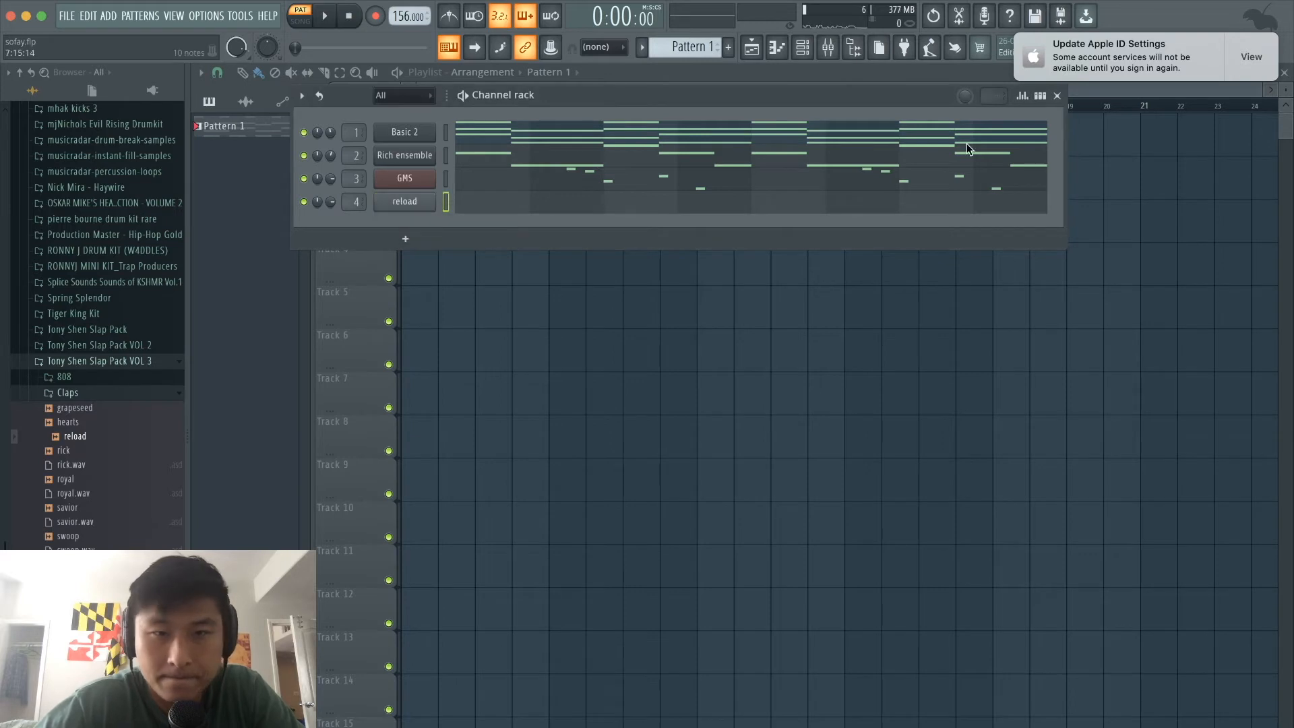
# Open the reload clap in the piano roll and place C5 hits on beat 3 of bars 1 to 4
pyautogui.click(1040, 95)
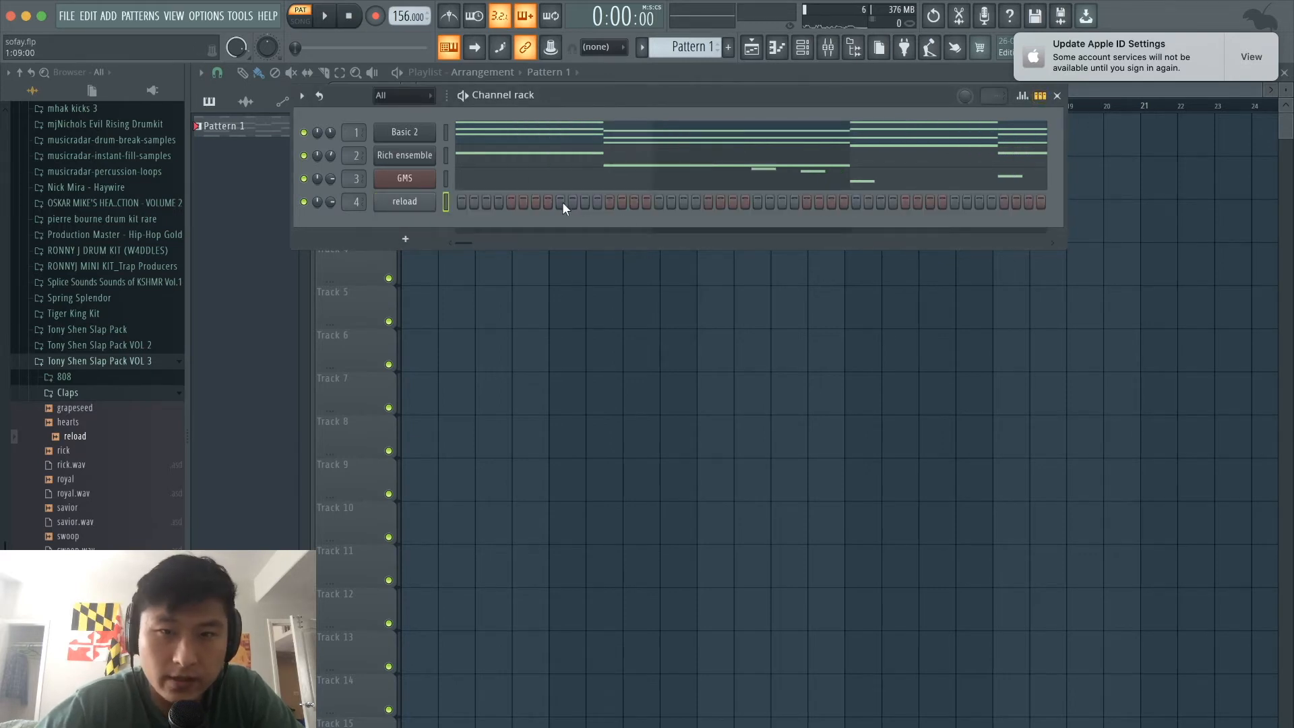
pyautogui.click(1040, 95)
pyautogui.click(665, 202)
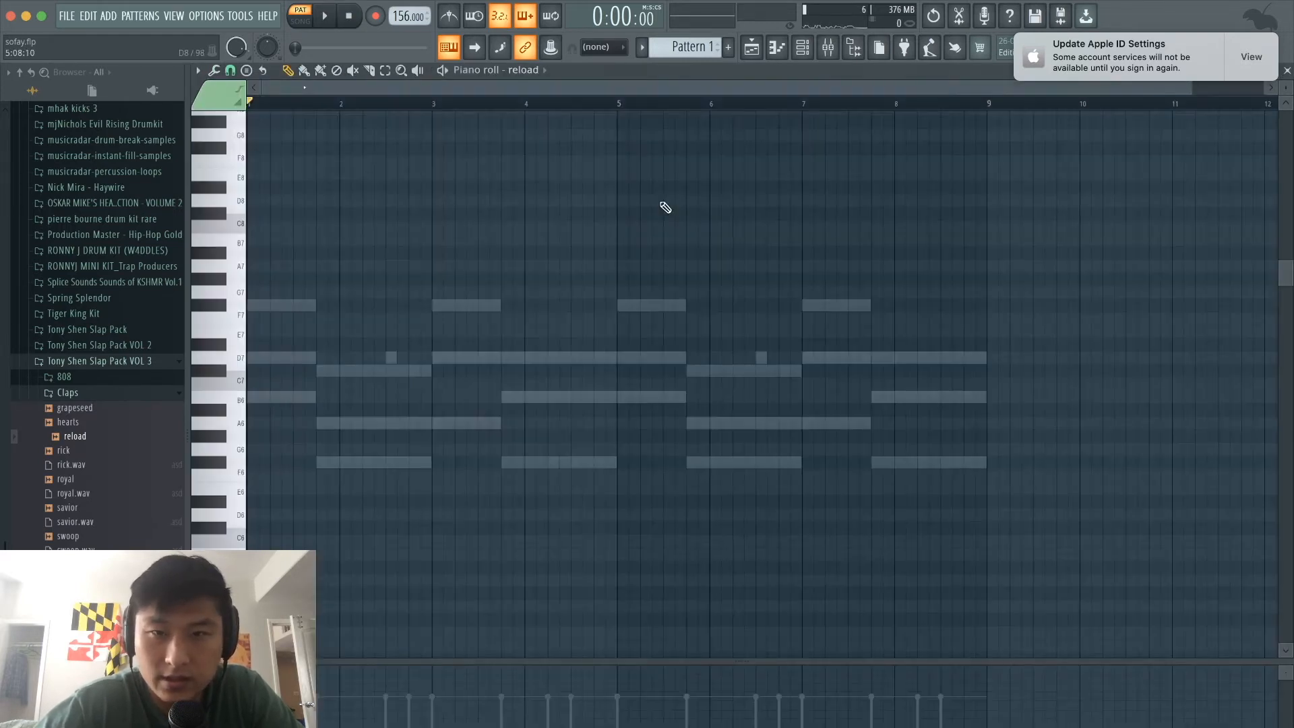
pyautogui.scroll(-8, 321, 445)
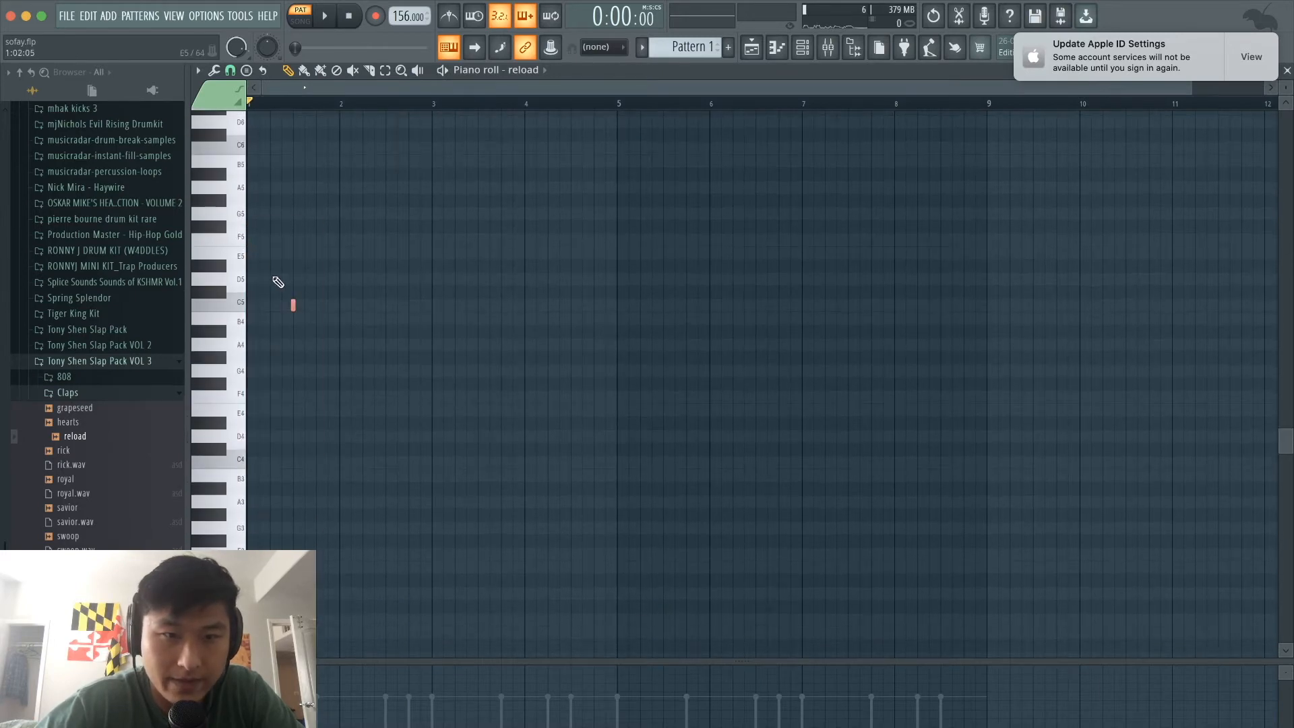
pyautogui.moveTo(292, 303); pyautogui.dragTo(379, 304)
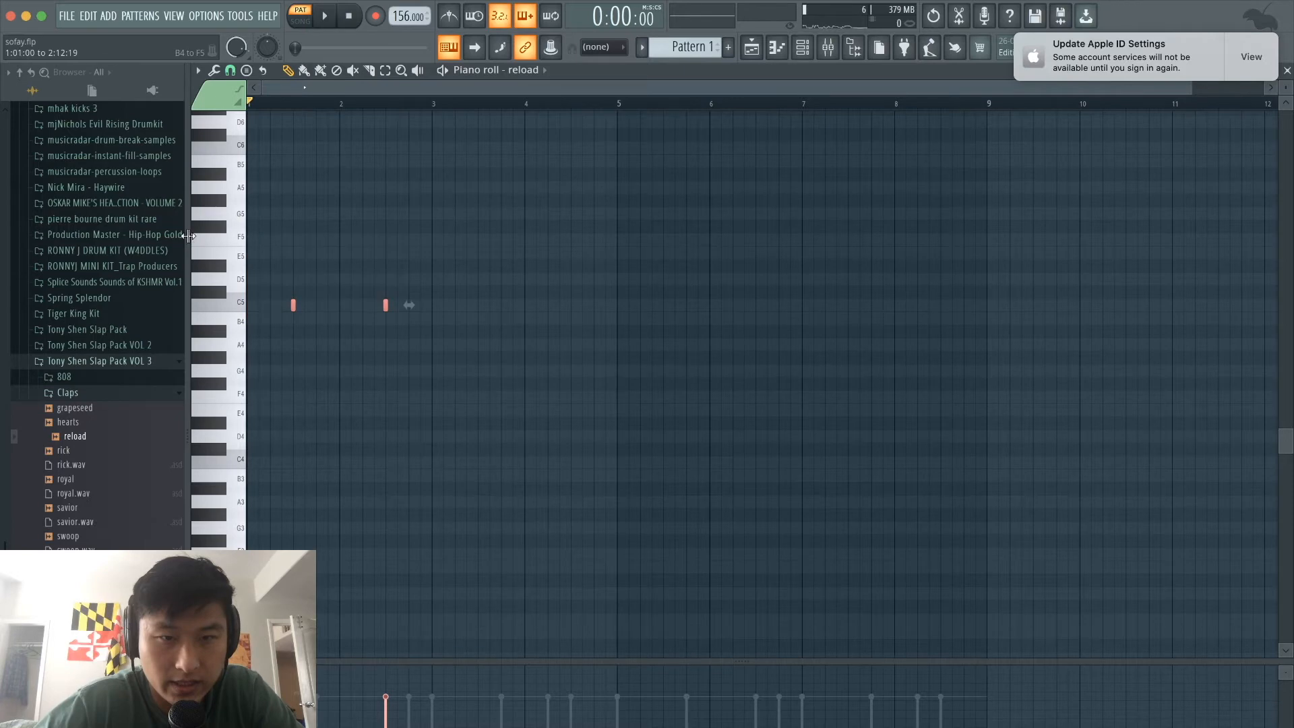
pyautogui.click(571, 304)
pyautogui.click(478, 305)
# Copy the four clap hits into bars 5 to 8 and play the pattern
pyautogui.moveTo(591, 339); pyautogui.dragTo(246, 180)
pyautogui.moveTo(293, 307)
pyautogui.mouseDown()
pyautogui.moveTo(682, 330)
pyautogui.moveTo(662, 330)
pyautogui.mouseUp()
pyautogui.keyDown('super'); pyautogui.click(662, 330); pyautogui.keyUp('super')
pyautogui.press('space')
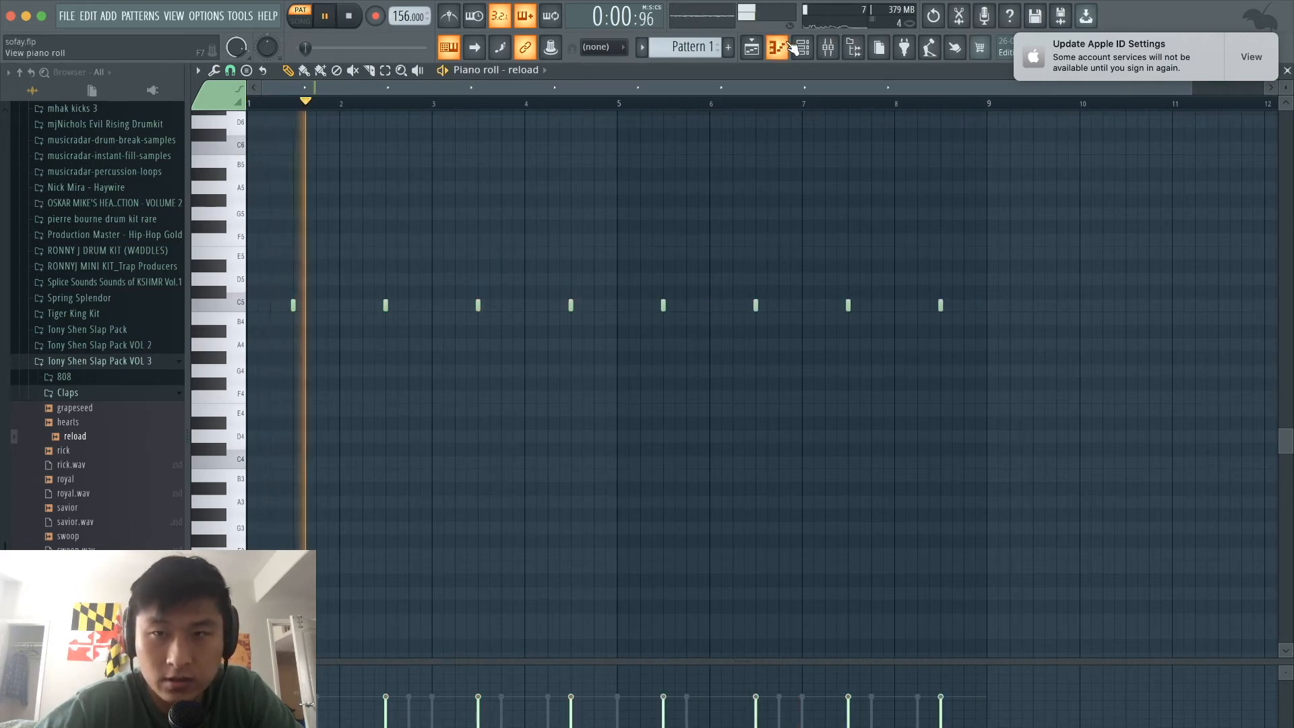
# Add the chill sample from the pack's Closed Hats folder as a new channel below reload
pyautogui.press('F6')
pyautogui.click(108, 394)
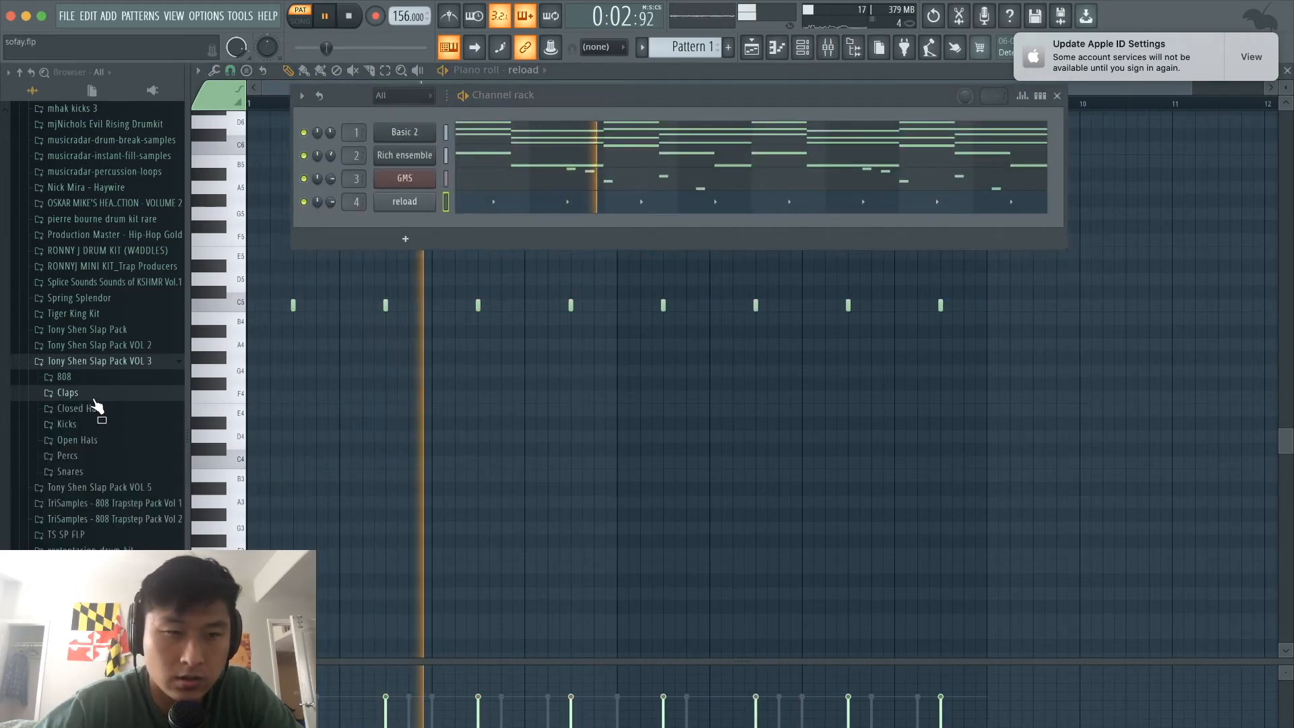
pyautogui.click(93, 409)
pyautogui.press('space')
pyautogui.moveTo(95, 426); pyautogui.dragTo(415, 217)
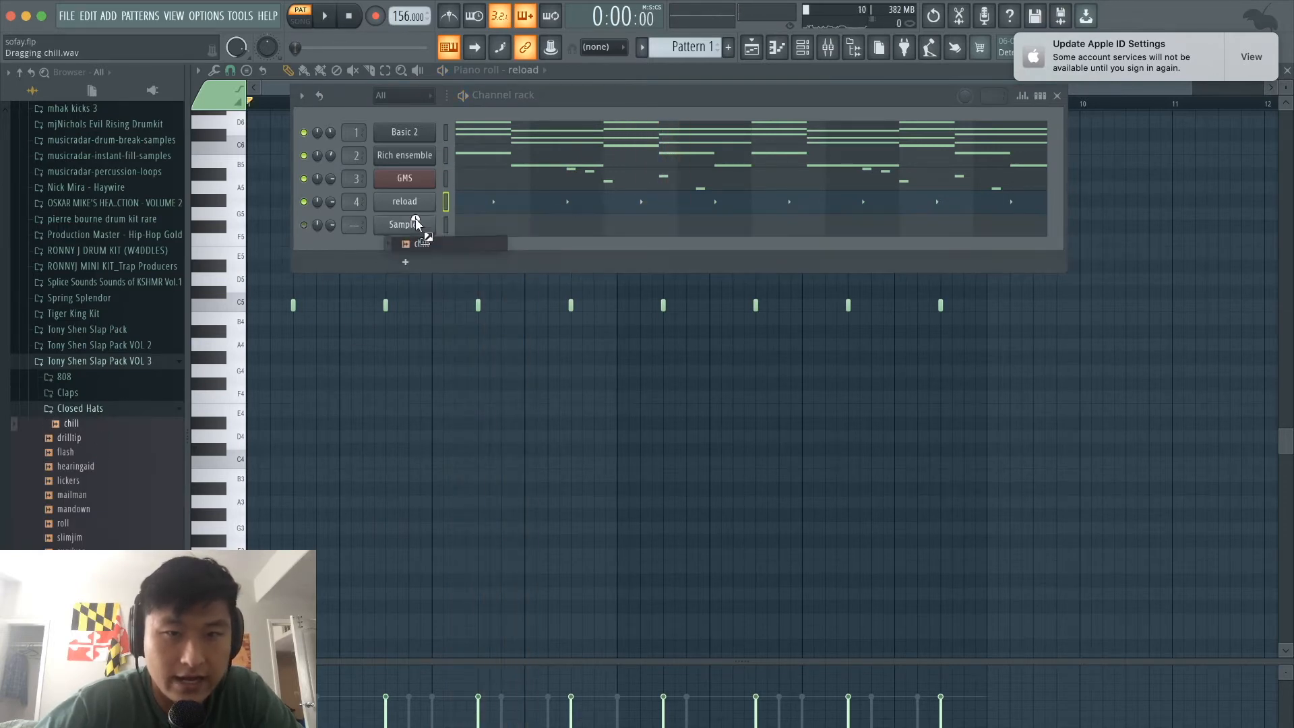
# Fill the chill hi-hat channel with a hit on every second step, play the pattern, and open the channel's piano roll
pyautogui.rightClick(416, 217)
pyautogui.click(616, 274)
pyautogui.press('space')
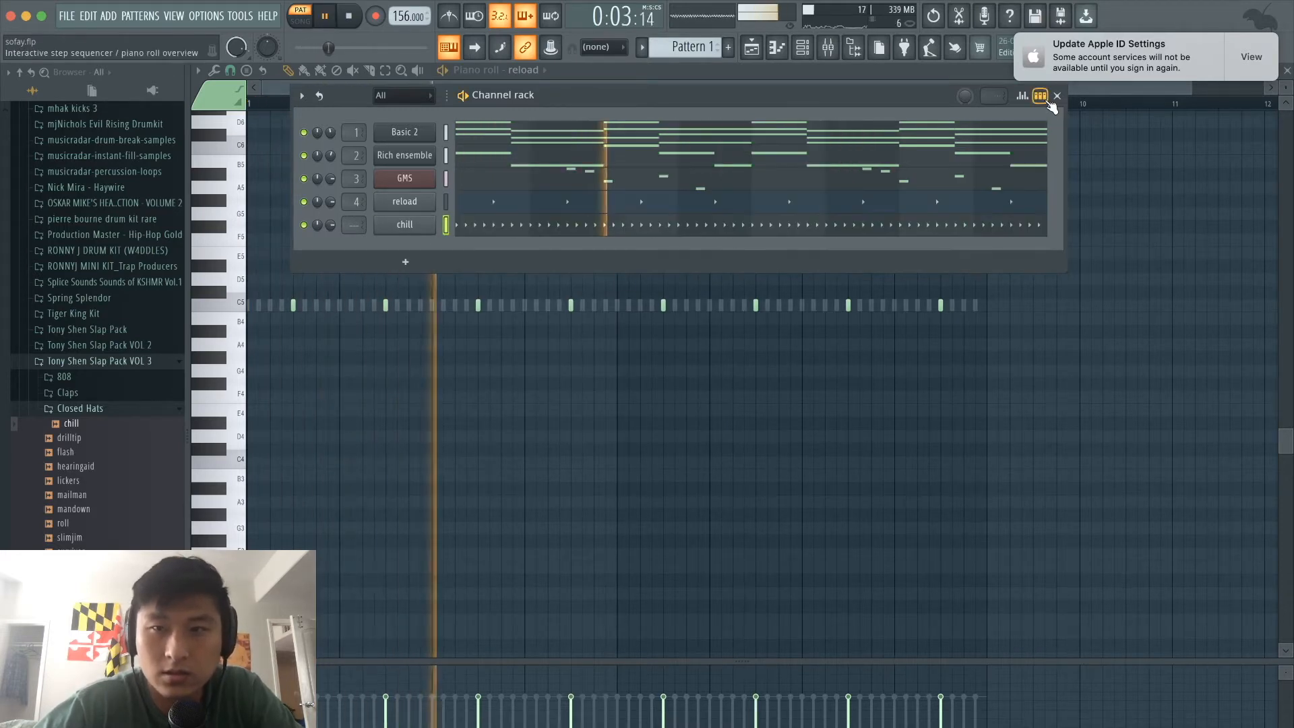
pyautogui.click(747, 224)
pyautogui.press('space')
pyautogui.scroll(5, 287, 407)
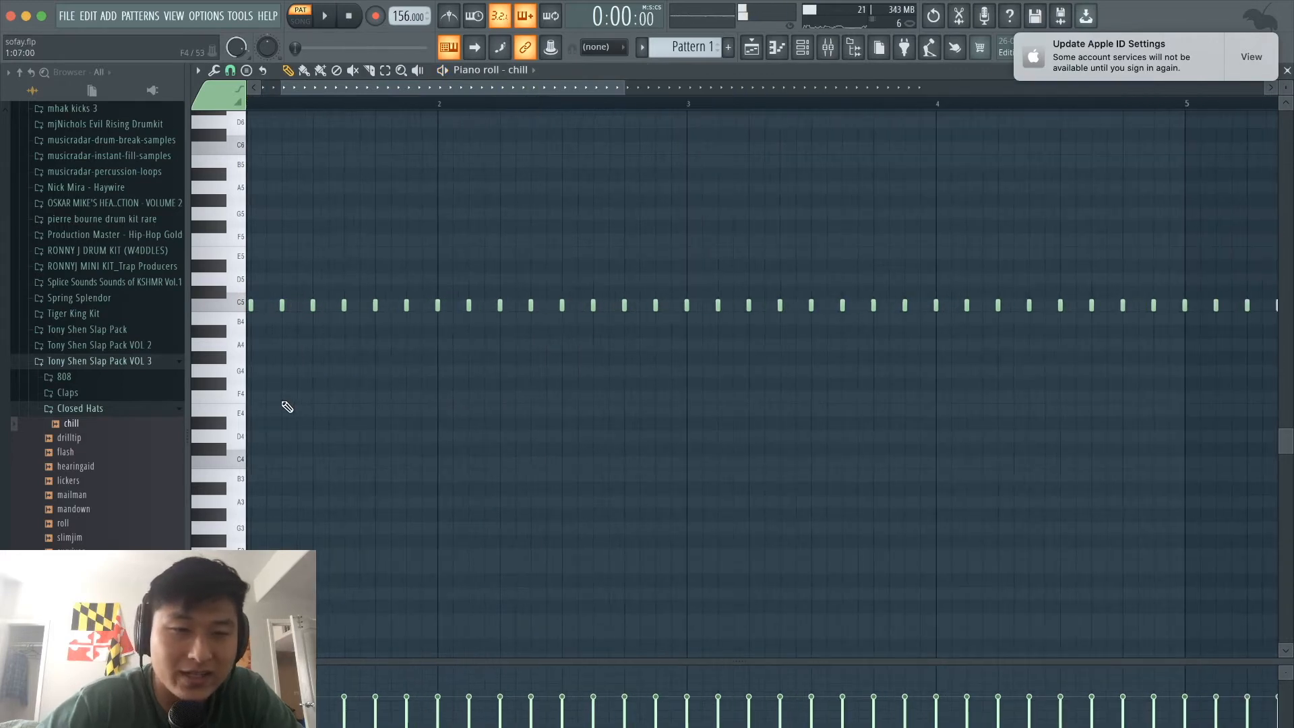
pyautogui.scroll(-5, 288, 407)
pyautogui.scroll(2, 287, 406)
pyautogui.scroll(2, 287, 406)
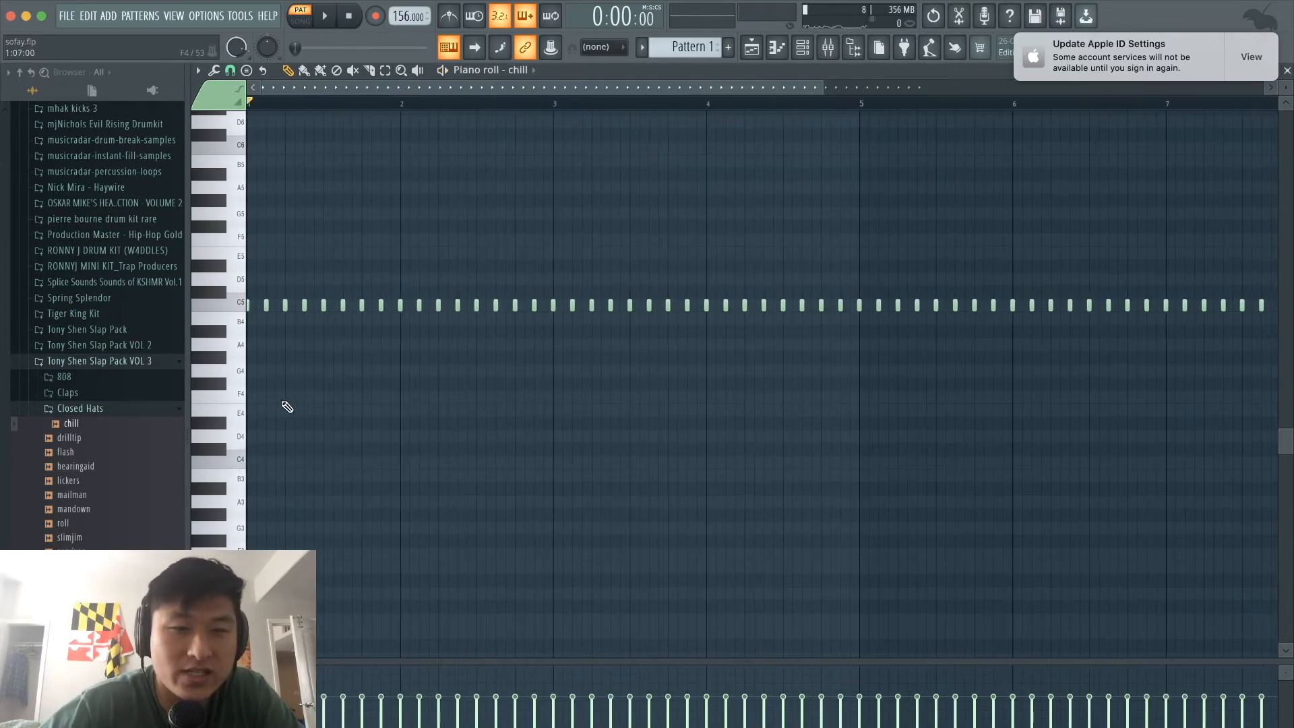
pyautogui.scroll(3, 287, 407)
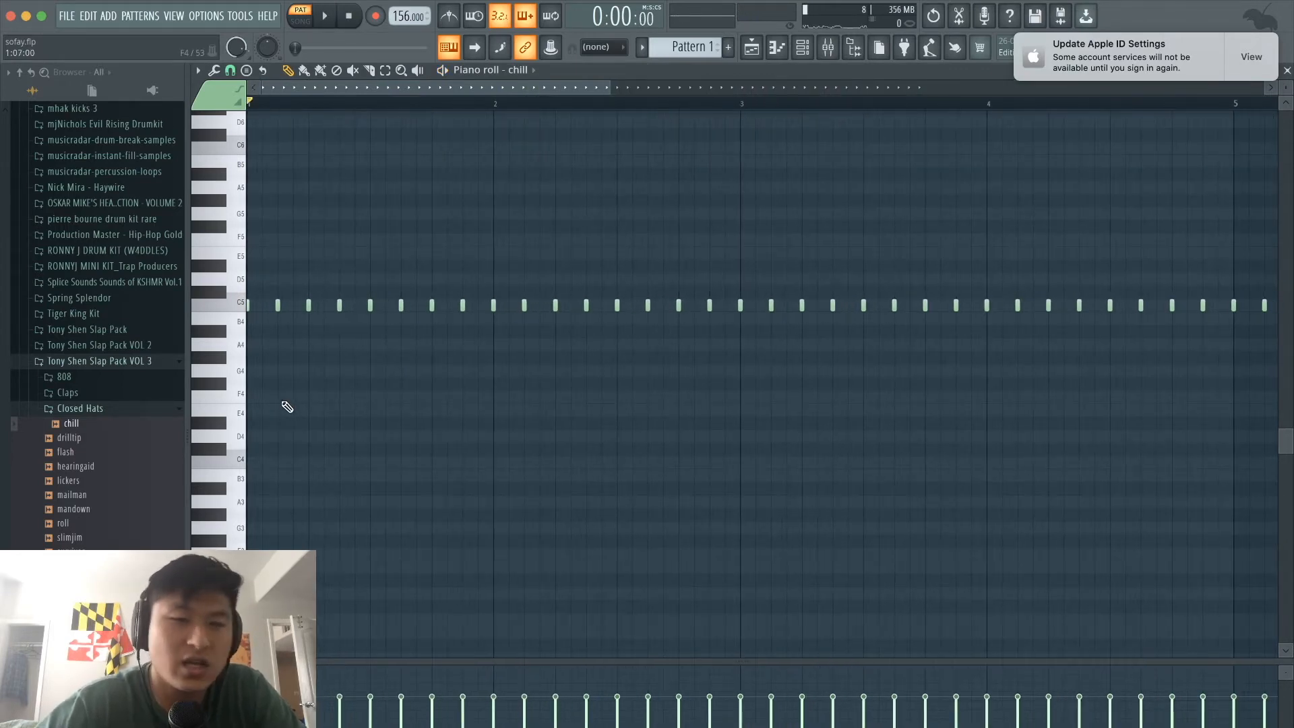
pyautogui.scroll(-2, 287, 406)
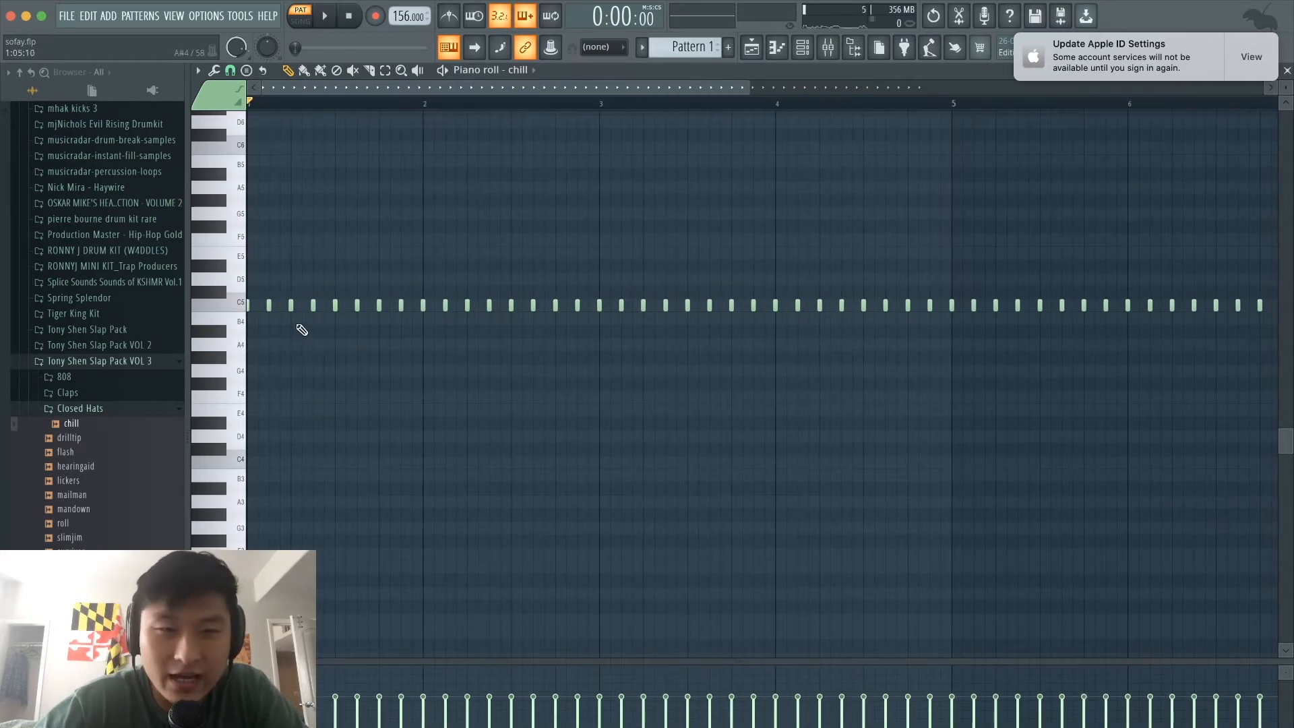
# Add an extra C5 hi-hat hit on the last step of bar 1 and play the pattern
pyautogui.click(412, 305)
pyautogui.press('space')
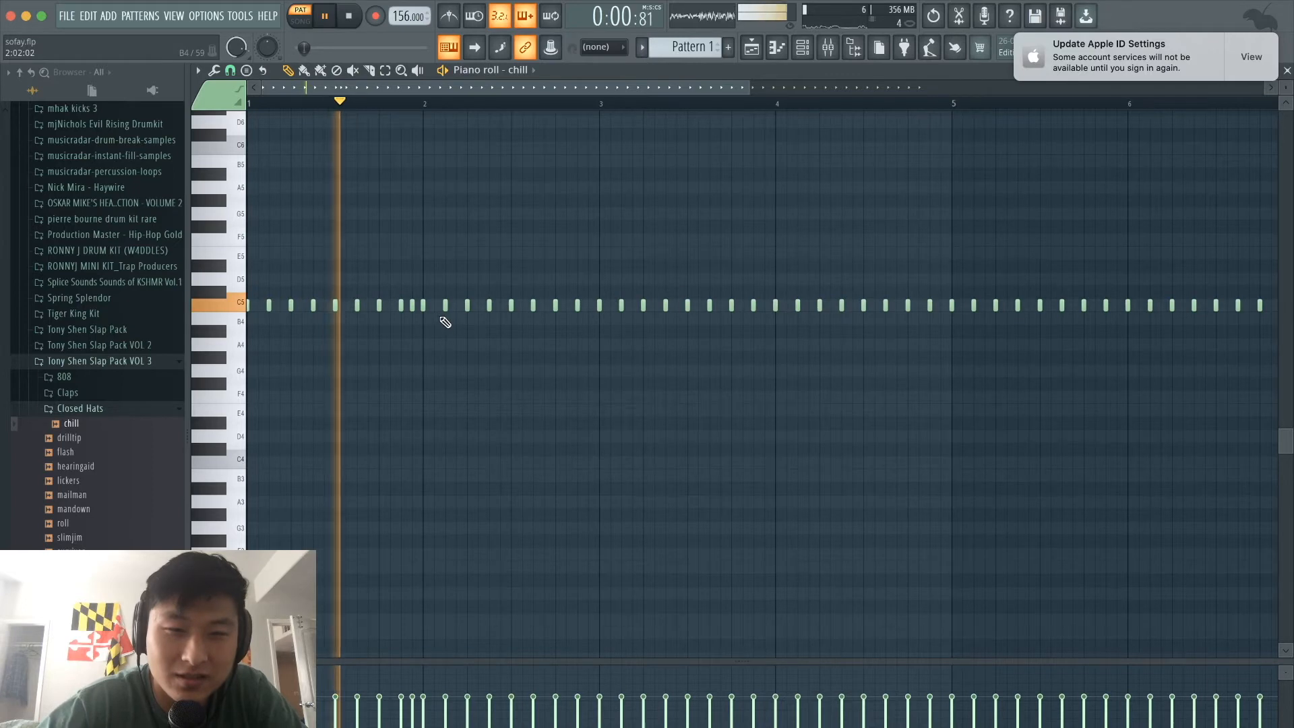
pyautogui.press('space')
# Set the snap to 1/4 step and place a one-step F4 hi-hat note on beat 4 of bar 2
pyautogui.scroll(3, 603, 397)
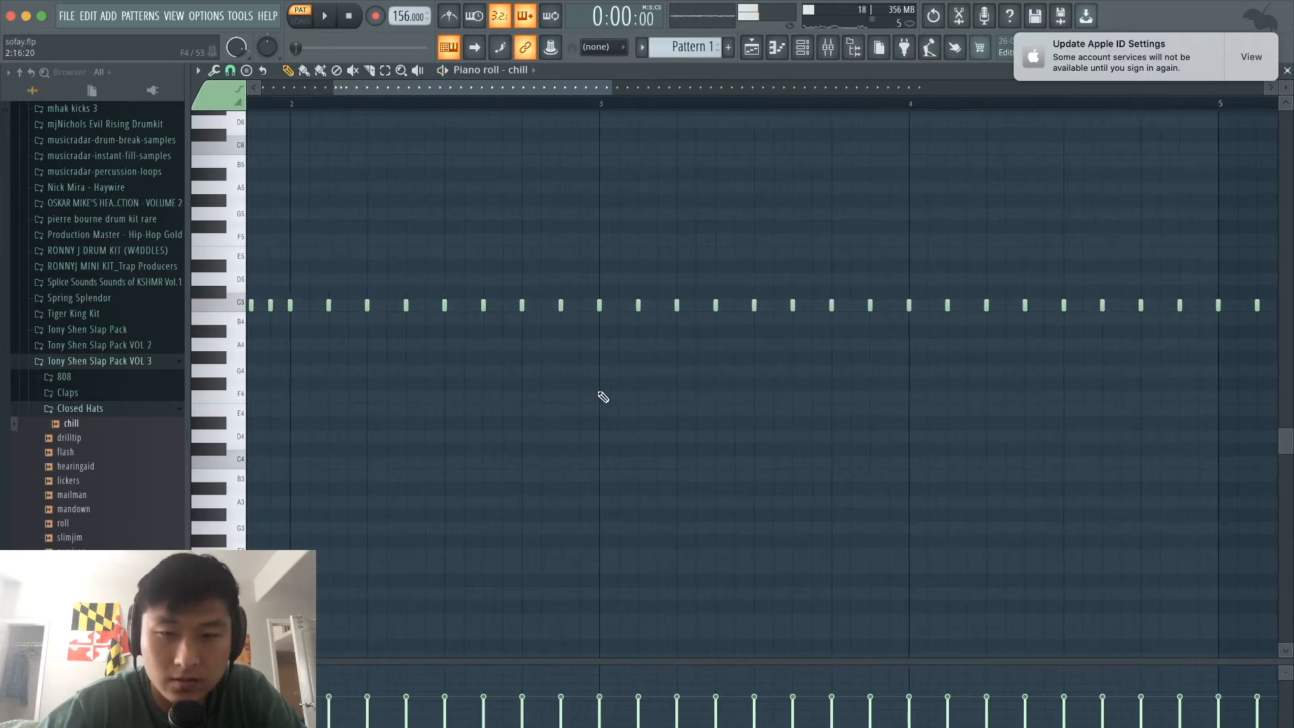
pyautogui.click(522, 397)
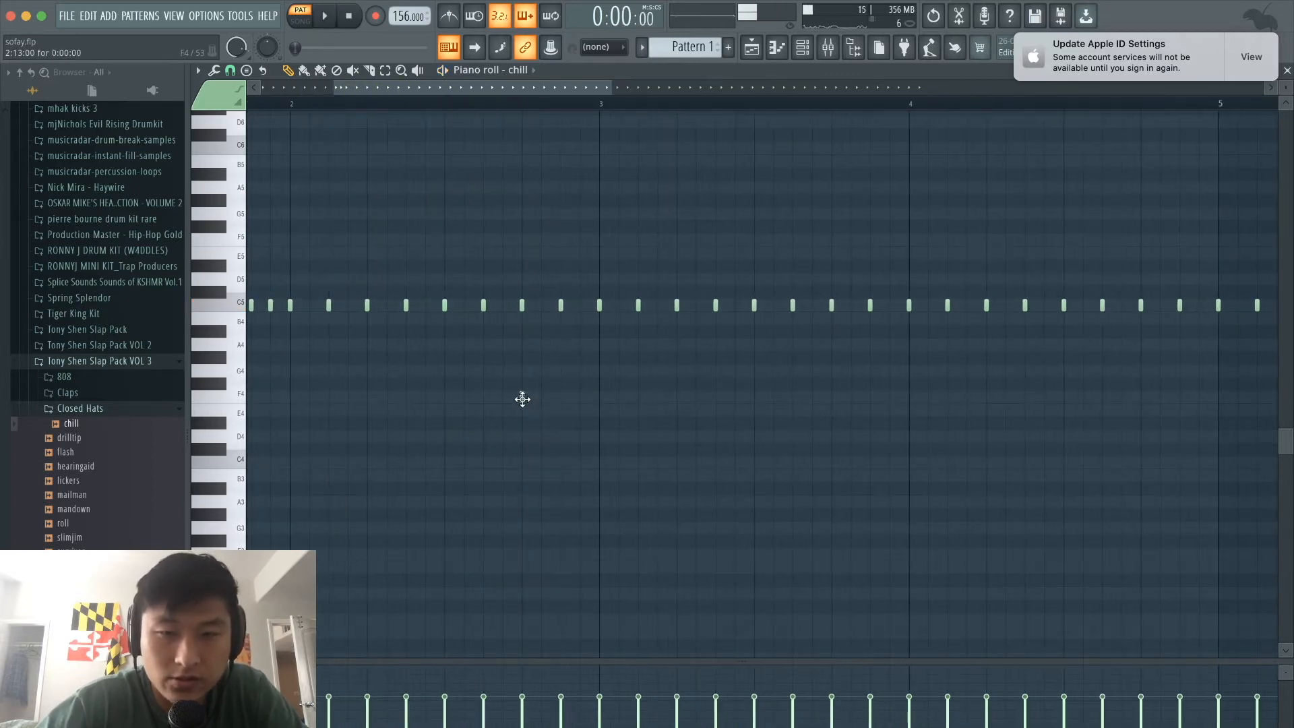
pyautogui.click(230, 70)
pyautogui.click(253, 174)
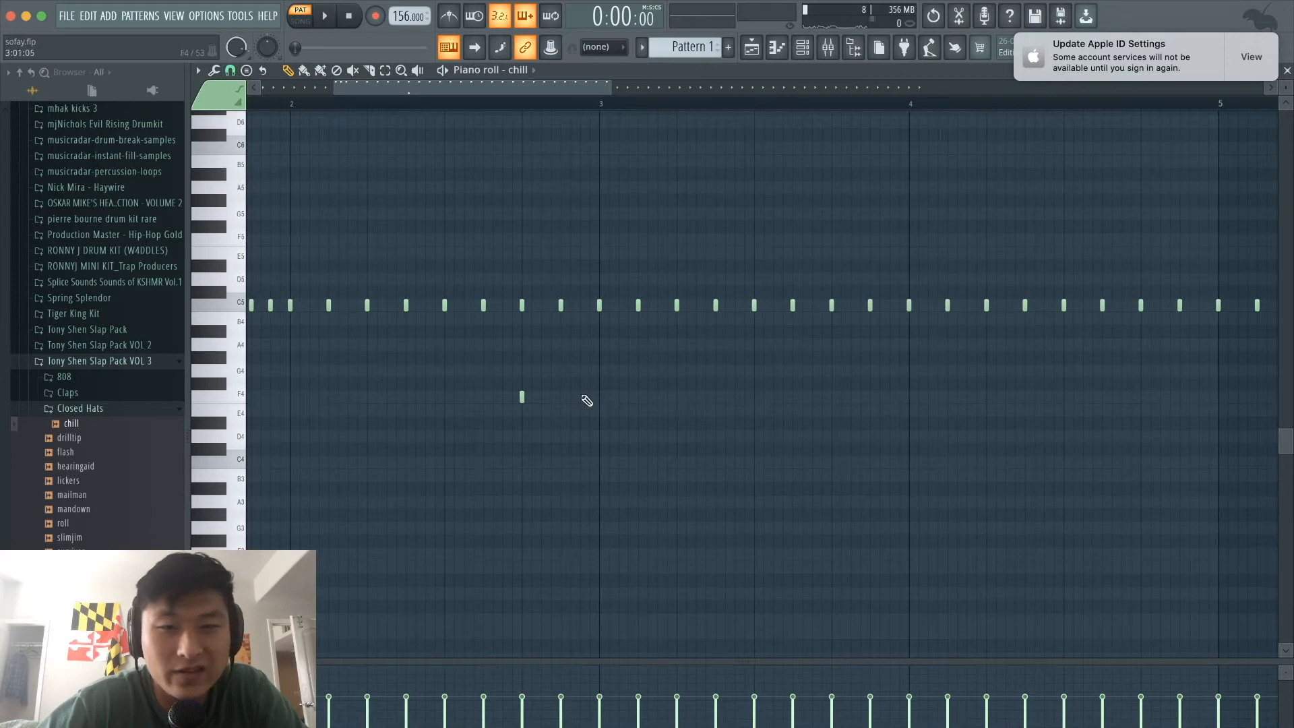
pyautogui.click(541, 397)
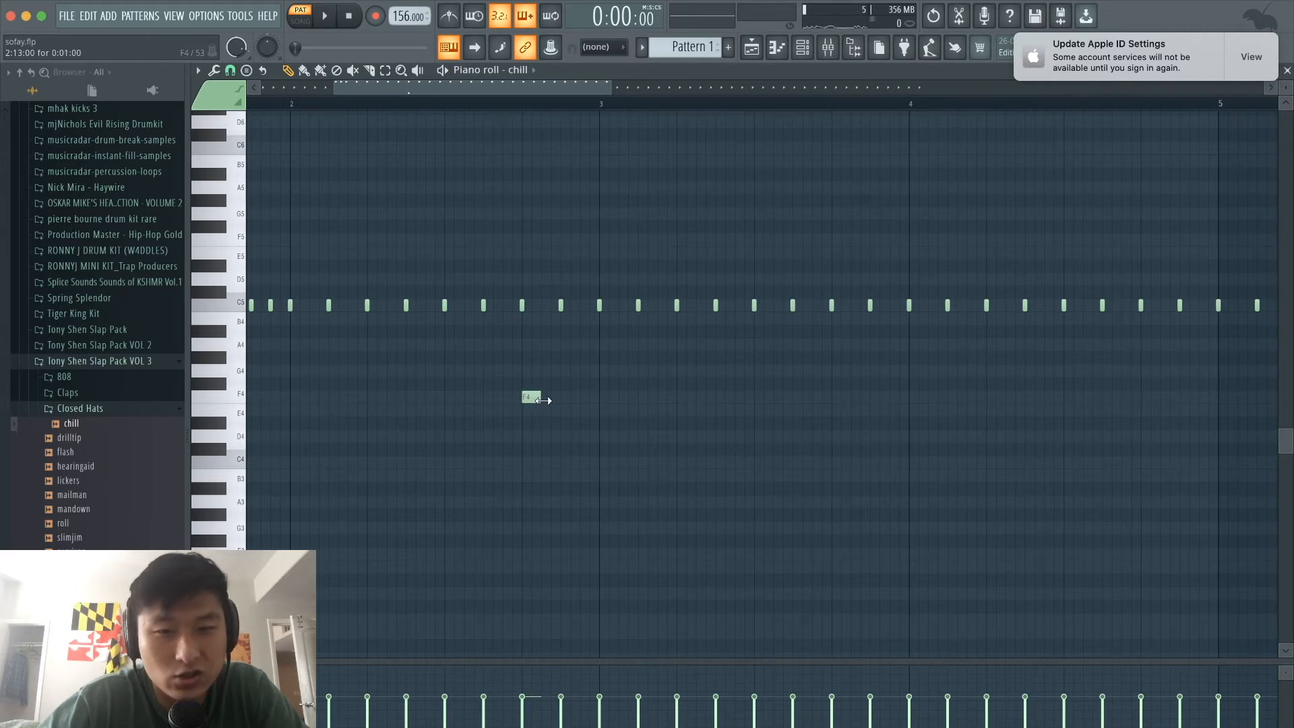
# Duplicate the F4 note two steps on in bar 2 and chop both notes into four hits each
pyautogui.scroll(3, 544, 401)
pyautogui.moveTo(538, 441); pyautogui.dragTo(470, 344)
pyautogui.moveTo(510, 401)
pyautogui.mouseDown()
pyautogui.moveTo(601, 401)
pyautogui.moveTo(503, 376)
pyautogui.mouseUp()
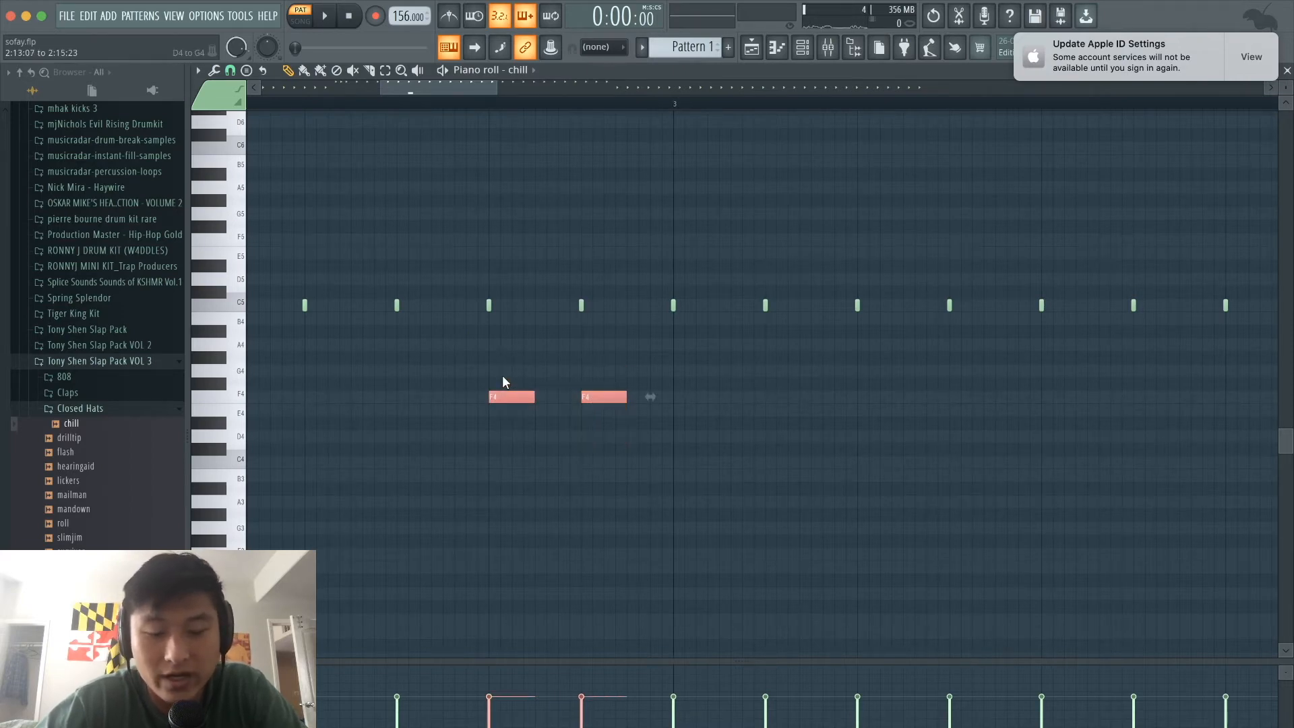
pyautogui.hotkey('ctrl', 'u')
pyautogui.keyDown('ctrl'); pyautogui.click(432, 393); pyautogui.keyUp('ctrl')
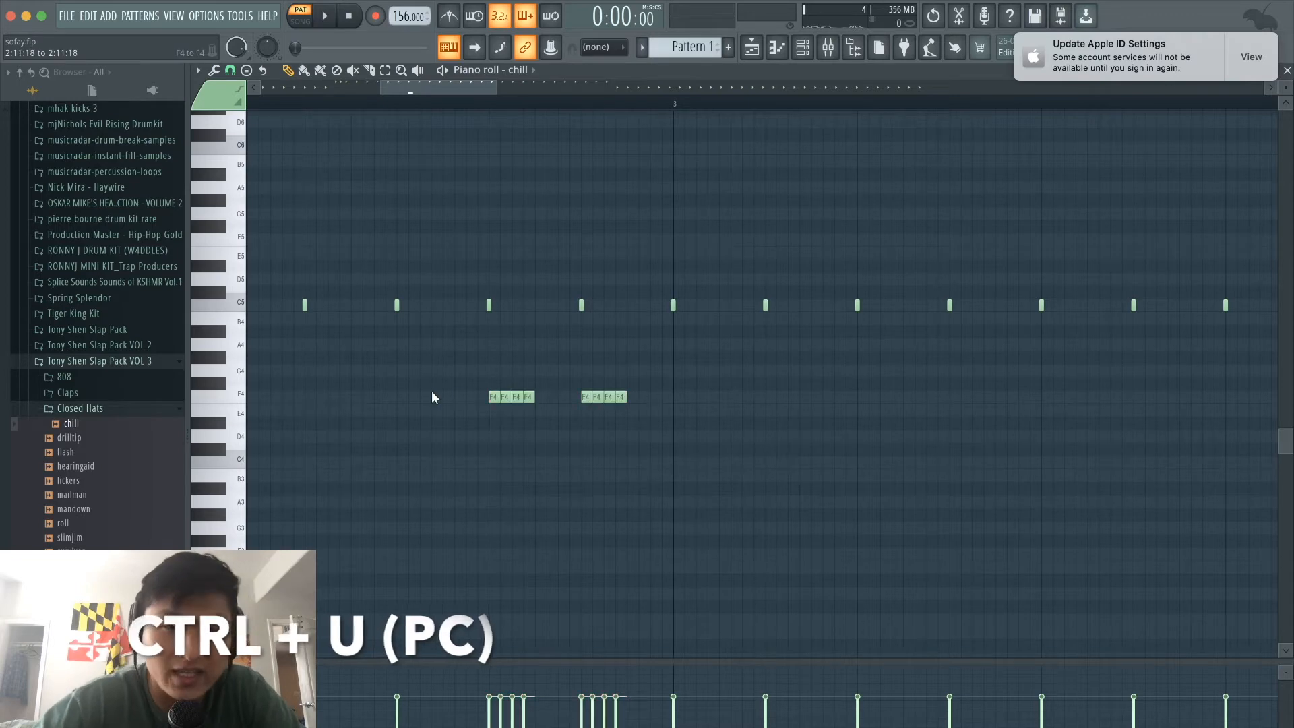
# Play the pattern and raise both chopped F4 rolls at the end of bar 2 to A4
pyautogui.scroll(-4, 432, 392)
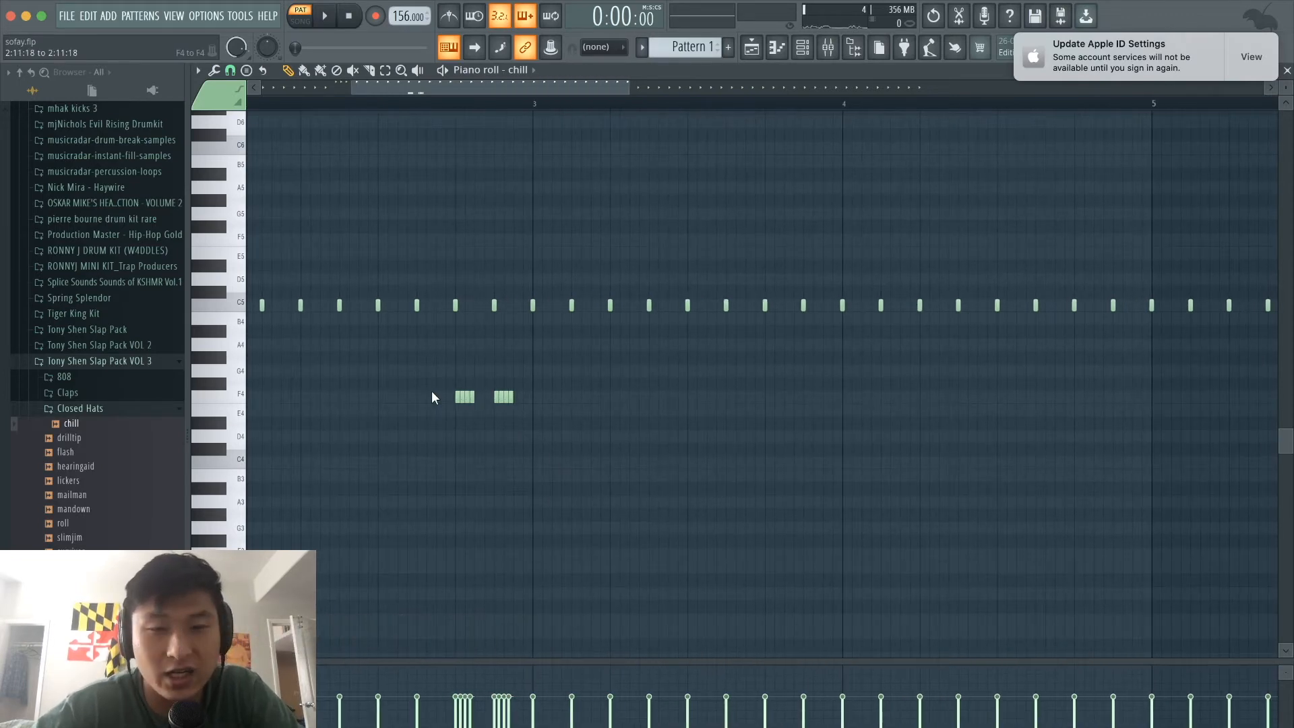
pyautogui.scroll(1, 432, 393)
pyautogui.press('space')
pyautogui.scroll(-2, 432, 392)
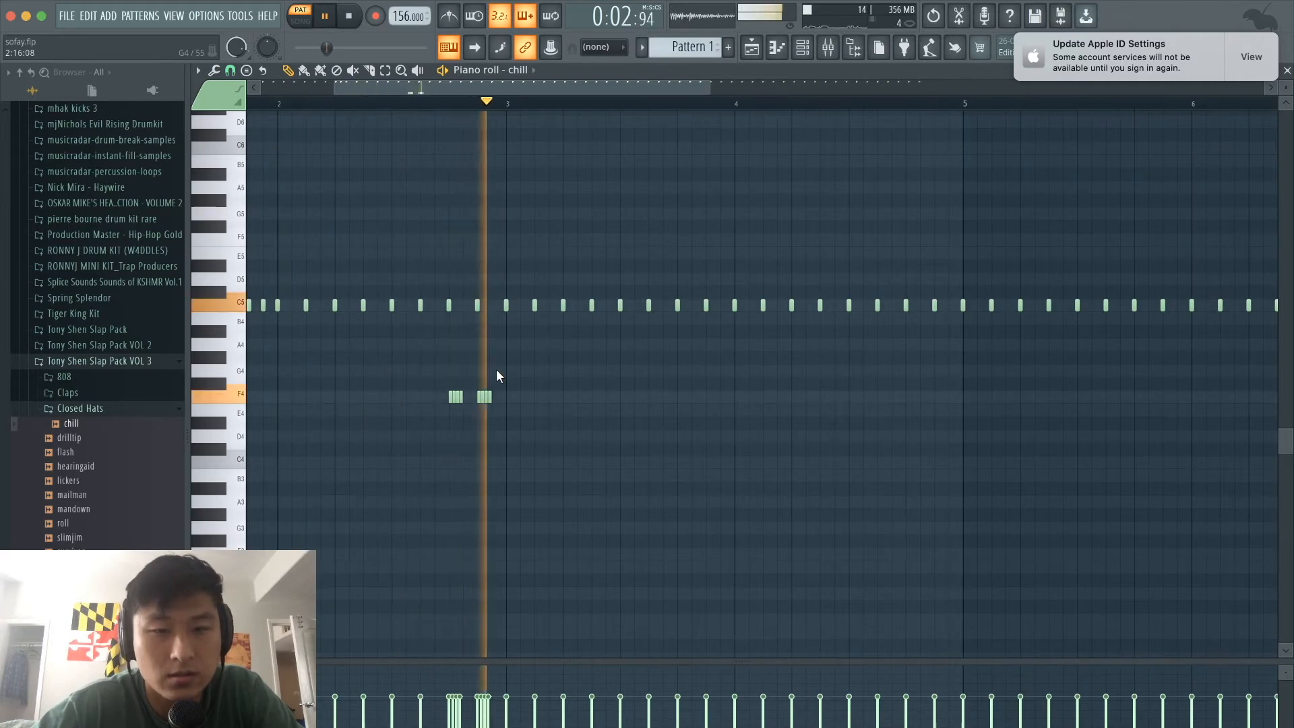
pyautogui.scroll(-2, 500, 376)
pyautogui.moveTo(528, 439); pyautogui.dragTo(424, 364)
pyautogui.press('space')
pyautogui.press('Up')
pyautogui.press('Up')
pyautogui.press('Up')
pyautogui.press('Up')
# Taper the velocities downward within each A4 roll in bar 2 and play the pattern from bar 2
pyautogui.scroll(2, 504, 596)
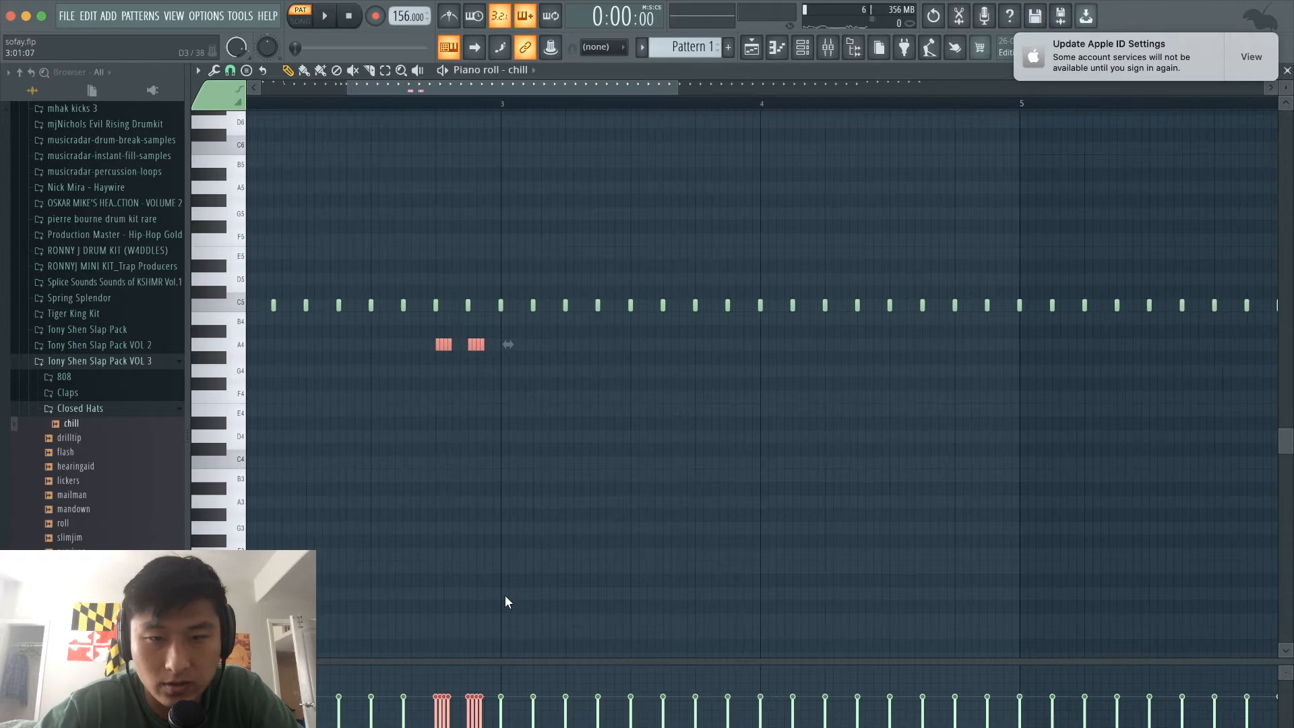
pyautogui.scroll(1, 378, 496)
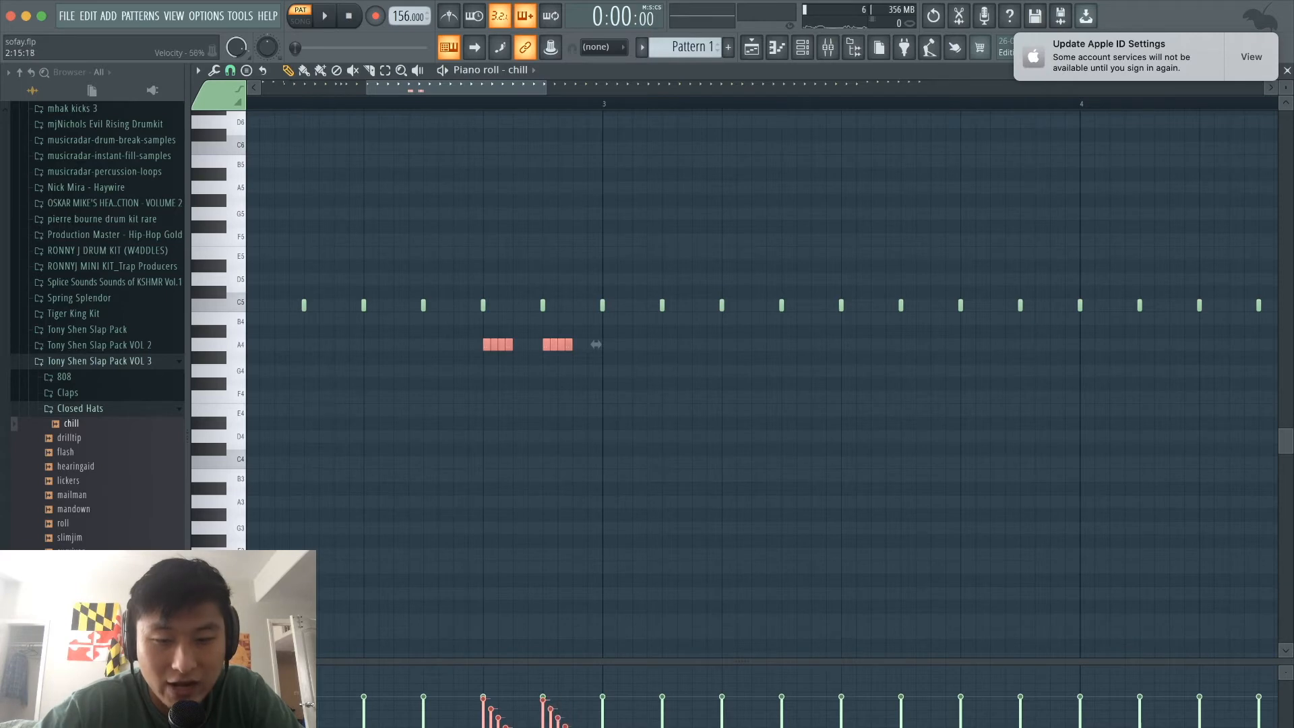
pyautogui.click(576, 508)
pyautogui.scroll(-2, 576, 509)
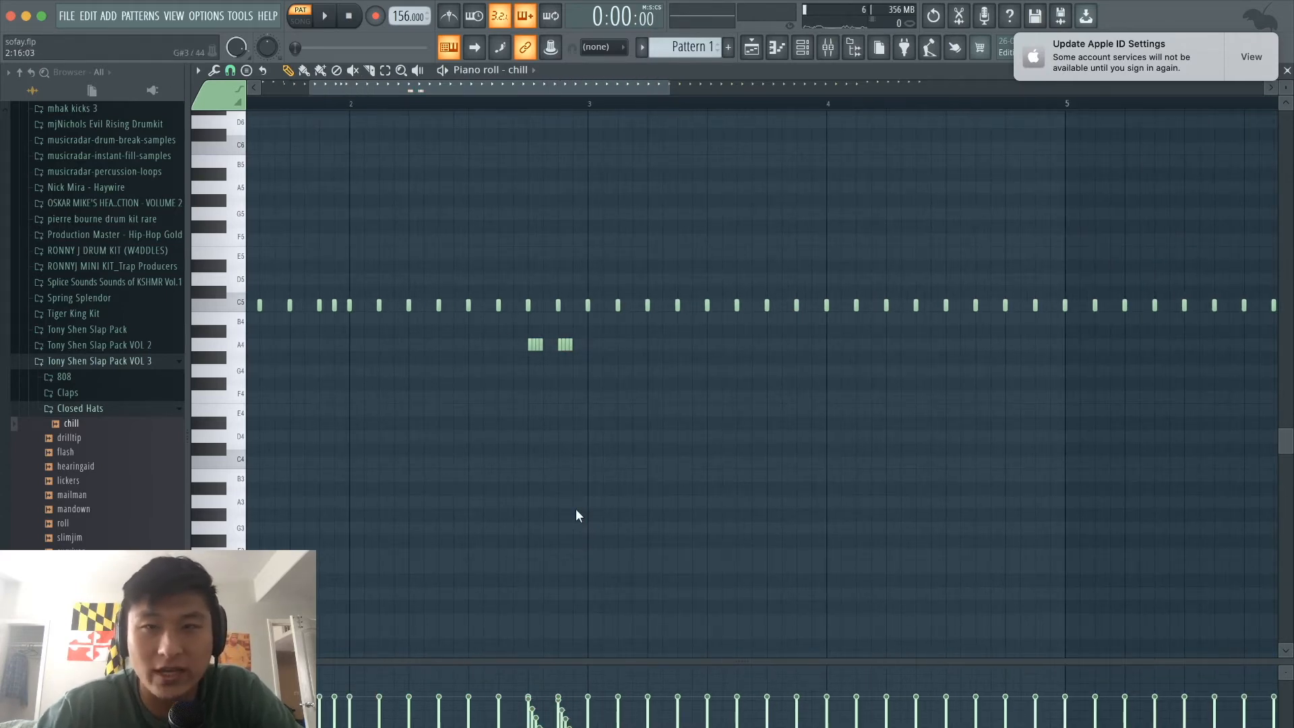
pyautogui.click(352, 108)
pyautogui.press('space')
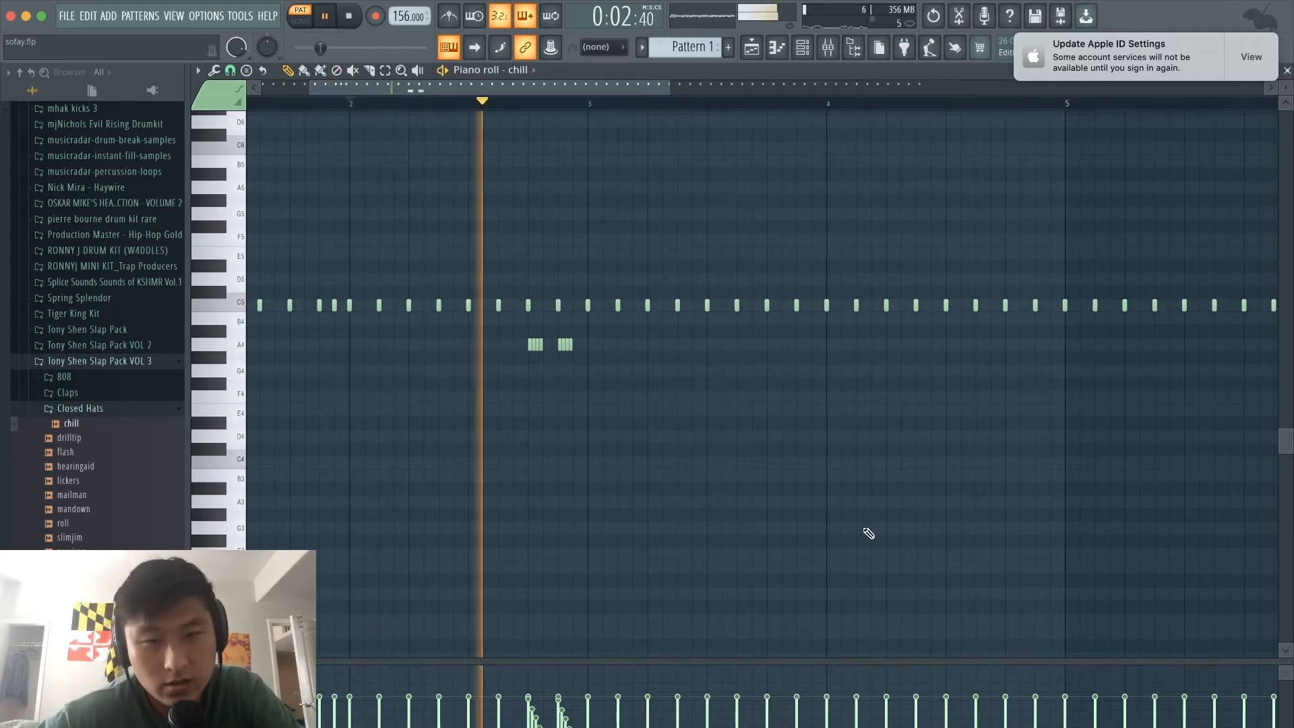
pyautogui.scroll(-3, 847, 442)
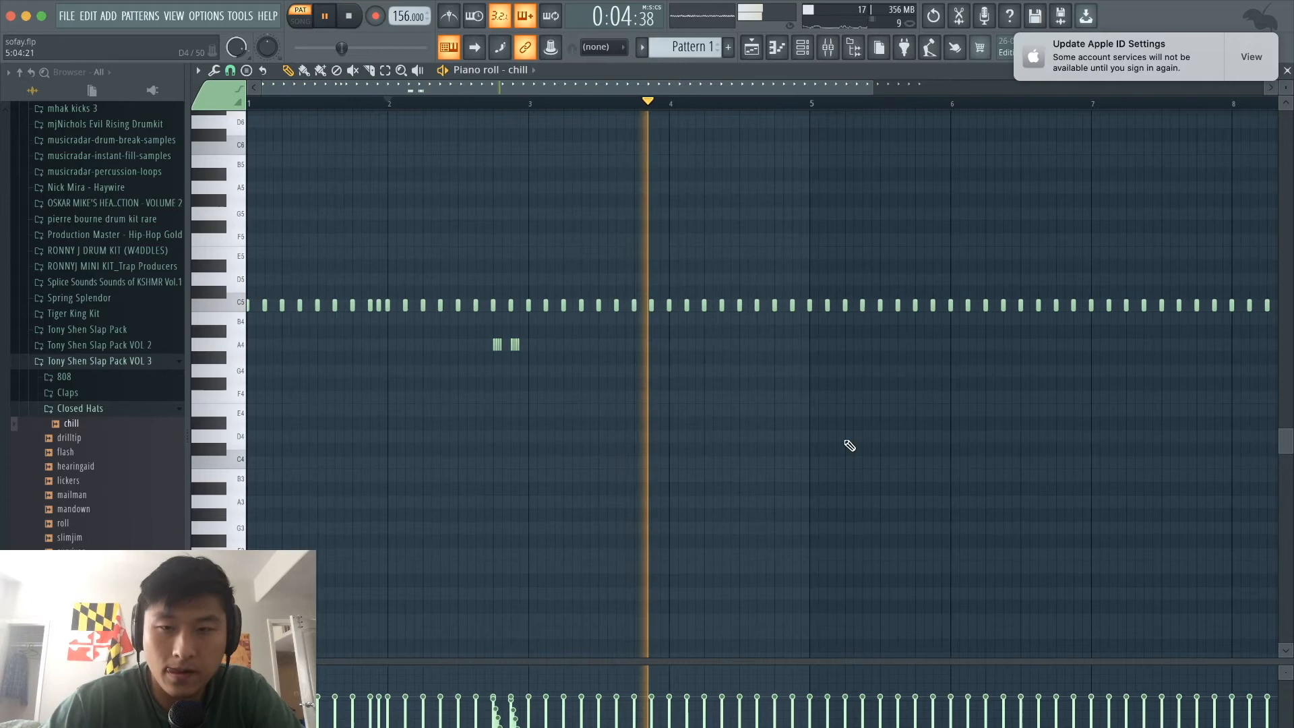
pyautogui.press('space')
# Delete the last hi-hat hit of bar 4, set the snap to 1/2 step, and extend the beat-4 hit to bar 5
pyautogui.scroll(3, 724, 312)
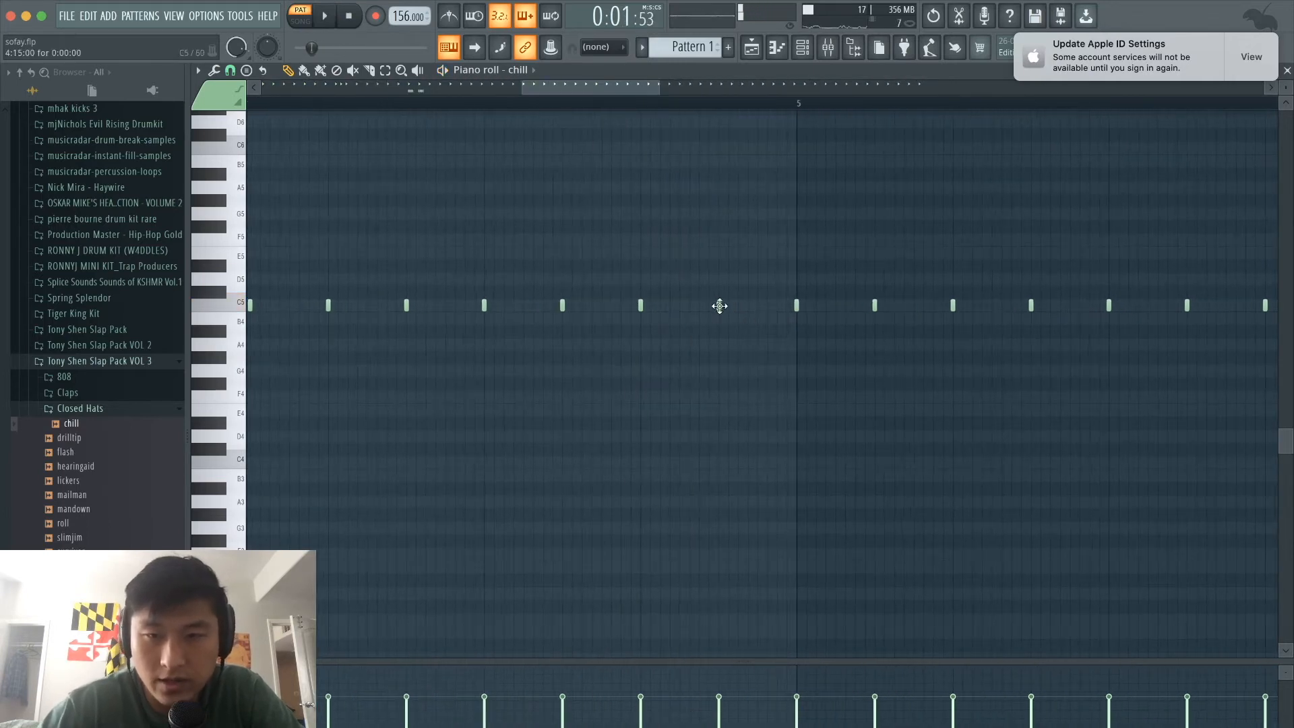
pyautogui.click(230, 71)
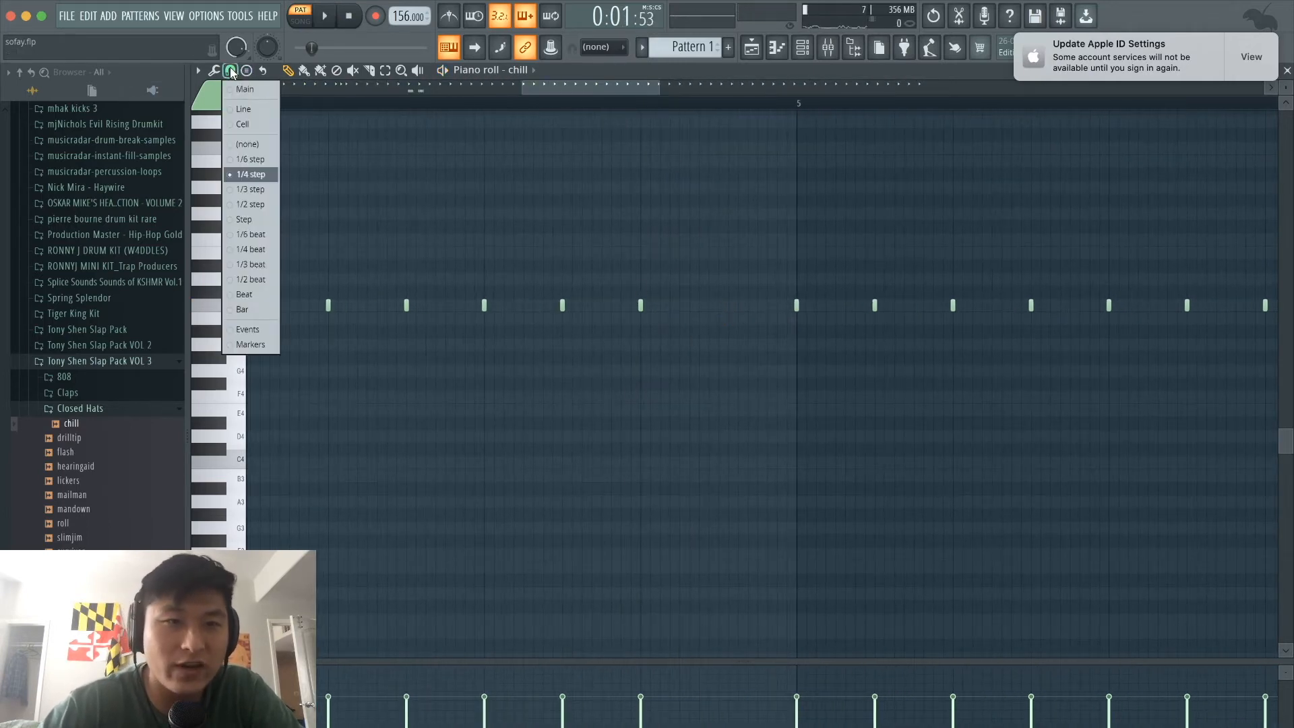
pyautogui.click(258, 205)
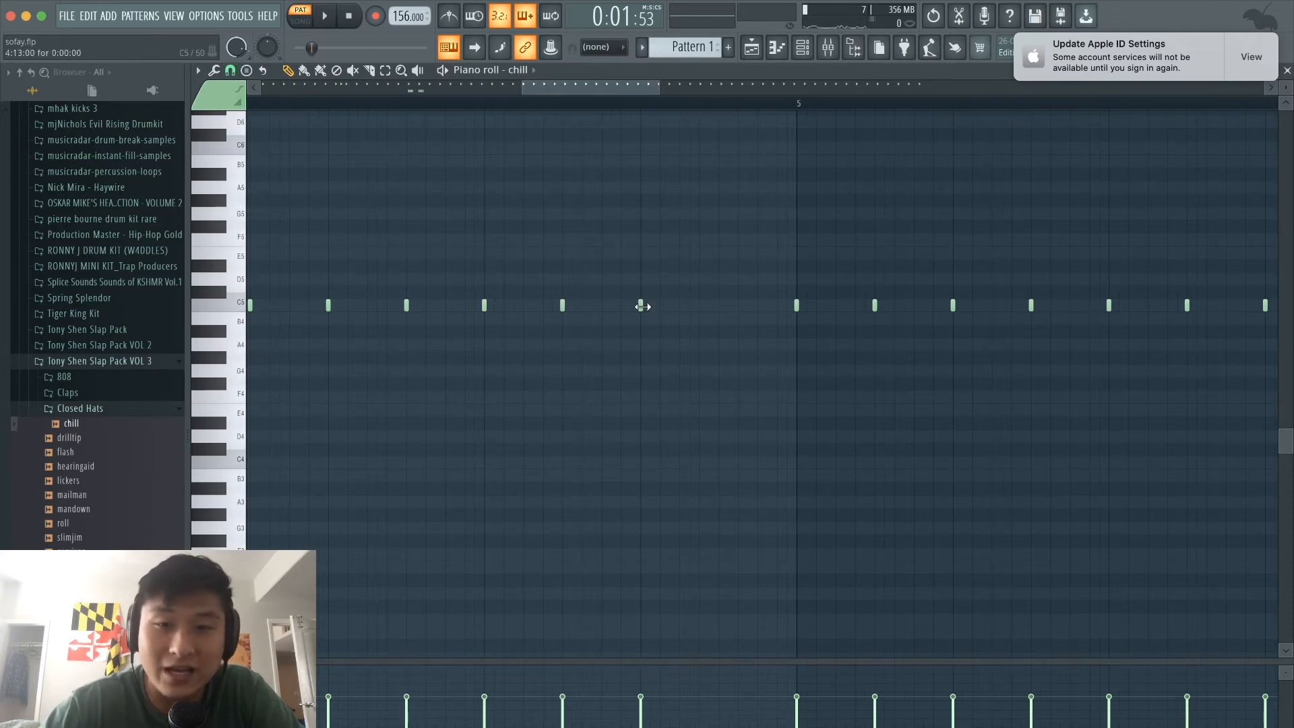
pyautogui.moveTo(646, 305); pyautogui.dragTo(801, 323)
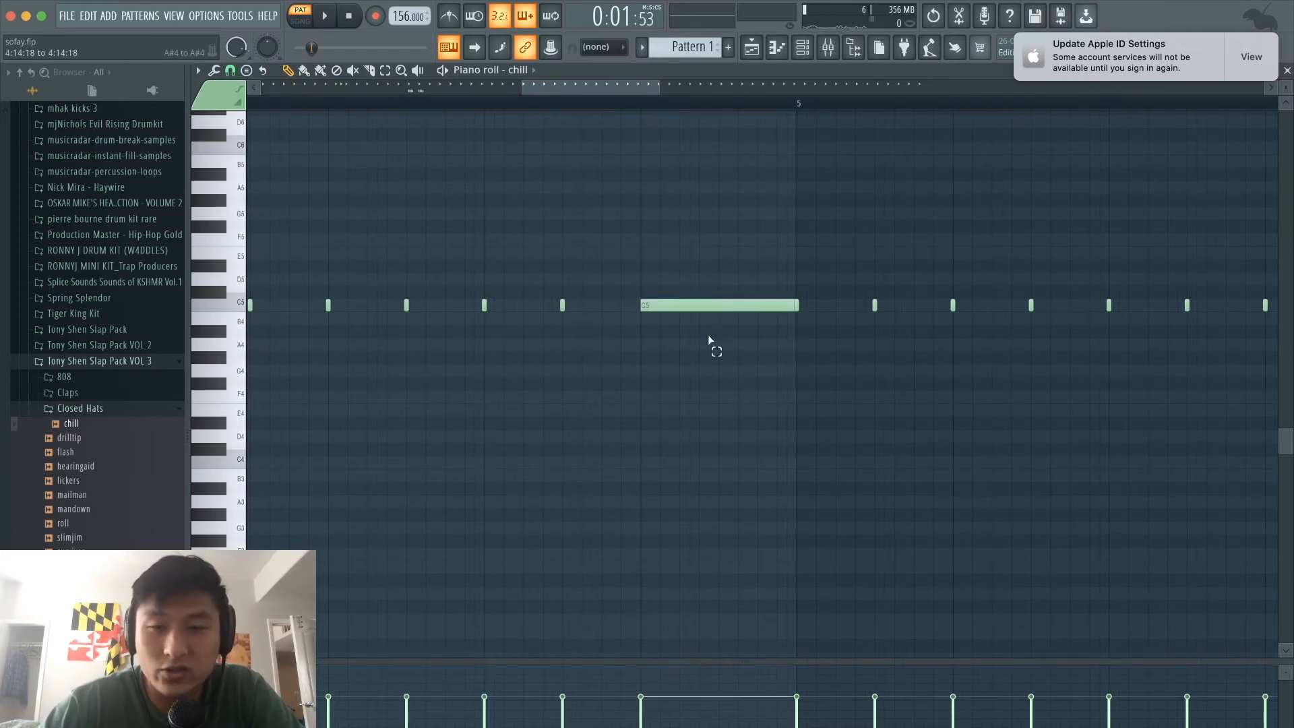
# Chop the long C5 note at the end of bar 4 into a roll of half-step hits
pyautogui.moveTo(709, 340); pyautogui.dragTo(700, 270)
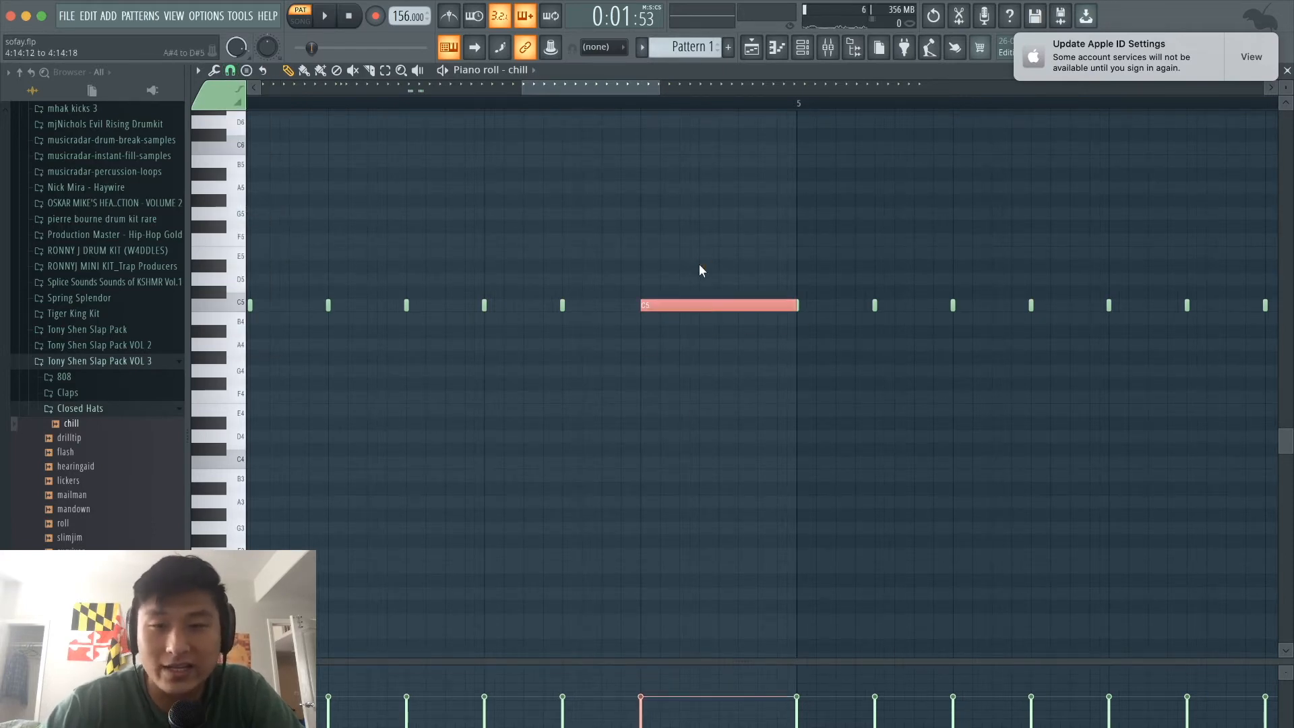
pyautogui.press('super+u')
pyautogui.scroll(-3, 724, 357)
pyautogui.keyDown('super'); pyautogui.click(723, 356); pyautogui.keyUp('super')
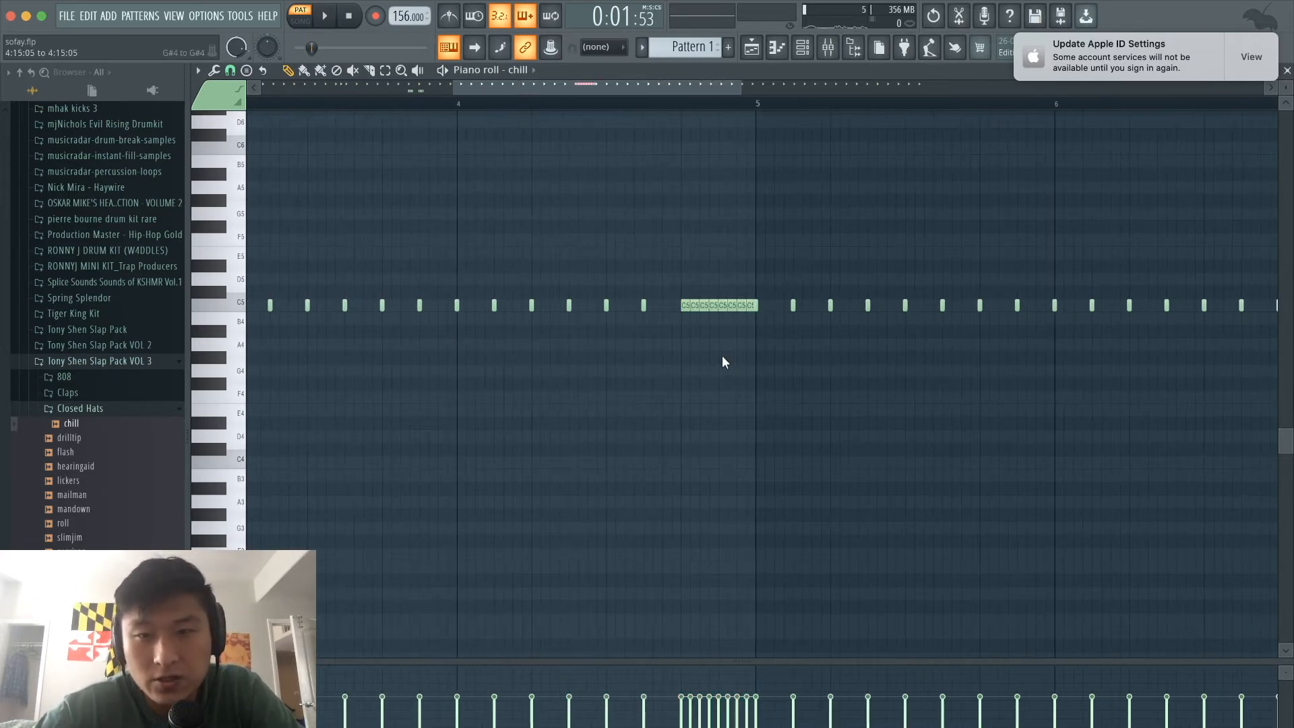
# Play the hi-hat pattern from bar 4 to check the roll leading into bar 5
pyautogui.scroll(-2, 723, 357)
pyautogui.scroll(-1, 722, 356)
pyautogui.scroll(4, 395, 339)
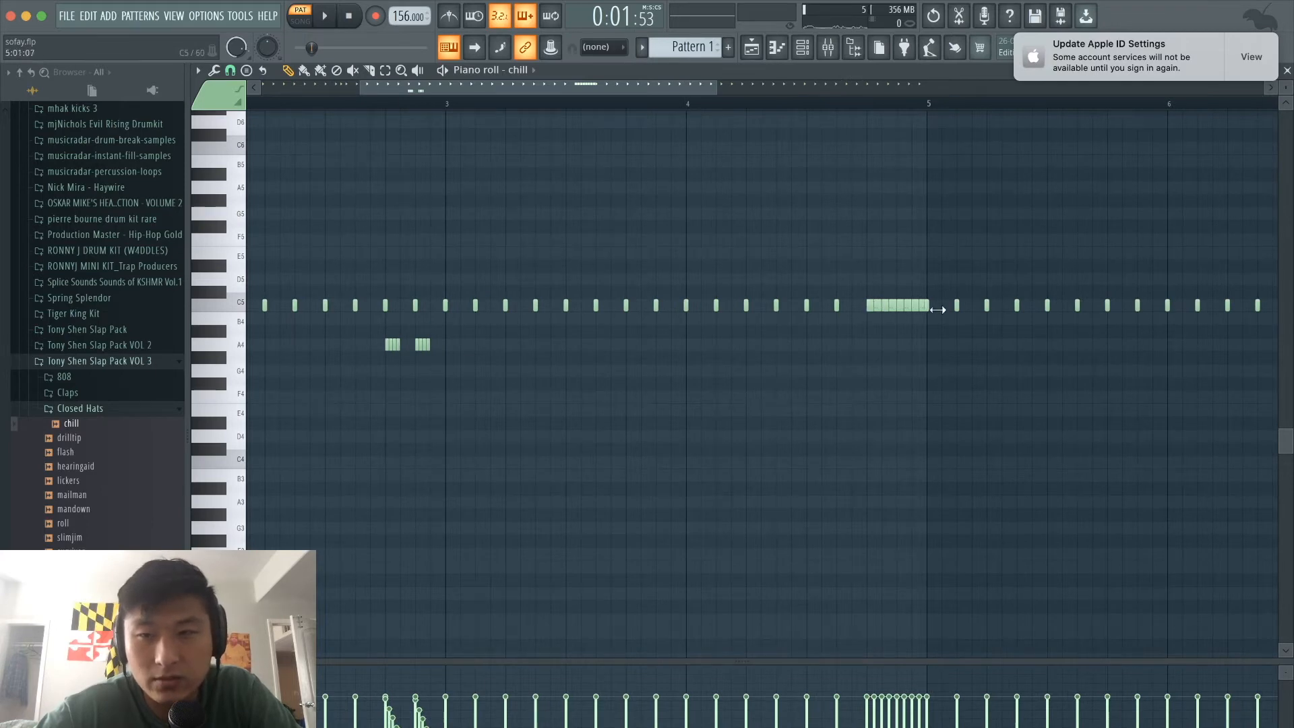
pyautogui.scroll(-2, 882, 269)
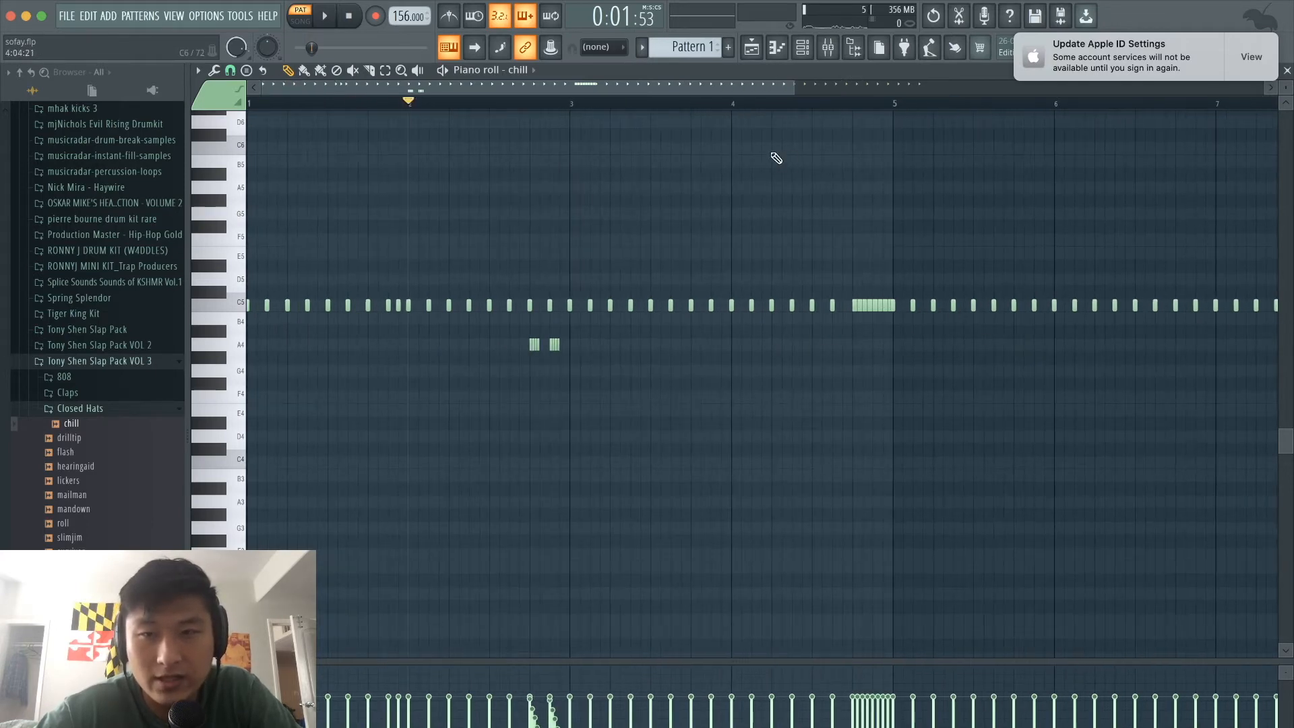
pyautogui.click(738, 108)
pyautogui.scroll(-2, 873, 268)
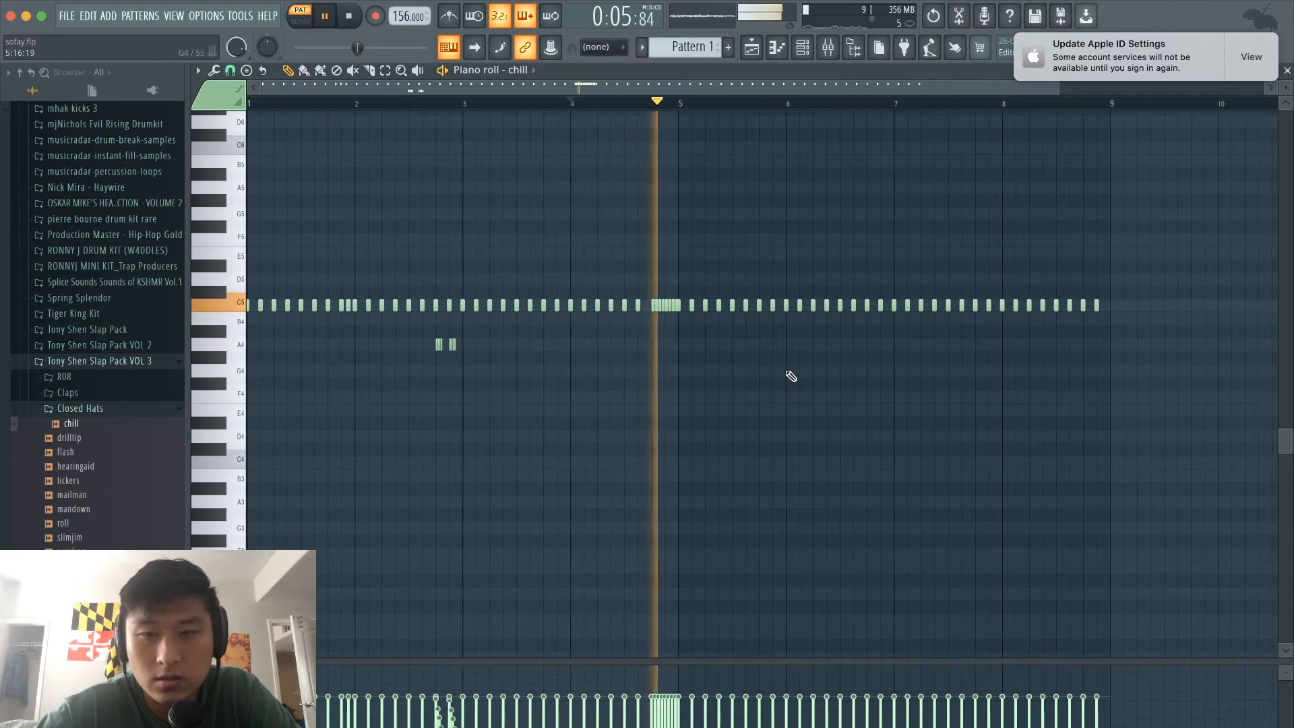
pyautogui.scroll(-1, 792, 376)
pyautogui.press('space')
# Replace the hi-hats in bars 5 to 8 with a copy of the hi-hats from bars 1 to 4
pyautogui.moveTo(993, 363); pyautogui.dragTo(592, 224)
pyautogui.press('Delete')
pyautogui.scroll(3, 592, 224)
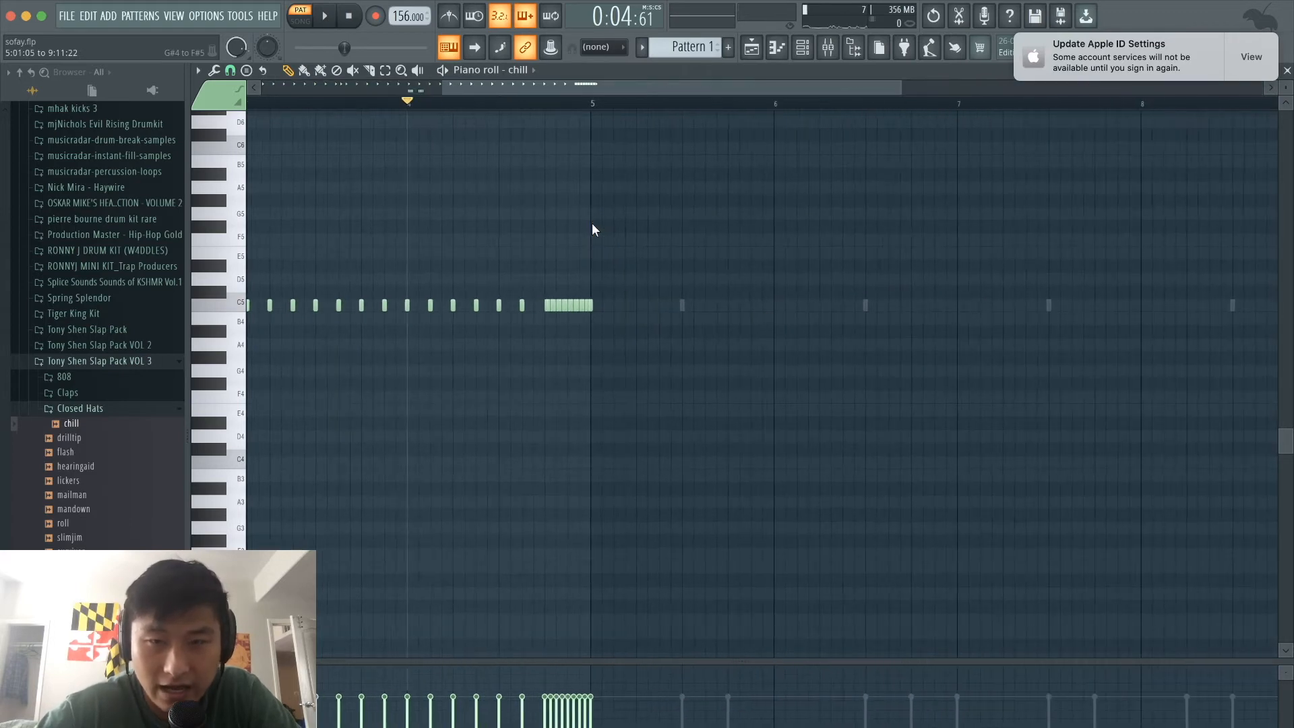
pyautogui.scroll(-3, 598, 312)
pyautogui.moveTo(698, 429); pyautogui.dragTo(247, 112)
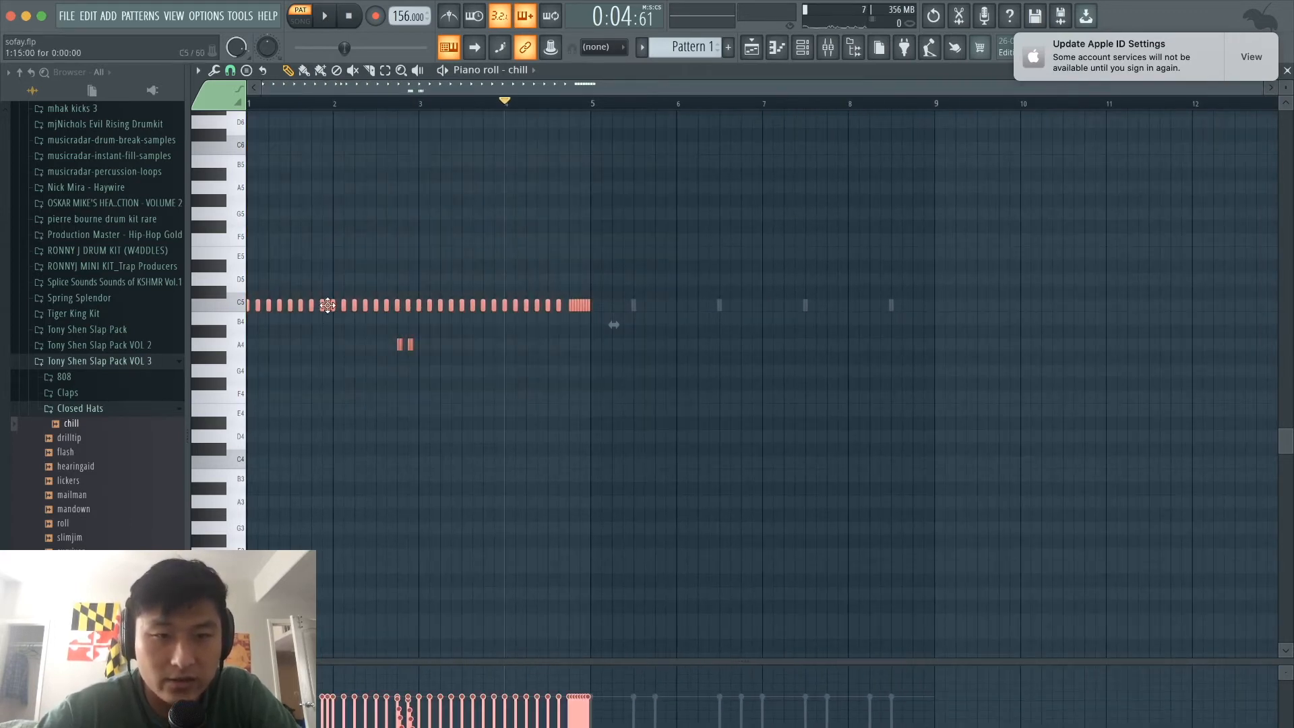
pyautogui.moveTo(327, 306); pyautogui.dragTo(673, 310)
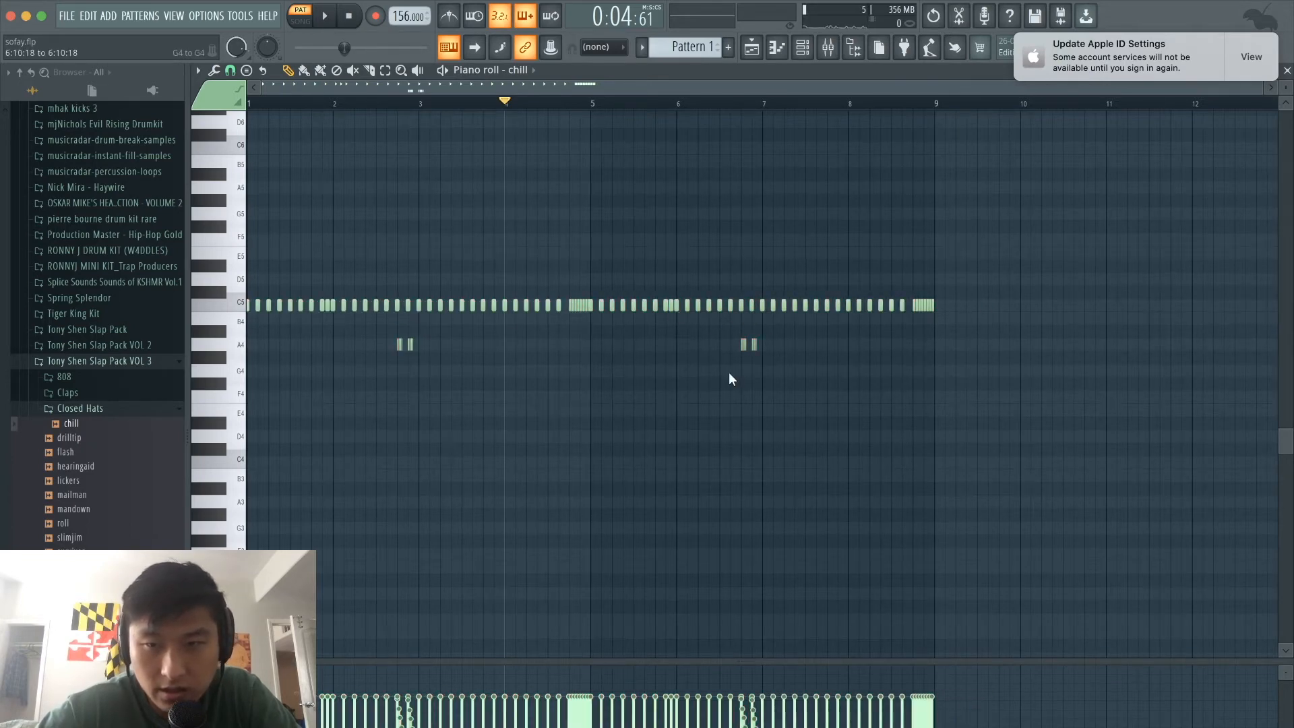
# Delete the hi-hat hits from beat 3 to the end of bar 8 and play the pattern from bar 8
pyautogui.moveTo(969, 368); pyautogui.dragTo(888, 289)
pyautogui.press('Delete')
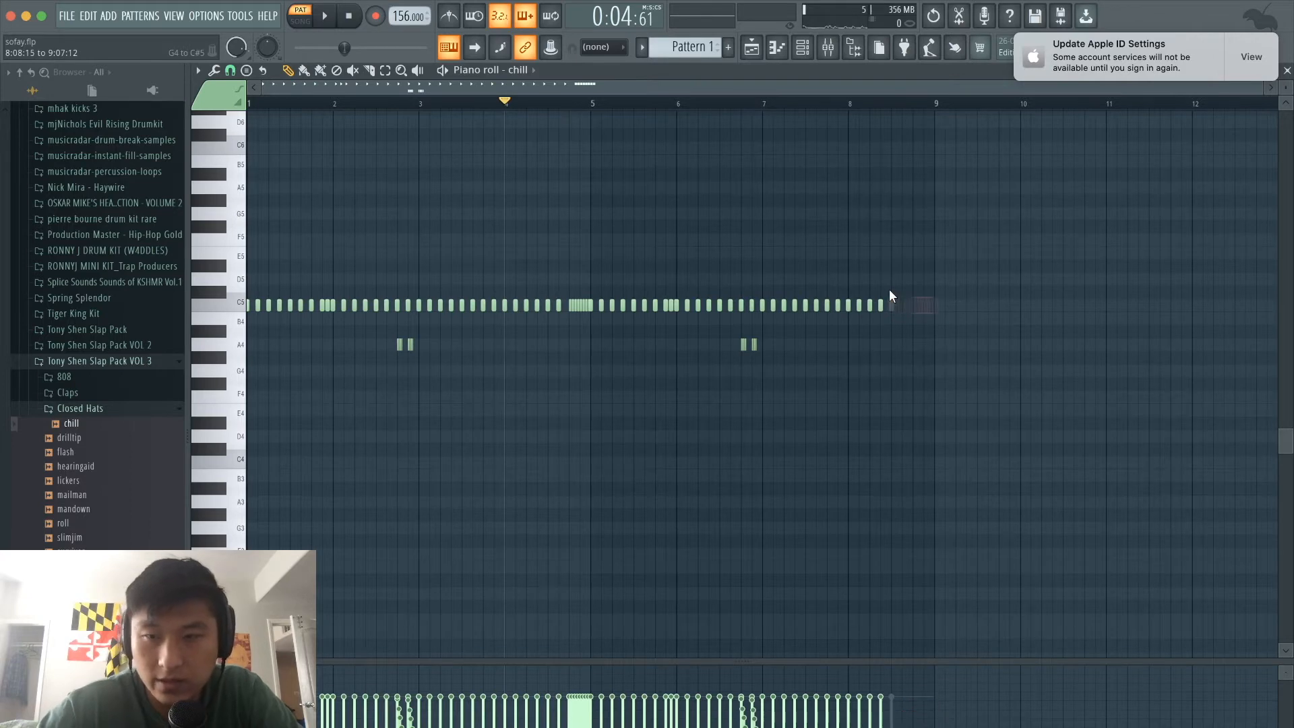
pyautogui.click(854, 105)
pyautogui.press('space')
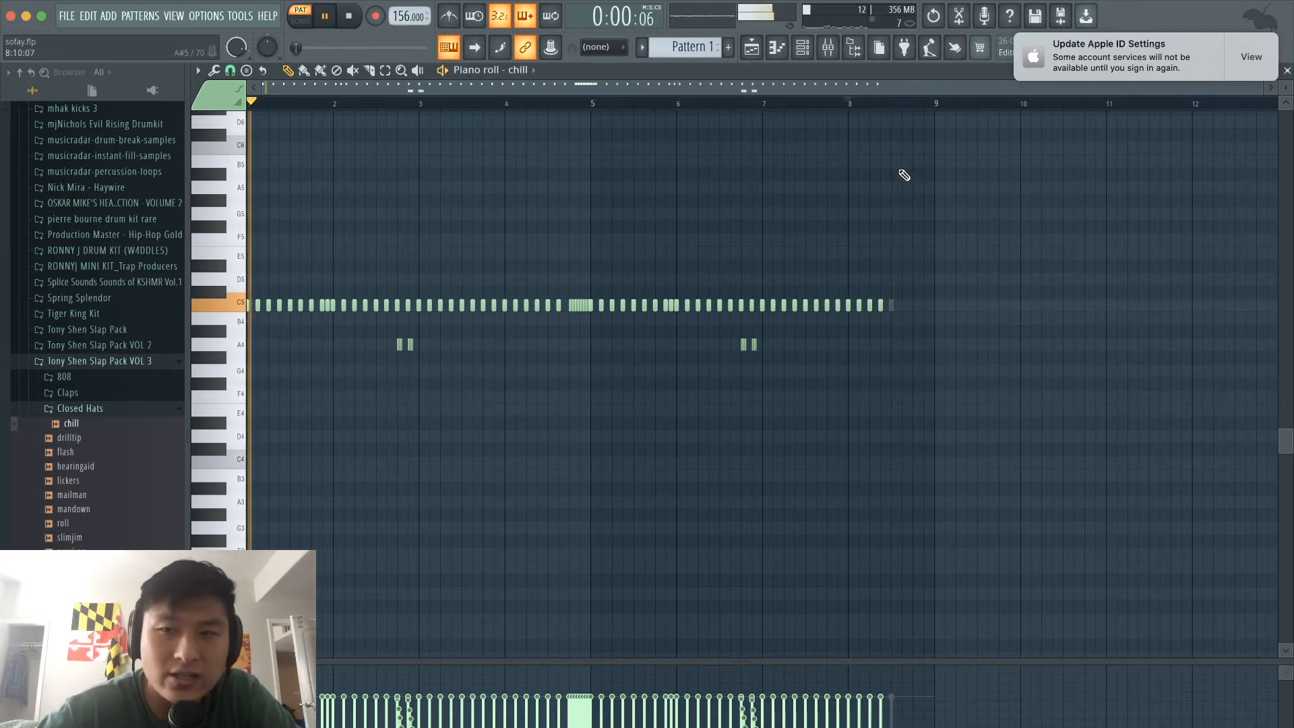
pyautogui.press('space')
# Add the rimmers sample from the pack's Percs folder as a new channel below chill
pyautogui.press('F6')
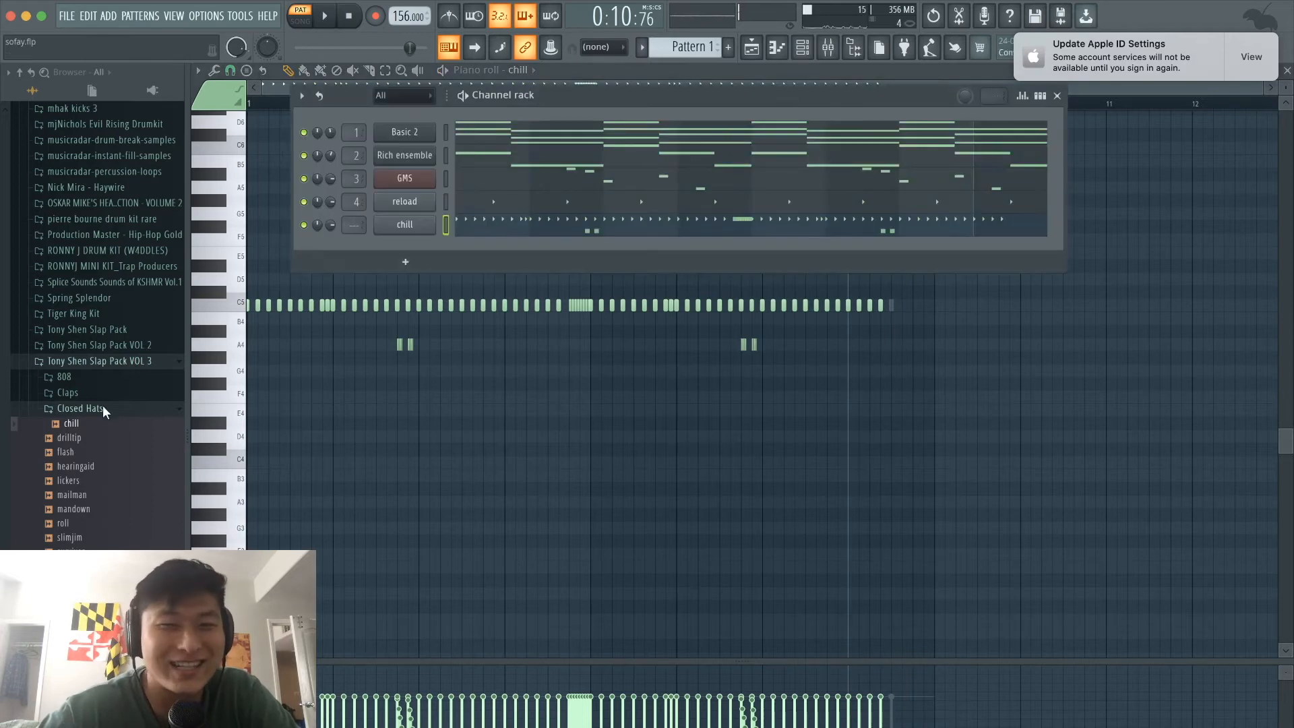
pyautogui.click(95, 407)
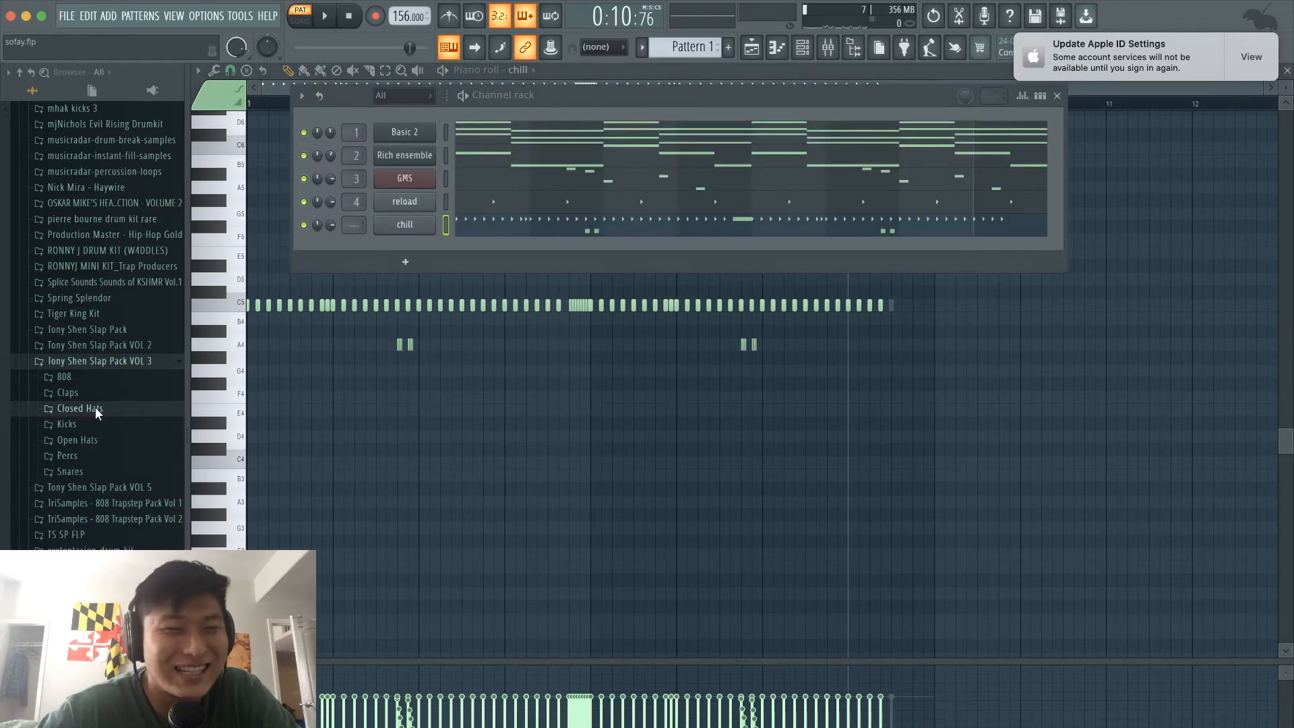
pyautogui.click(94, 442)
pyautogui.click(94, 443)
pyautogui.click(86, 455)
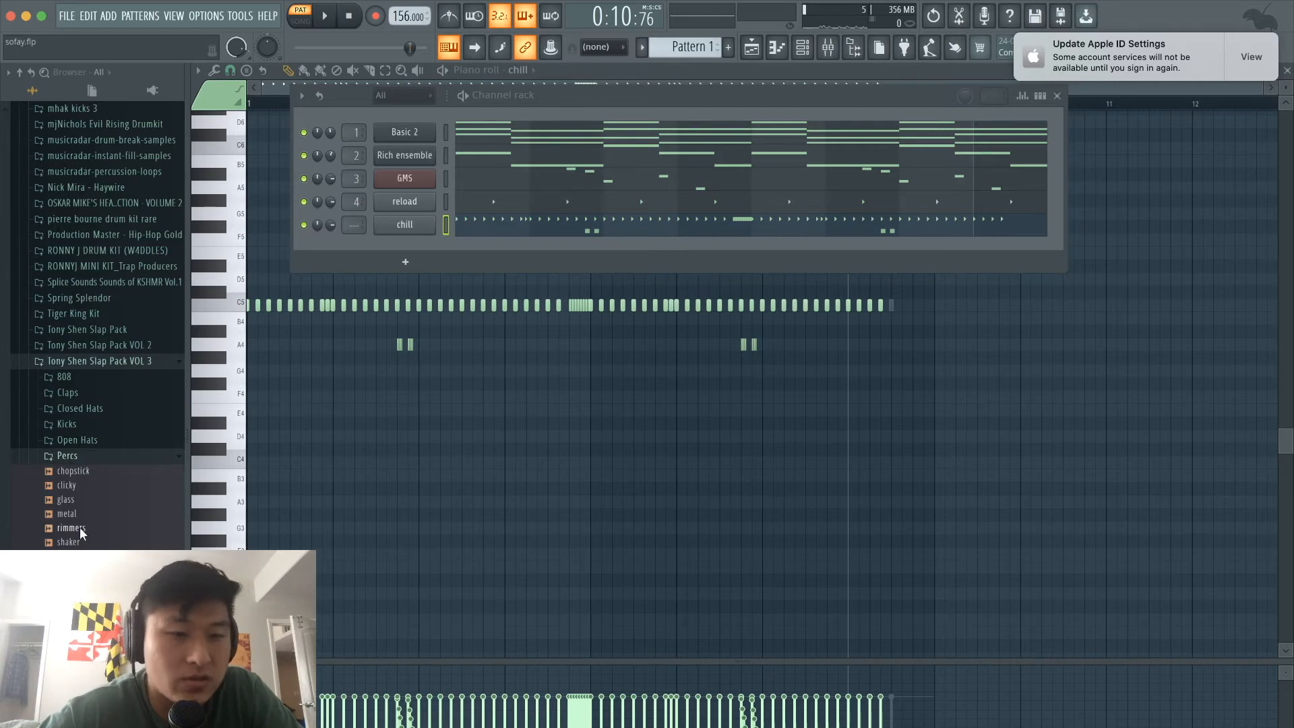
pyautogui.moveTo(78, 527); pyautogui.dragTo(395, 240)
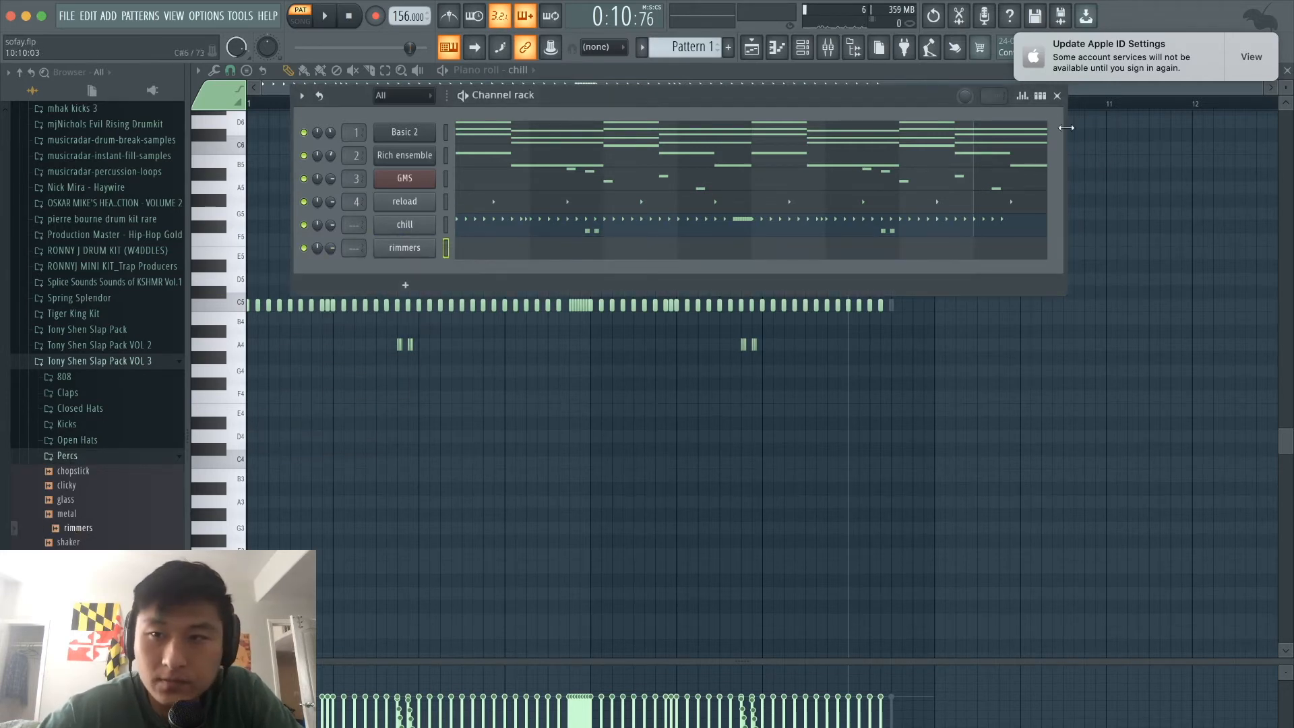
# Show the step sequencer grid and place rimmers hits on steps 19 and 31 while playing the pattern
pyautogui.click(1041, 97)
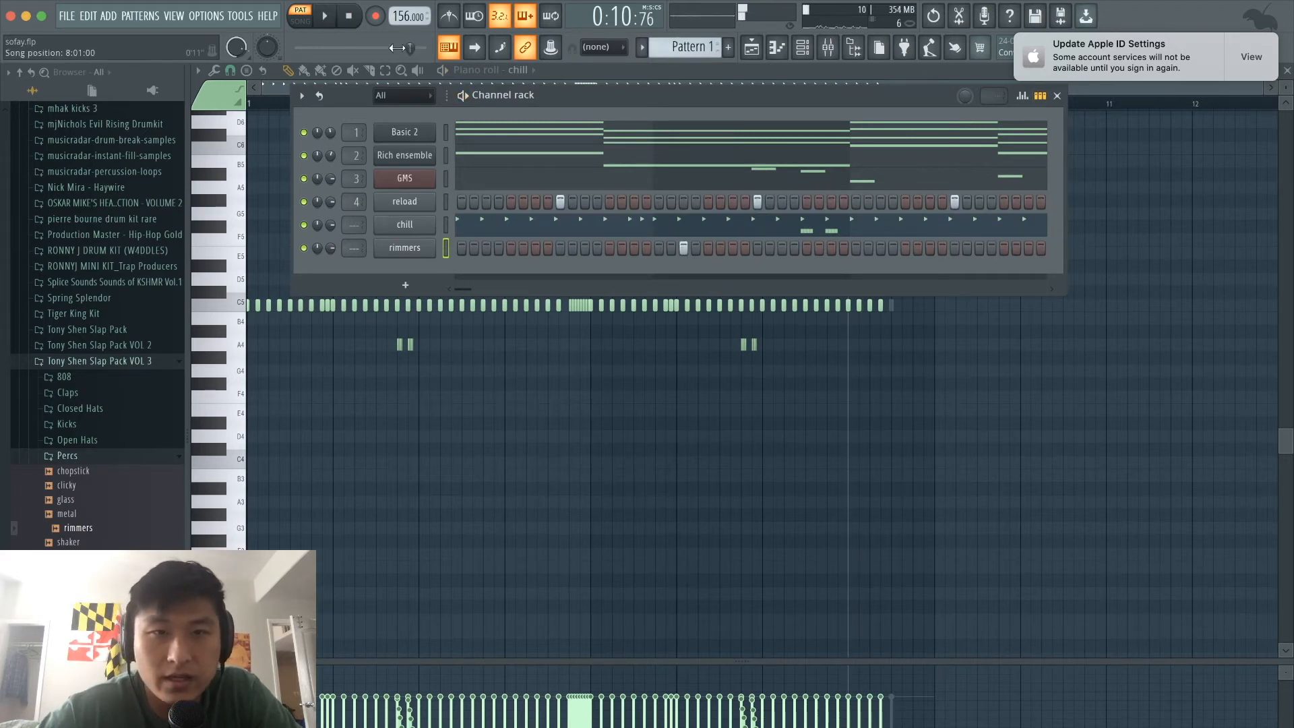
pyautogui.press('space')
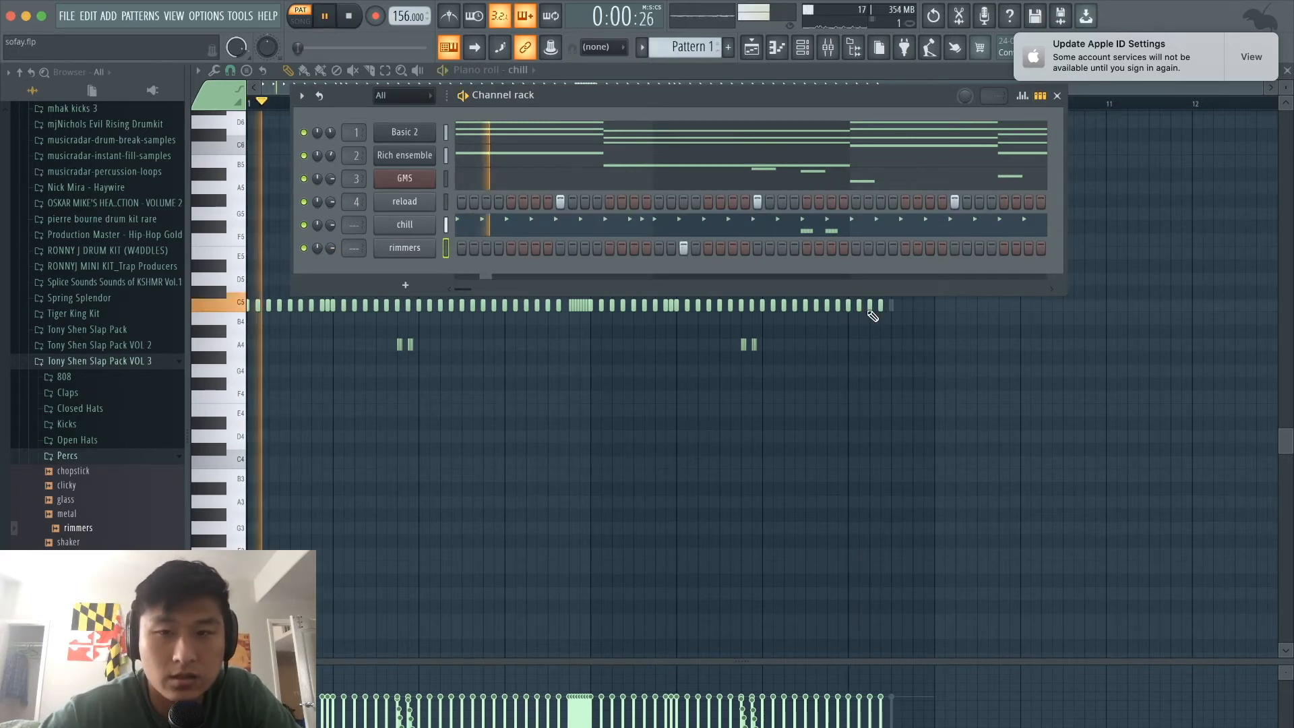
pyautogui.click(833, 250)
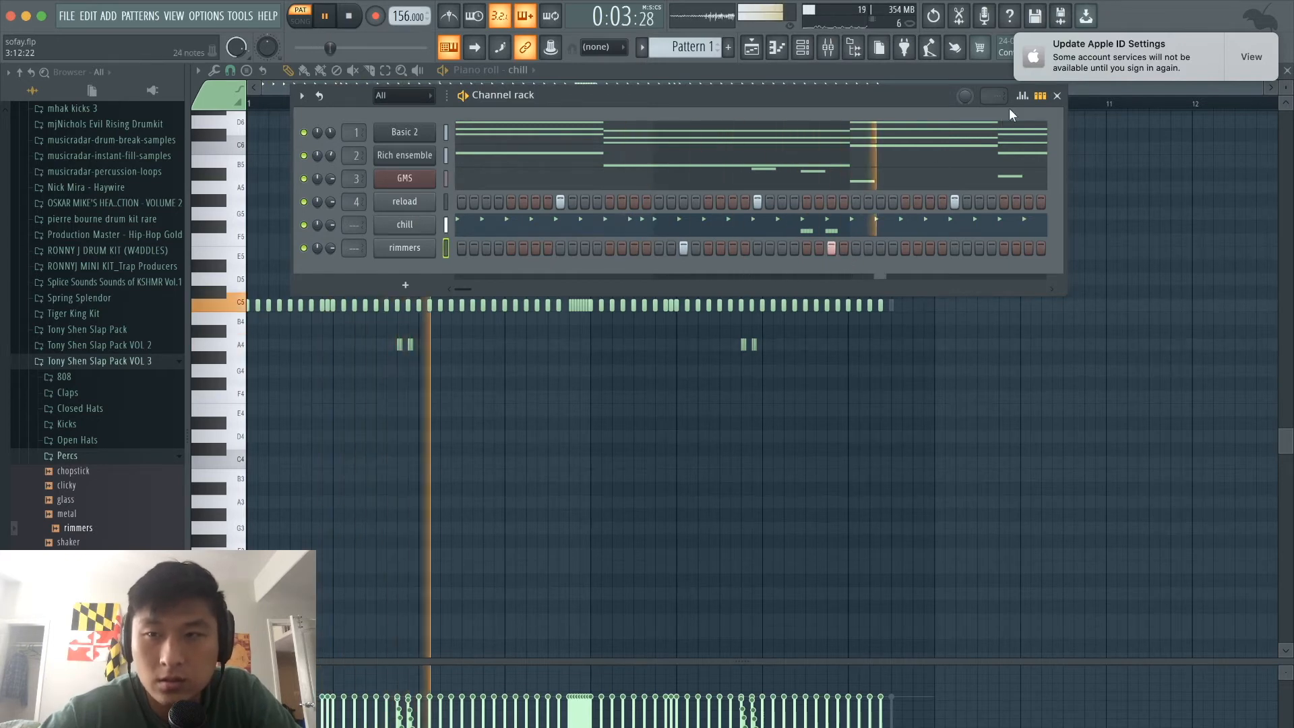
# Hide the step grid and copy the two rimmers hits from bar 2 to bar 6 in the piano roll
pyautogui.click(1040, 95)
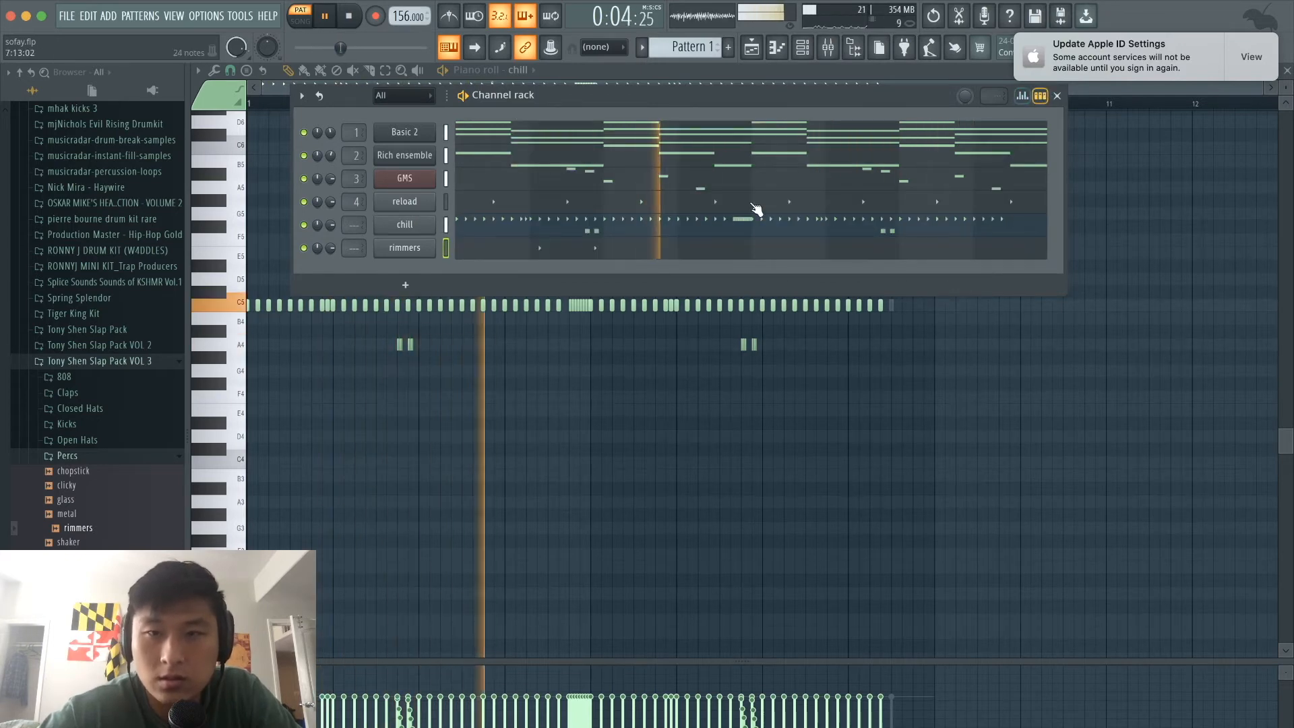
pyautogui.click(674, 253)
pyautogui.moveTo(575, 427); pyautogui.dragTo(318, 277)
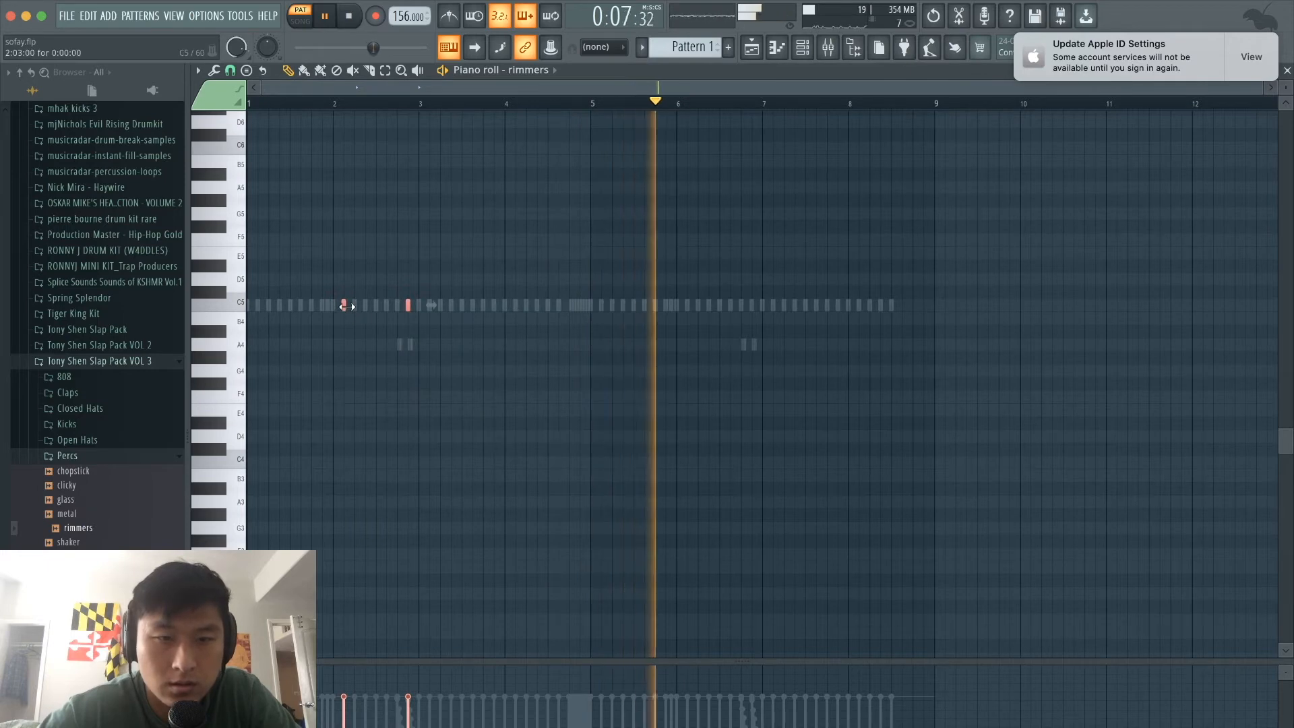
pyautogui.moveTo(346, 306); pyautogui.dragTo(685, 338)
pyautogui.click(777, 162)
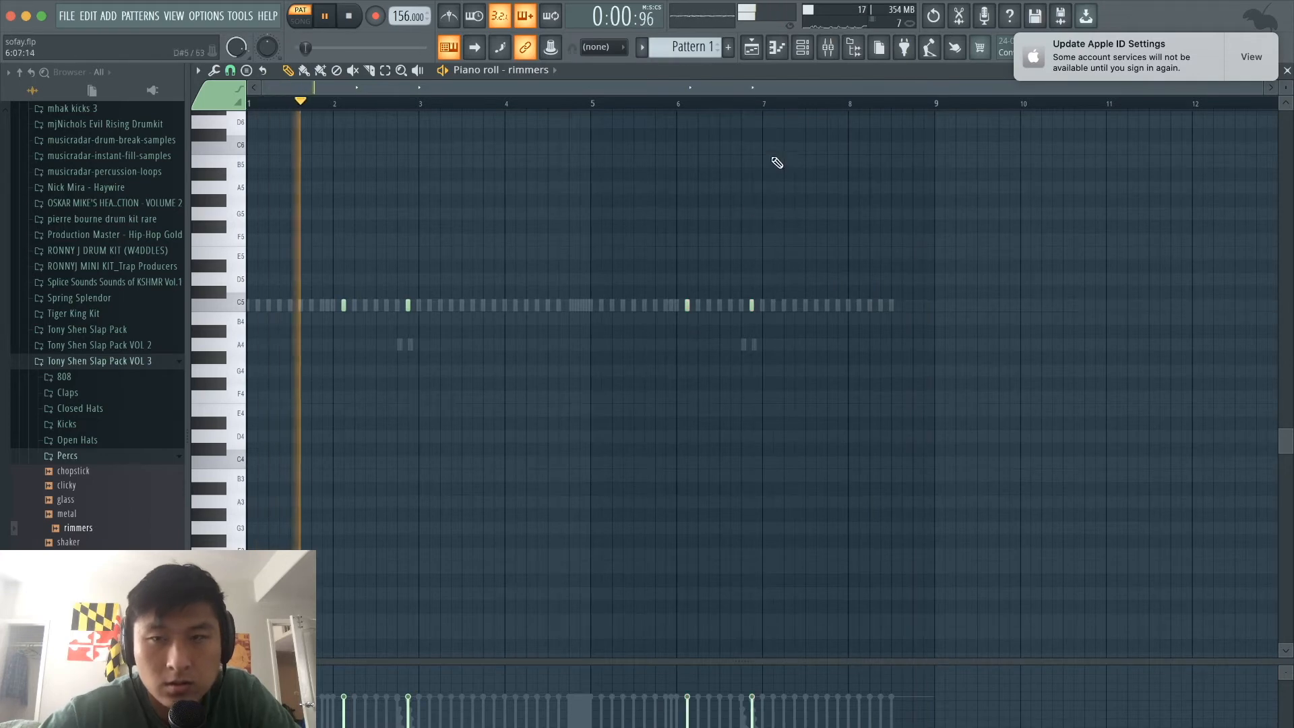
# Stop playback and add the hydro sample from the pack's 808 folder as a new channel below rimmers
pyautogui.press('F6')
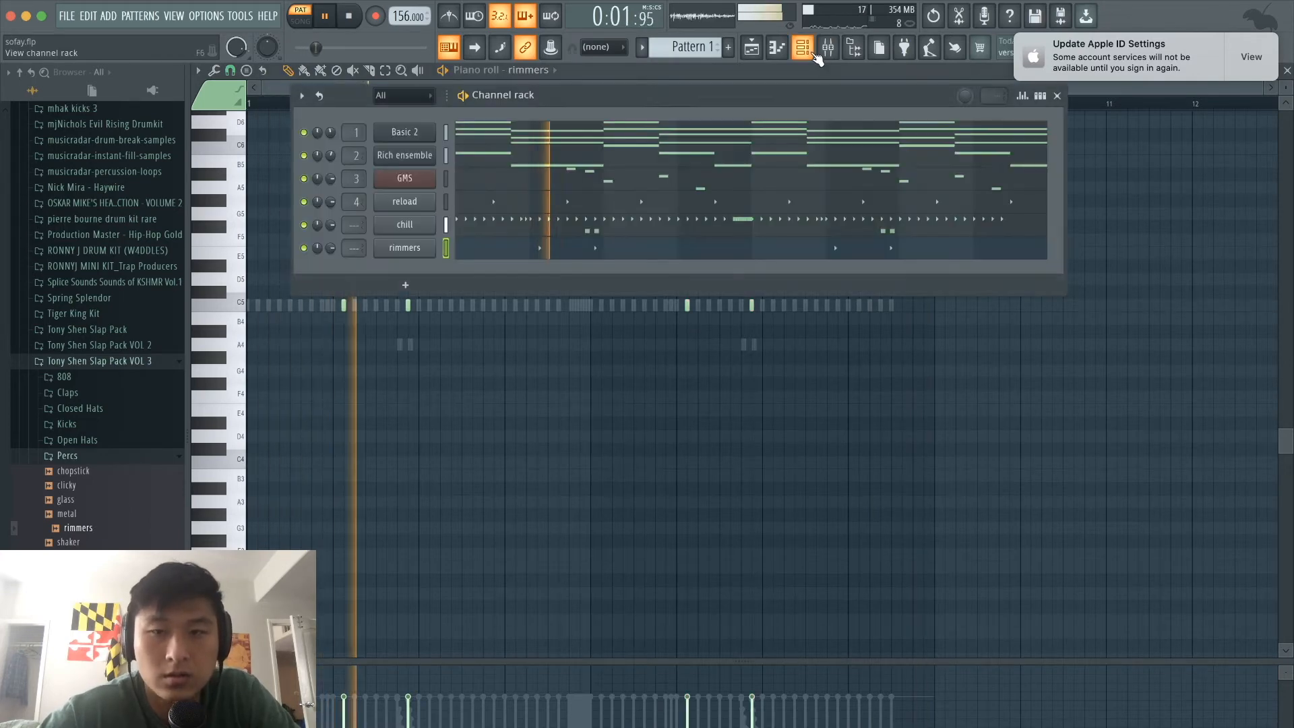
pyautogui.click(137, 377)
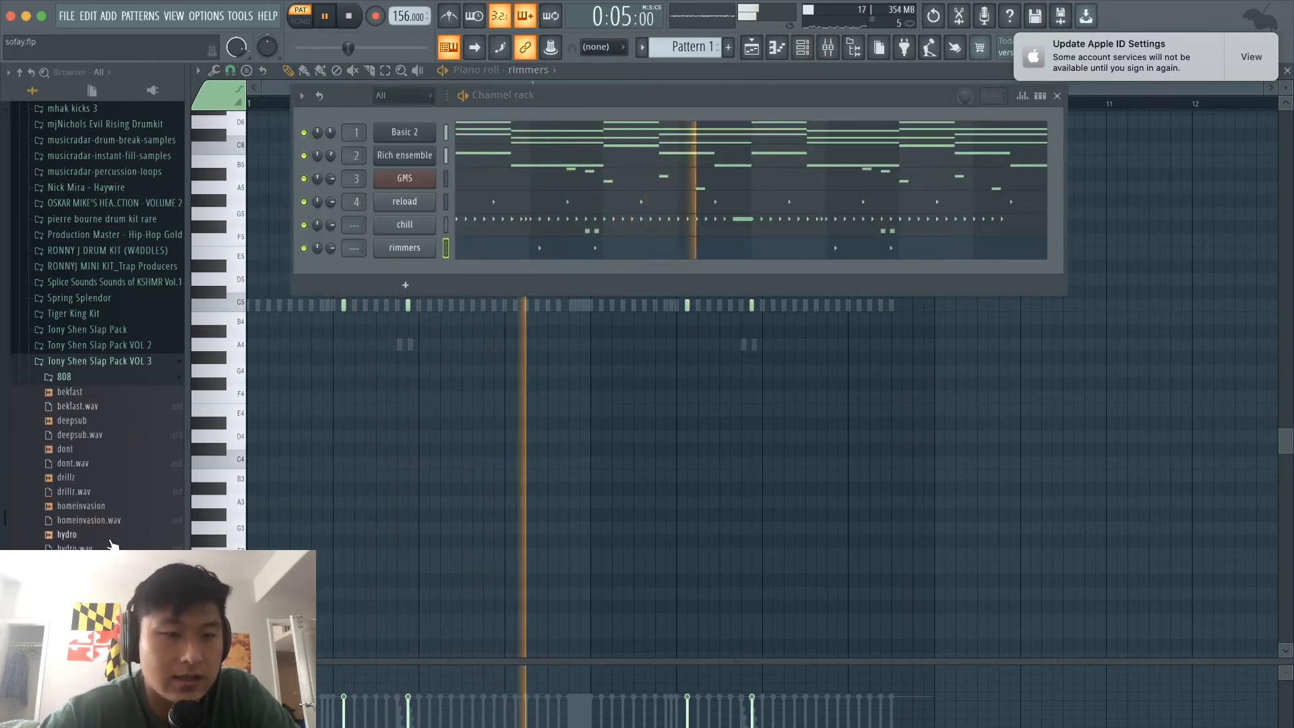
pyautogui.press('space')
pyautogui.moveTo(92, 543); pyautogui.dragTo(403, 271)
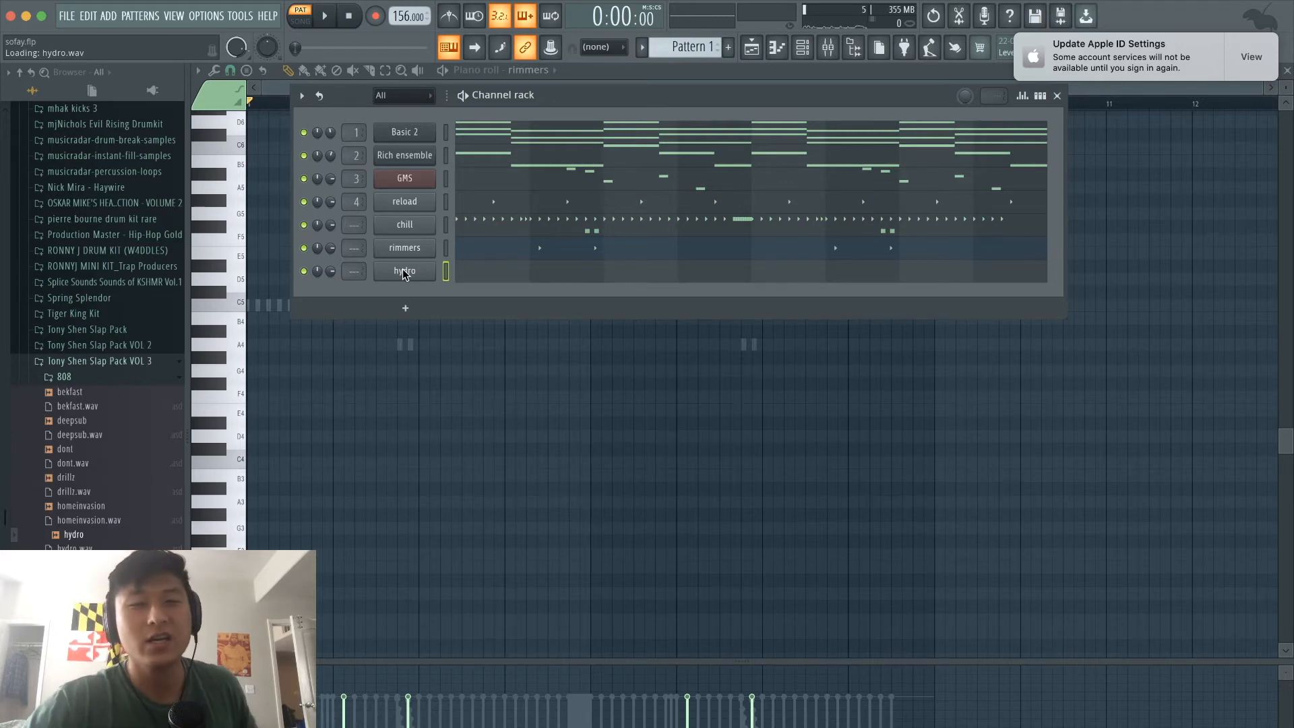
pyautogui.press('F9')
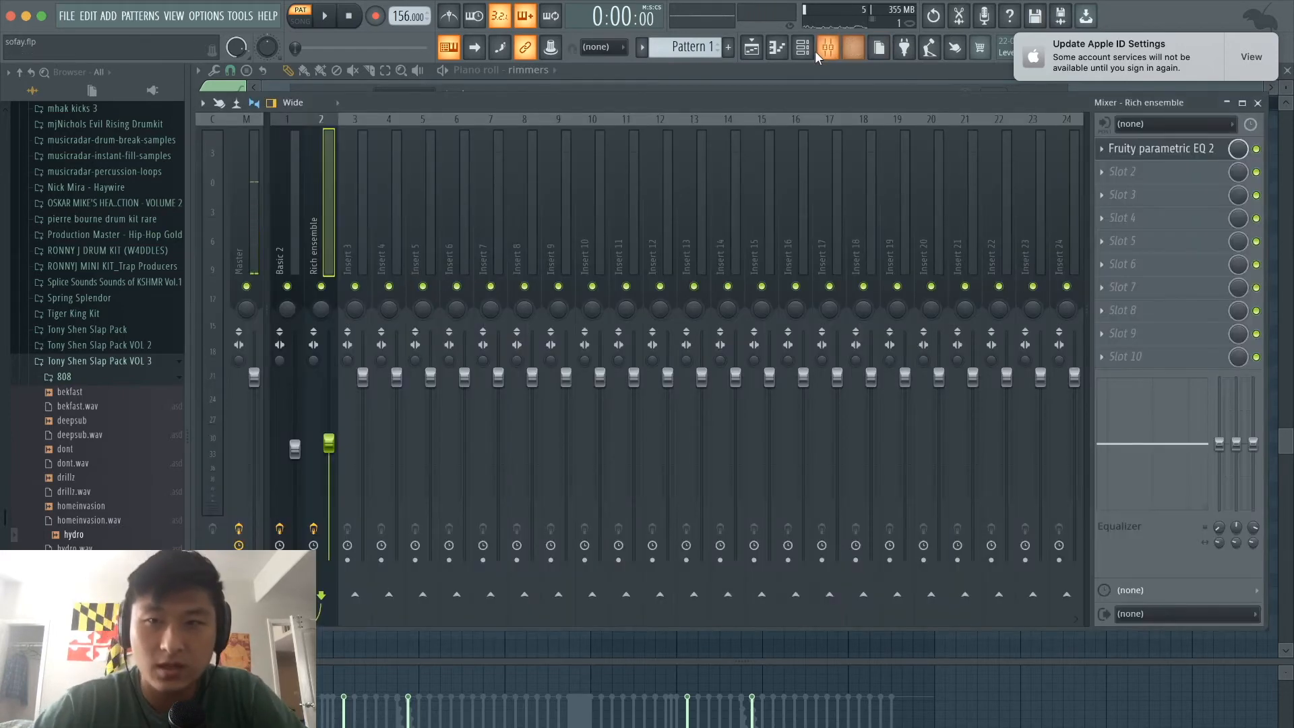
pyautogui.click(812, 50)
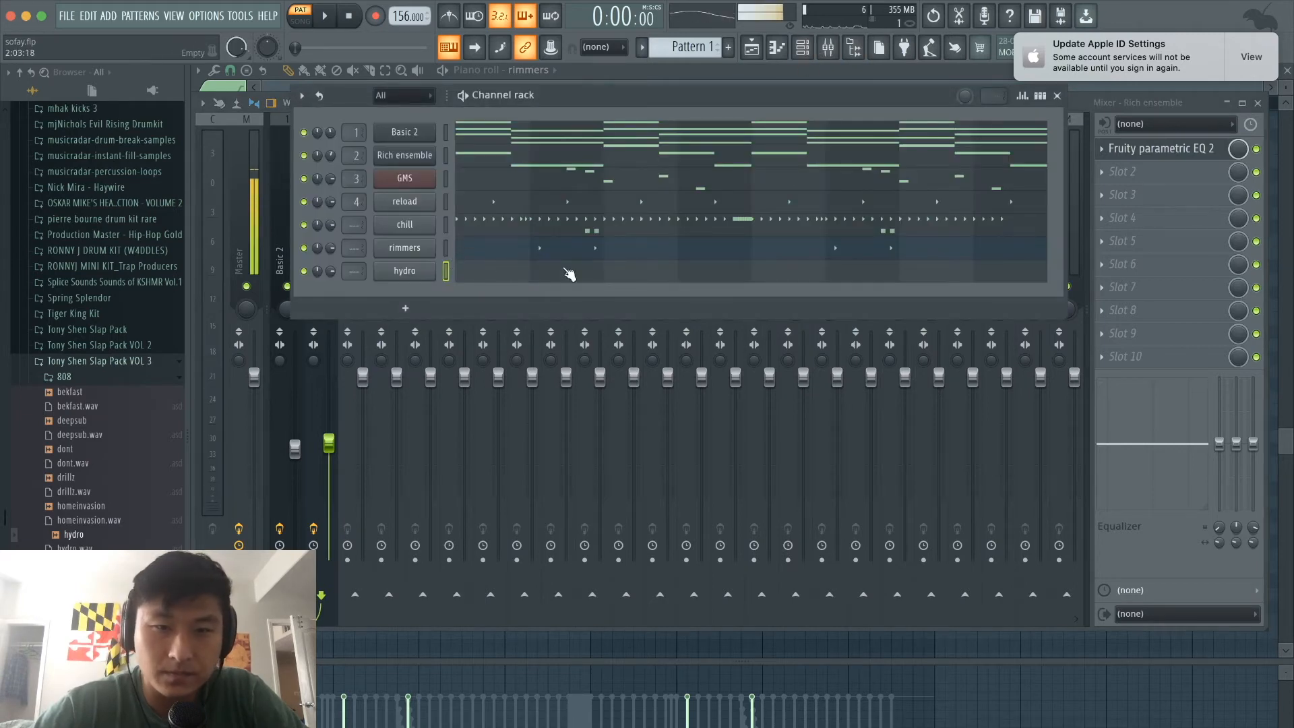
pyautogui.click(485, 268)
pyautogui.click(802, 50)
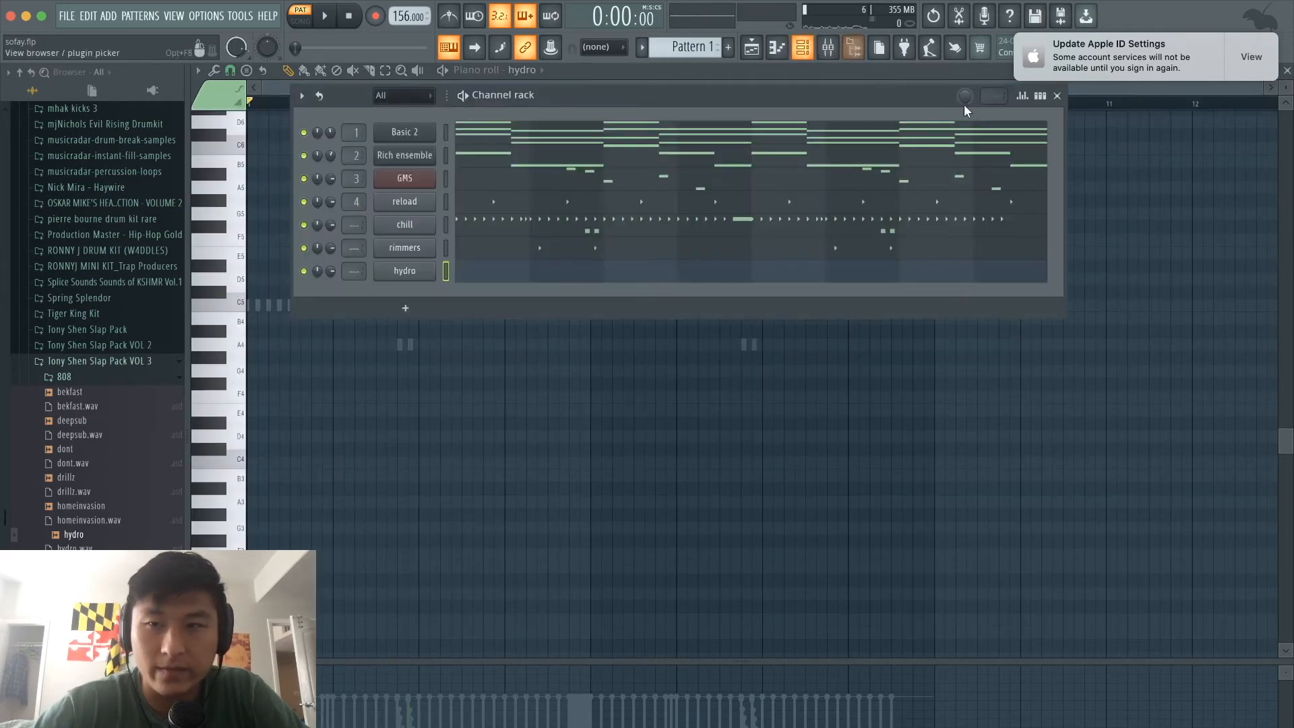
# Show the step sequencer grid and place hydro hits on steps 1, 21, 33 and 39 while playing the pattern
pyautogui.click(1044, 96)
pyautogui.click(463, 271)
pyautogui.press('space')
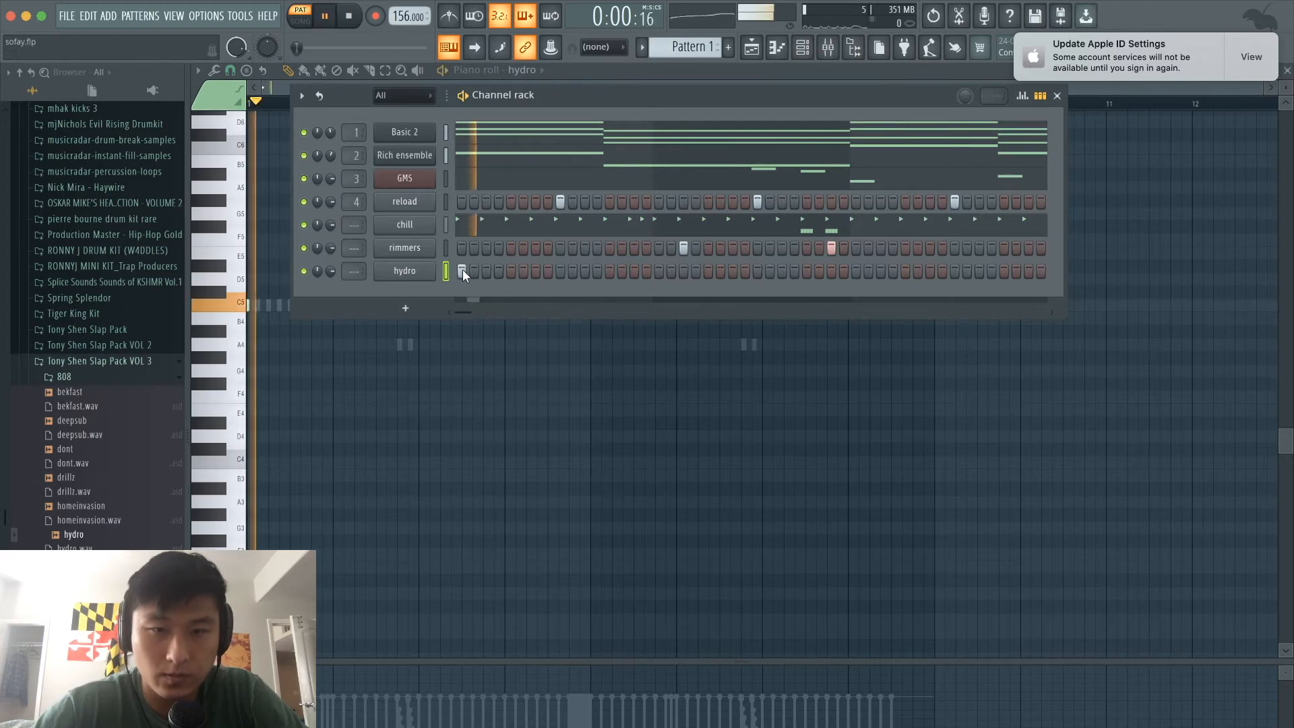
pyautogui.click(708, 271)
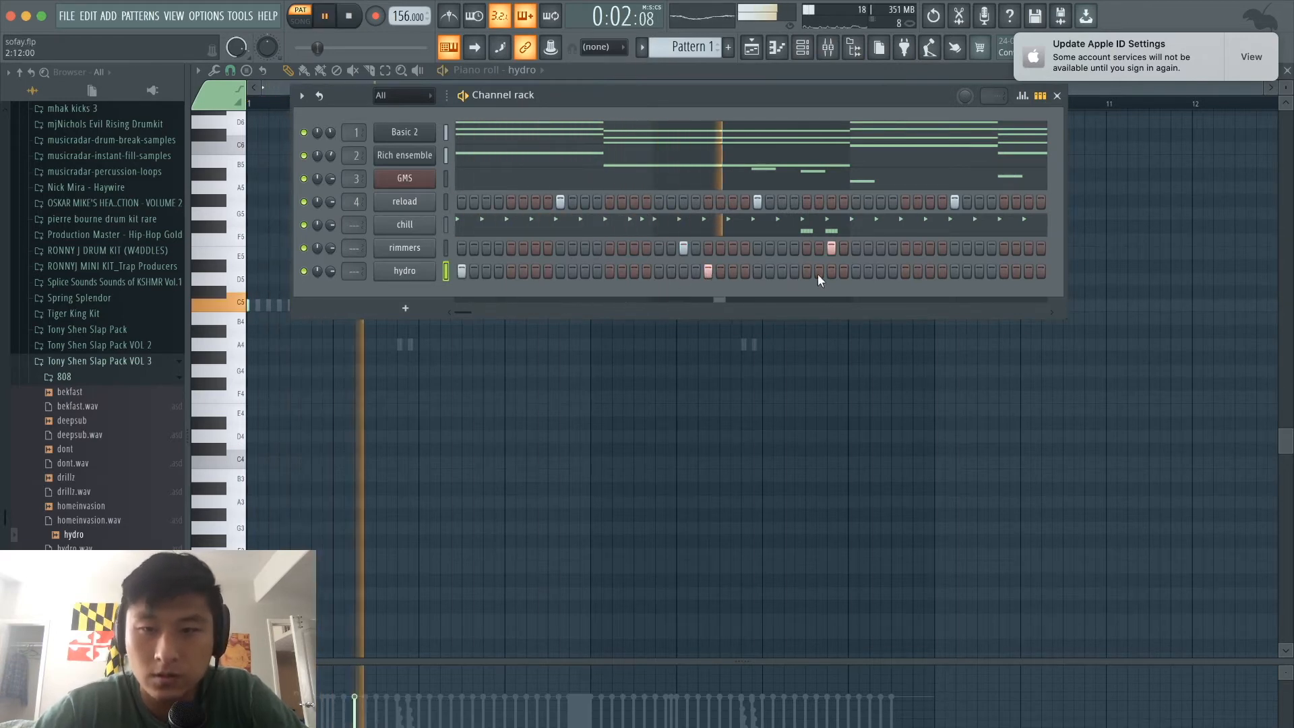
pyautogui.click(857, 271)
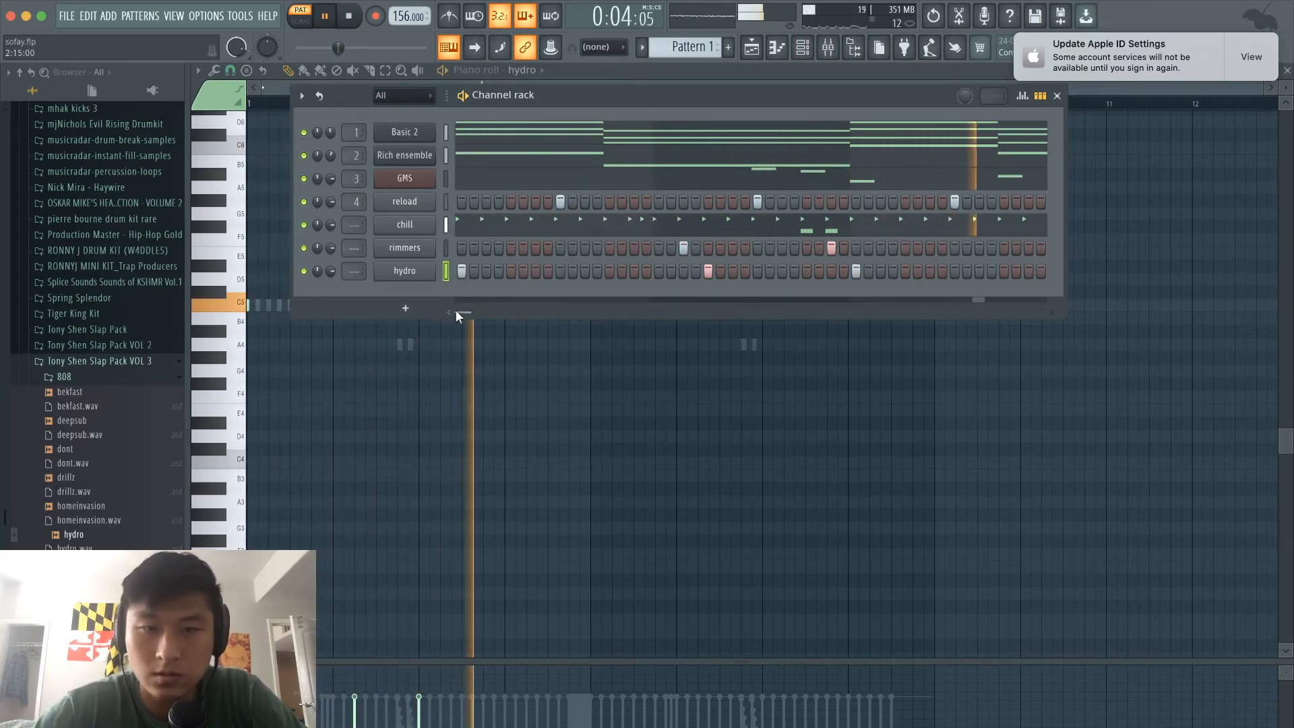
pyautogui.moveTo(467, 312); pyautogui.dragTo(384, 313)
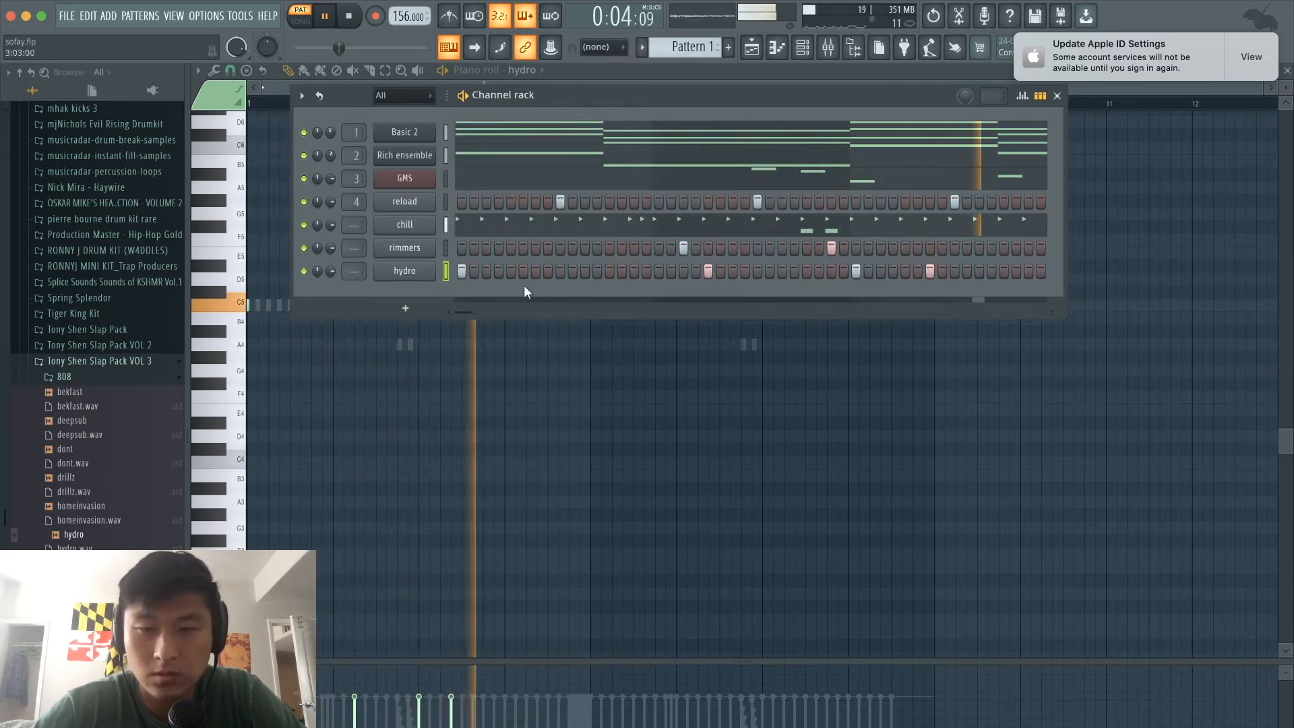
# Place hydro hits on step 5 of bar 4 and step 1 of bar 5
pyautogui.moveTo(479, 309); pyautogui.dragTo(485, 312)
pyautogui.press('space')
pyautogui.press('space')
pyautogui.click(820, 270)
pyautogui.moveTo(483, 310); pyautogui.dragTo(498, 305)
pyautogui.click(606, 269)
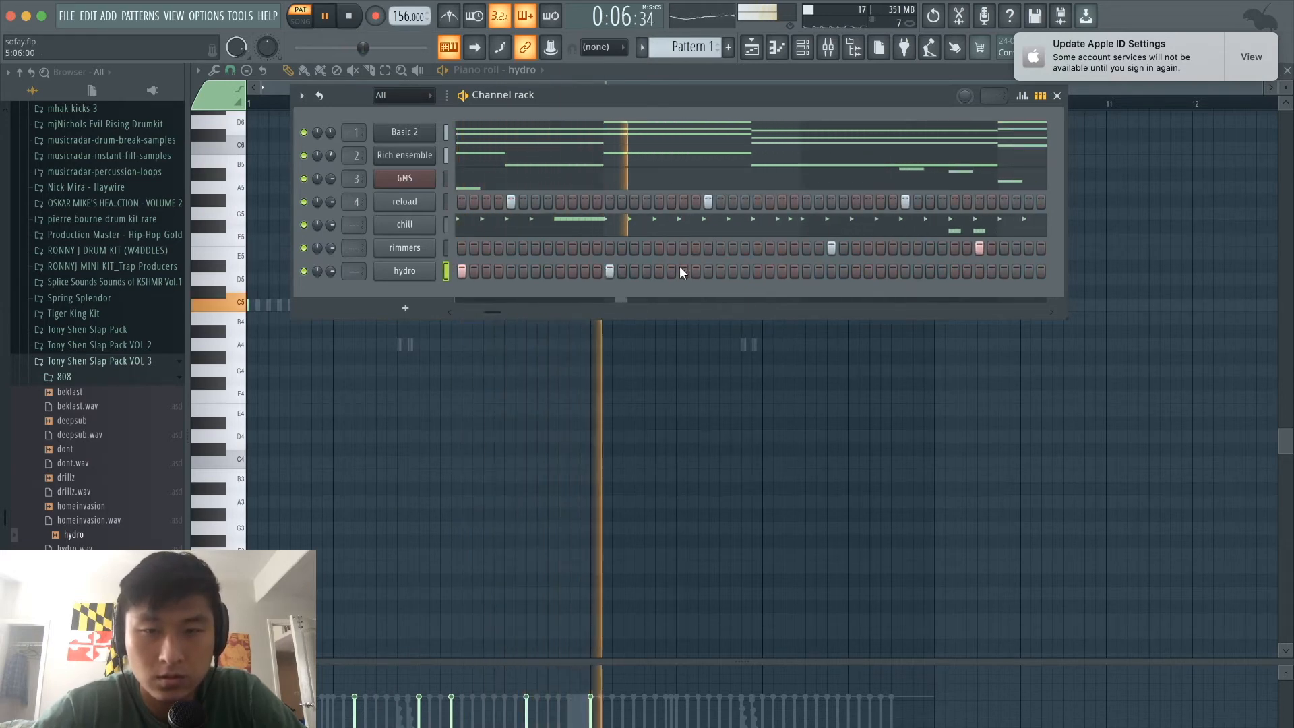
# Place hydro hits on steps 5 and 11 of bar 6 and on step 1 of bar 7
pyautogui.click(856, 271)
pyautogui.click(930, 271)
pyautogui.press('space')
pyautogui.moveTo(495, 308); pyautogui.dragTo(498, 309)
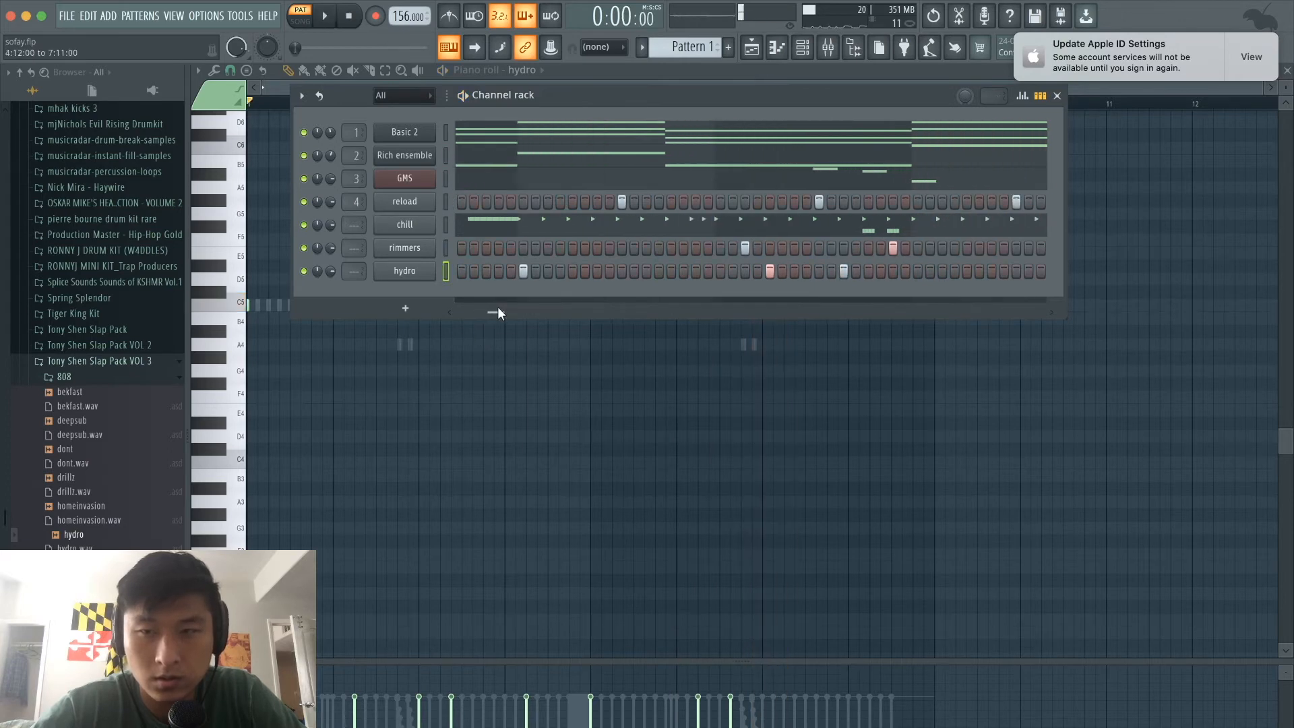
pyautogui.press('space')
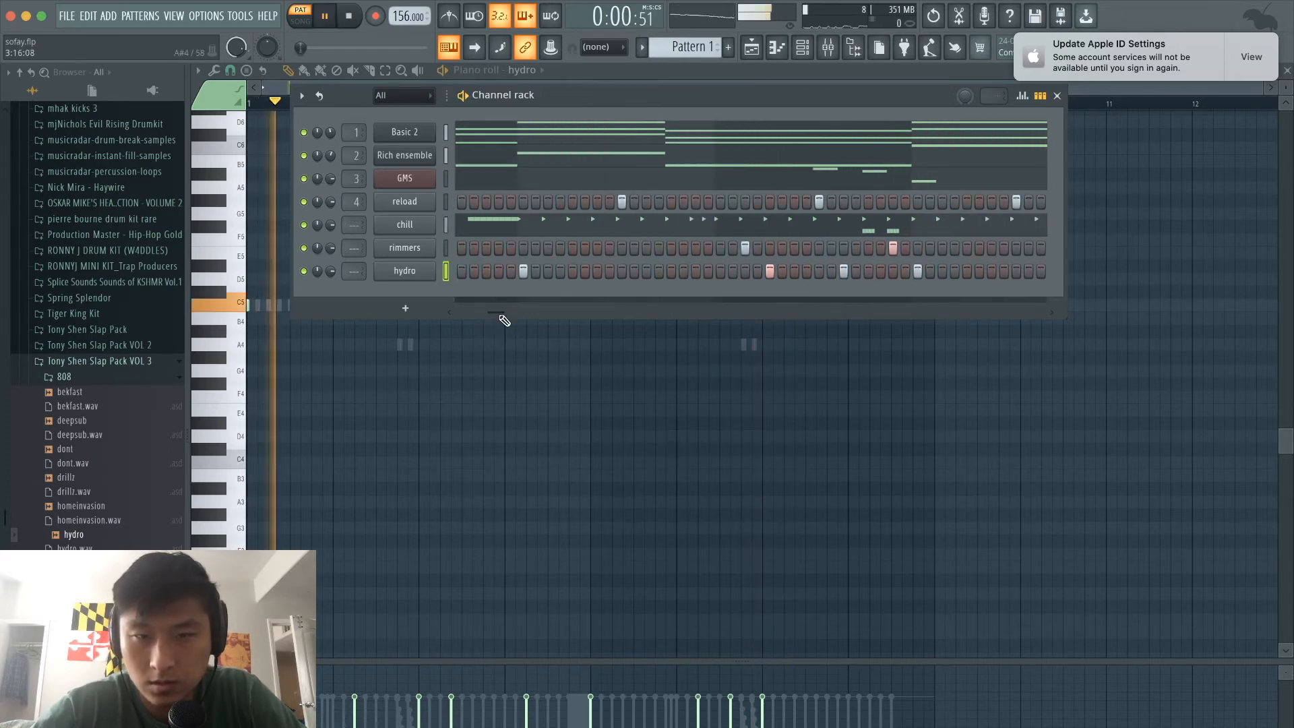
# Place hydro hits on step 13 of bar 7 and step 5 of bar 8, hide the step grid and stop playback
pyautogui.moveTo(497, 310); pyautogui.dragTo(518, 310)
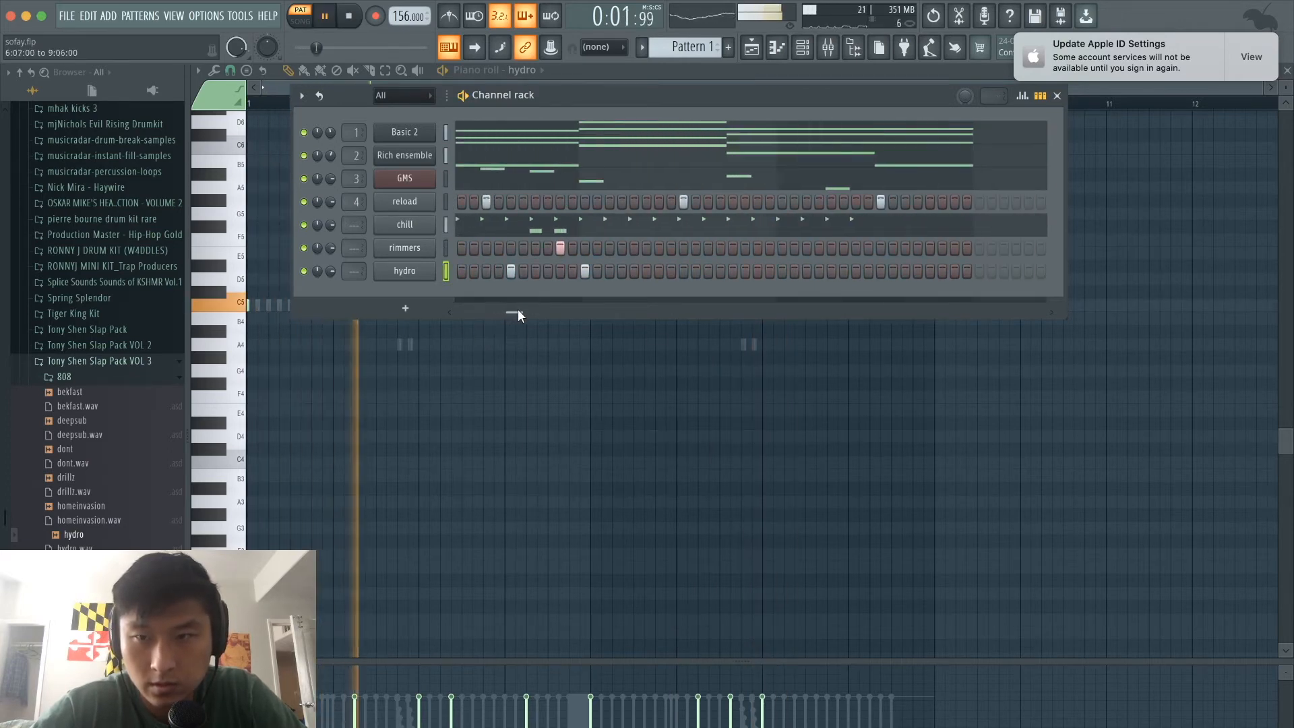
pyautogui.click(634, 271)
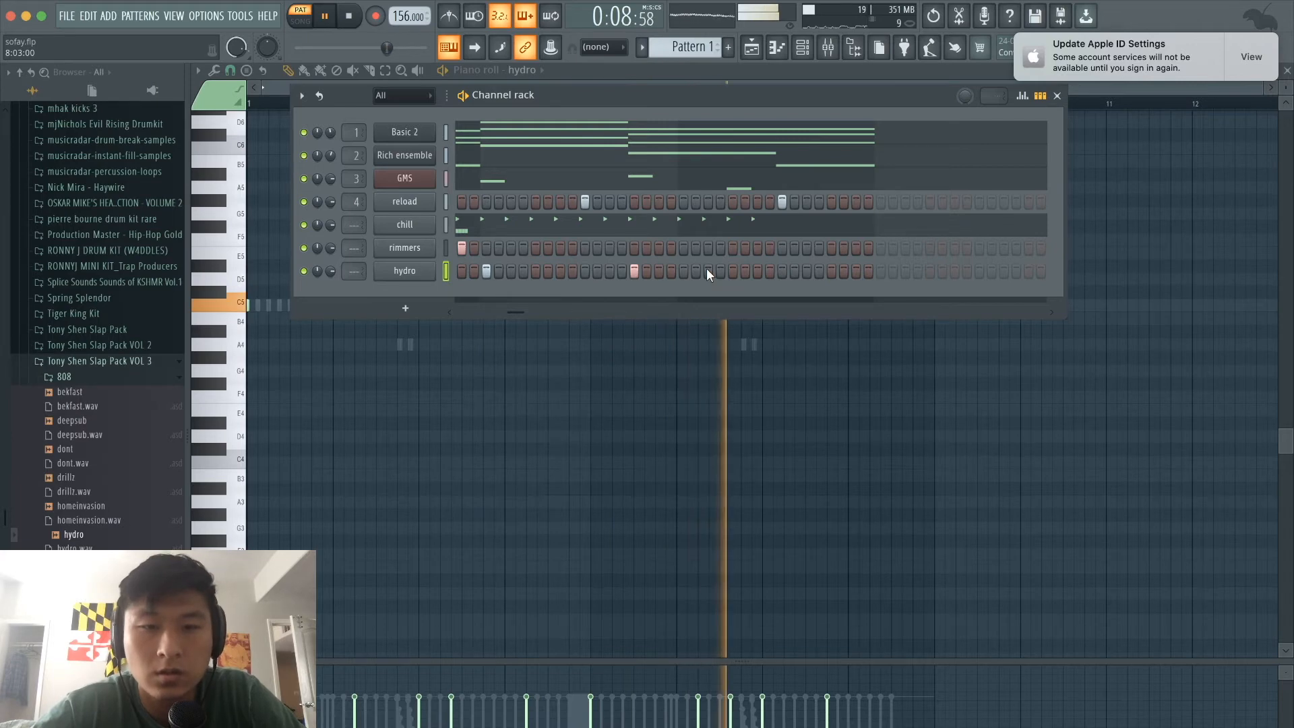
pyautogui.click(733, 271)
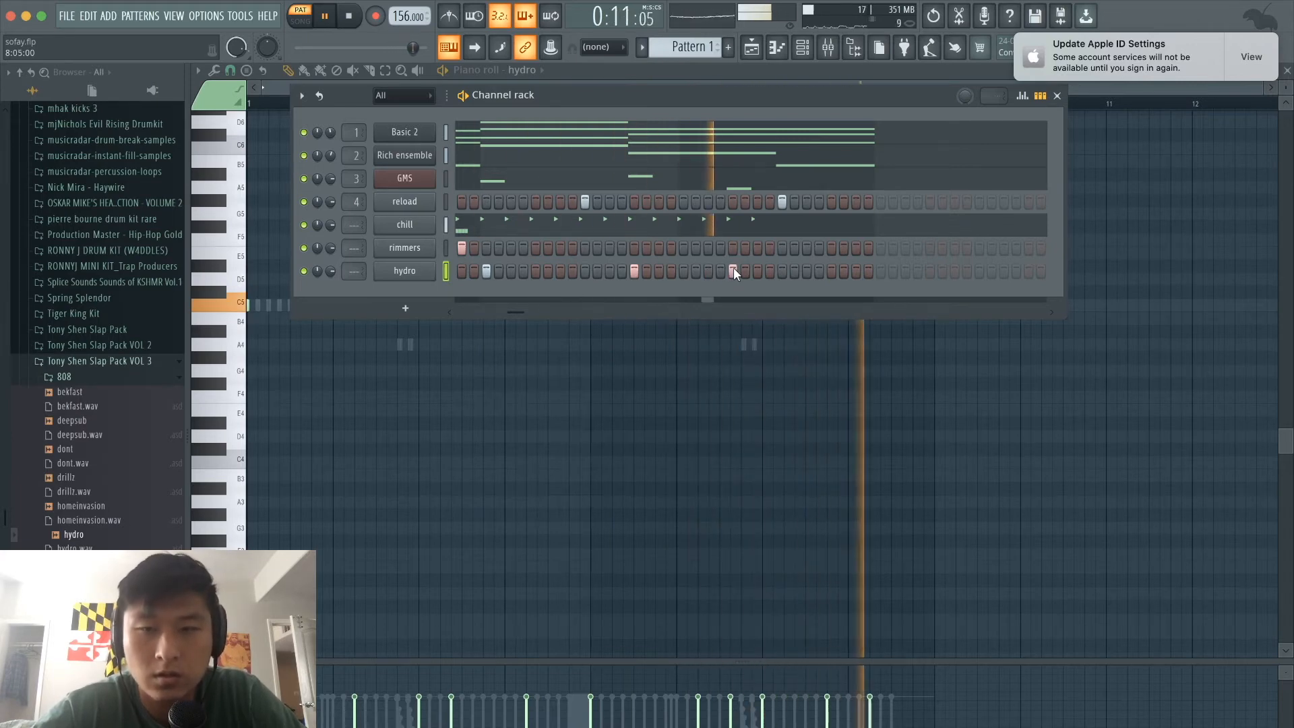
pyautogui.click(1040, 95)
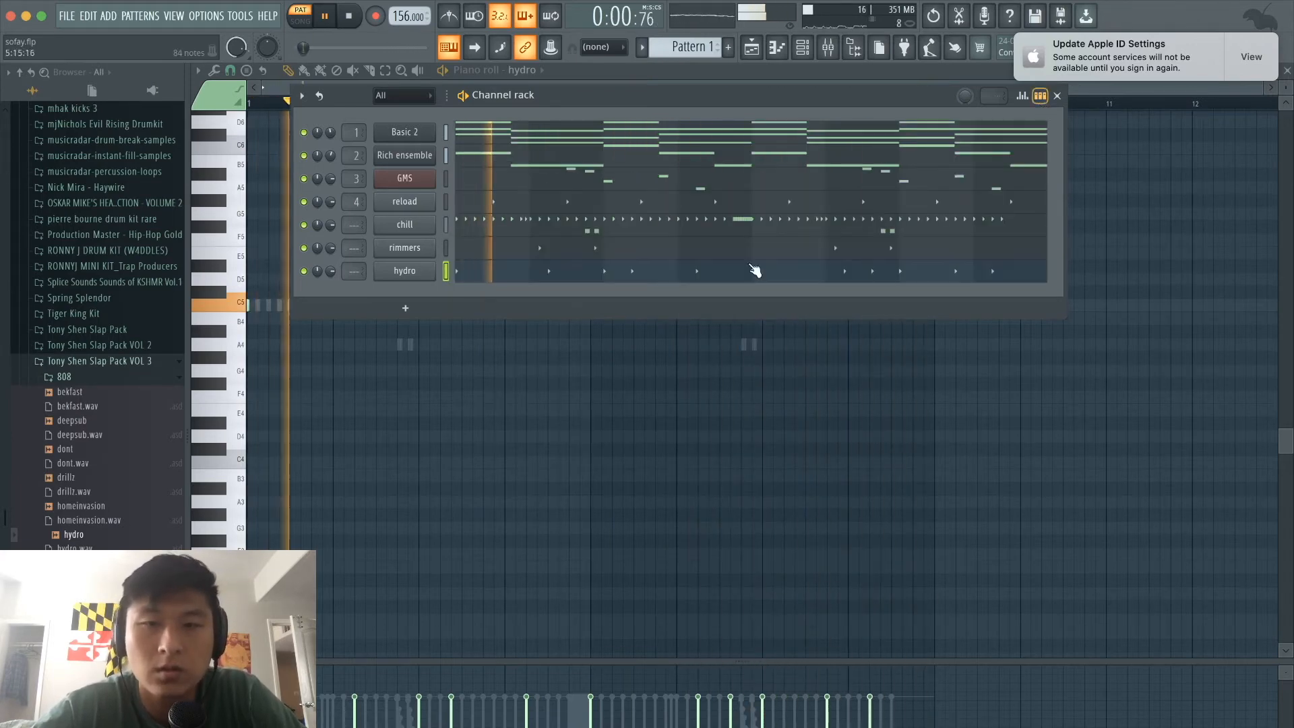
pyautogui.press('space')
# Lengthen the hydro notes so each reaches the next one, and extend the last note to the end of bar 8
pyautogui.click(647, 273)
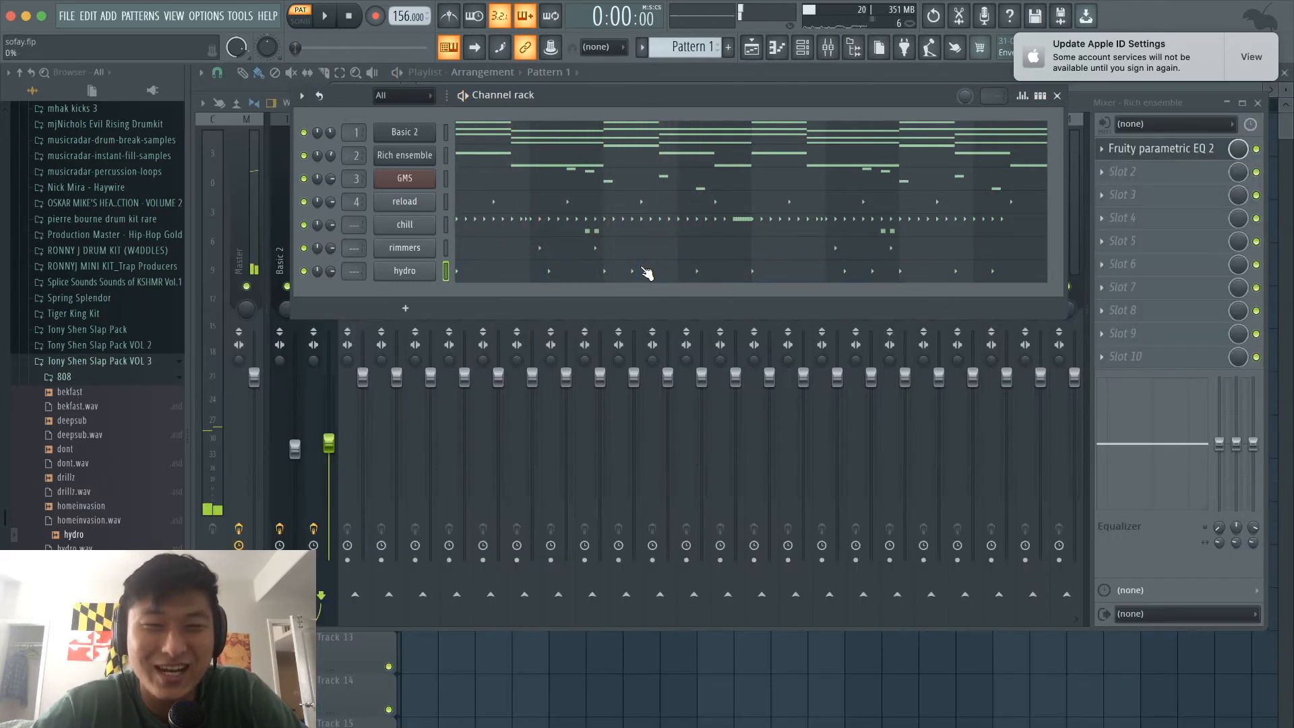
pyautogui.click(647, 273)
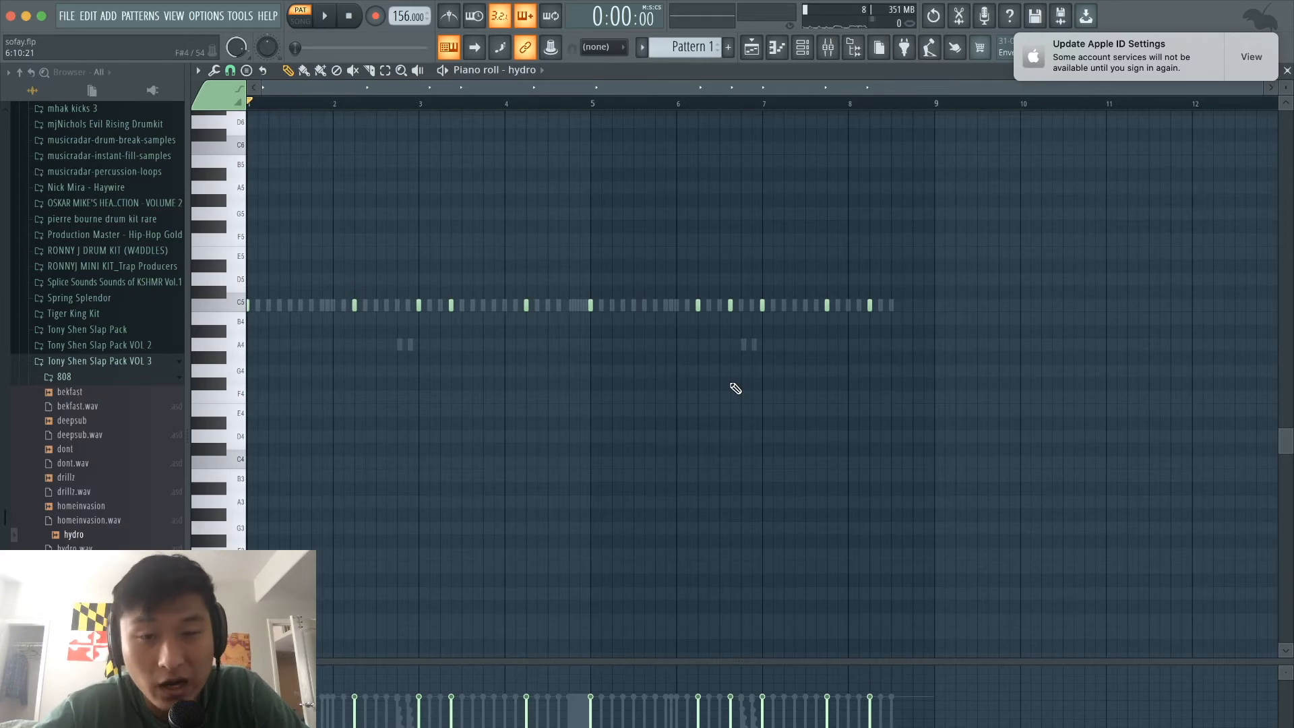
pyautogui.scroll(5, 736, 389)
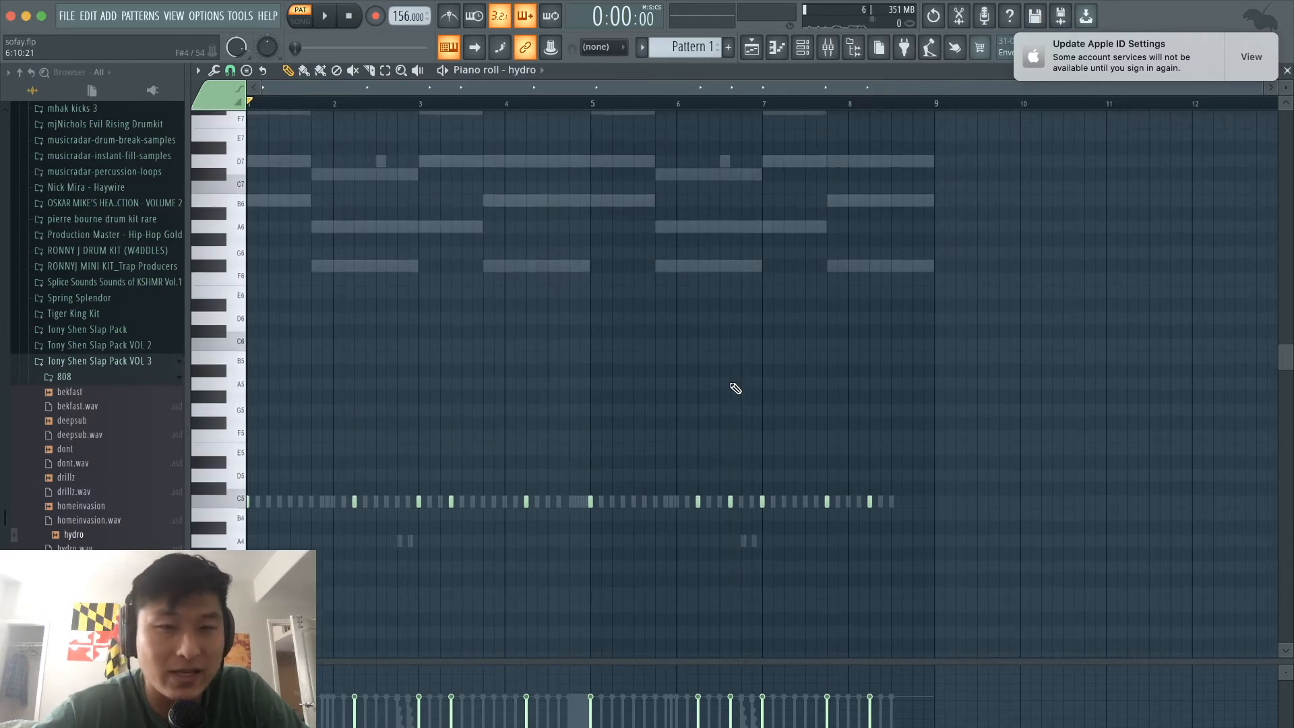
pyautogui.scroll(2, 736, 389)
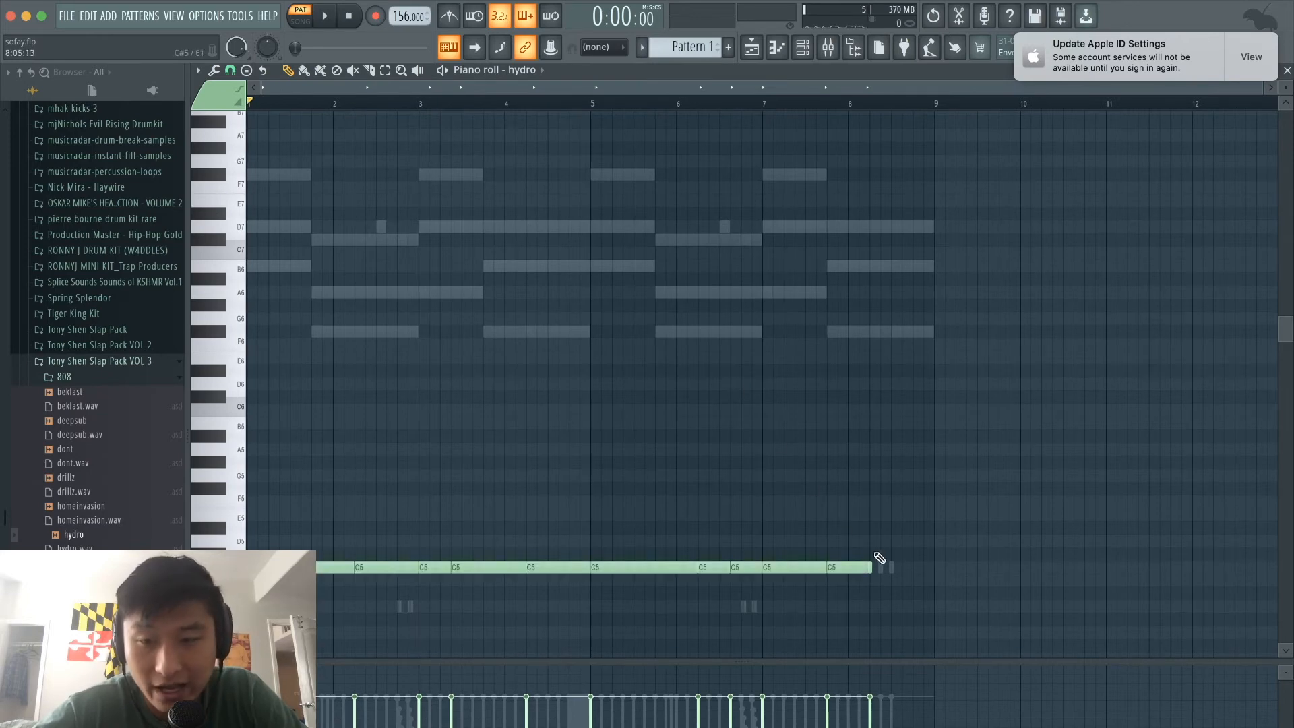
pyautogui.moveTo(874, 565); pyautogui.dragTo(920, 568)
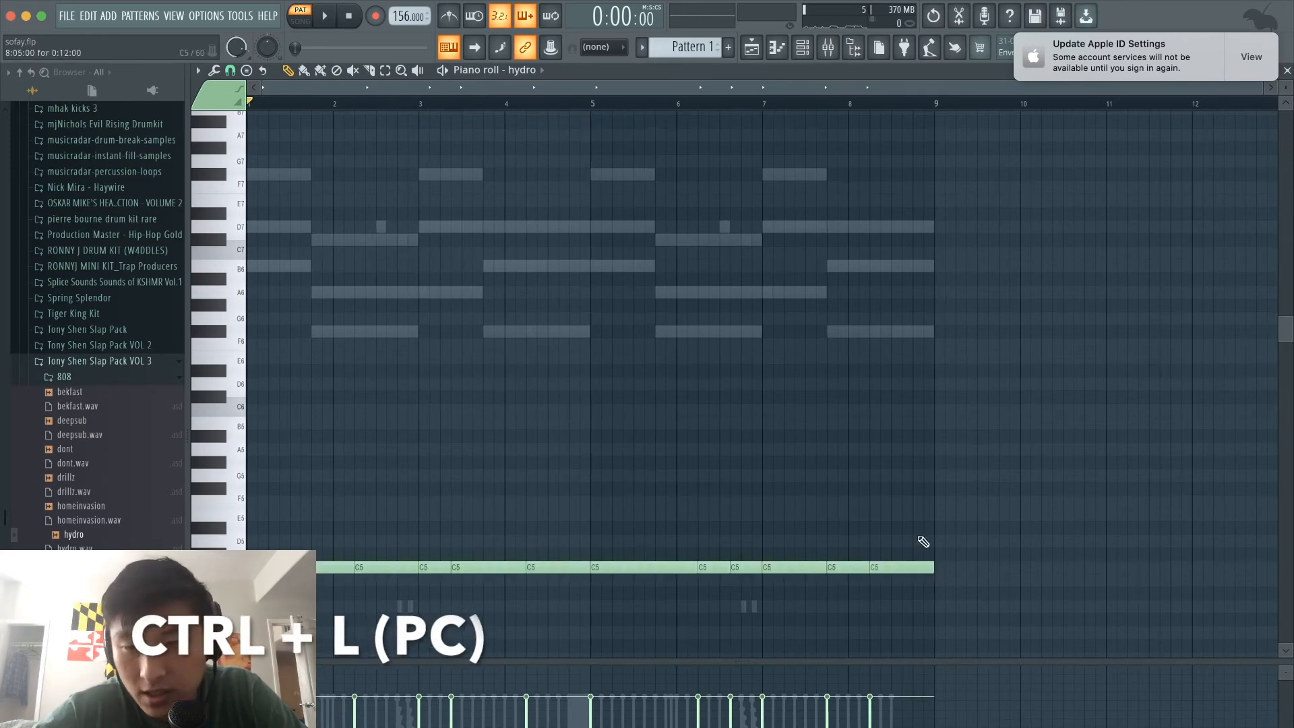
# Open the hydro channel's sample in Edison, detect its pitch regions and close Edison
pyautogui.click(802, 47)
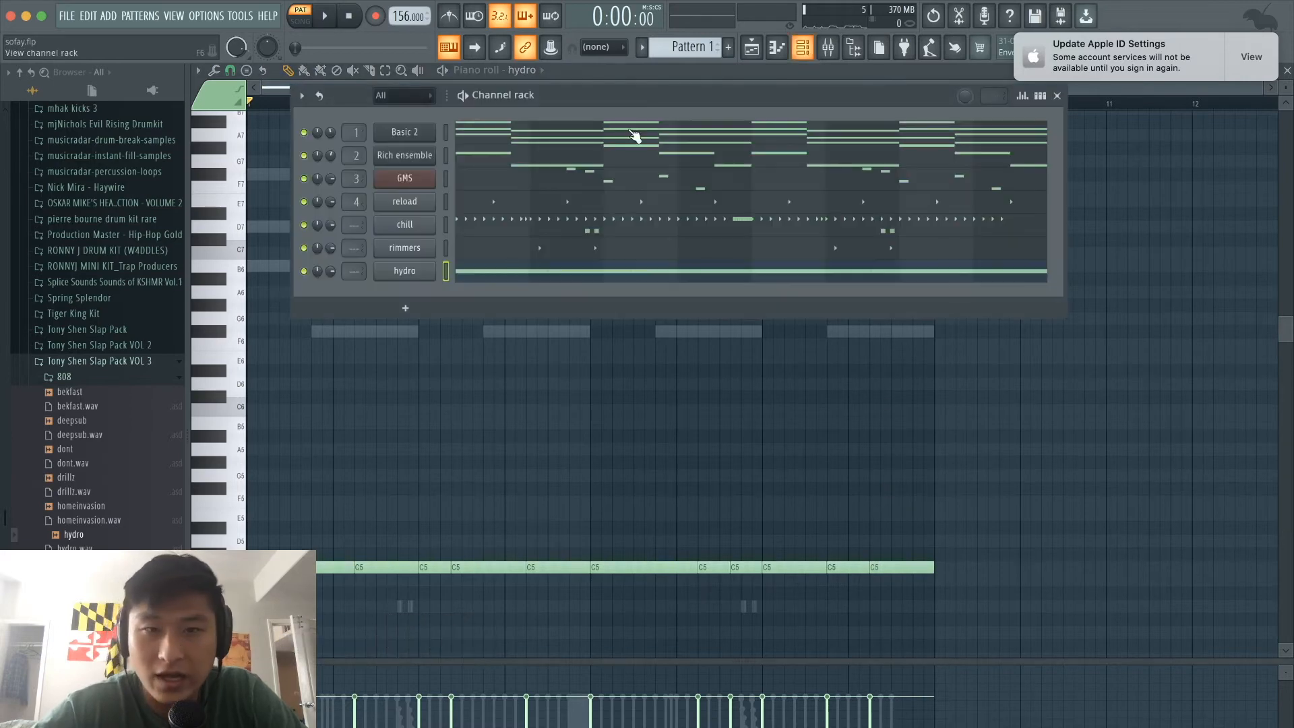
pyautogui.click(424, 272)
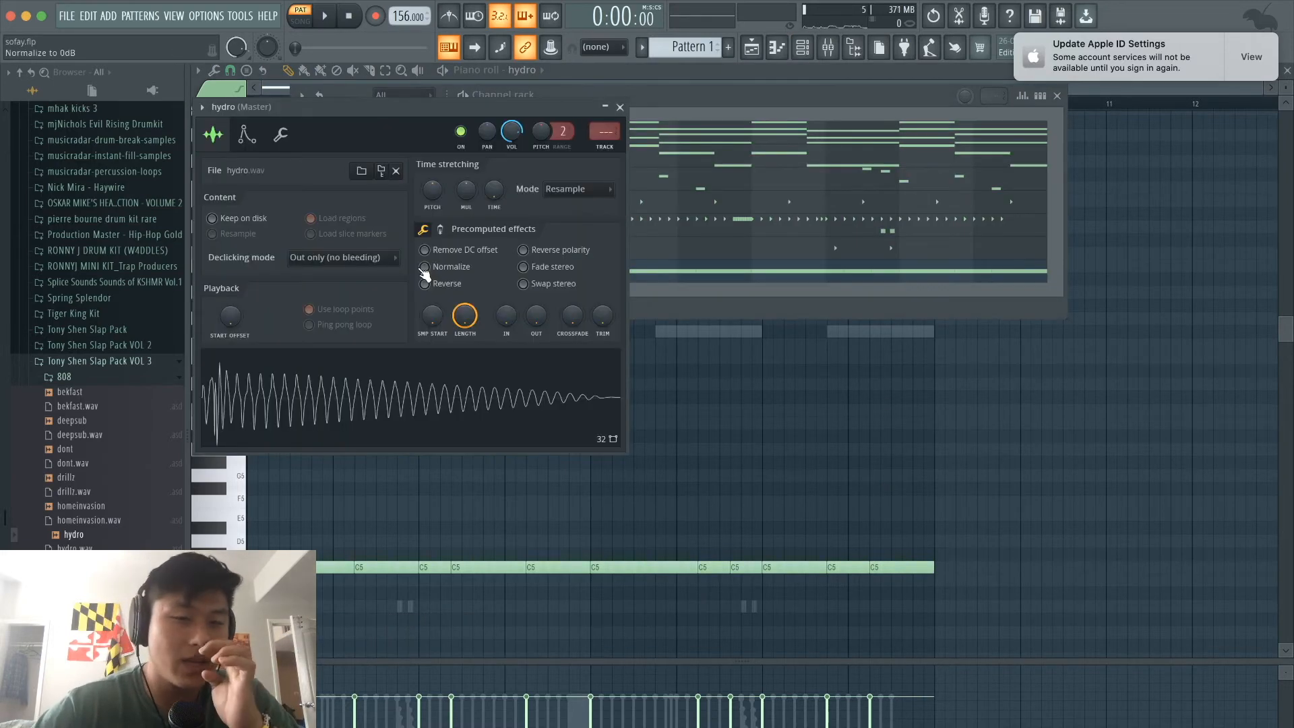
pyautogui.click(247, 135)
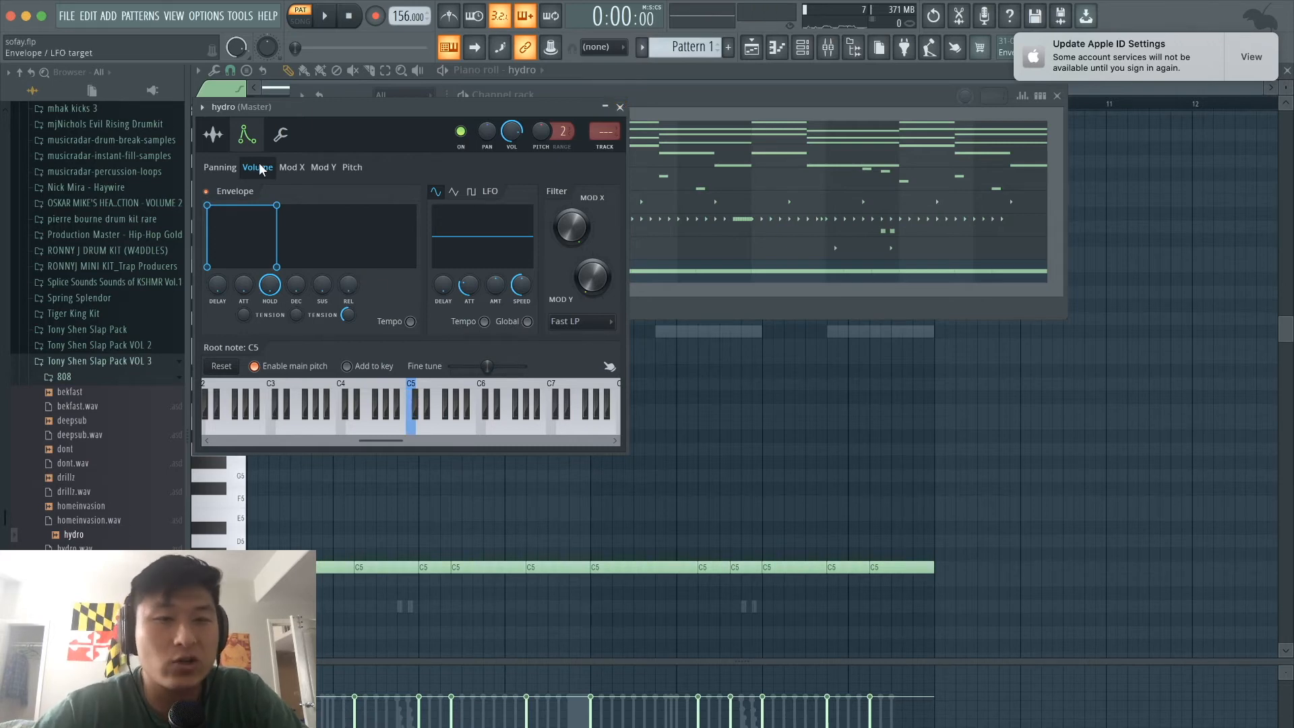
pyautogui.click(213, 135)
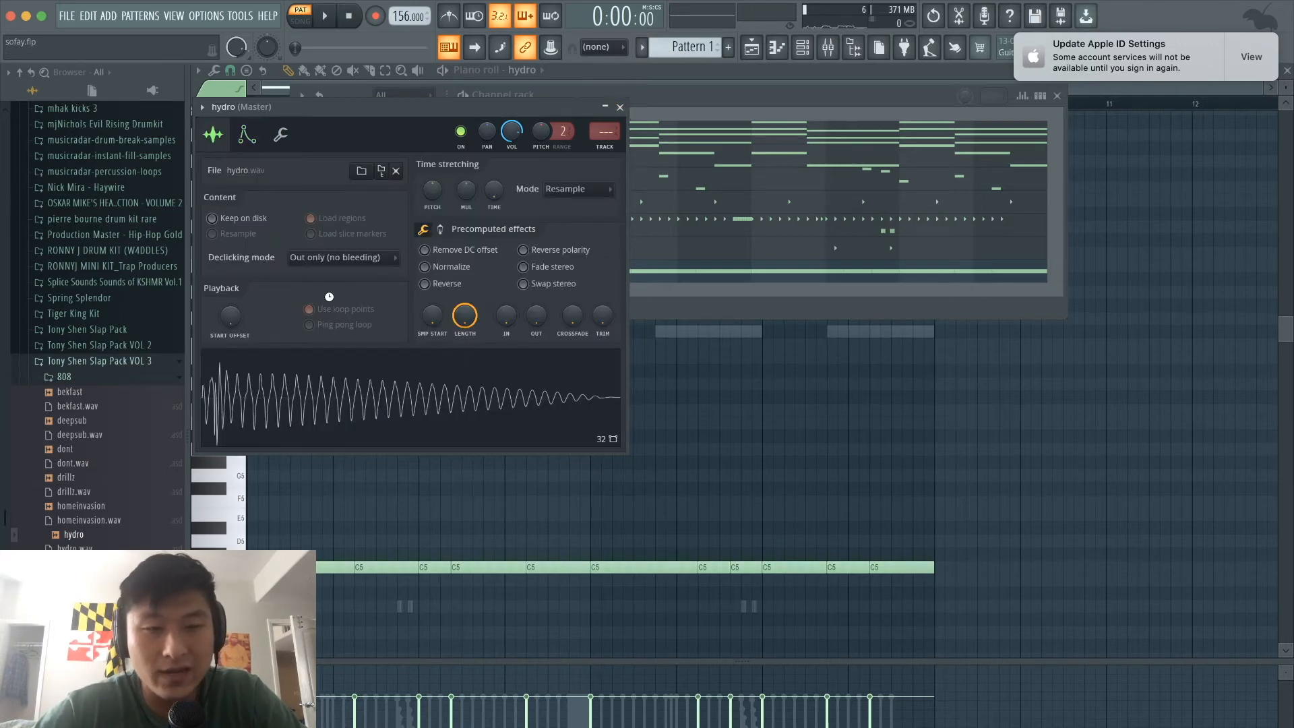
pyautogui.click(349, 213)
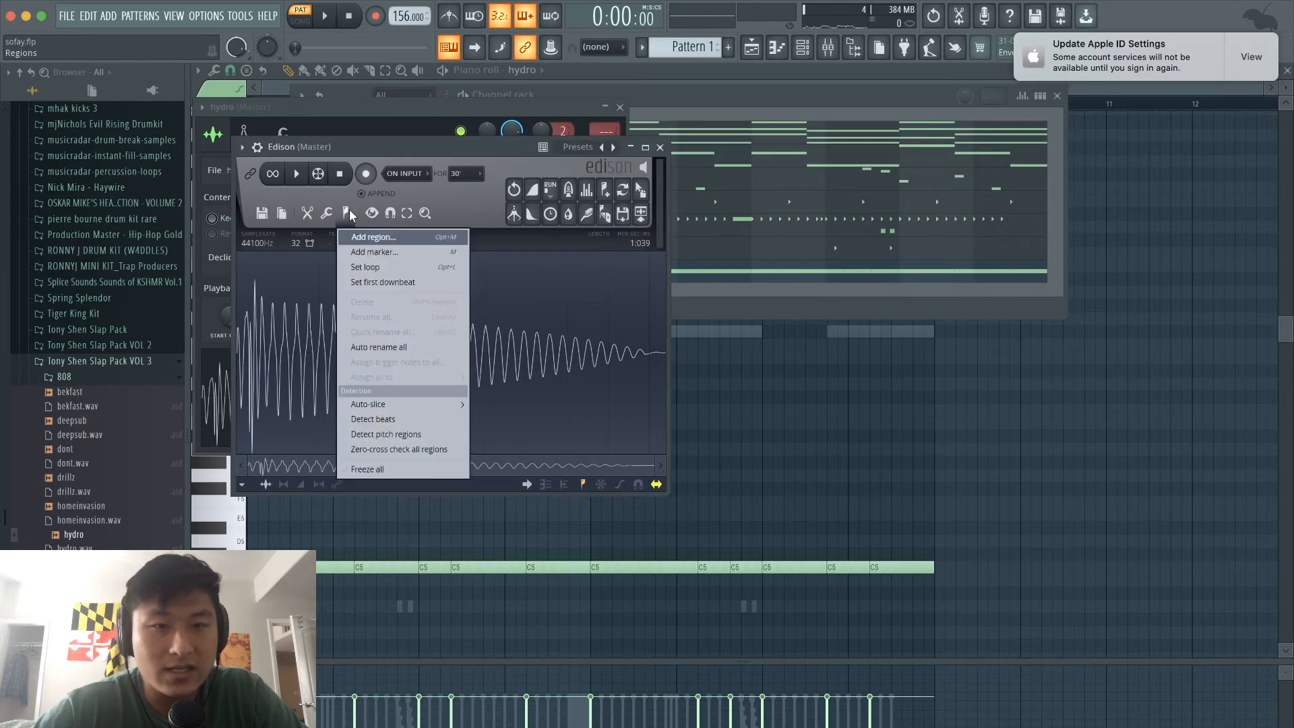
pyautogui.click(371, 433)
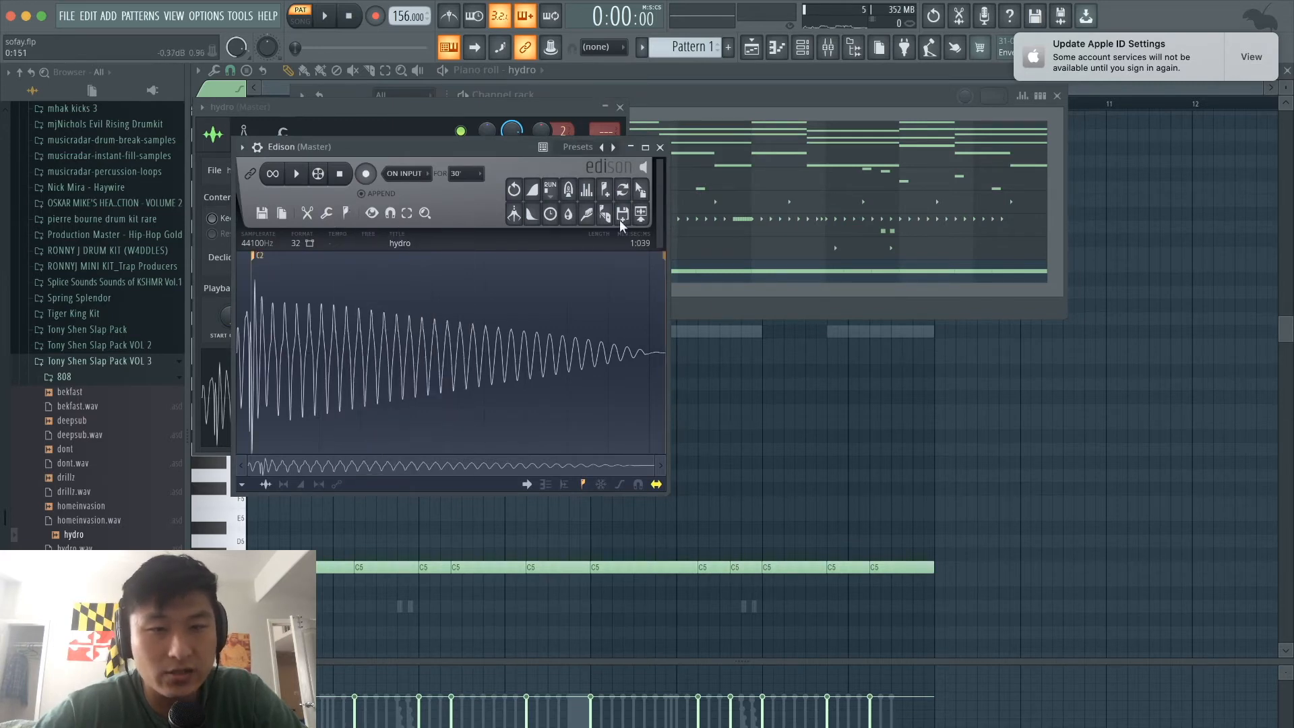
pyautogui.click(660, 147)
# Review the root note and volume envelope settings of the hydro channel, then close its window
pyautogui.press('F9')
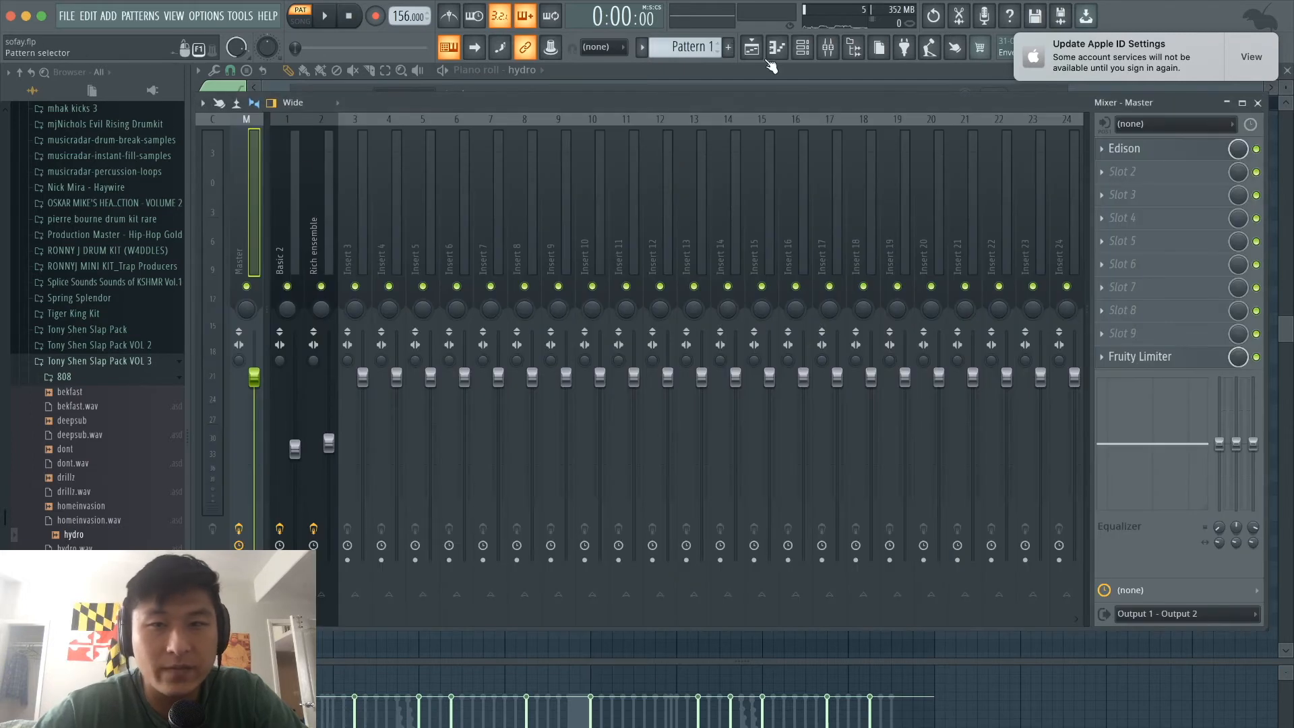
pyautogui.click(805, 47)
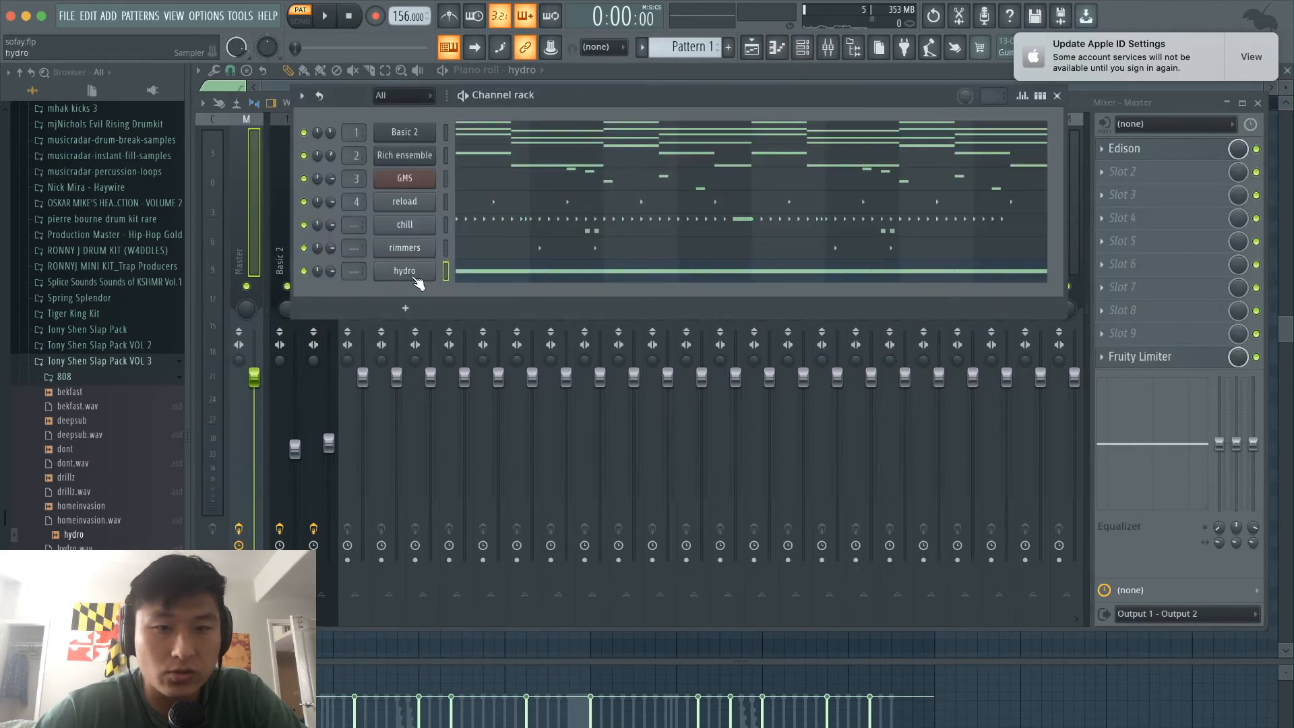
pyautogui.click(413, 273)
pyautogui.click(260, 136)
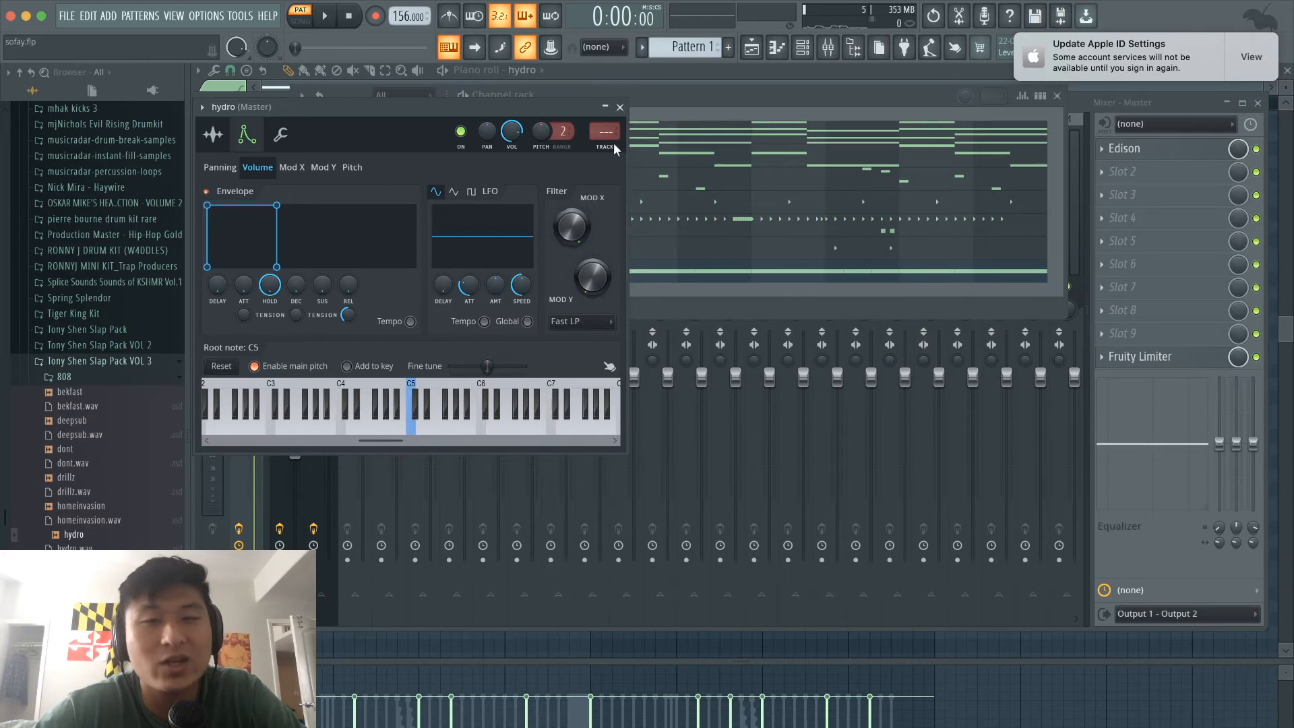
pyautogui.click(620, 107)
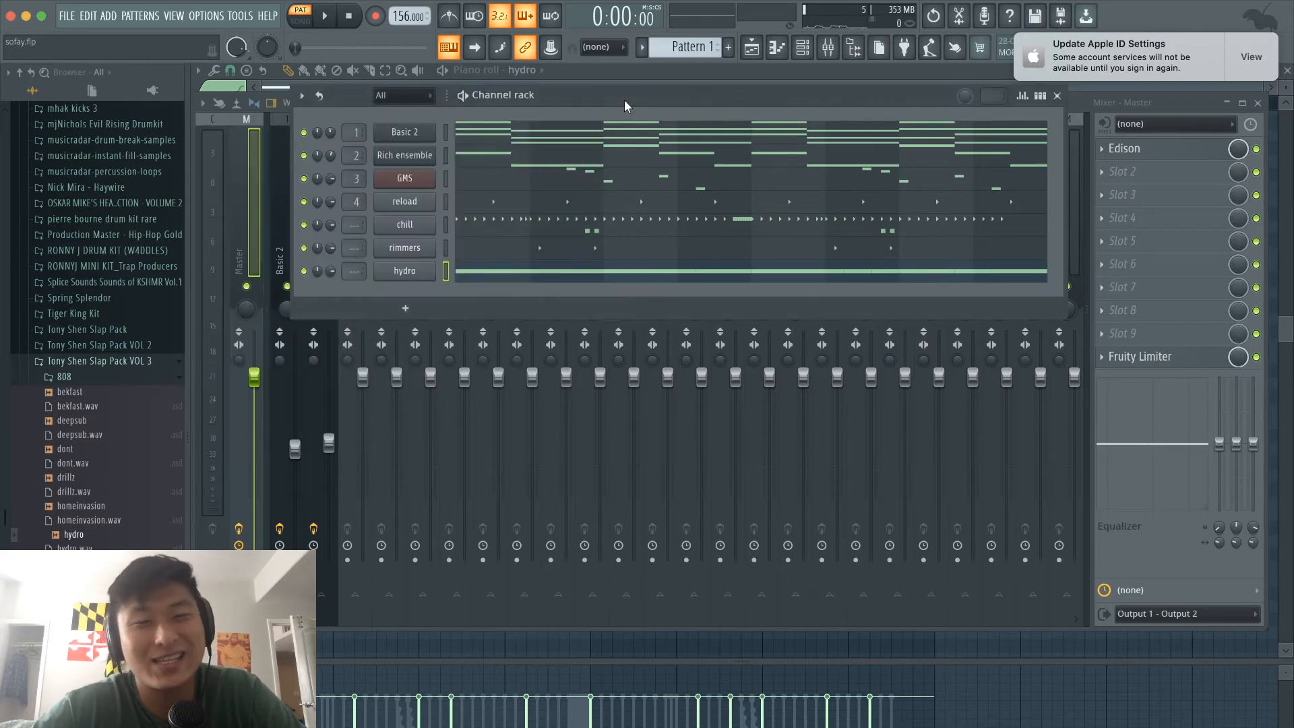
# Open the hydro notes in the piano roll and transpose them all up two octaves and down one semitone to B6
pyautogui.click(554, 272)
pyautogui.scroll(-3, 554, 273)
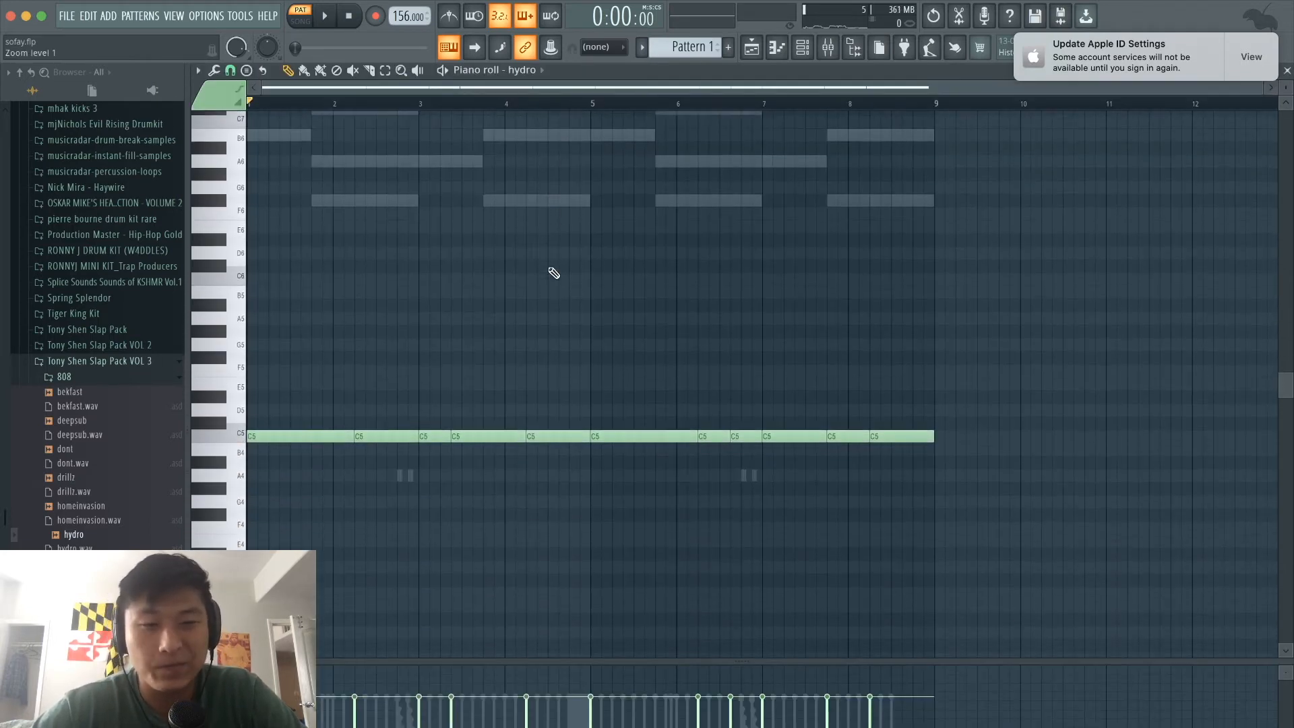
pyautogui.hotkey('ctrl', 'Up')
pyautogui.hotkey('ctrl', 'Up')
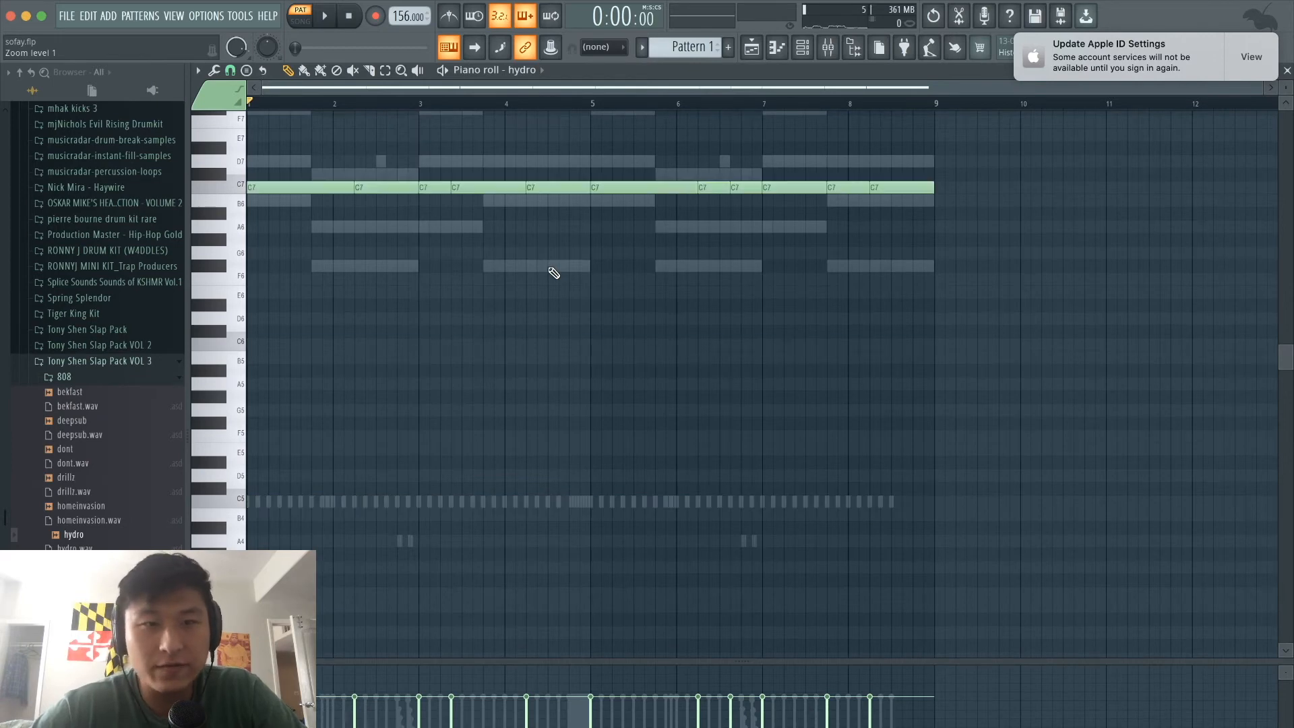
pyautogui.hotkey('shift', 'Down')
pyautogui.scroll(4, 554, 272)
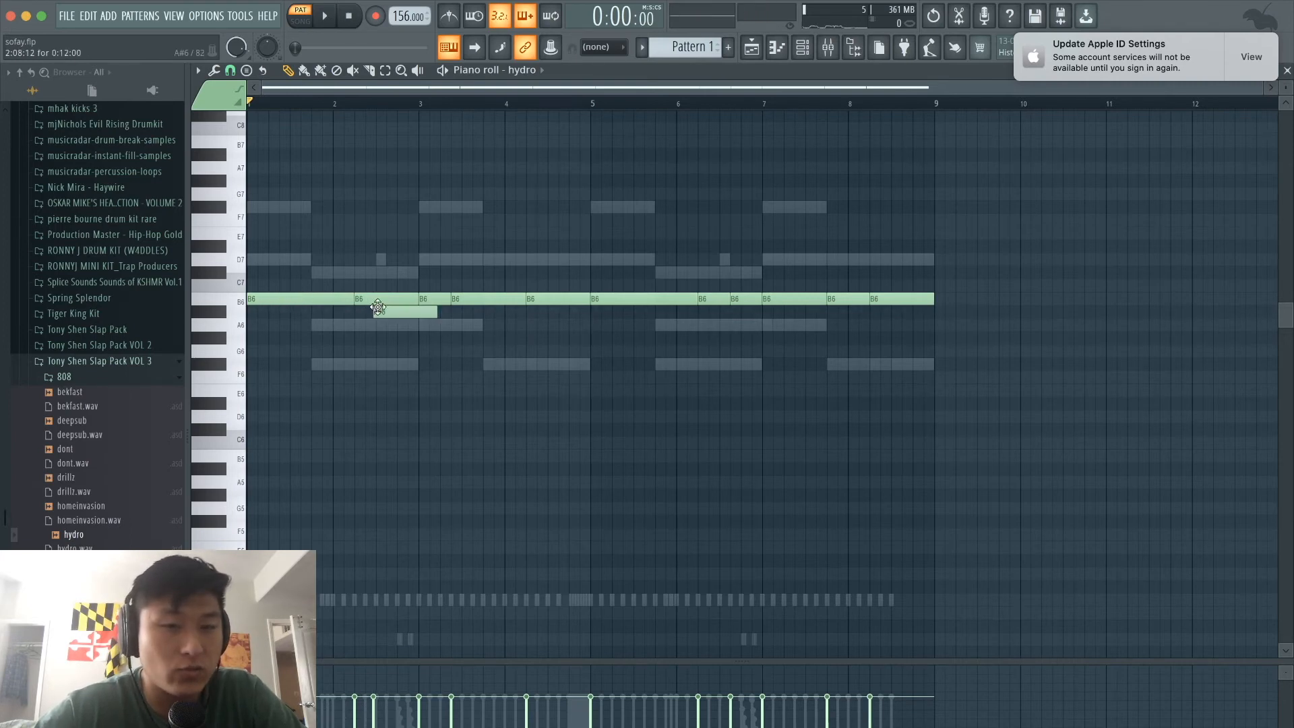
# Move the hydro note starting in bar 2 to F#6 and the two notes in bar 3 to A6, checking with playback
pyautogui.moveTo(372, 308); pyautogui.dragTo(373, 371)
pyautogui.keyDown('ctrl'); pyautogui.scroll(1, 372, 373); pyautogui.keyUp('ctrl')
pyautogui.keyDown('ctrl'); pyautogui.scroll(-1, 373, 373); pyautogui.keyUp('ctrl')
pyautogui.press('space')
pyautogui.moveTo(435, 299); pyautogui.dragTo(480, 326)
pyautogui.moveTo(549, 297); pyautogui.dragTo(548, 364)
pyautogui.press('space')
pyautogui.moveTo(555, 321); pyautogui.dragTo(555, 298)
pyautogui.press('space')
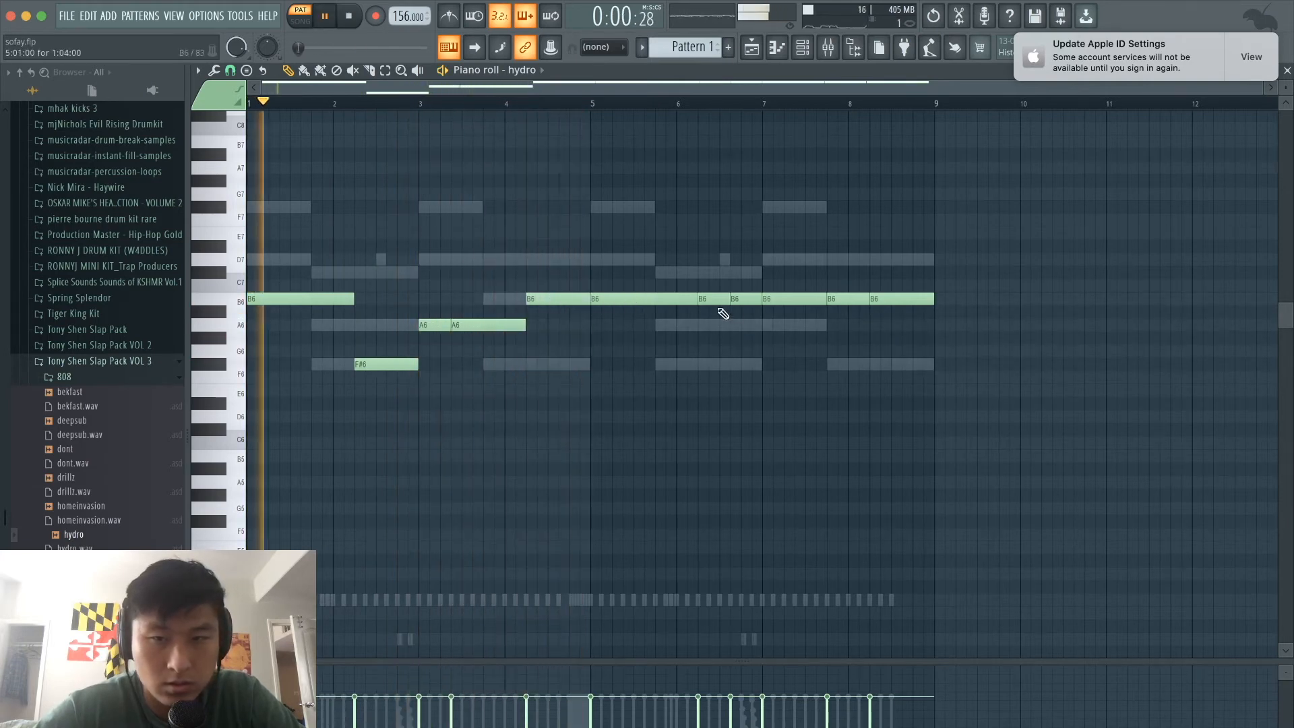
# Lower the two short hydro notes in bar 6 and the last note in bar 7 from B6 to F#6, and play the pattern
pyautogui.moveTo(715, 283)
pyautogui.mouseDown()
pyautogui.moveTo(736, 305)
pyautogui.moveTo(721, 296)
pyautogui.mouseUp()
pyautogui.press('Down')
pyautogui.press('Down')
pyautogui.press('Down')
pyautogui.press('Down')
pyautogui.press('Down')
pyautogui.hotkey('ctrl', 'd')
pyautogui.press('space')
pyautogui.moveTo(857, 300); pyautogui.dragTo(856, 359)
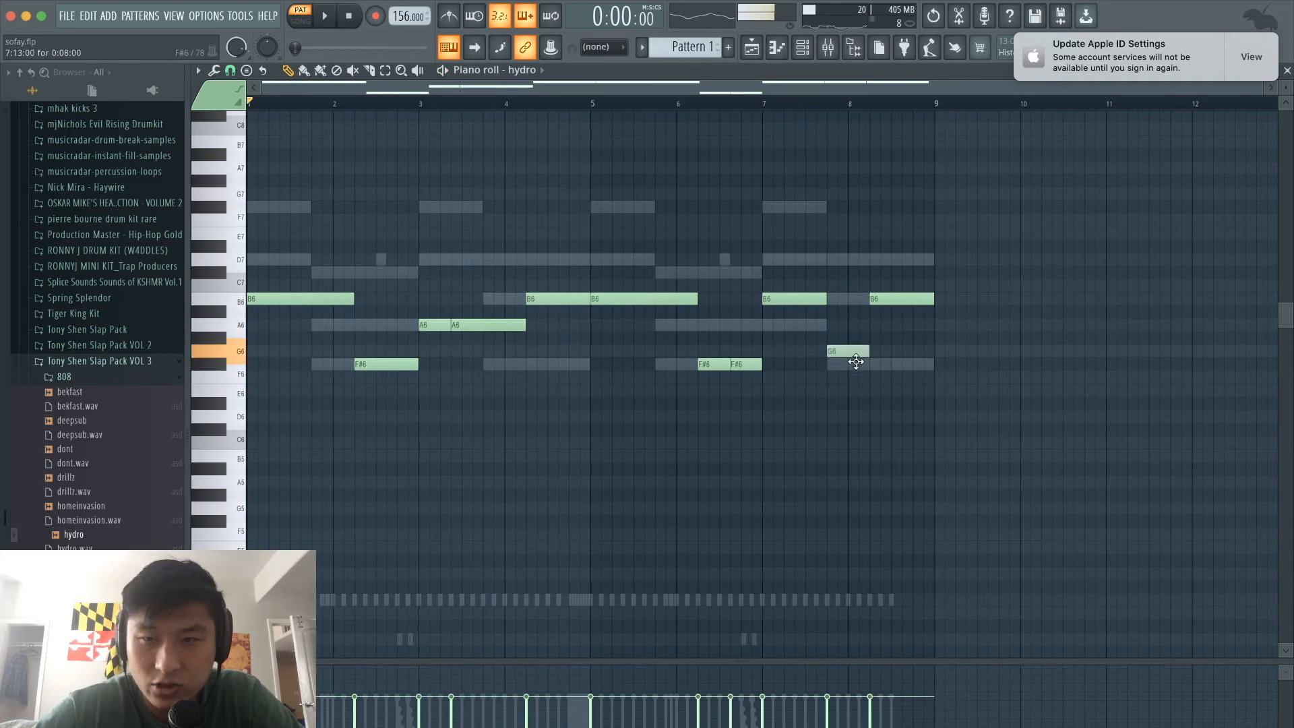
pyautogui.moveTo(900, 300)
pyautogui.mouseDown()
pyautogui.moveTo(902, 365)
pyautogui.moveTo(898, 299)
pyautogui.mouseUp()
pyautogui.press('space')
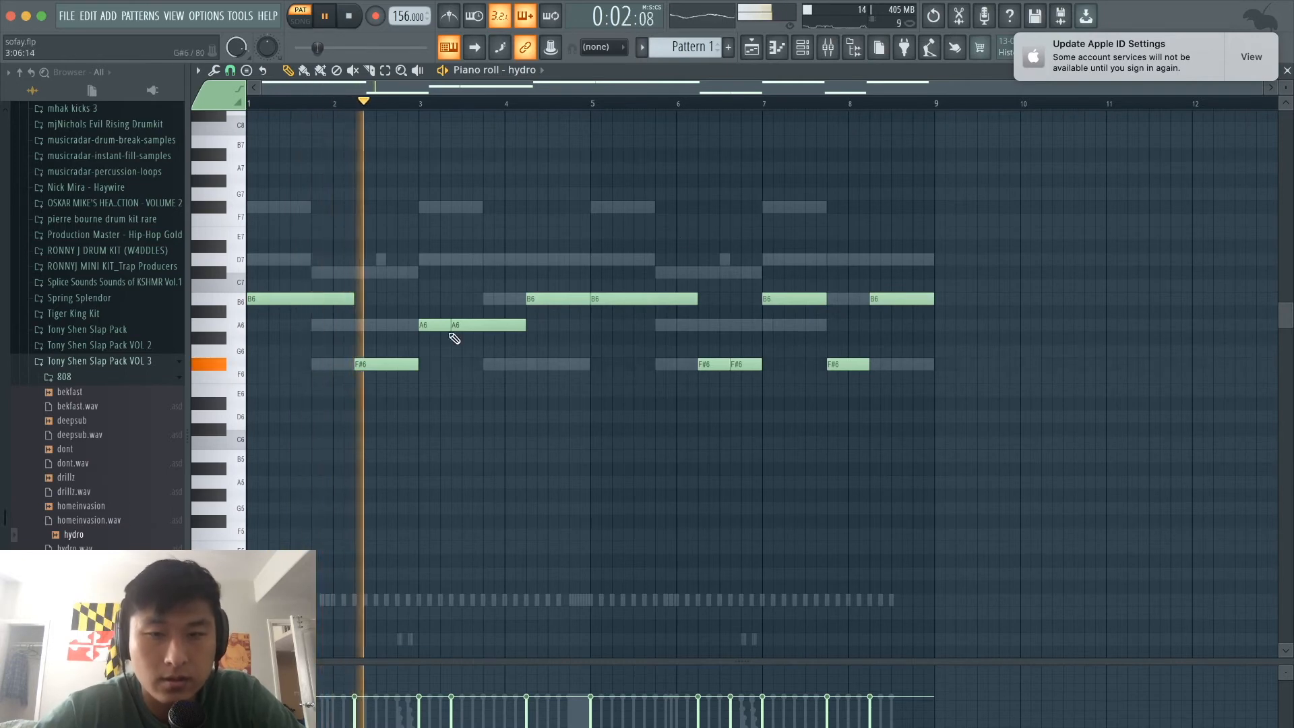
# Raise the four F#6 hydro notes one octave and listen to the pattern
pyautogui.moveTo(383, 347); pyautogui.dragTo(873, 434)
pyautogui.hotkey('ctrl', 'Up')
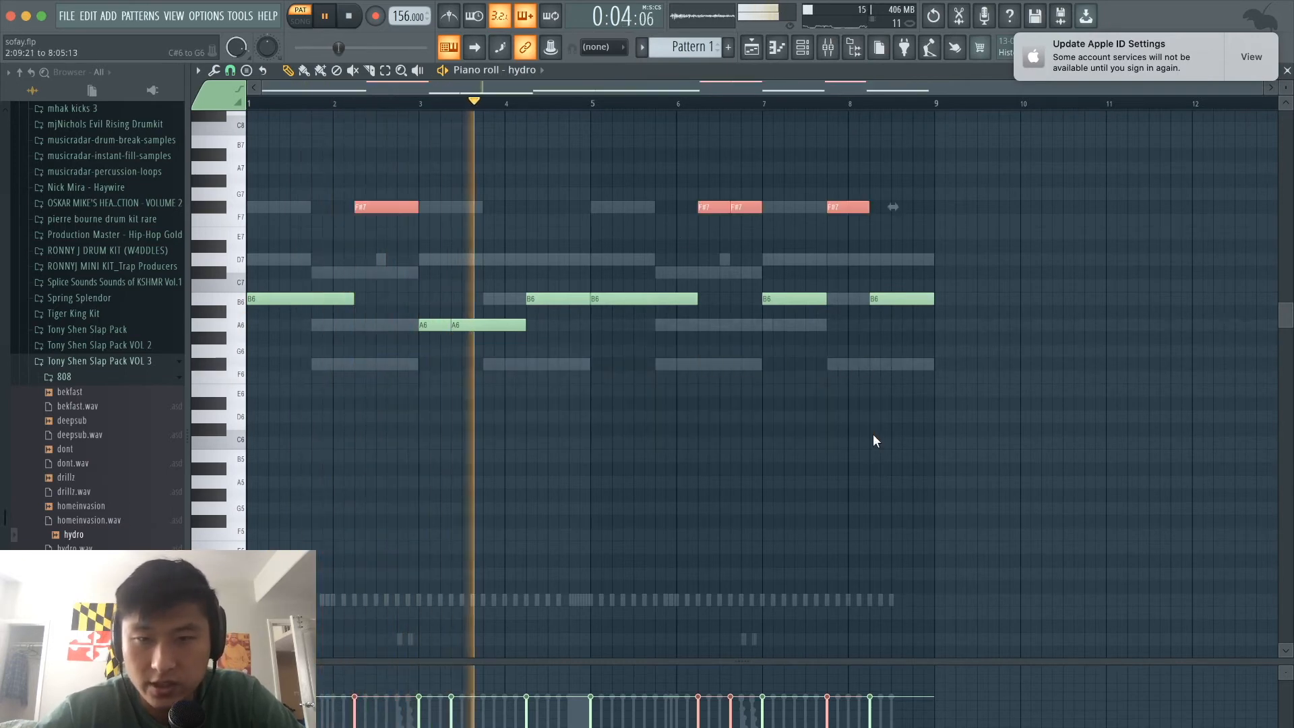
pyautogui.click(588, 400)
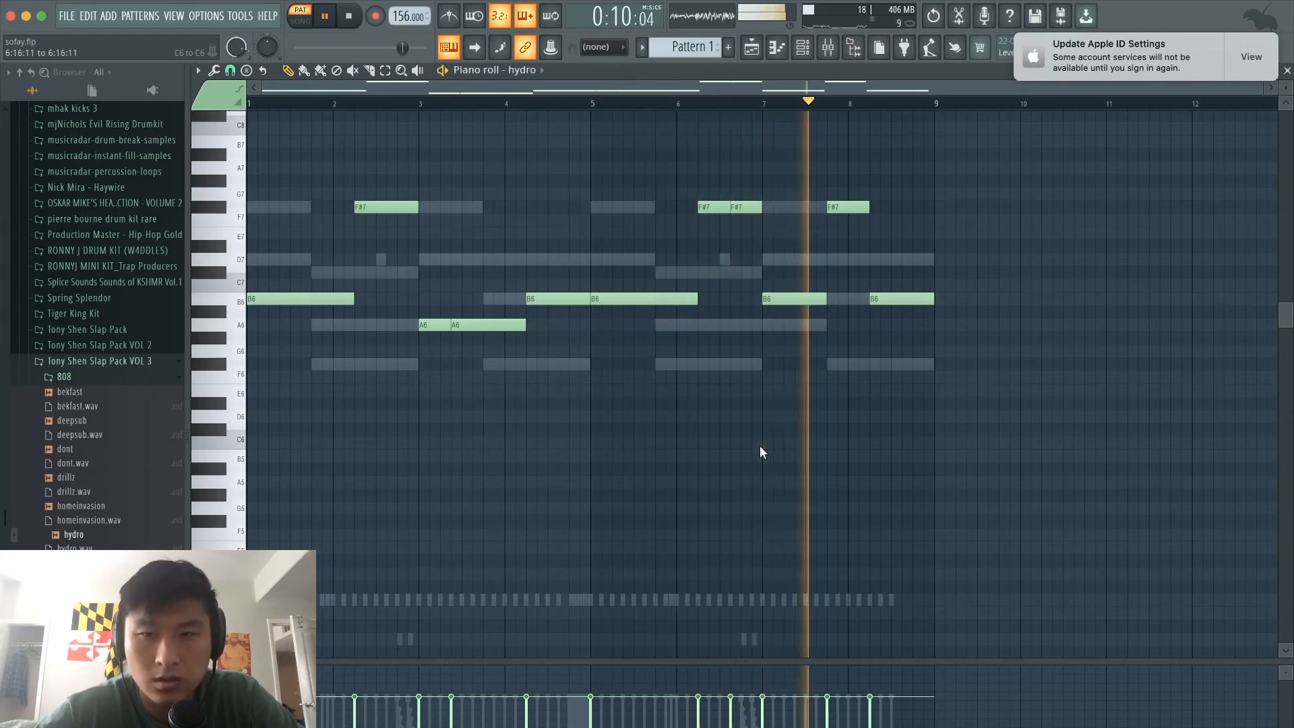
pyautogui.press('space')
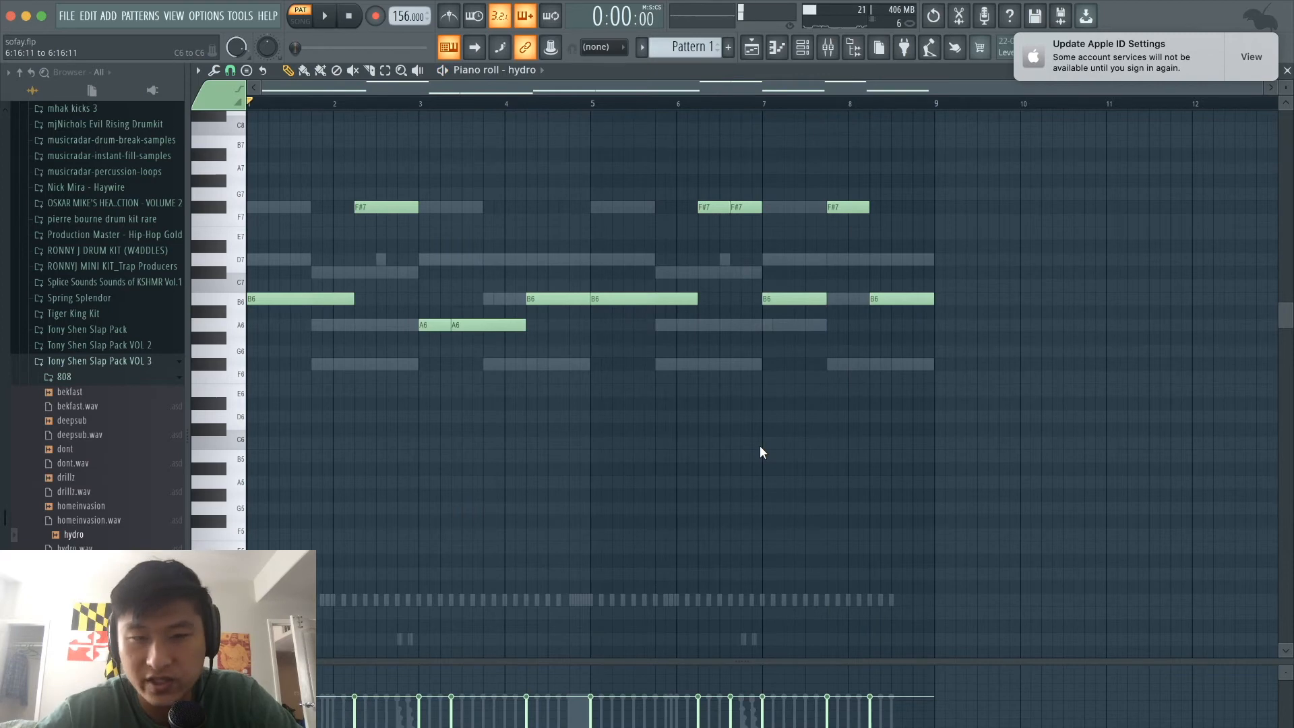
# Transpose all hydro notes down two octaves, auditioning the pattern after each octave
pyautogui.hotkey('ctrl', 'Down')
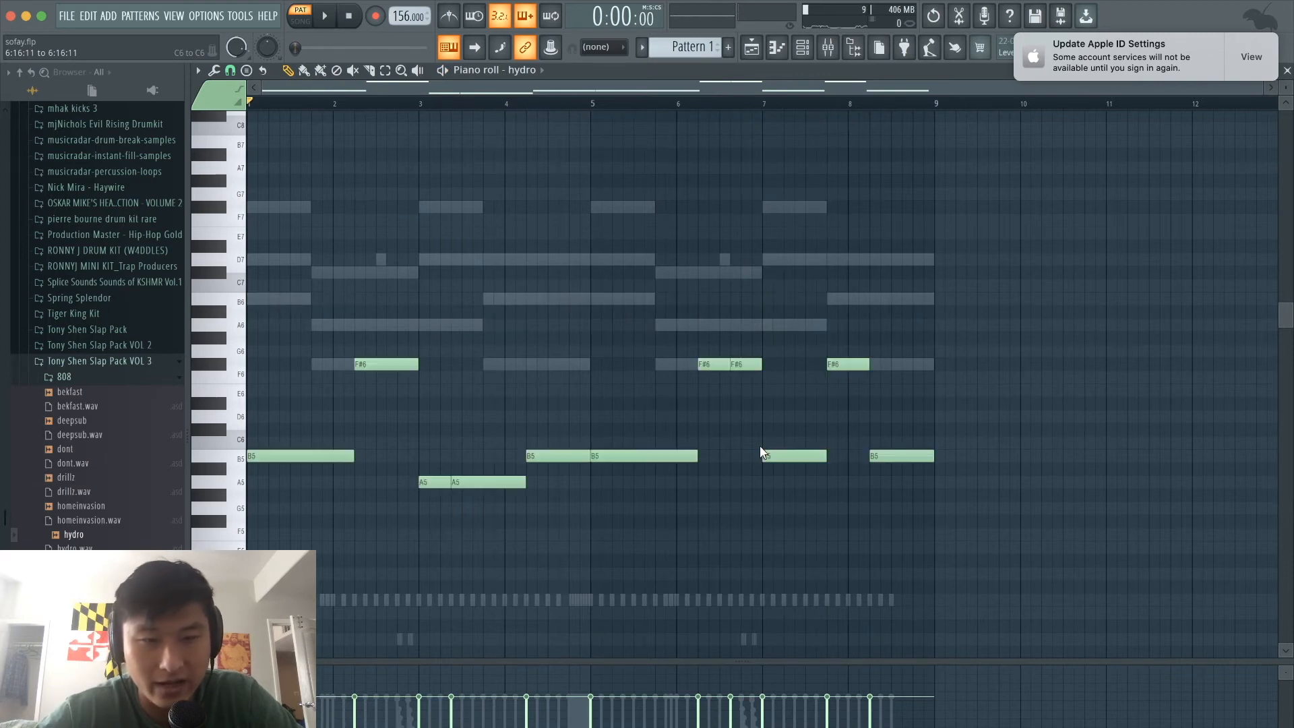
pyautogui.press('space')
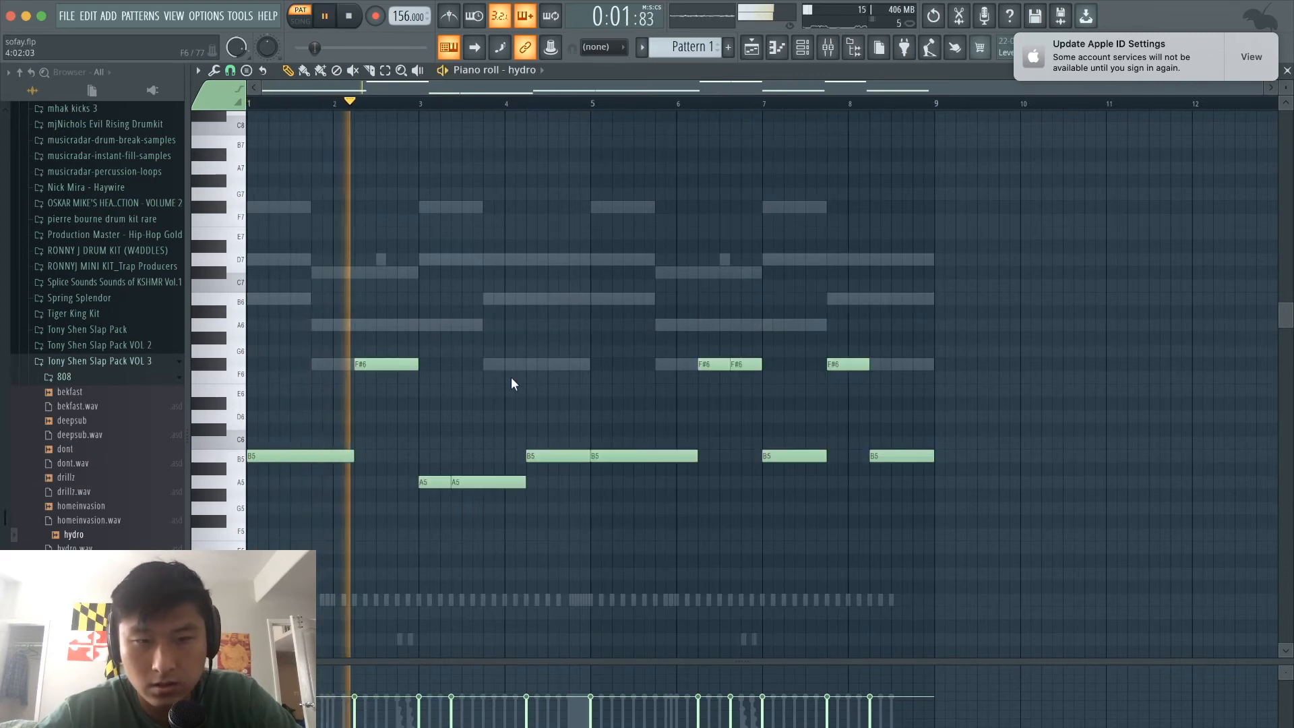
pyautogui.press('space')
pyautogui.hotkey('ctrl', 'Down')
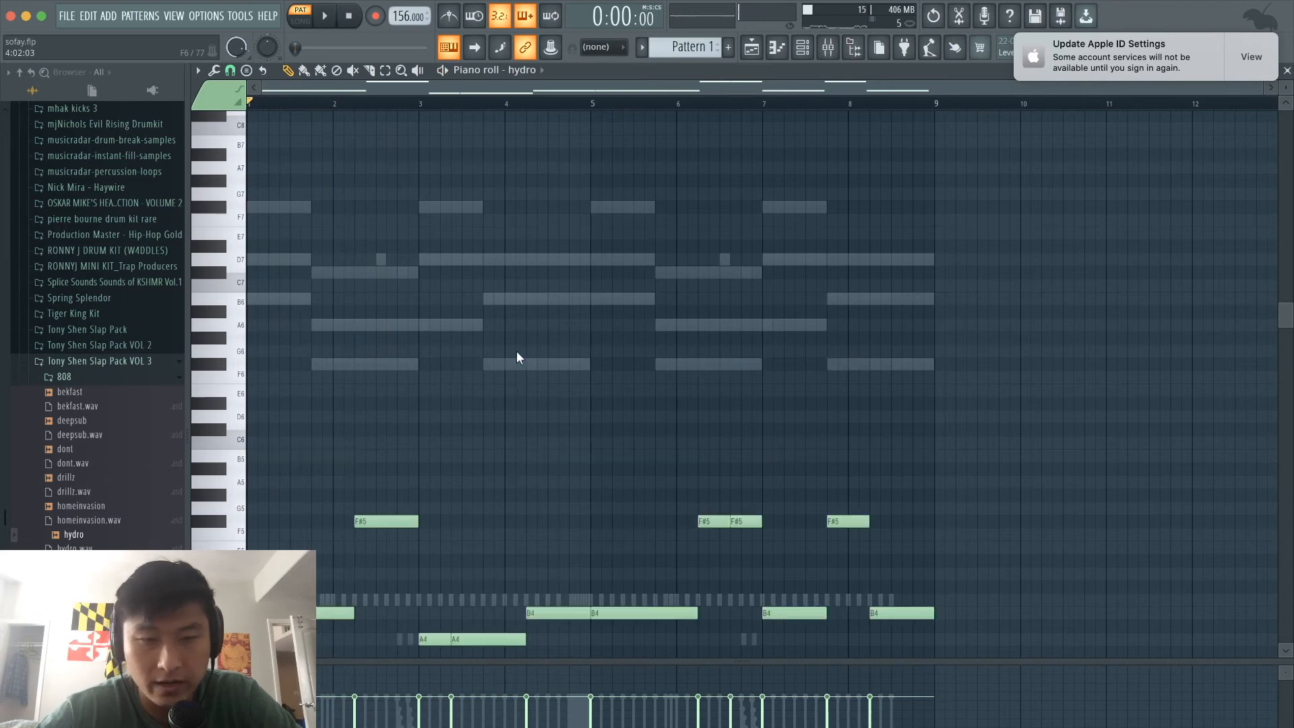
pyautogui.scroll(-3, 519, 340)
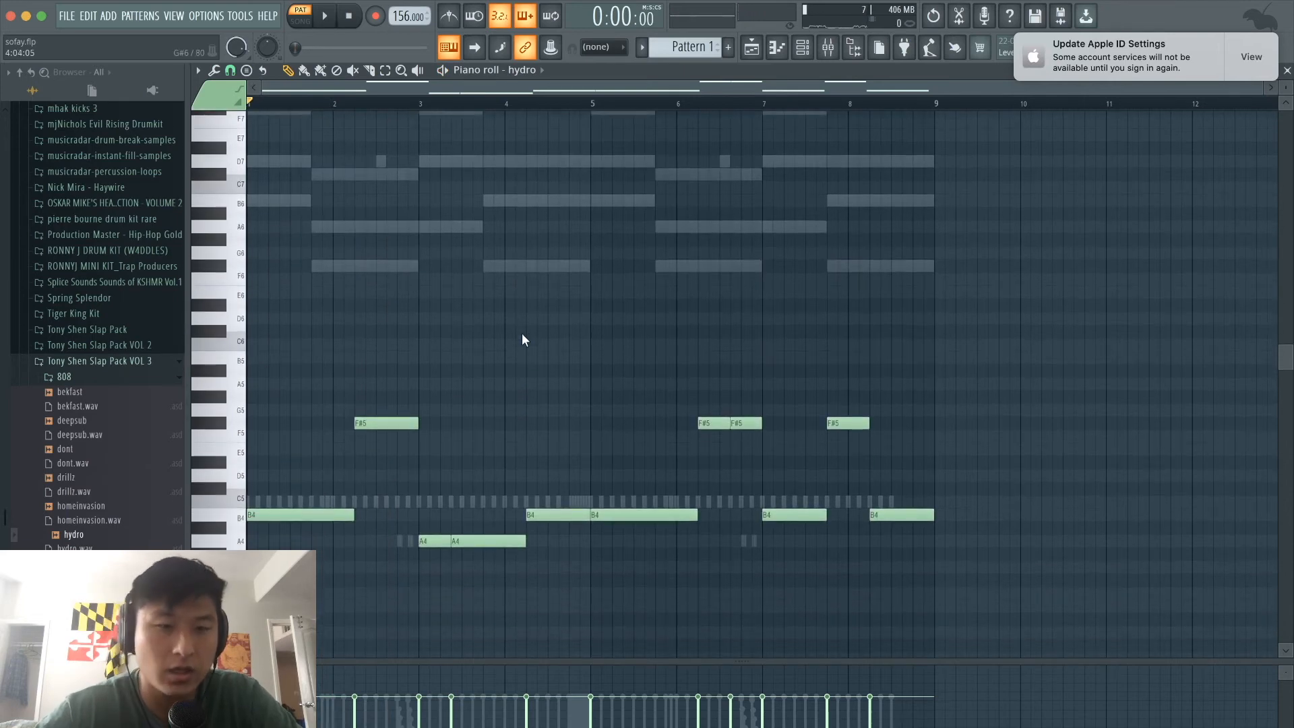
pyautogui.press('space')
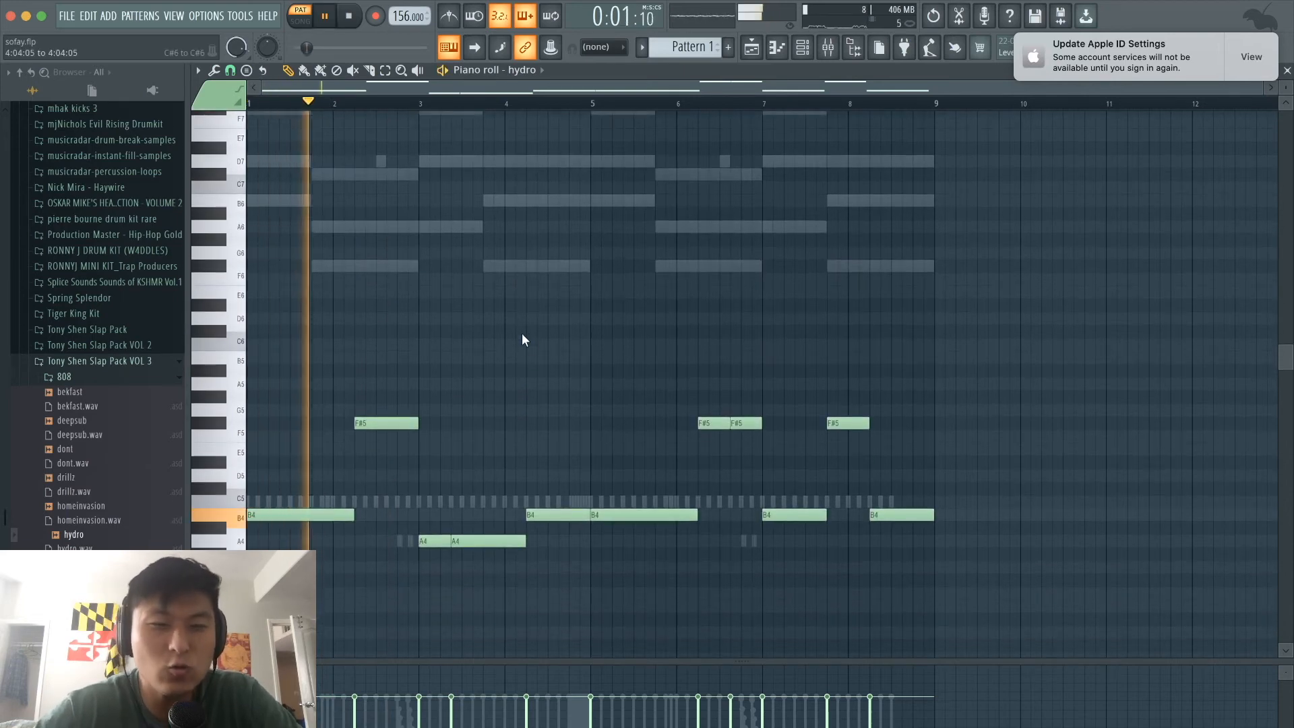
# Route the GMS, reload, chill, rimmers and hydro channels to consecutive mixer tracks starting at insert 3
pyautogui.click(812, 50)
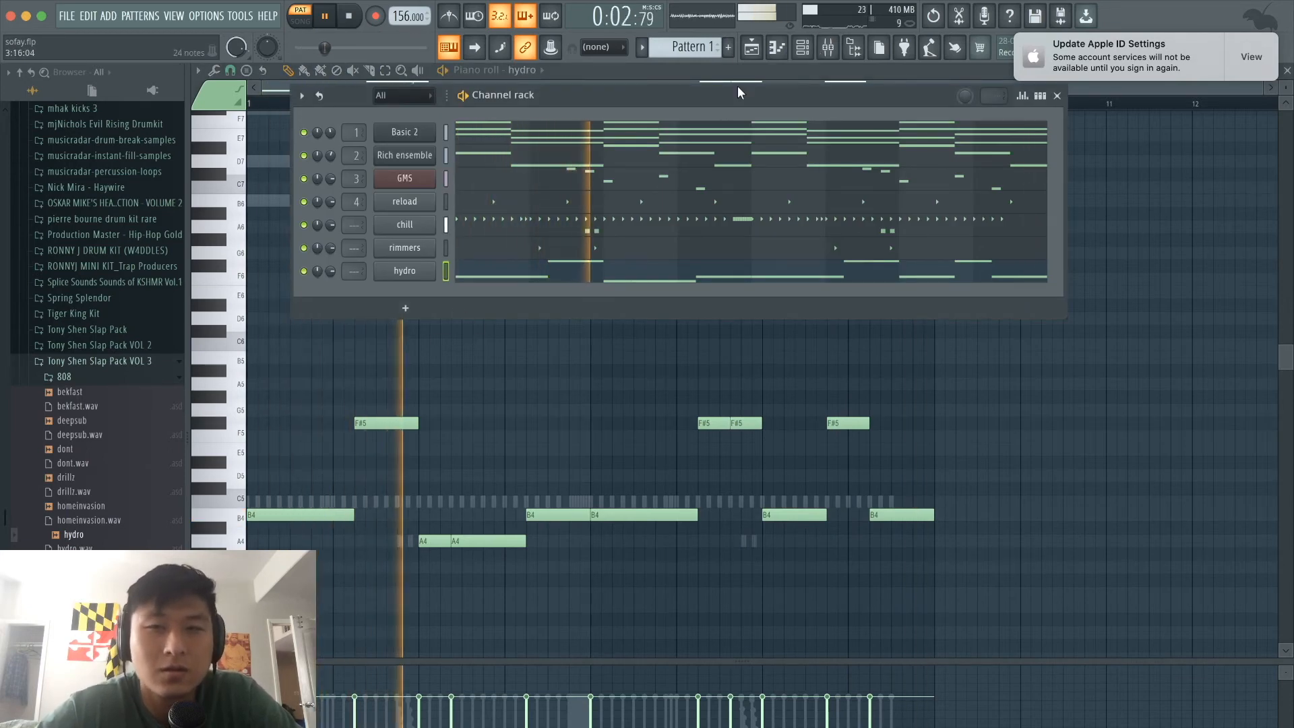
pyautogui.press('space')
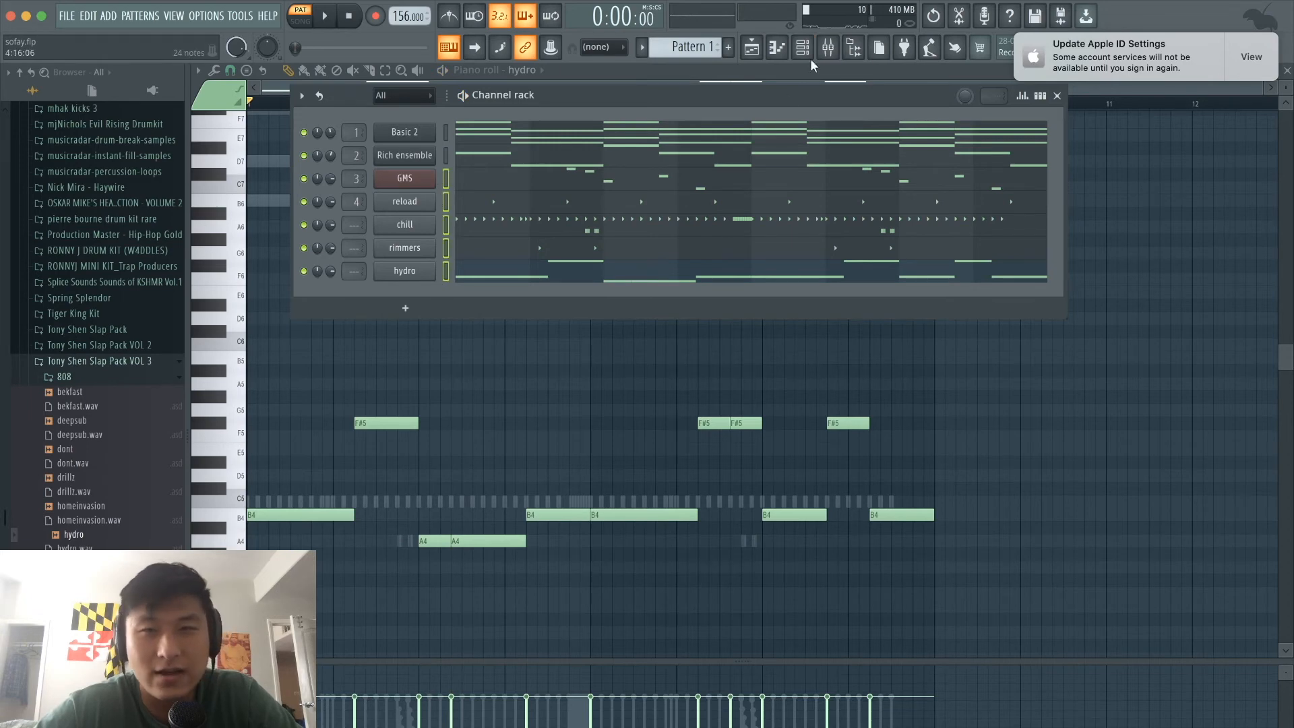
pyautogui.click(829, 48)
pyautogui.click(346, 244)
pyautogui.click(284, 249)
pyautogui.click(328, 260)
pyautogui.click(295, 252)
pyautogui.click(361, 243)
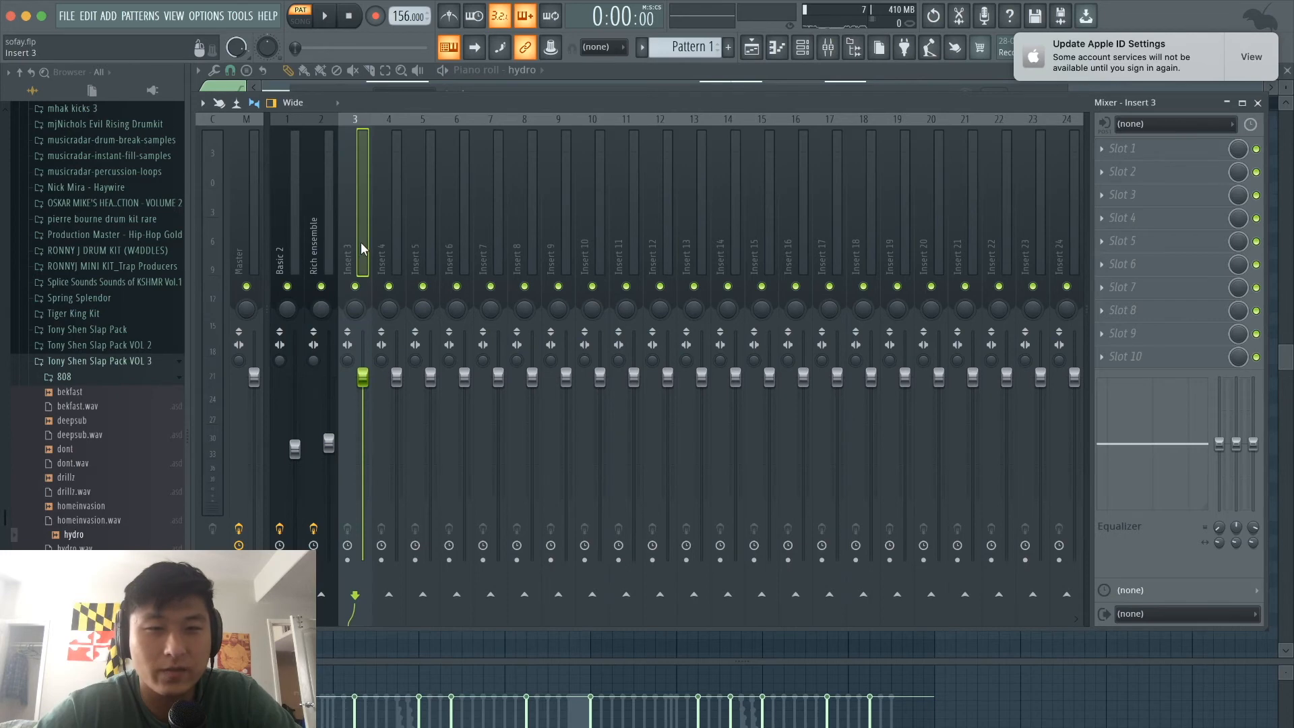
pyautogui.hotkey('ctrl', 'l')
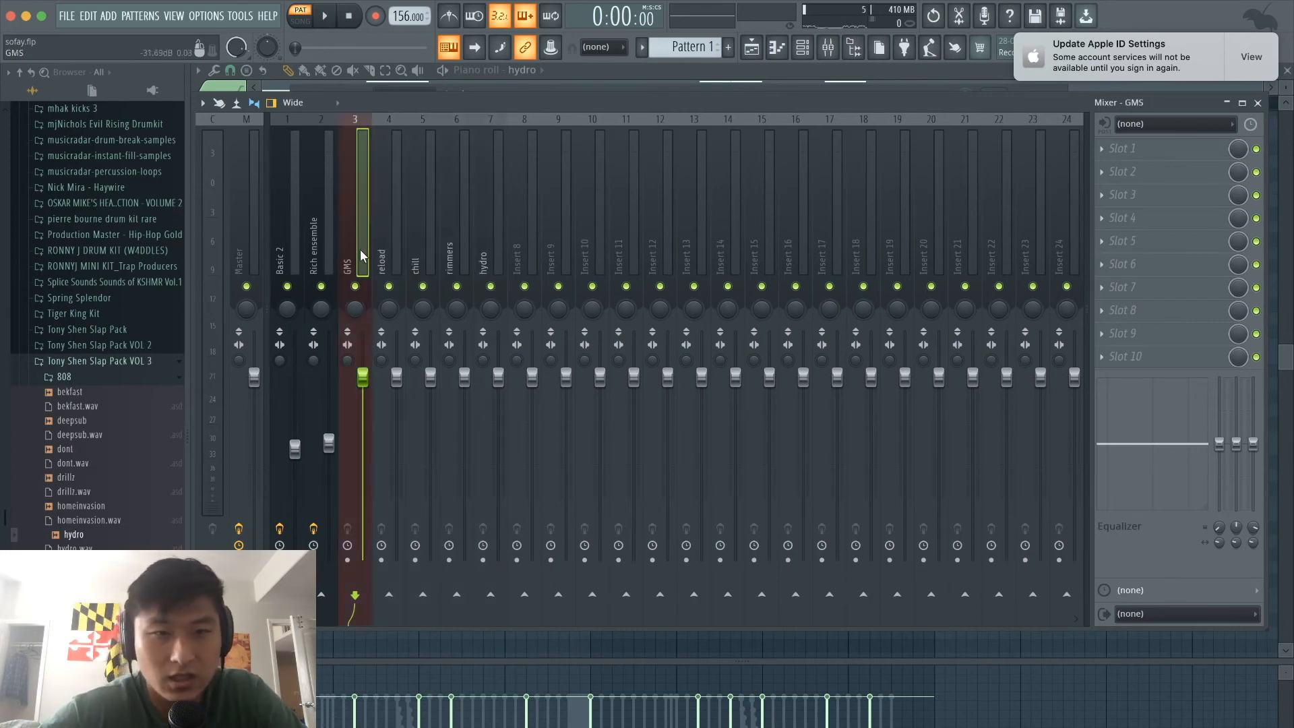
# Solo the GMS mixer track and add Fruity Parametric EQ 2, cutting its lows with band 1 at -18 dB around 703 Hz
pyautogui.press('space')
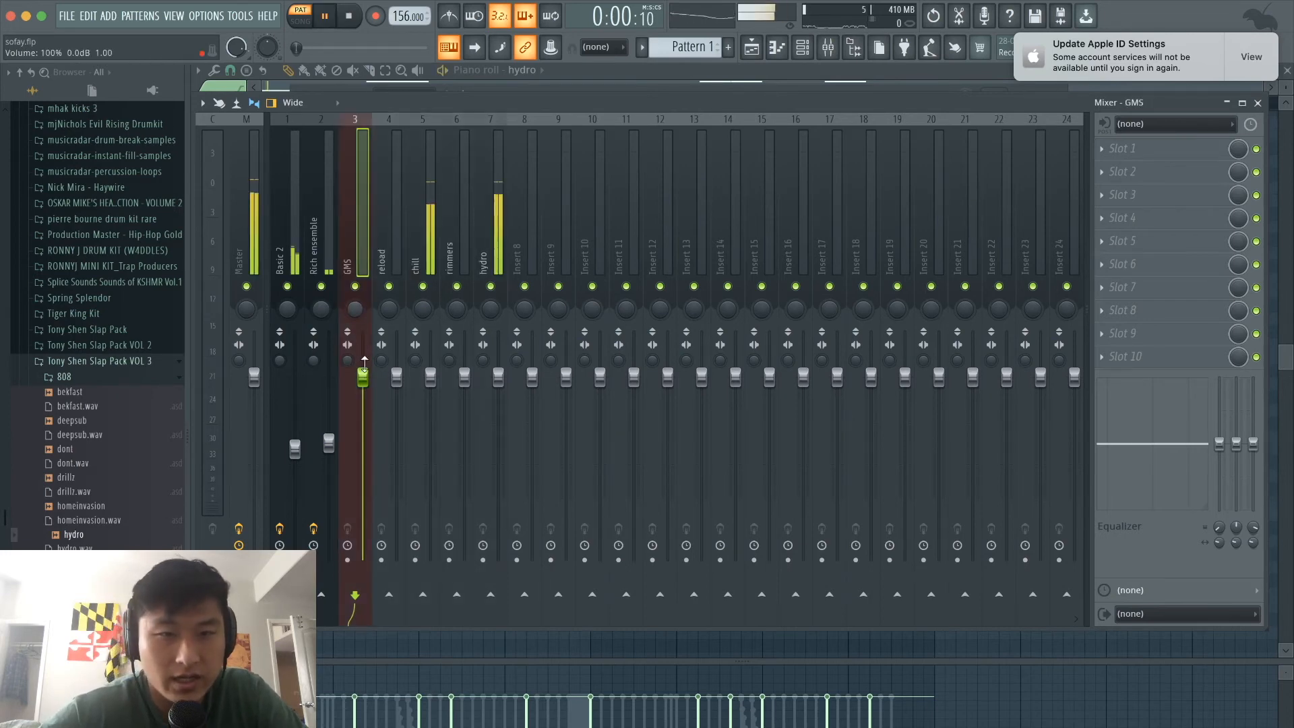
pyautogui.rightClick(355, 286)
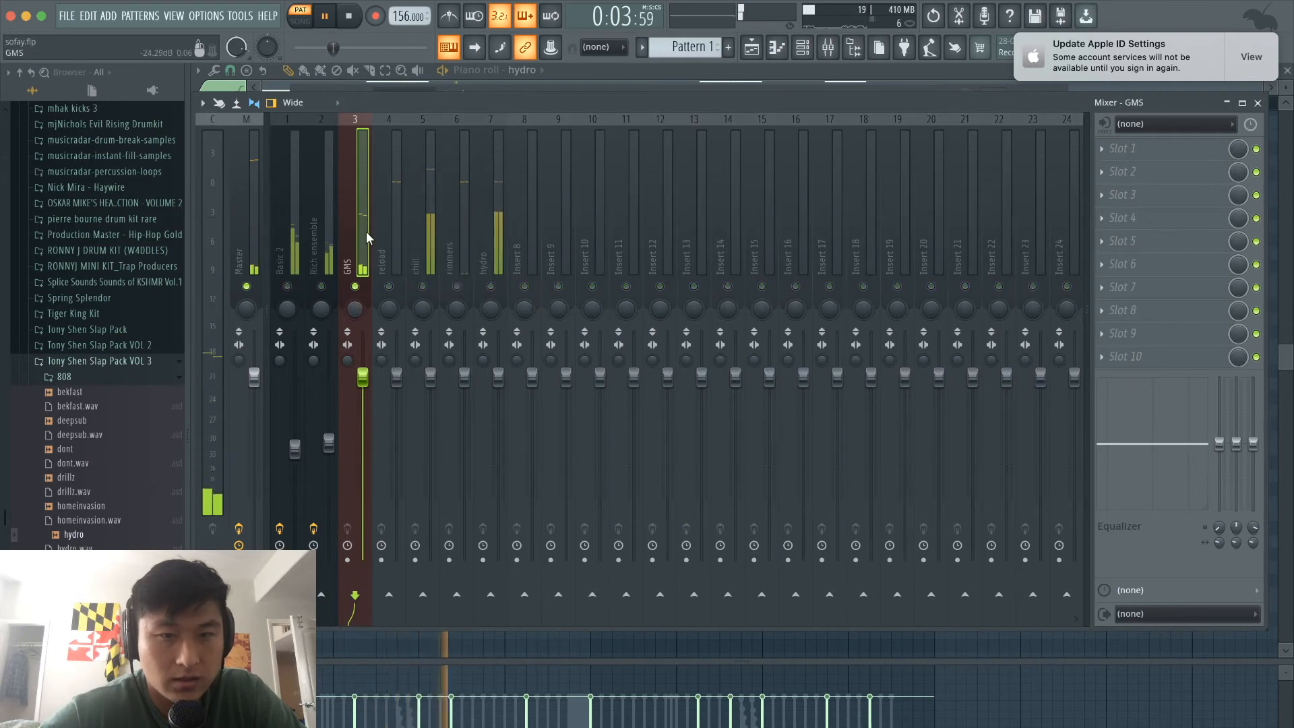
pyautogui.press('space')
pyautogui.click(1161, 142)
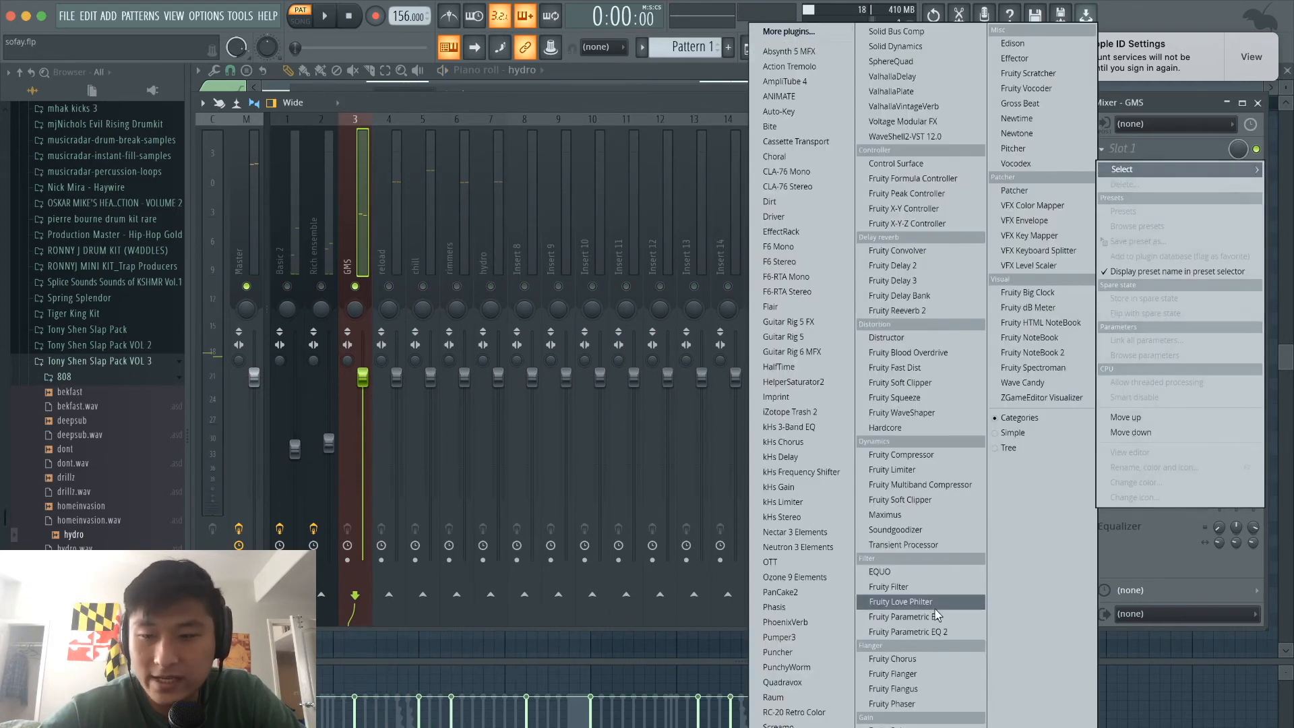
pyautogui.click(925, 628)
pyautogui.moveTo(265, 233); pyautogui.dragTo(347, 296)
pyautogui.press('space')
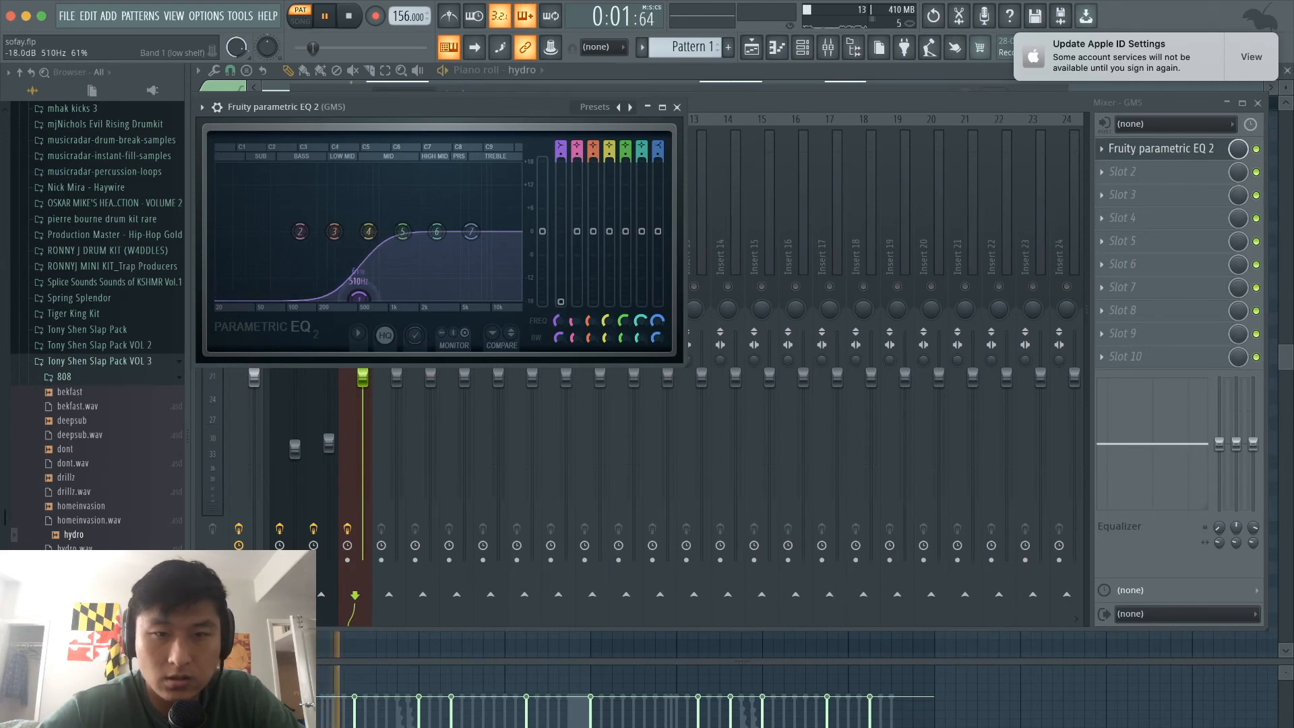
pyautogui.moveTo(358, 298); pyautogui.dragTo(373, 297)
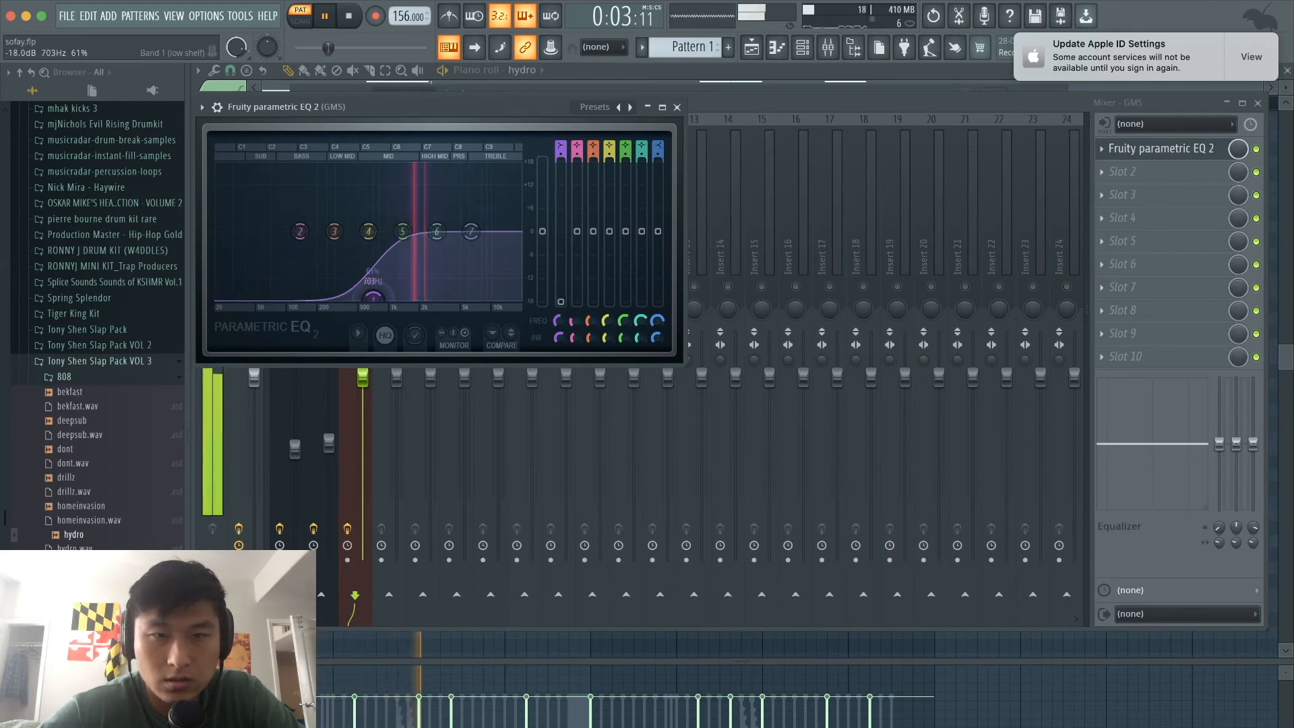
pyautogui.click(679, 106)
pyautogui.press('space')
# Add Fruity Reeverb 2 to the second effect slot of the GMS track and audition it
pyautogui.click(1146, 172)
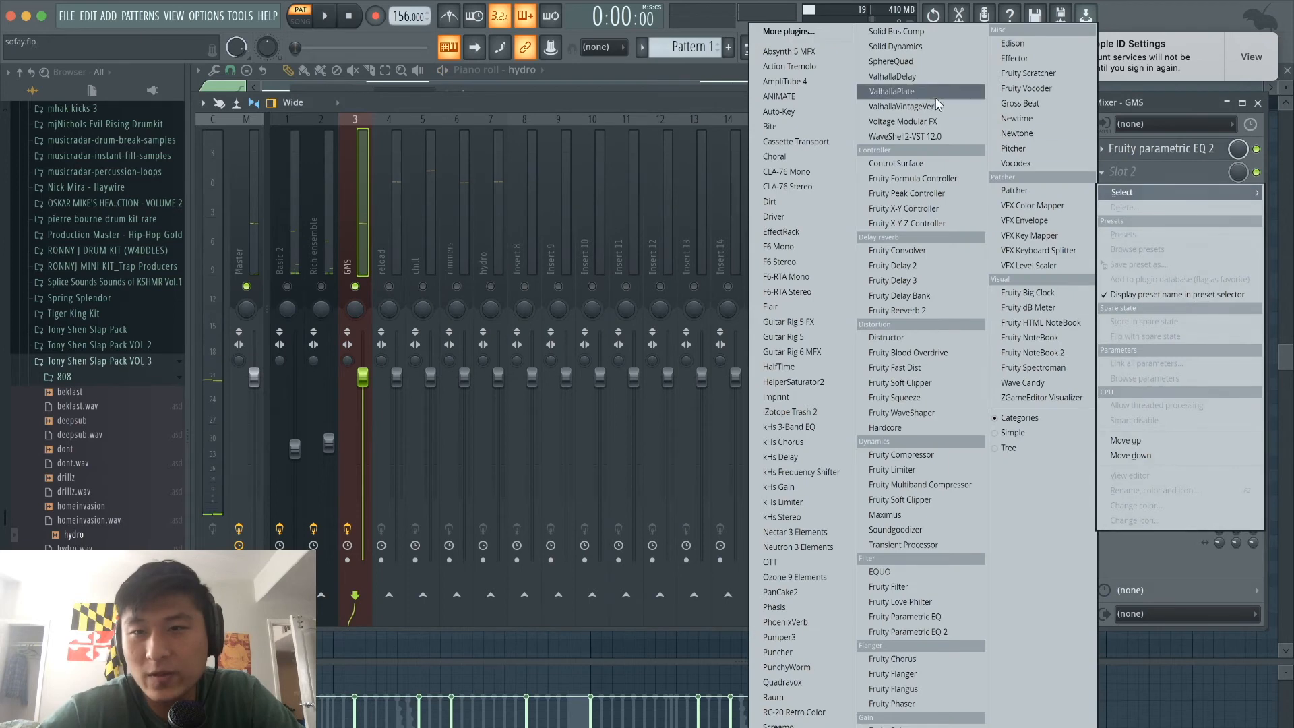
pyautogui.click(896, 310)
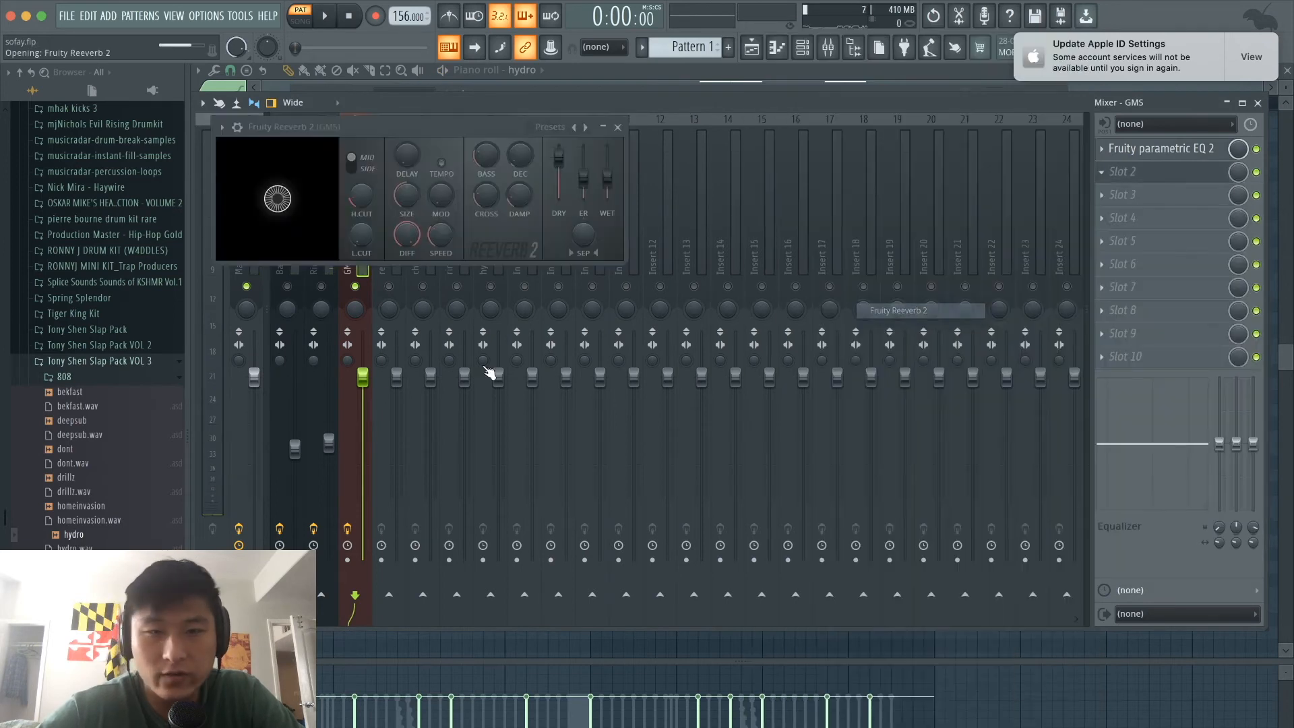
pyautogui.press('space')
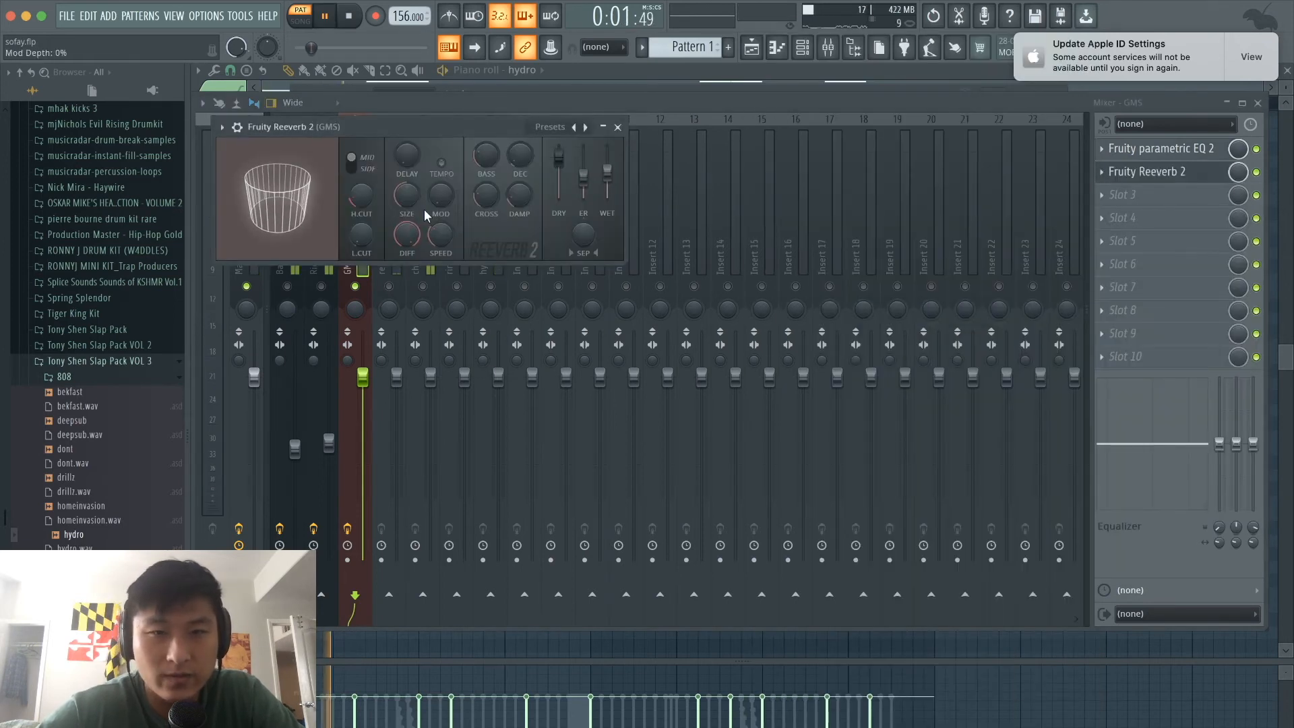
pyautogui.click(617, 127)
# Lower the mixer volume of the GMS, chill and rimmers tracks during playback, and open the playlist with playback stopped
pyautogui.moveTo(363, 378); pyautogui.dragTo(363, 440)
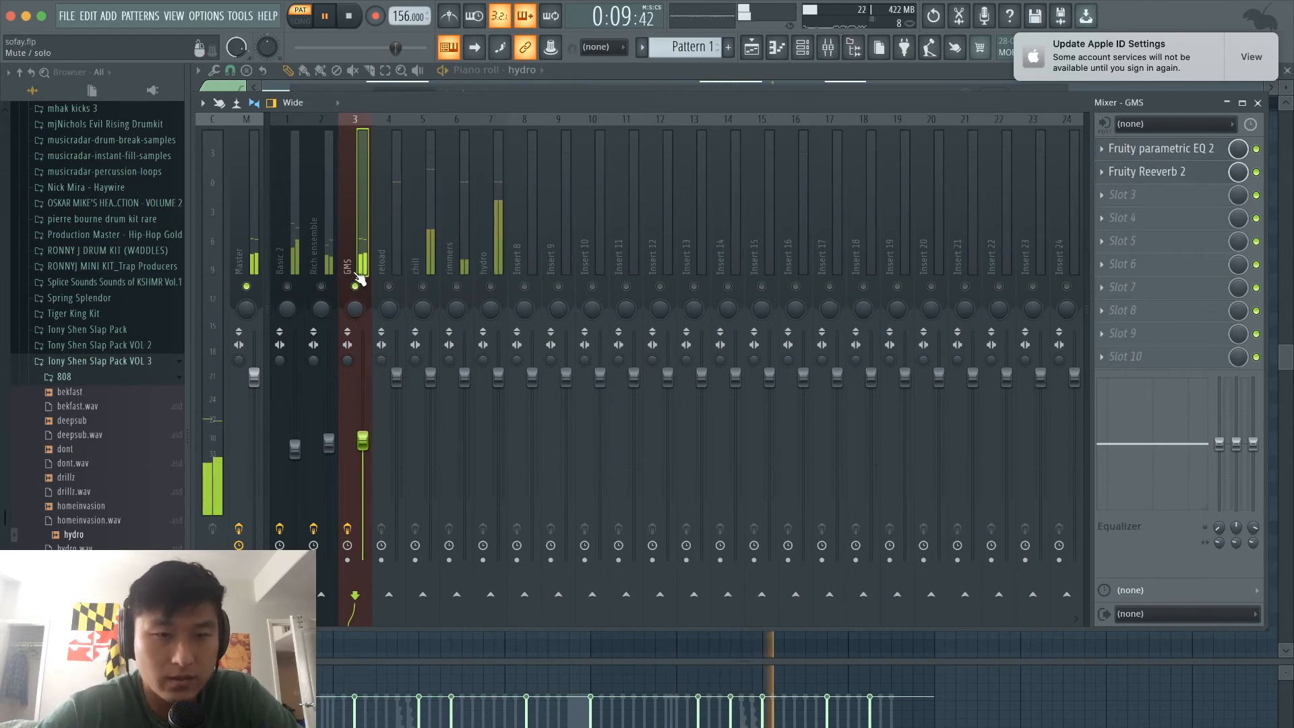
pyautogui.rightClick(422, 286)
pyautogui.moveTo(430, 378); pyautogui.dragTo(430, 447)
pyautogui.rightClick(424, 286)
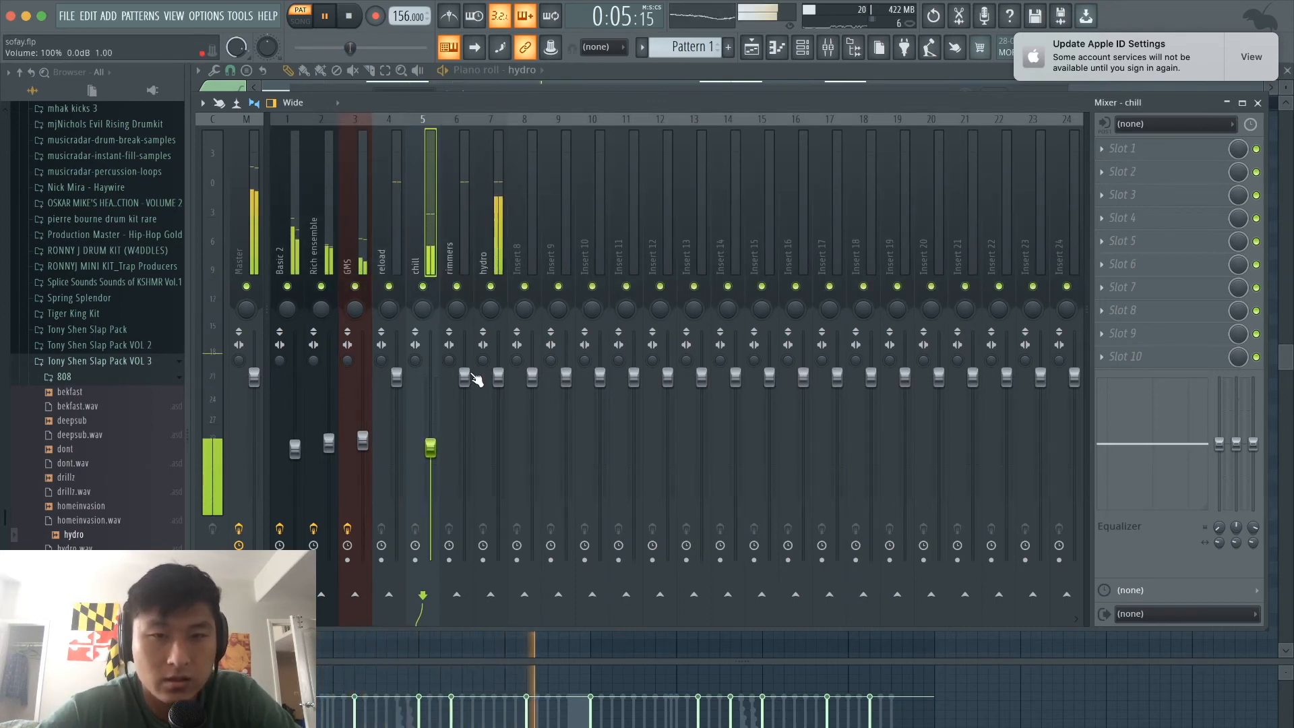
pyautogui.moveTo(465, 376); pyautogui.dragTo(464, 398)
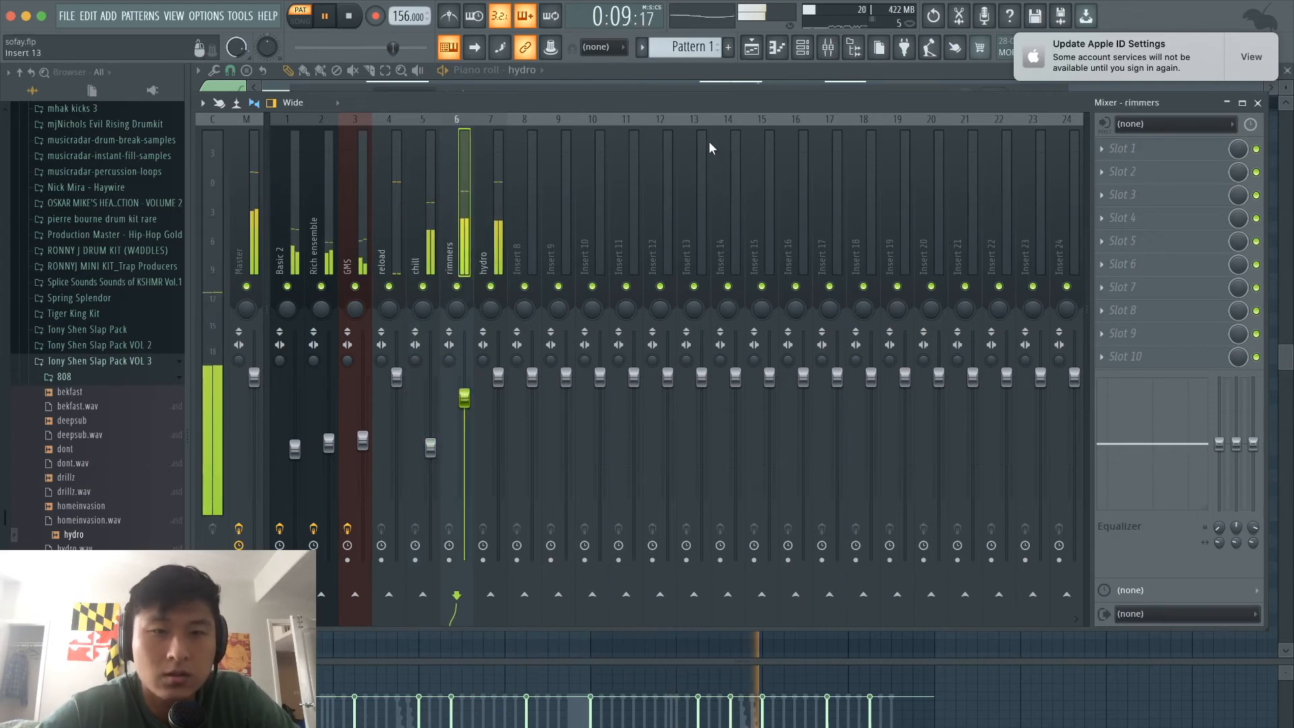
pyautogui.click(753, 47)
pyautogui.press('space')
# Place Pattern 1 at bar 1 of Track 1 in the playlist
pyautogui.click(415, 139)
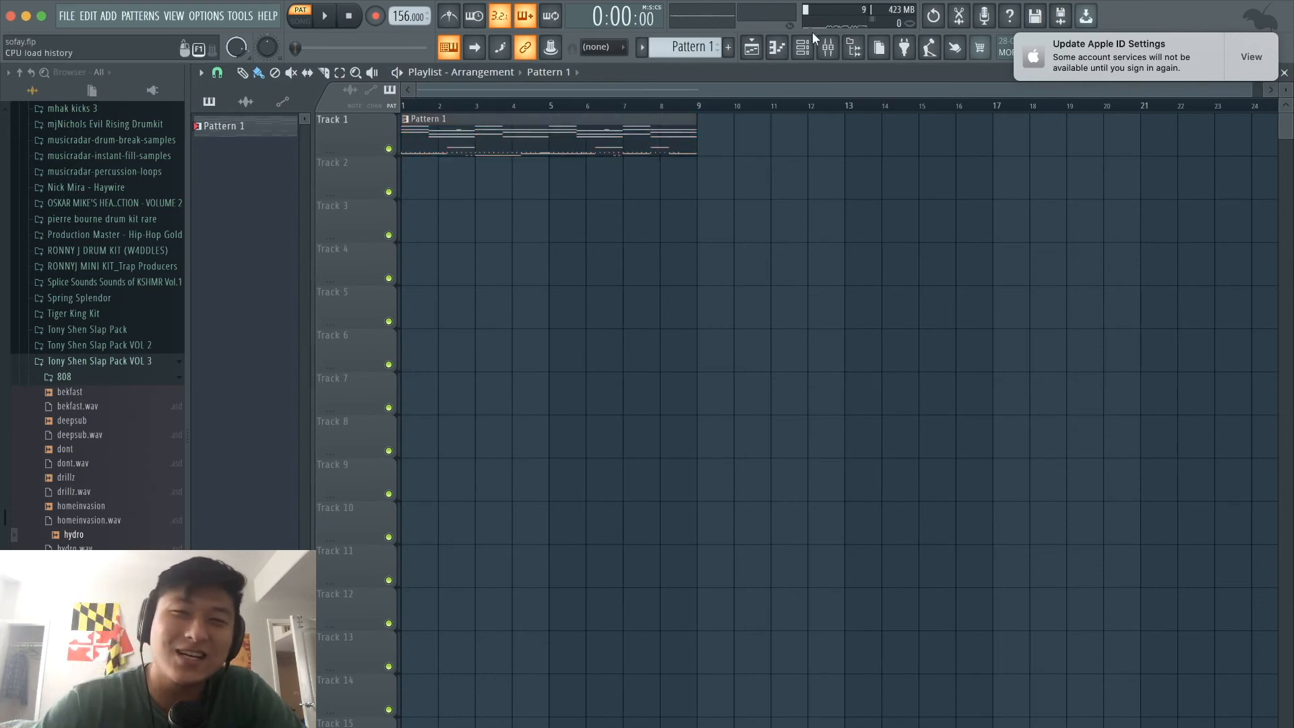
pyautogui.click(812, 56)
pyautogui.click(753, 49)
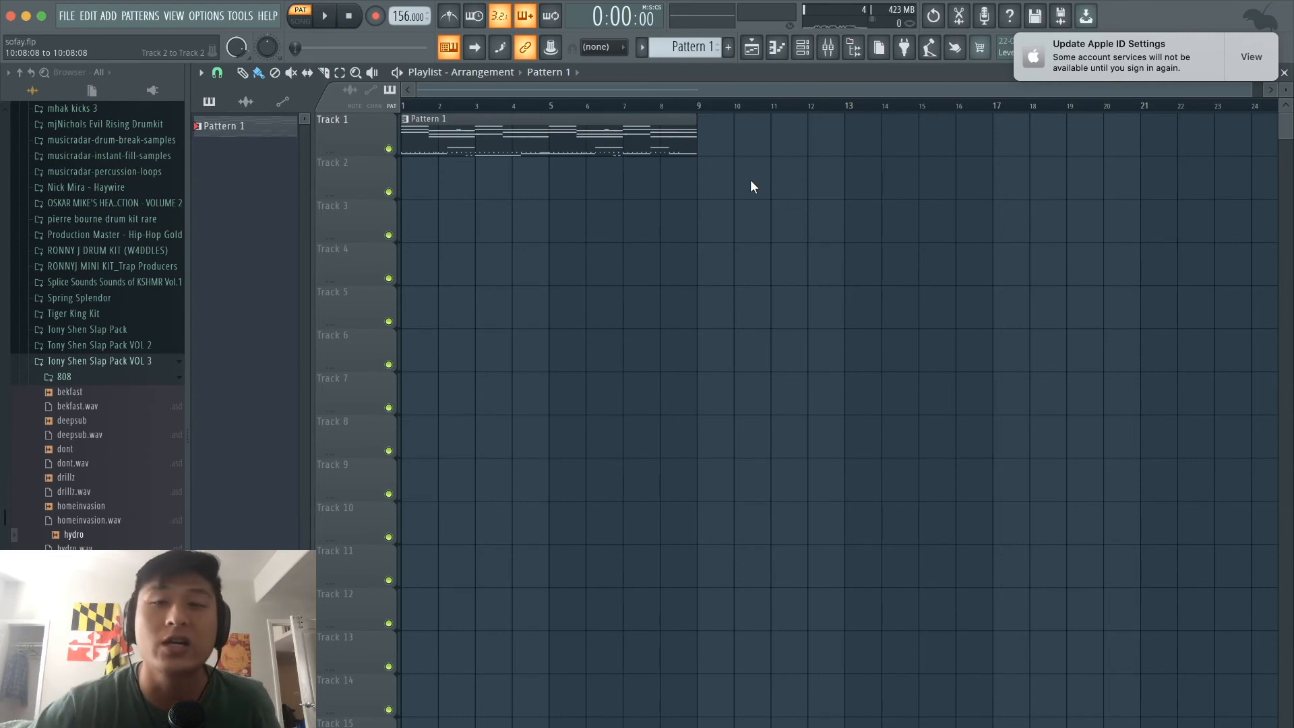
pyautogui.click(814, 60)
pyautogui.click(814, 59)
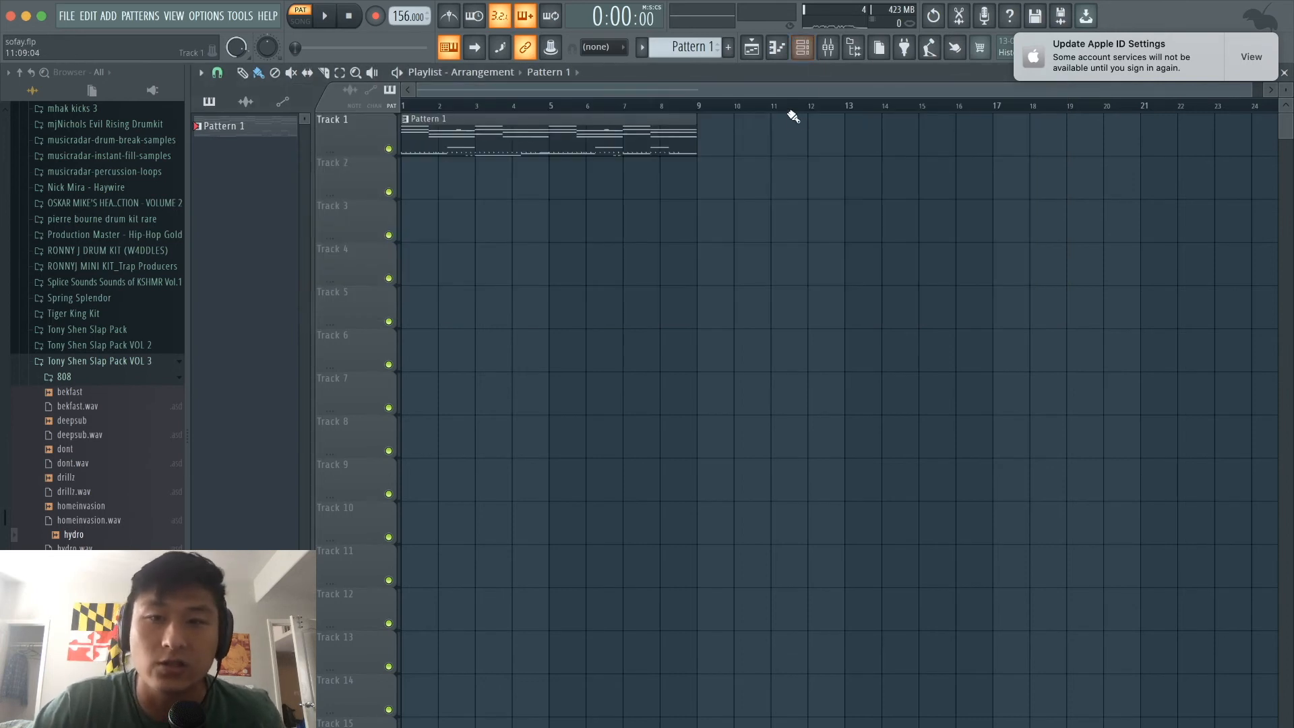
# Split Pattern 1 by channel and replace its Track 1 clip with the seven channel patterns, placed from bar 1 on Tracks 1 to 7
pyautogui.click(678, 43)
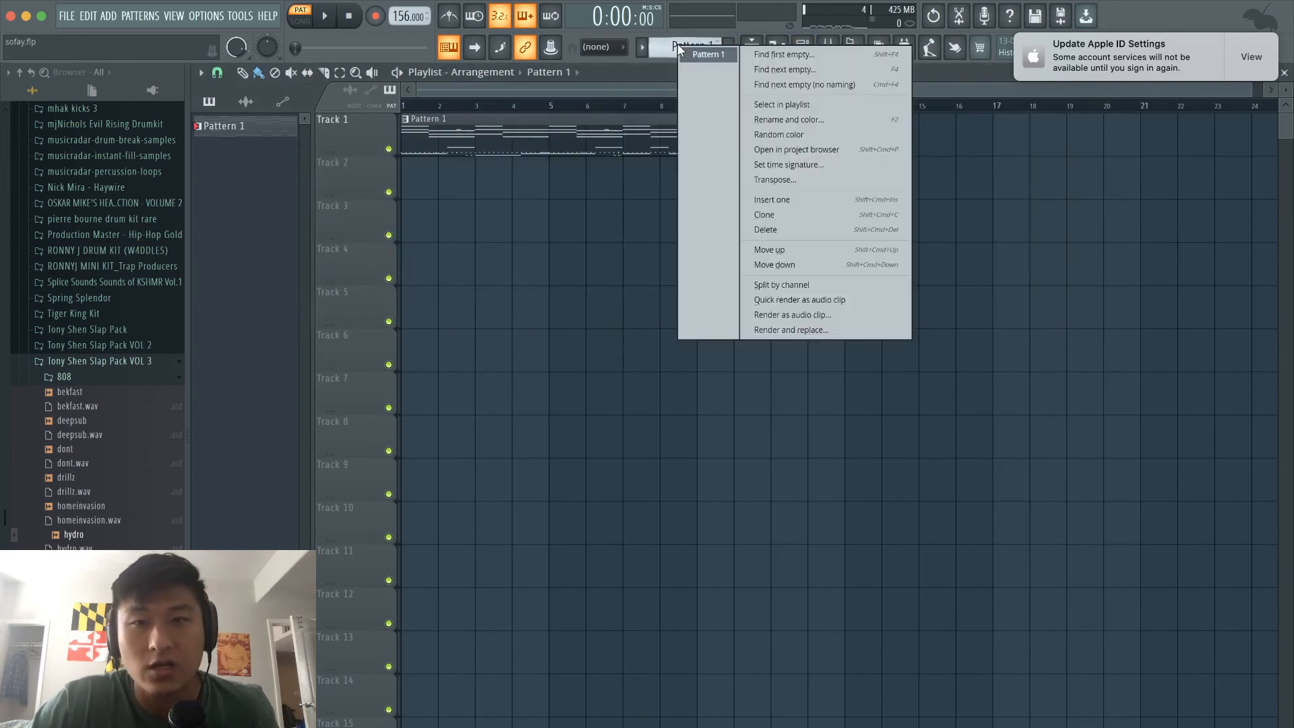
pyautogui.click(746, 286)
pyautogui.click(459, 119)
pyautogui.press('Delete')
pyautogui.click(264, 150)
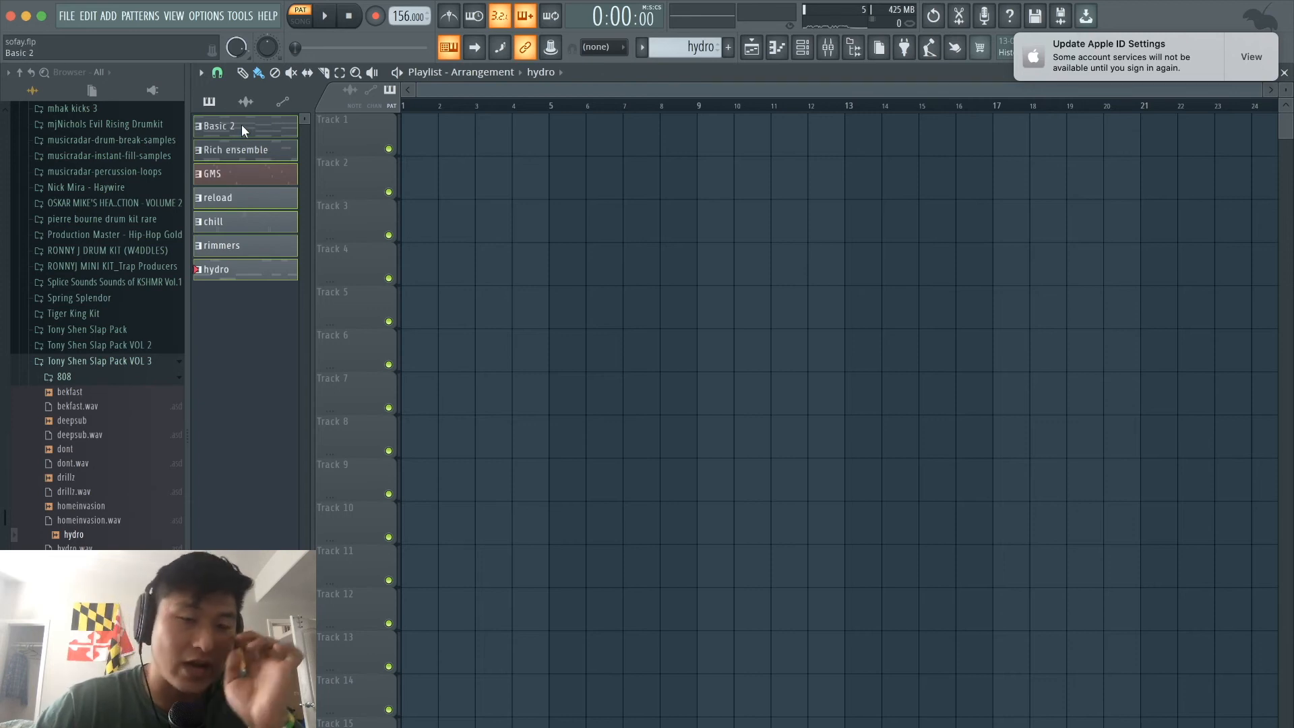
pyautogui.moveTo(241, 126); pyautogui.dragTo(404, 128)
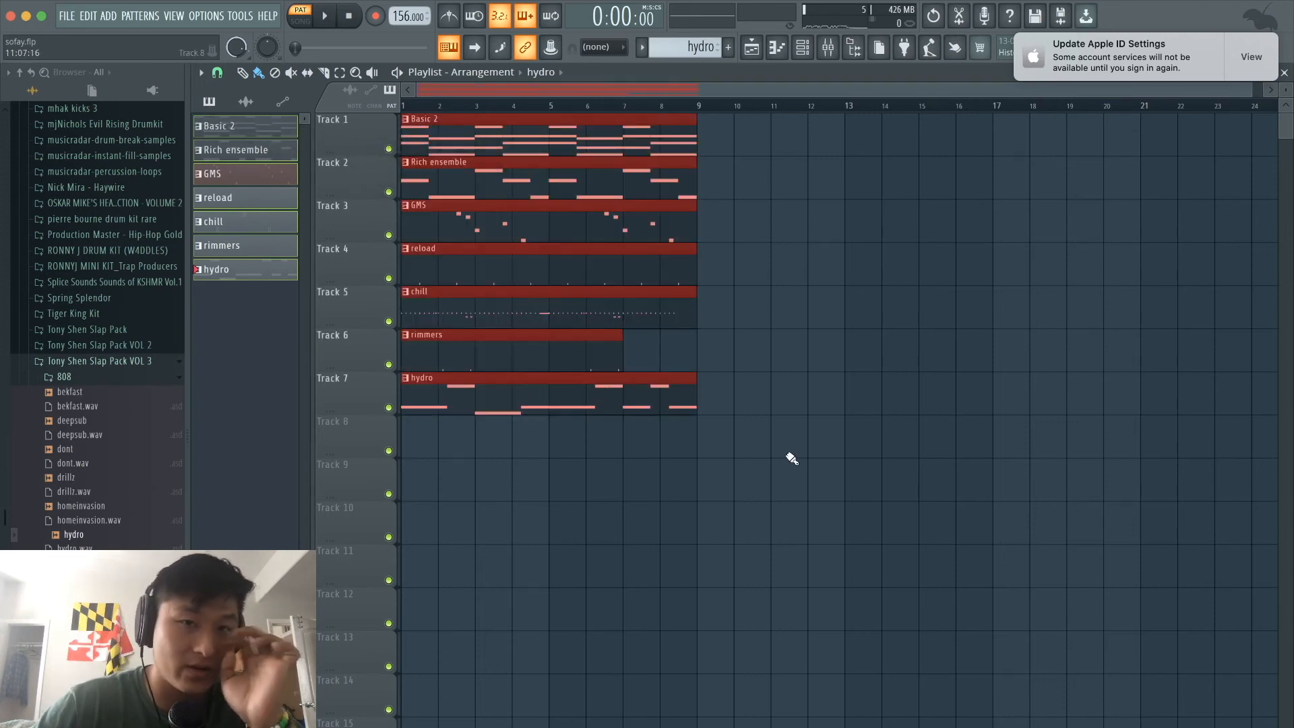
# Rearrange the playlist clips so hydro sits on Track 4, with reload, chill and rimmers on Tracks 5 to 7
pyautogui.moveTo(604, 361); pyautogui.dragTo(484, 264)
pyautogui.moveTo(735, 628); pyautogui.dragTo(439, 320)
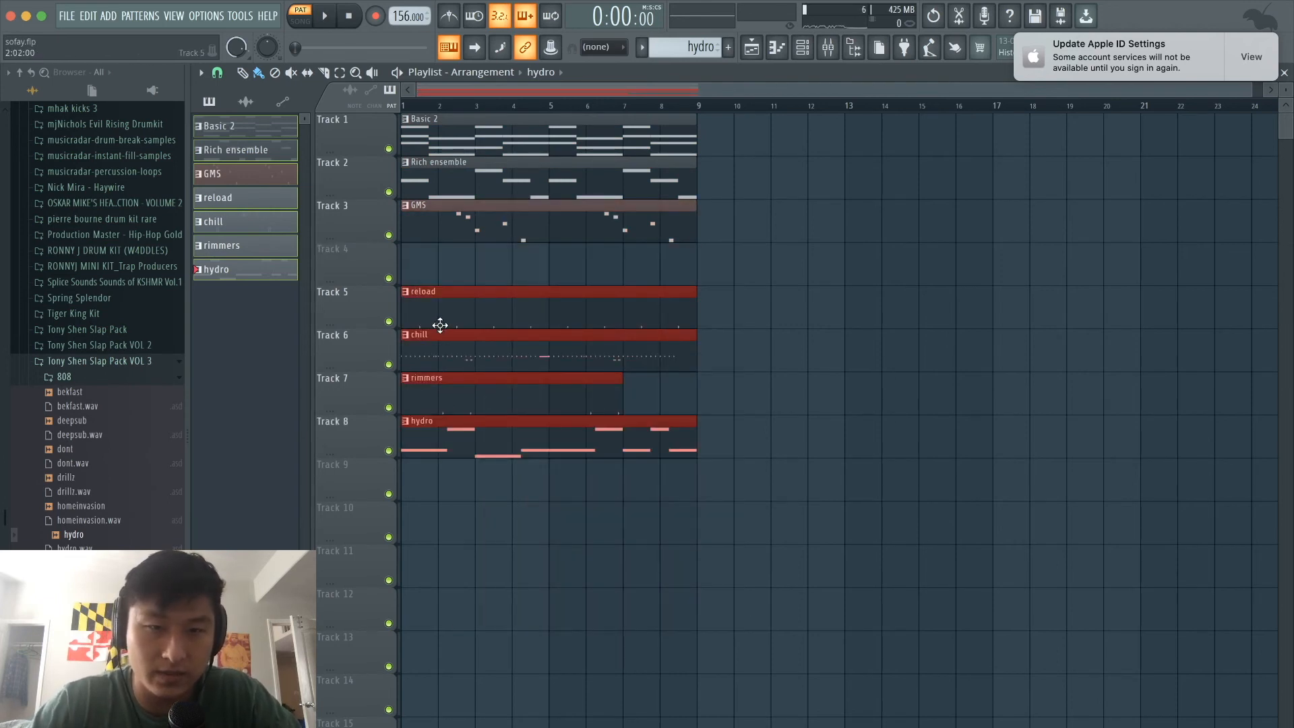
pyautogui.click(618, 566)
pyautogui.moveTo(494, 426); pyautogui.dragTo(494, 254)
# Place the seven clips at bar 9, keep only Basic 2 and Rich ensemble at bar 1, and play from bar 8
pyautogui.moveTo(617, 457); pyautogui.dragTo(877, 135)
pyautogui.click(658, 107)
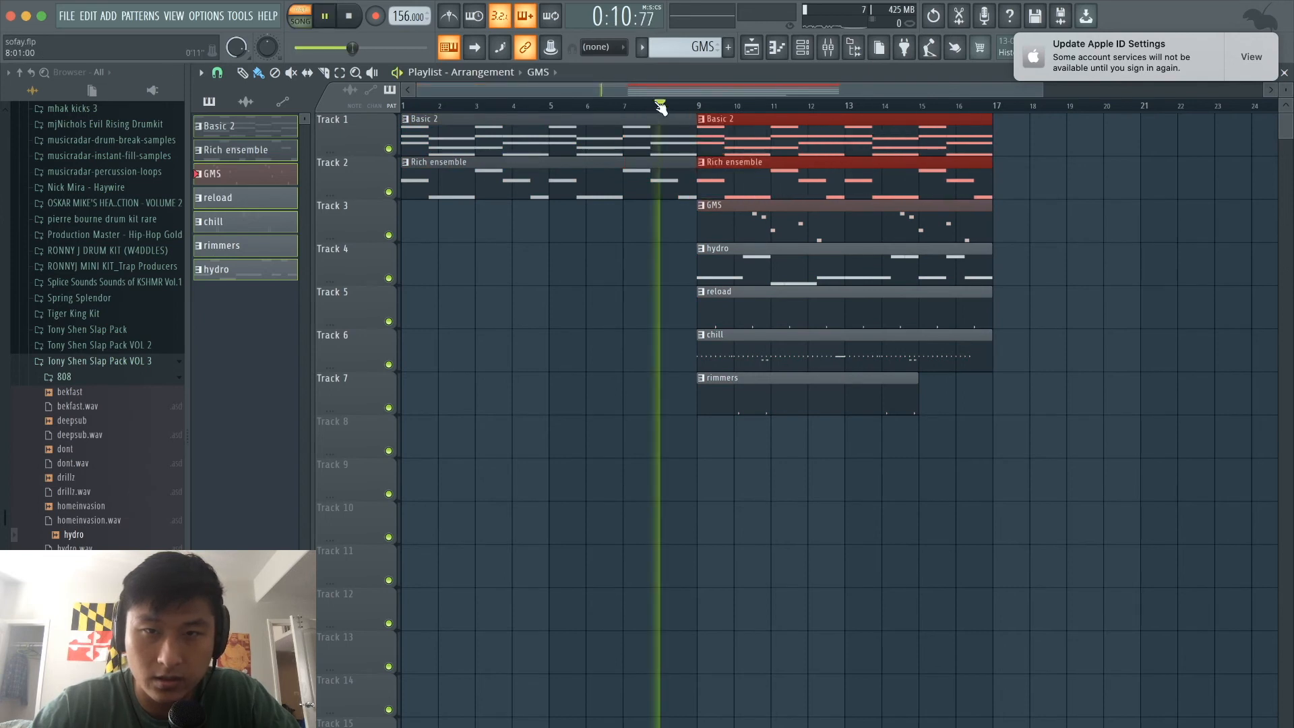
# Move the GMS clip on Track 3 to bar 17
pyautogui.scroll(-2, 713, 239)
pyautogui.click(710, 225)
pyautogui.moveTo(710, 225); pyautogui.dragTo(929, 222)
pyautogui.moveTo(809, 254)
pyautogui.mouseDown()
pyautogui.moveTo(1006, 254)
pyautogui.moveTo(814, 254)
pyautogui.mouseUp()
# Duplicate the bar 9 clips except GMS to bar 17 and delete the rimmers clip at bar 9
pyautogui.moveTo(786, 451); pyautogui.dragTo(674, 110)
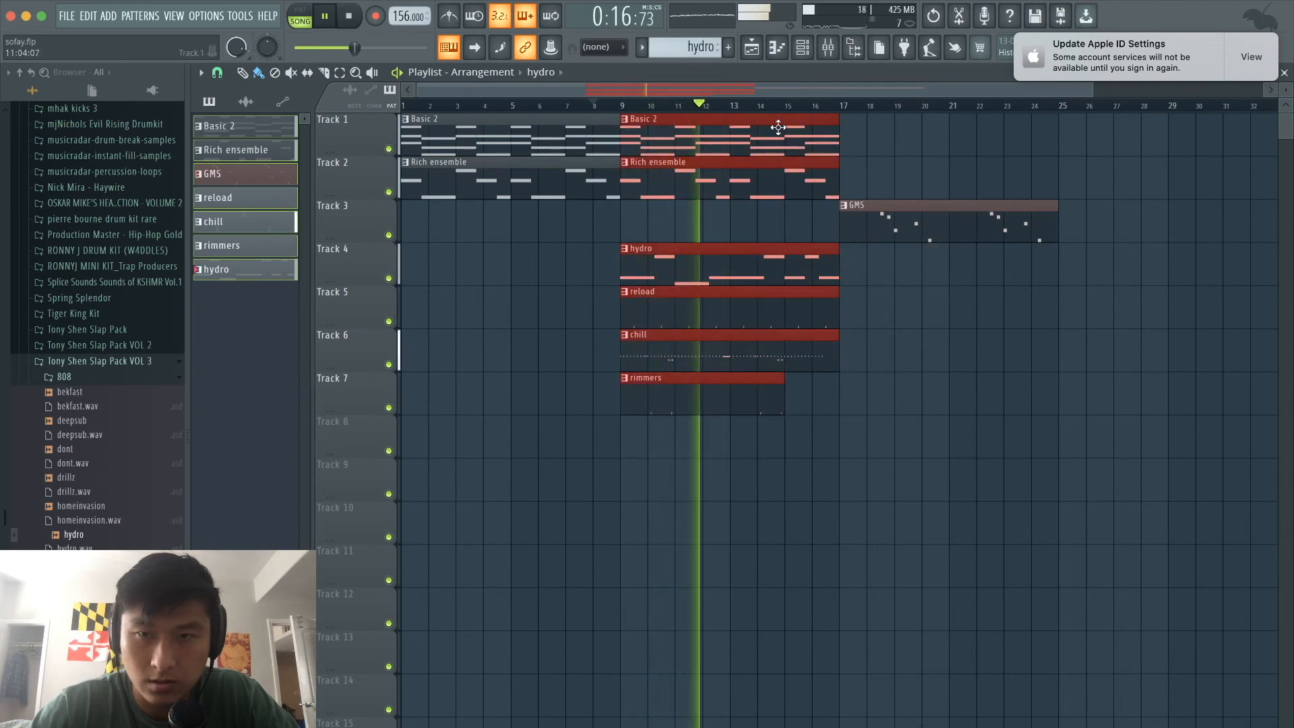
pyautogui.hotkey('ctrl', 'b')
pyautogui.click(651, 397)
pyautogui.rightClick(651, 396)
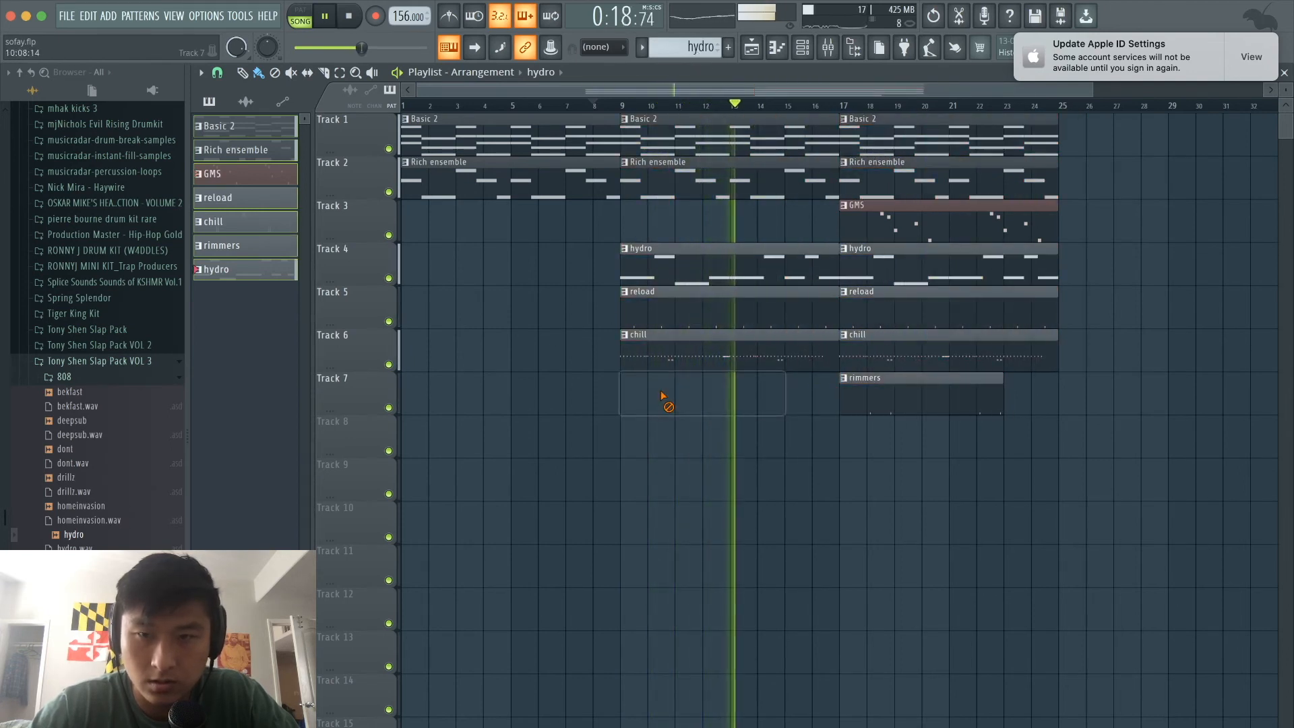
# Move the GMS clip on Track 3 to bar 25
pyautogui.scroll(-2, 665, 398)
pyautogui.moveTo(877, 214); pyautogui.dragTo(1005, 213)
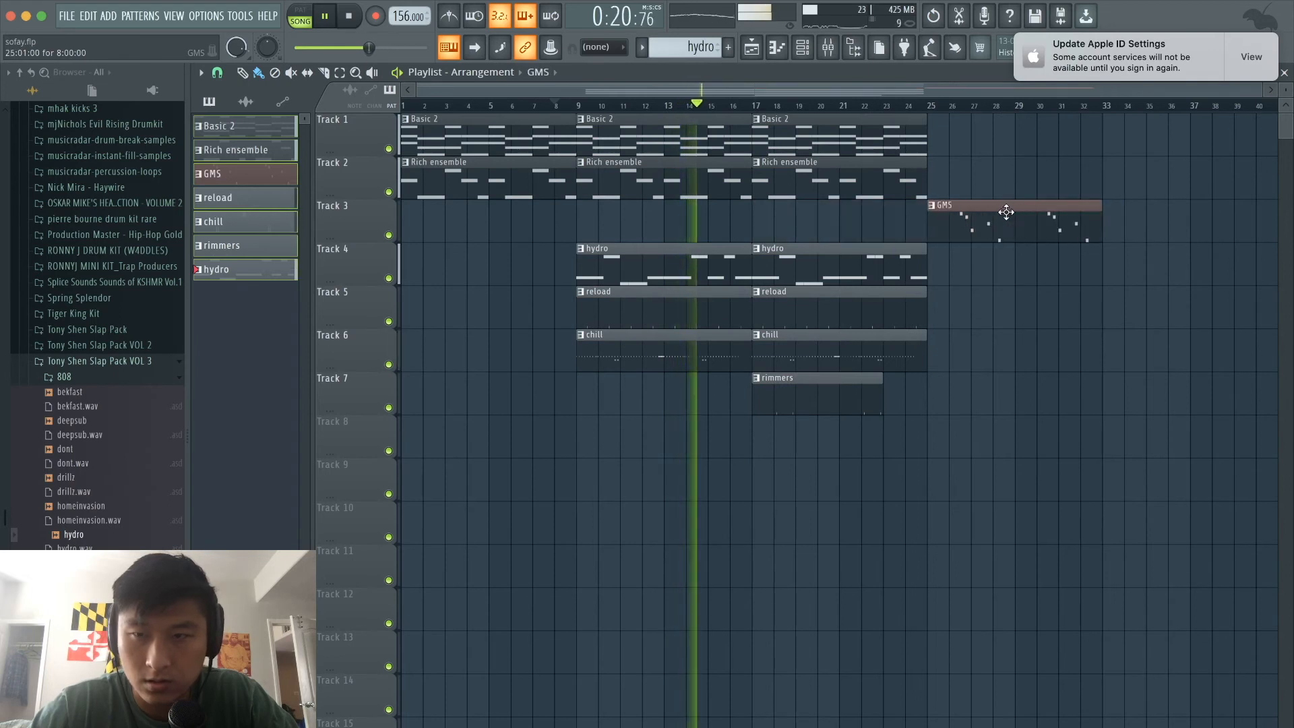
pyautogui.scroll(-2, 1005, 214)
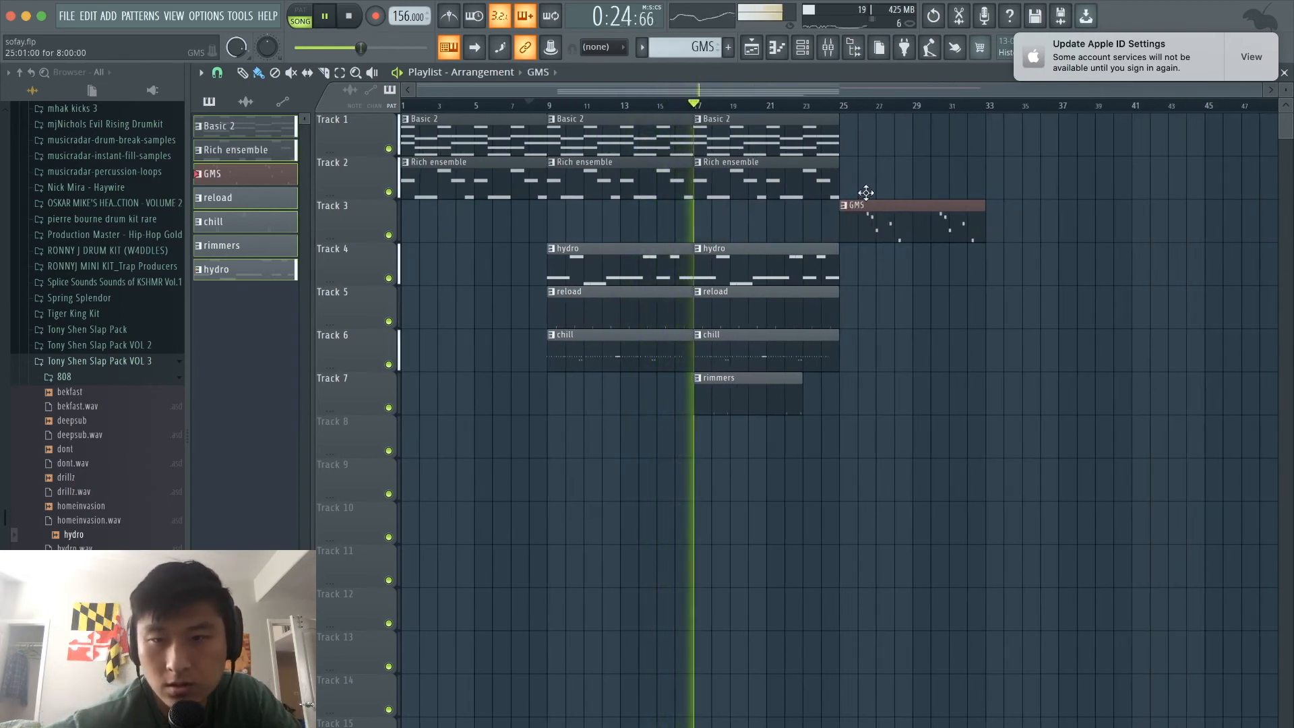
# Copy the Basic 2 and Rich ensemble clips to bars 25 and 33, and duplicate the GMS clip at bar 33
pyautogui.moveTo(859, 196); pyautogui.dragTo(631, 133)
pyautogui.hotkey('ctrl', 'b')
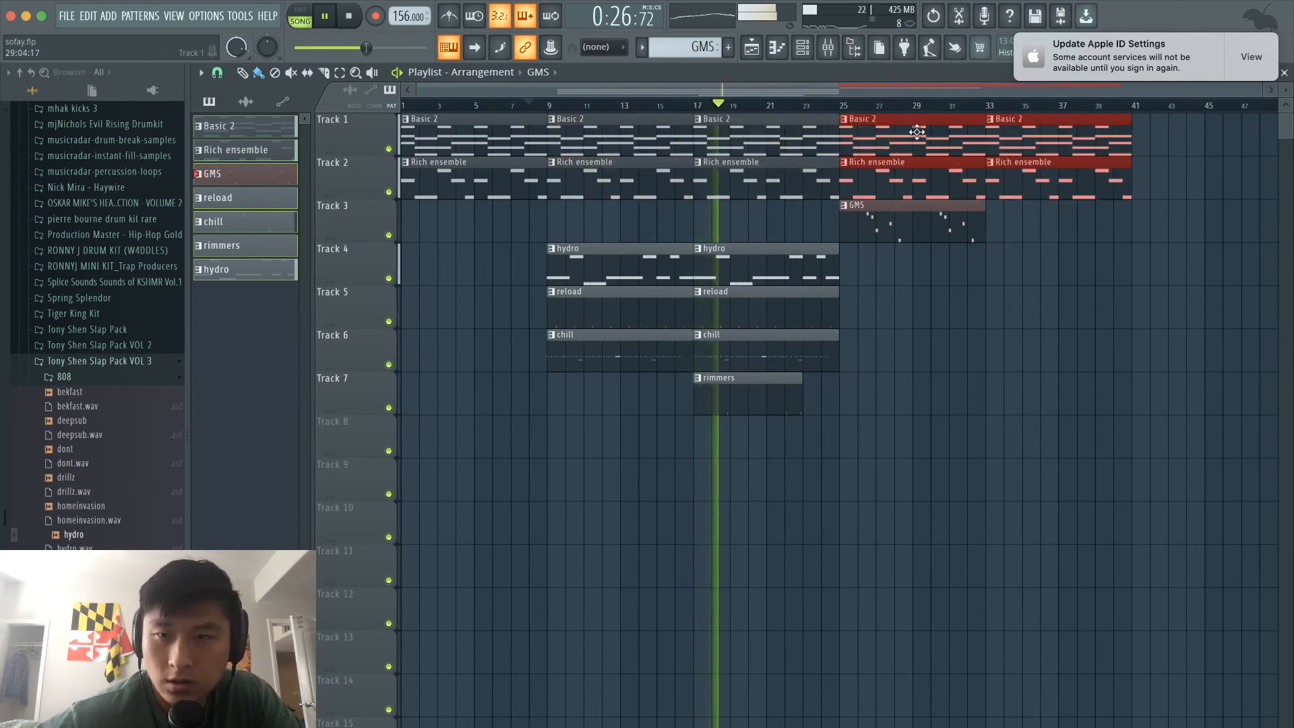
pyautogui.click(922, 241)
pyautogui.hotkey('ctrl', 'b')
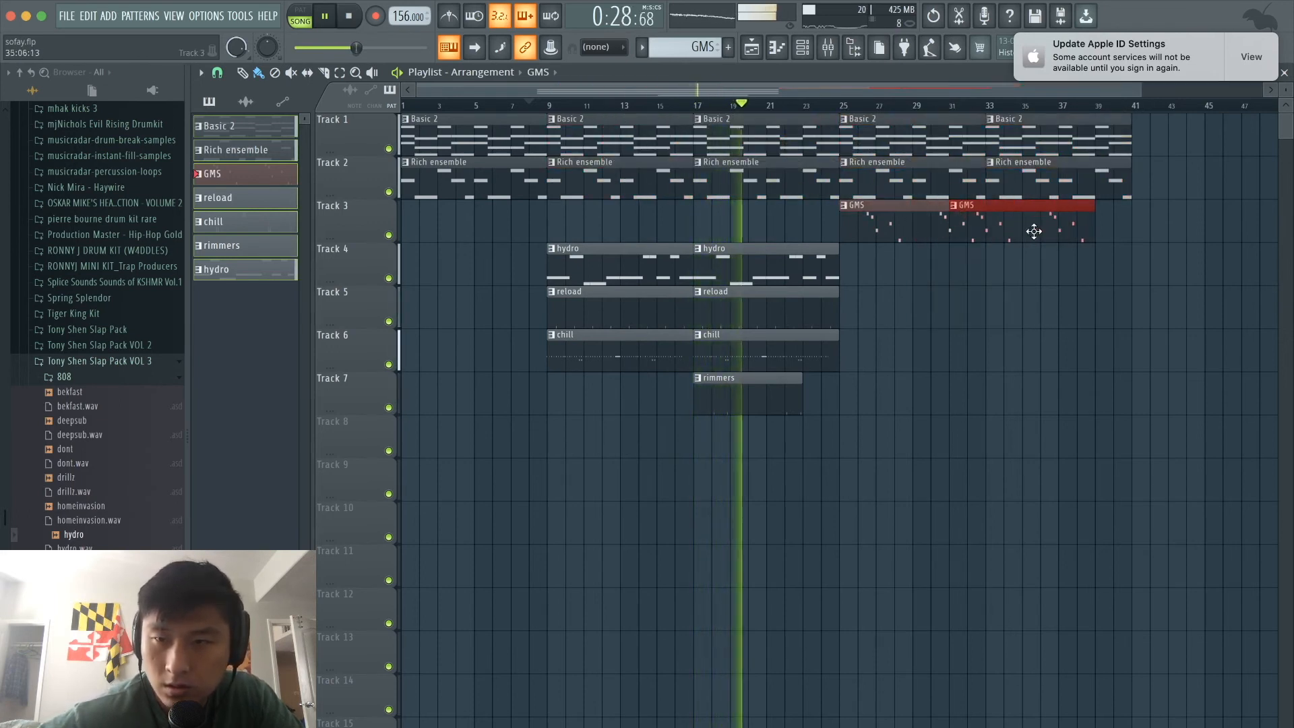
pyautogui.click(814, 437)
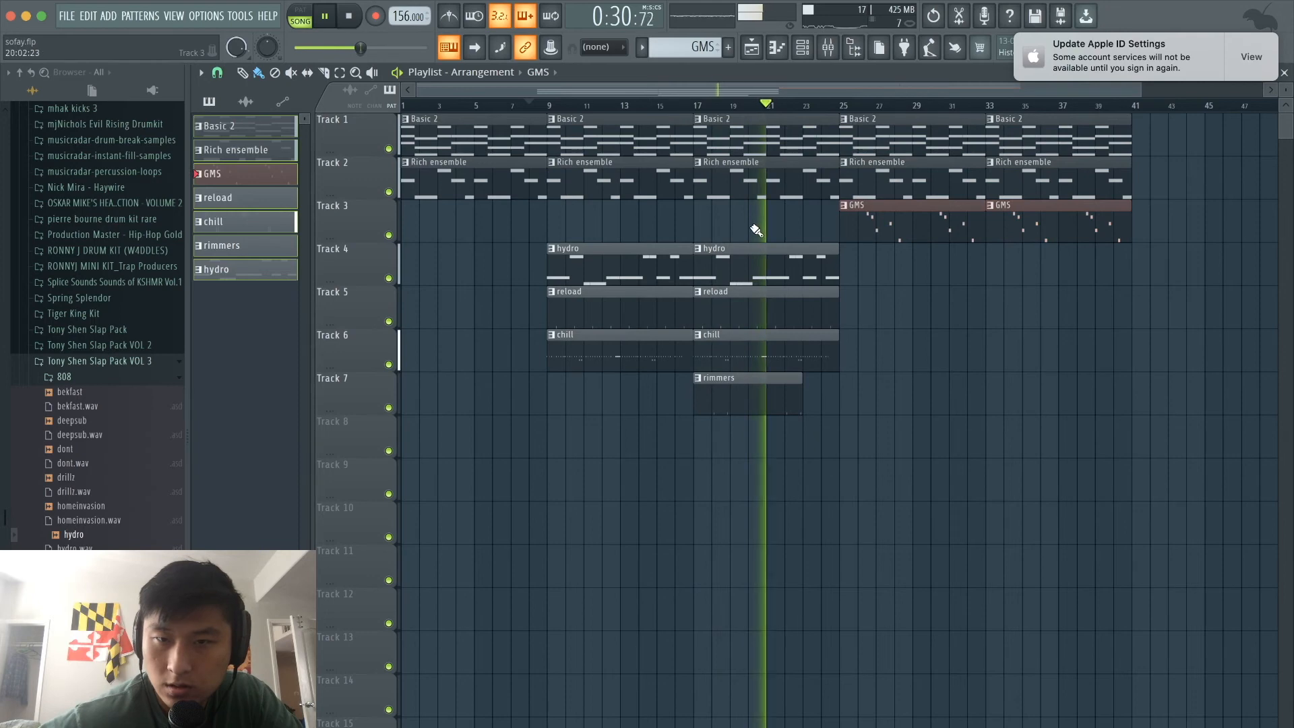
# Copy the reload, chill and rimmers clips to bars 25 and 33, and the hydro clip to bar 33 only
pyautogui.moveTo(762, 456)
pyautogui.mouseDown()
pyautogui.moveTo(740, 331)
pyautogui.moveTo(716, 290)
pyautogui.moveTo(881, 321)
pyautogui.moveTo(869, 321)
pyautogui.mouseUp()
pyautogui.moveTo(790, 269)
pyautogui.mouseDown()
pyautogui.moveTo(1054, 301)
pyautogui.moveTo(1083, 290)
pyautogui.moveTo(1091, 301)
pyautogui.mouseUp()
pyautogui.moveTo(986, 399)
pyautogui.mouseDown()
pyautogui.moveTo(880, 285)
pyautogui.moveTo(1069, 323)
pyautogui.moveTo(1023, 321)
pyautogui.mouseUp()
pyautogui.scroll(-1, 1023, 323)
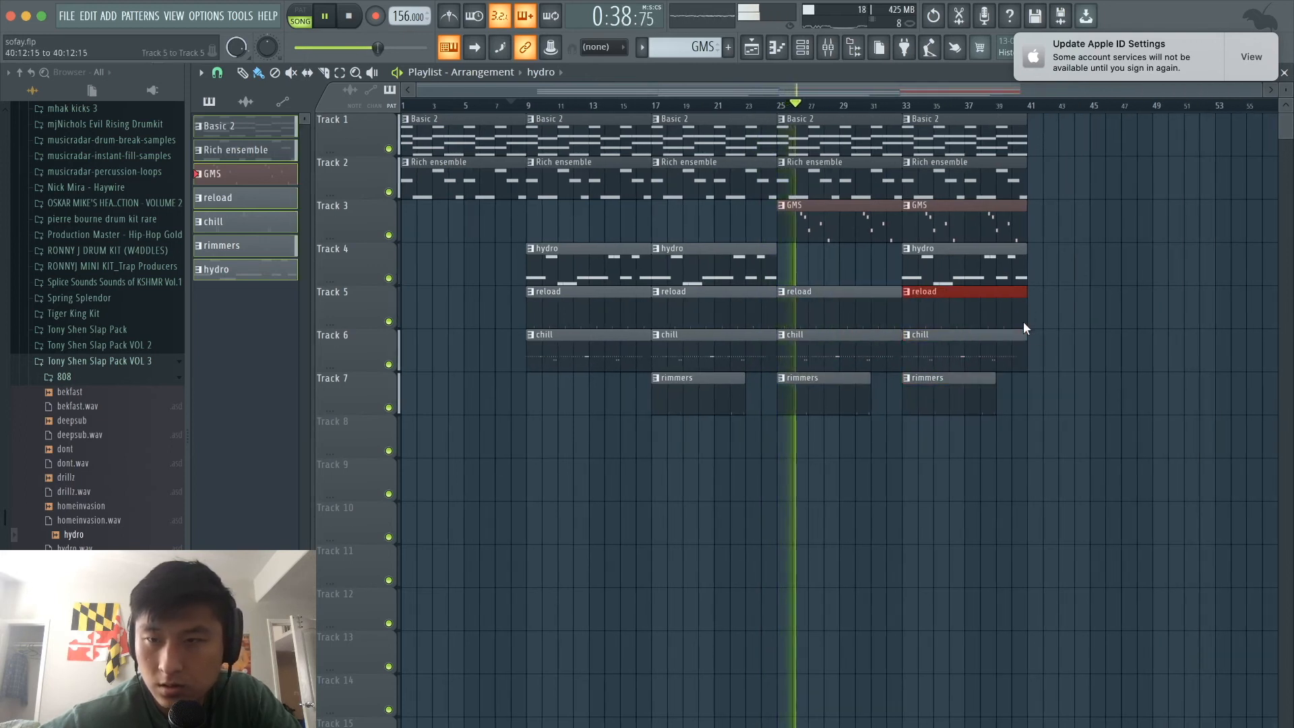
# Copy the clips of bars 9 to 24 to bar 41 and delete the Rich ensemble, reload and chill clips at bar 41
pyautogui.moveTo(742, 435); pyautogui.dragTo(596, 144)
pyautogui.moveTo(559, 255); pyautogui.dragTo(1059, 207)
pyautogui.keyDown('super'); pyautogui.click(1059, 206); pyautogui.keyUp('super')
pyautogui.rightClick(1055, 191)
pyautogui.scroll(-1, 1054, 188)
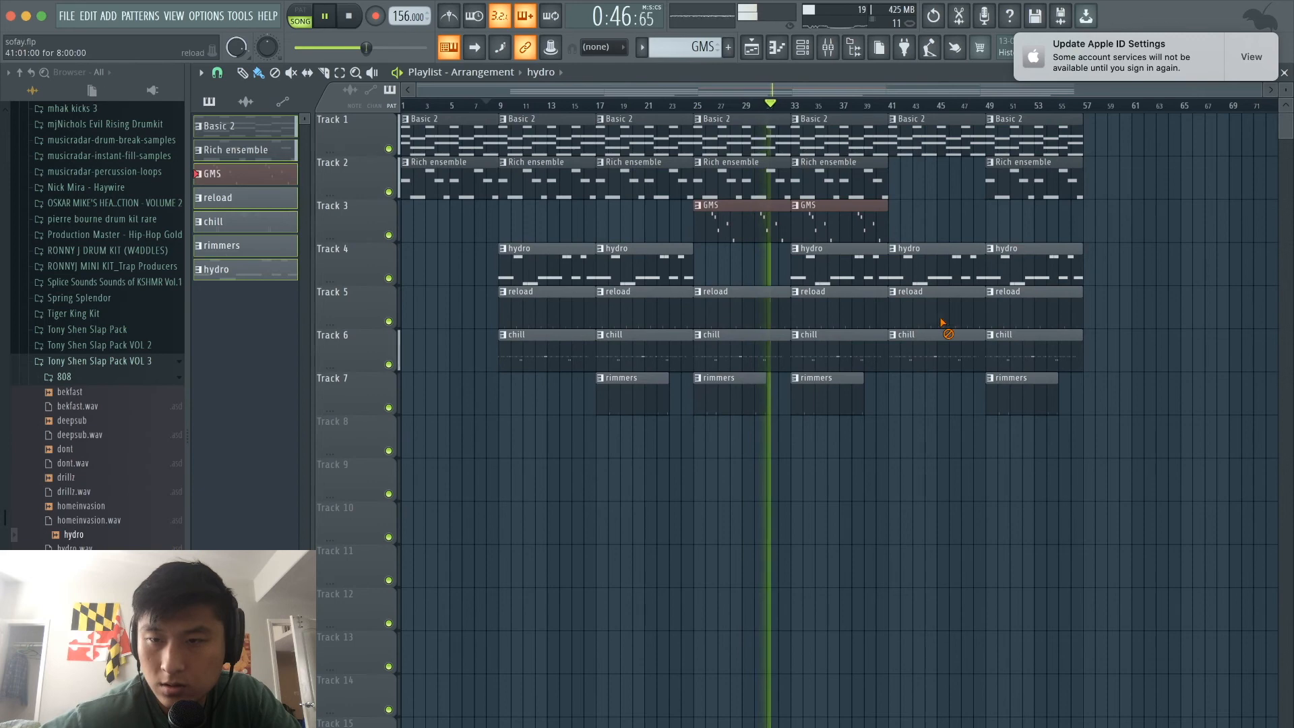
pyautogui.rightClick(939, 322)
pyautogui.rightClick(943, 357)
# Copy all clips of bars 25 to 40 to bar 57
pyautogui.moveTo(855, 428); pyautogui.dragTo(1112, 146)
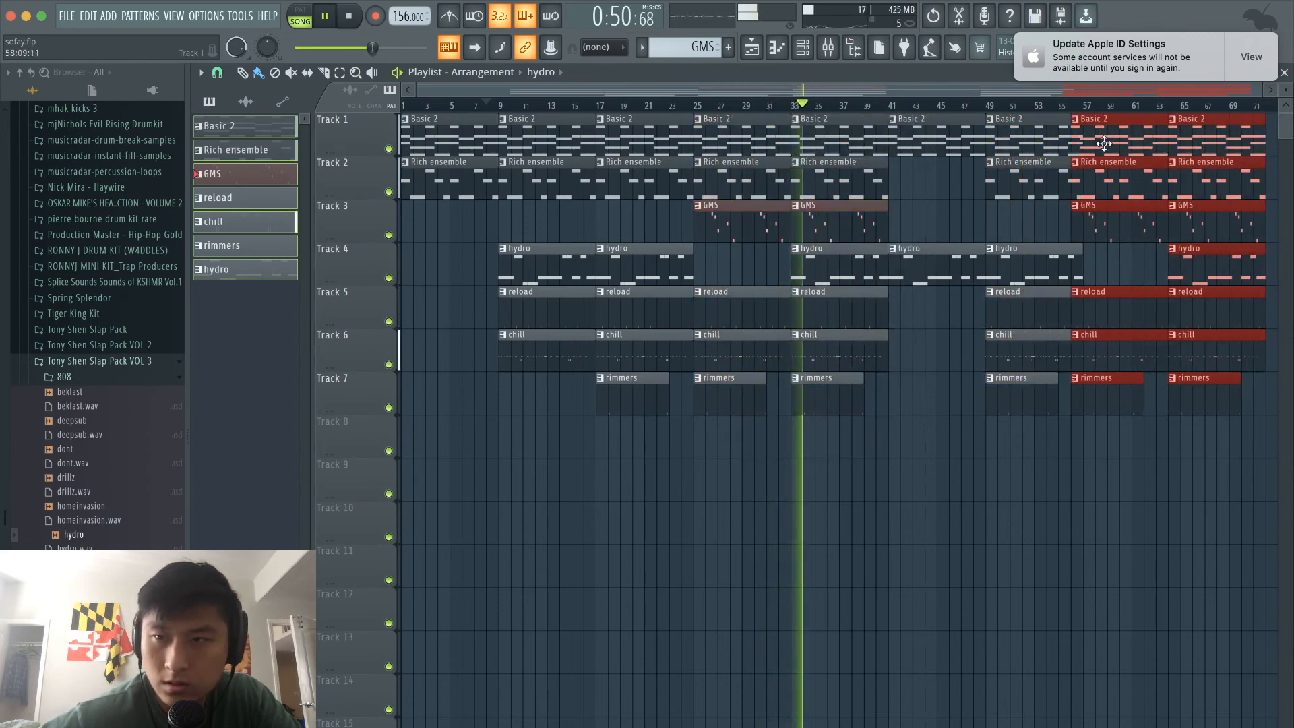
pyautogui.click(1033, 206)
pyautogui.scroll(-1, 1033, 206)
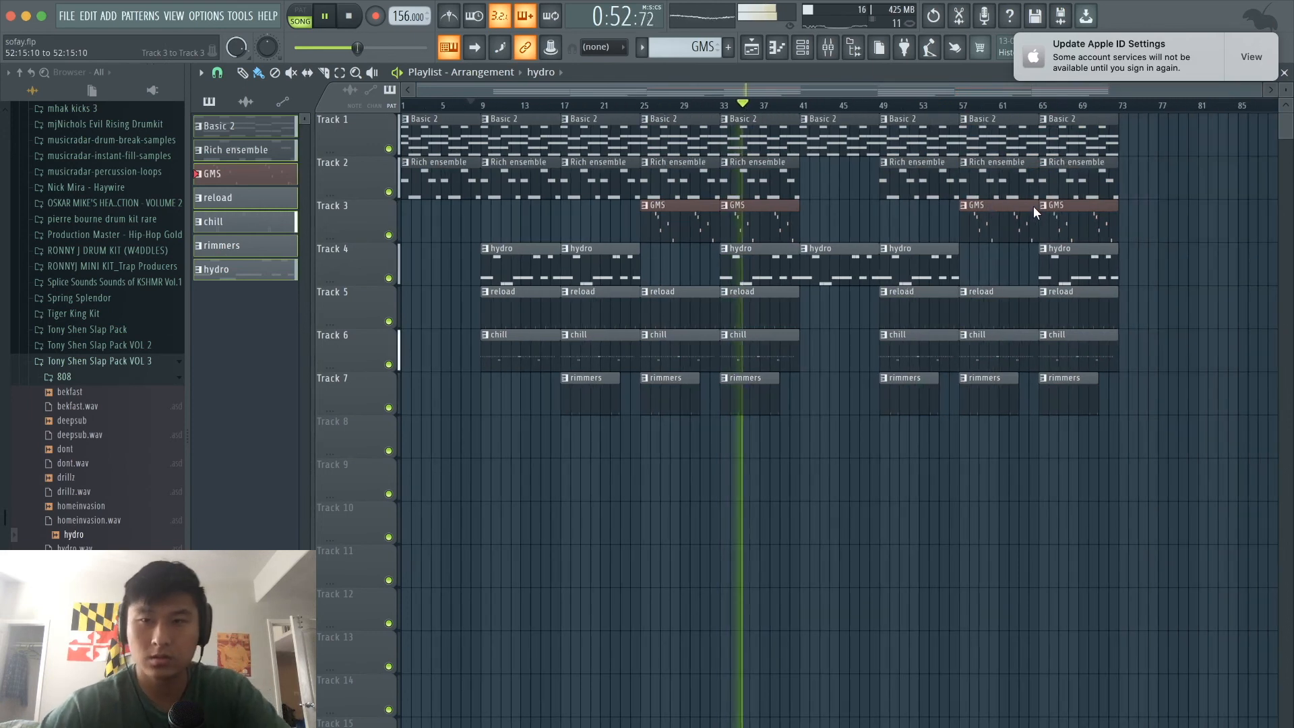
# Copy all clips of bars 9 to 24 to bar 73
pyautogui.moveTo(619, 410); pyautogui.dragTo(1149, 157)
pyautogui.click(1162, 209)
pyautogui.scroll(-1, 1162, 209)
pyautogui.scroll(1, 1162, 209)
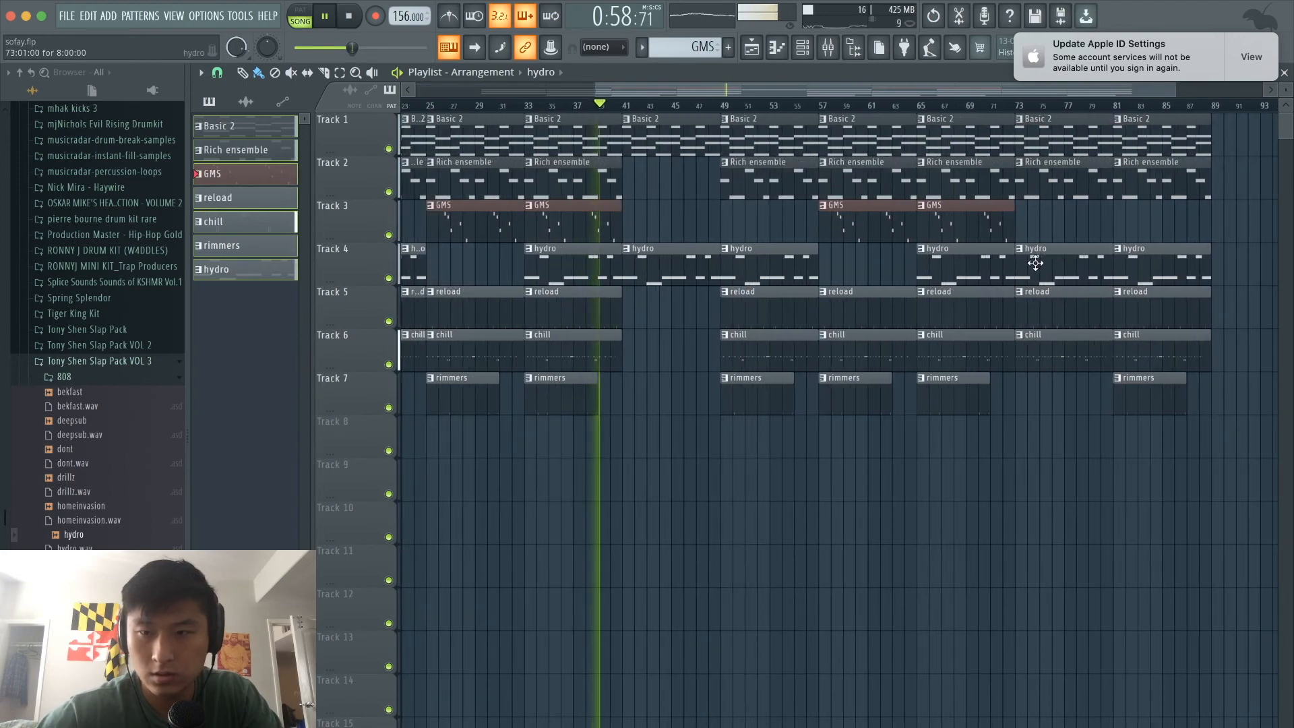
# Delete the rimmers clip at bar 57 from Track 7
pyautogui.rightClick(860, 404)
pyautogui.scroll(-1, 928, 364)
pyautogui.scroll(1, 965, 329)
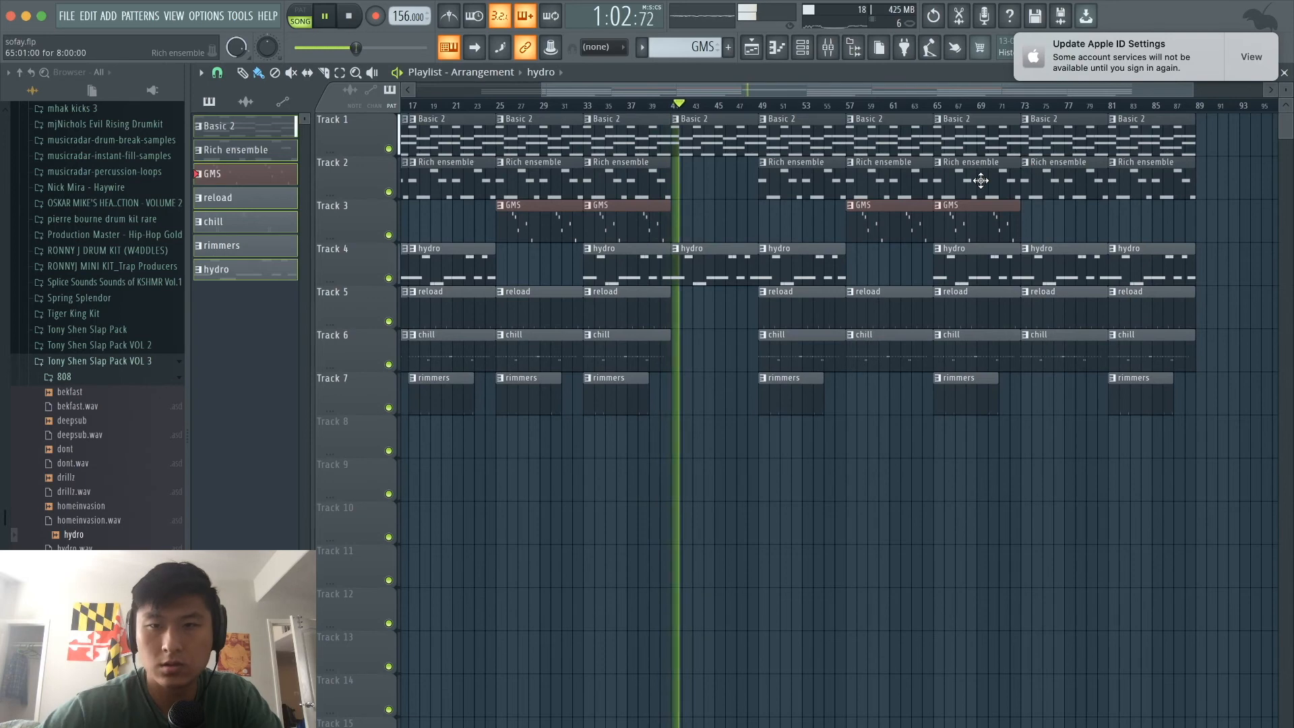
pyautogui.scroll(-1, 981, 180)
pyautogui.scroll(-1, 980, 180)
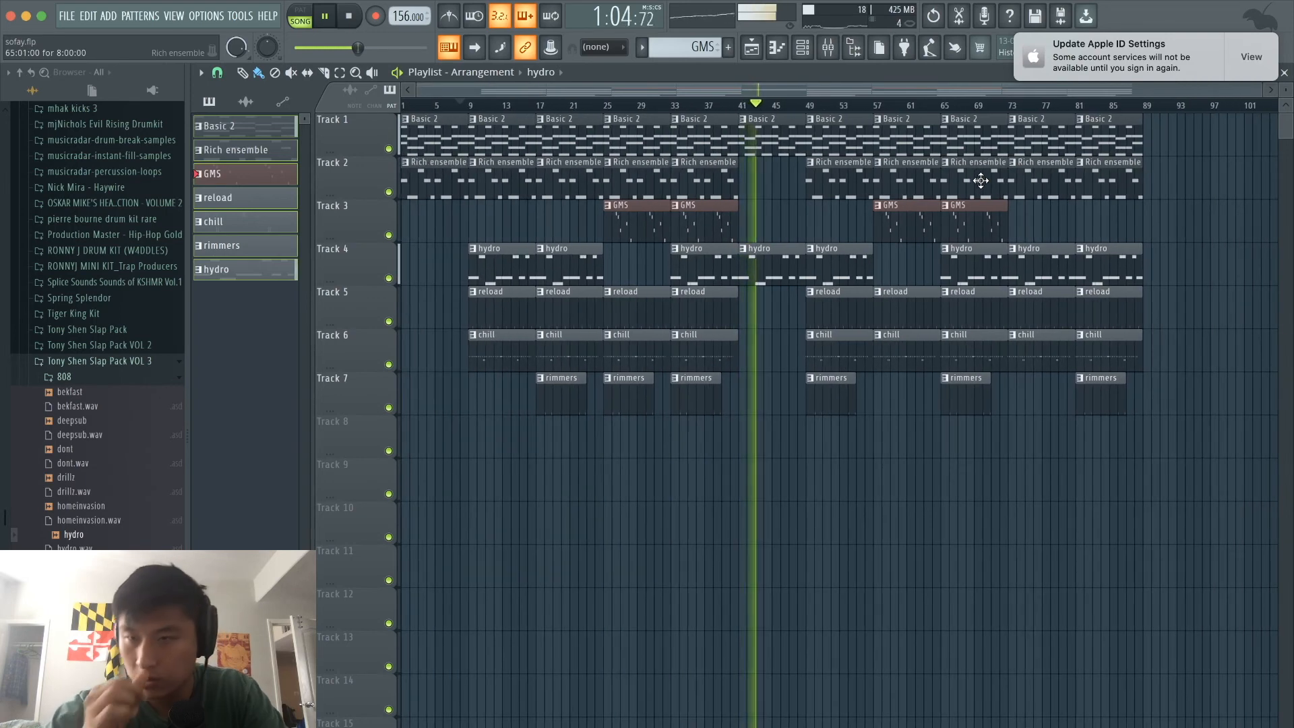
# Delete the Rich ensemble clip at bar 73 and move the one at bar 81 into its place
pyautogui.rightClick(1061, 174)
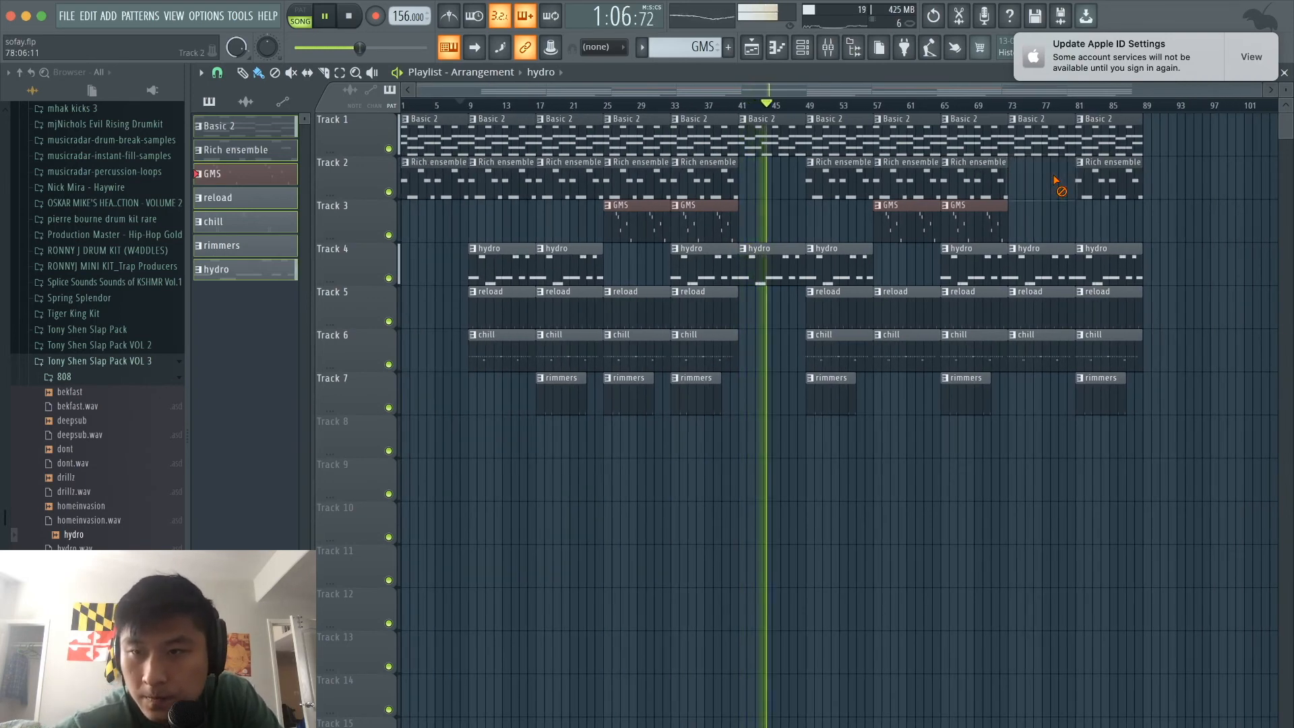
pyautogui.moveTo(1115, 181); pyautogui.dragTo(1047, 181)
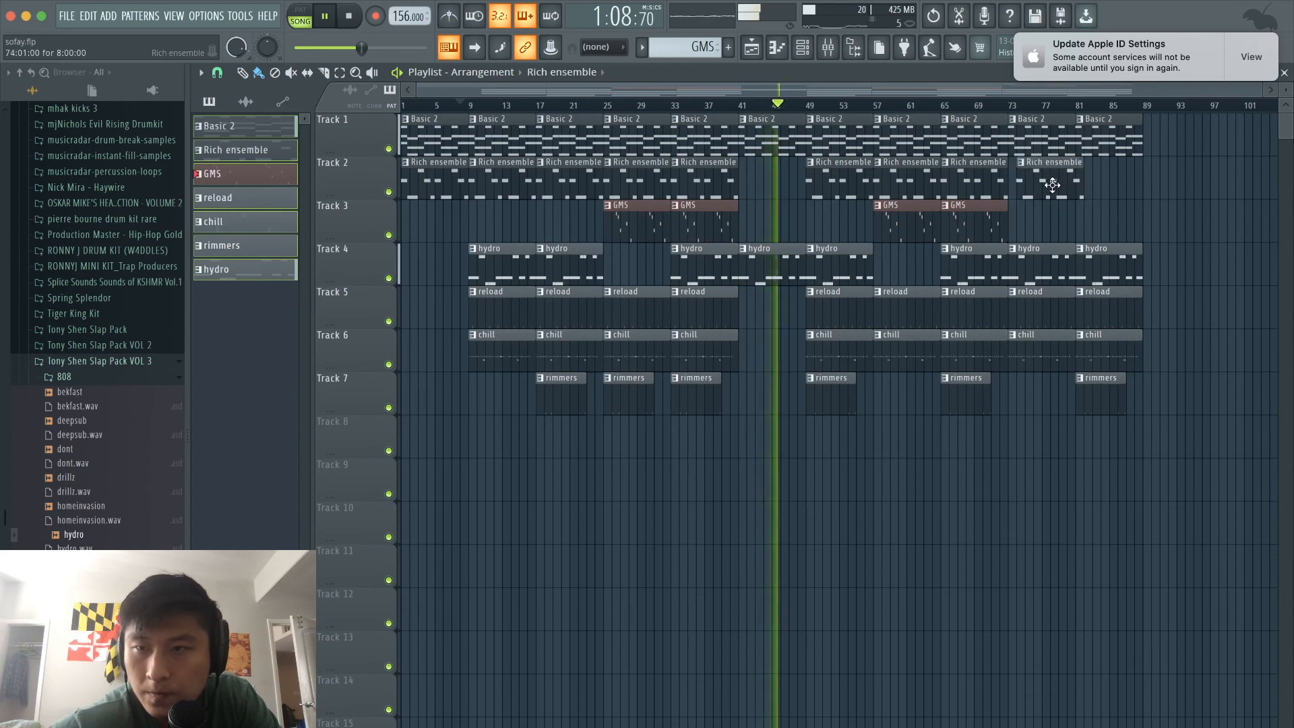
# Copy the Basic 2, Rich ensemble, reload, chill and rimmers clips to bar 89 as an outro without hydro
pyautogui.keyDown('super'); pyautogui.moveTo(1039, 135); pyautogui.dragTo(1034, 199); pyautogui.keyUp('super')
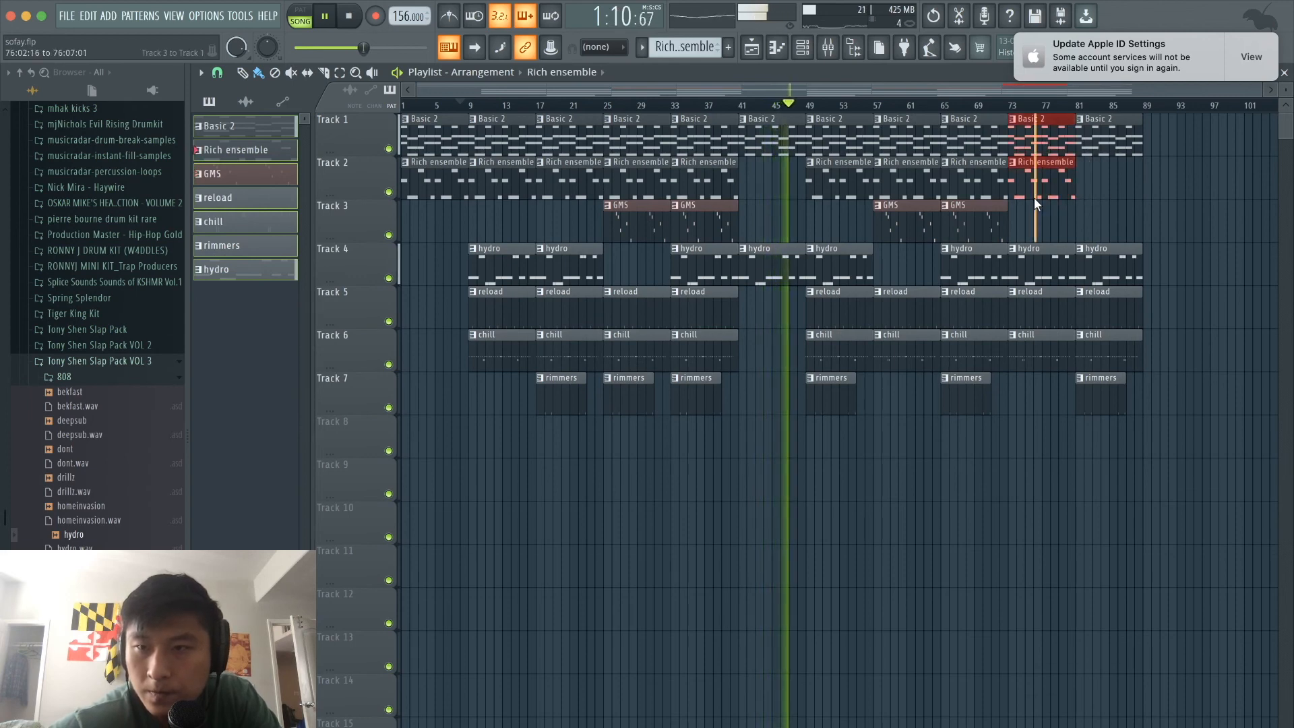
pyautogui.keyDown('shift'); pyautogui.moveTo(1031, 129); pyautogui.dragTo(1168, 135); pyautogui.keyUp('shift')
pyautogui.keyDown('super'); pyautogui.moveTo(1188, 416); pyautogui.dragTo(1185, 312); pyautogui.keyUp('super')
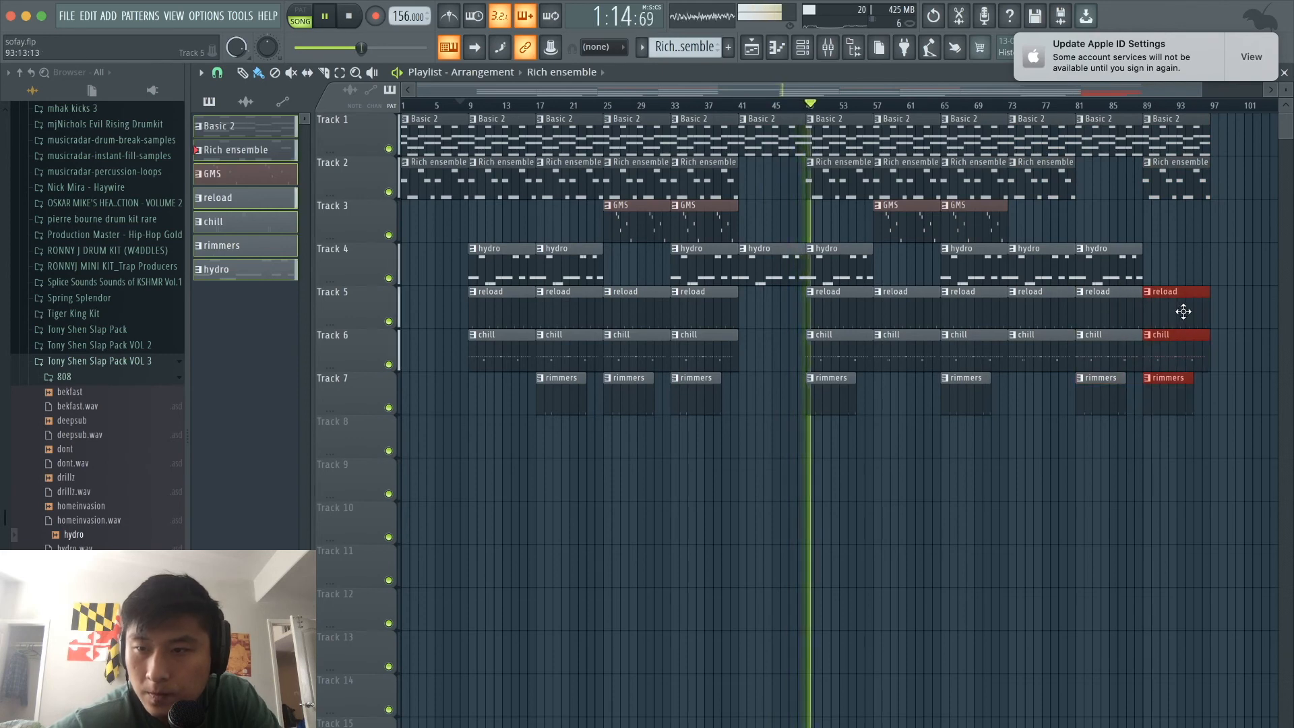
# Stop playback and select the outro's time range from bar 89 to bar 97
pyautogui.scroll(-1, 1180, 265)
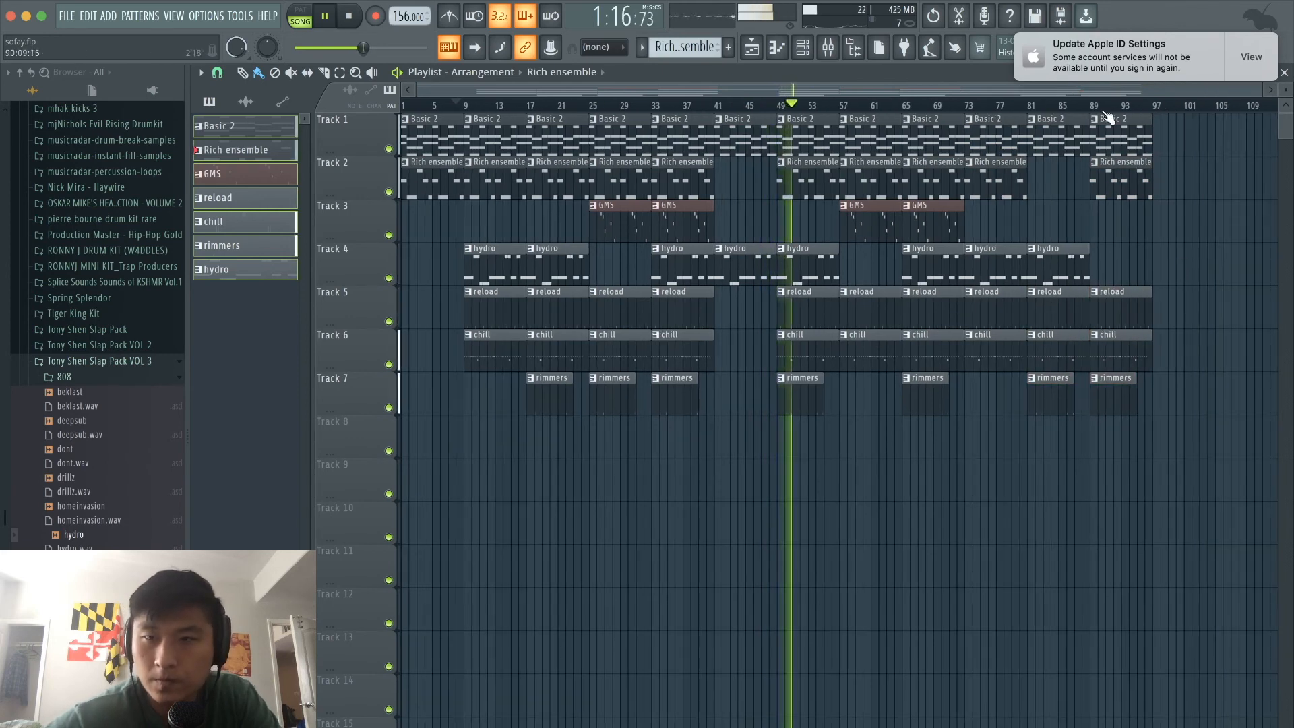
pyautogui.press('space')
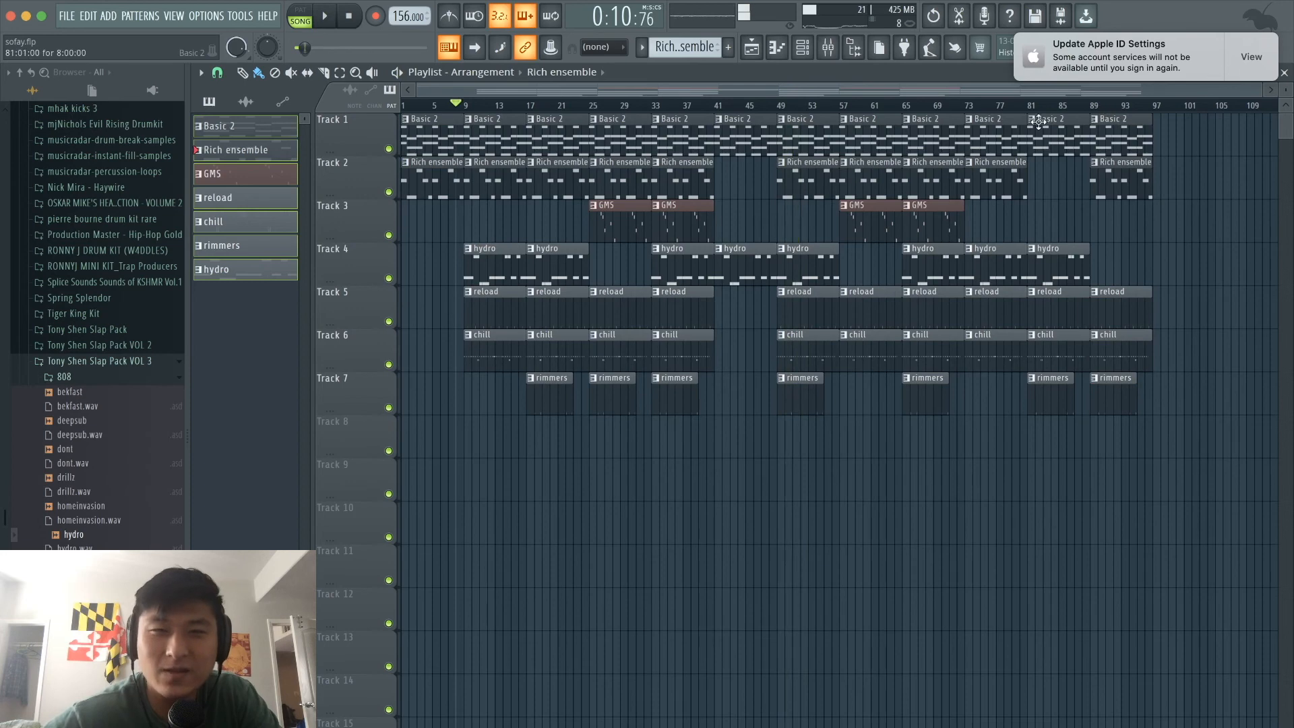
pyautogui.moveTo(1097, 108); pyautogui.dragTo(1155, 112)
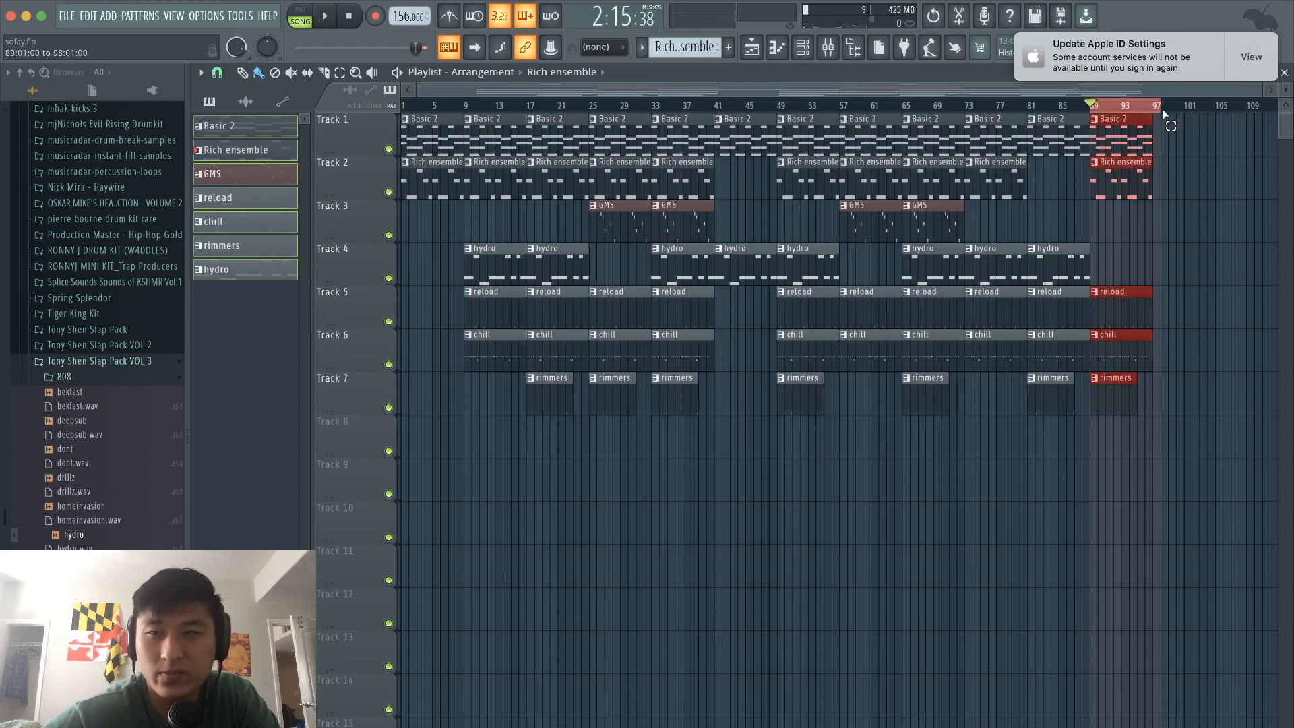
# Open the mixer to reach the Master track's volume fader
pyautogui.click(836, 50)
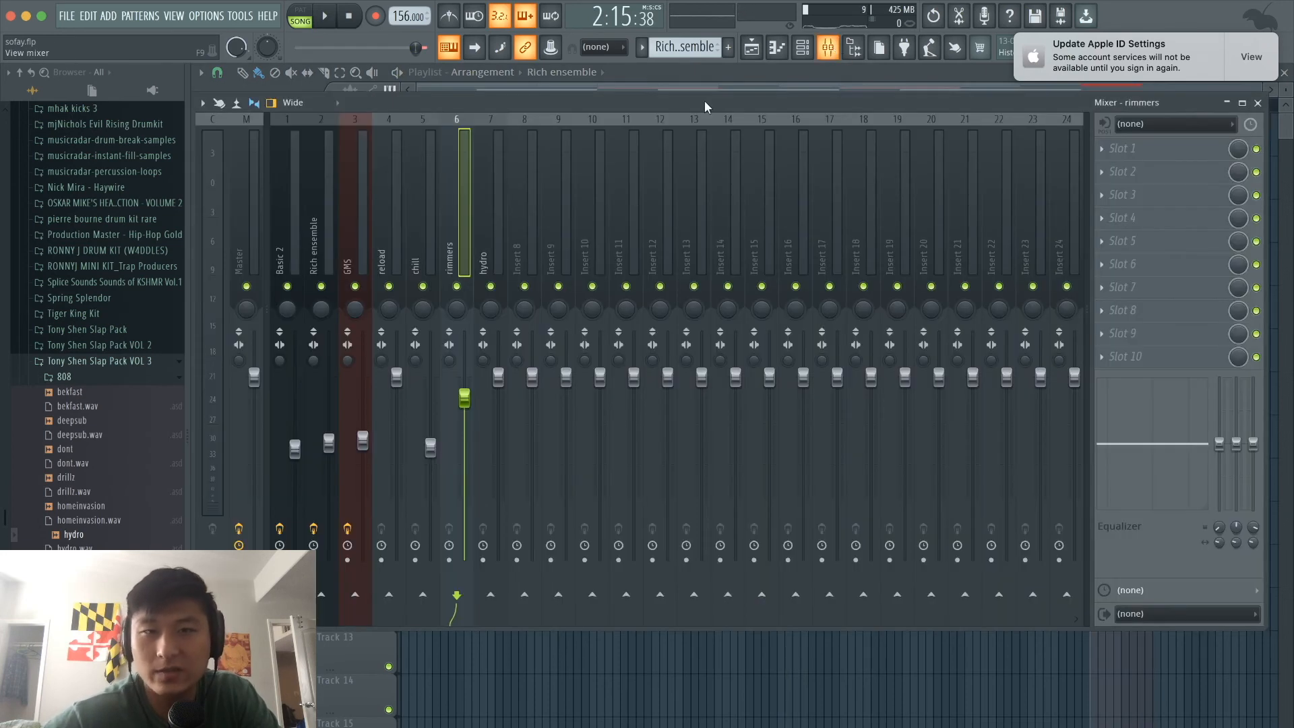
pyautogui.click(752, 53)
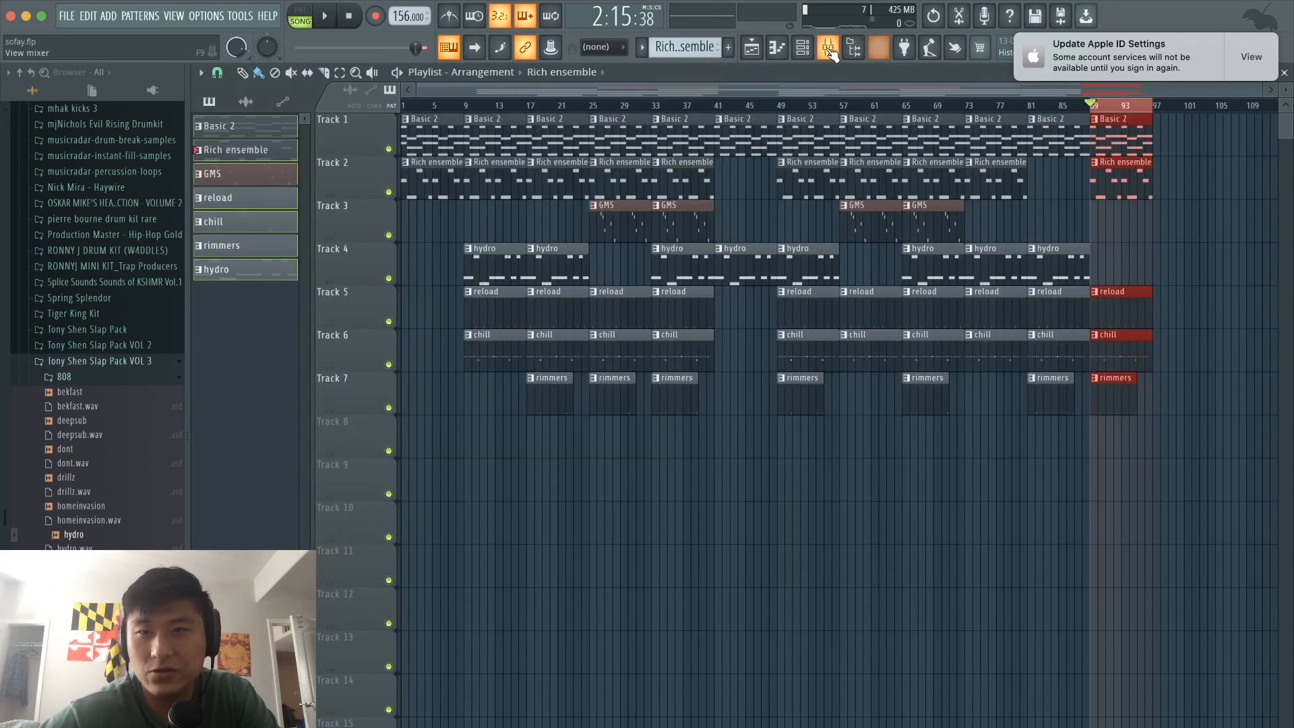
pyautogui.click(831, 52)
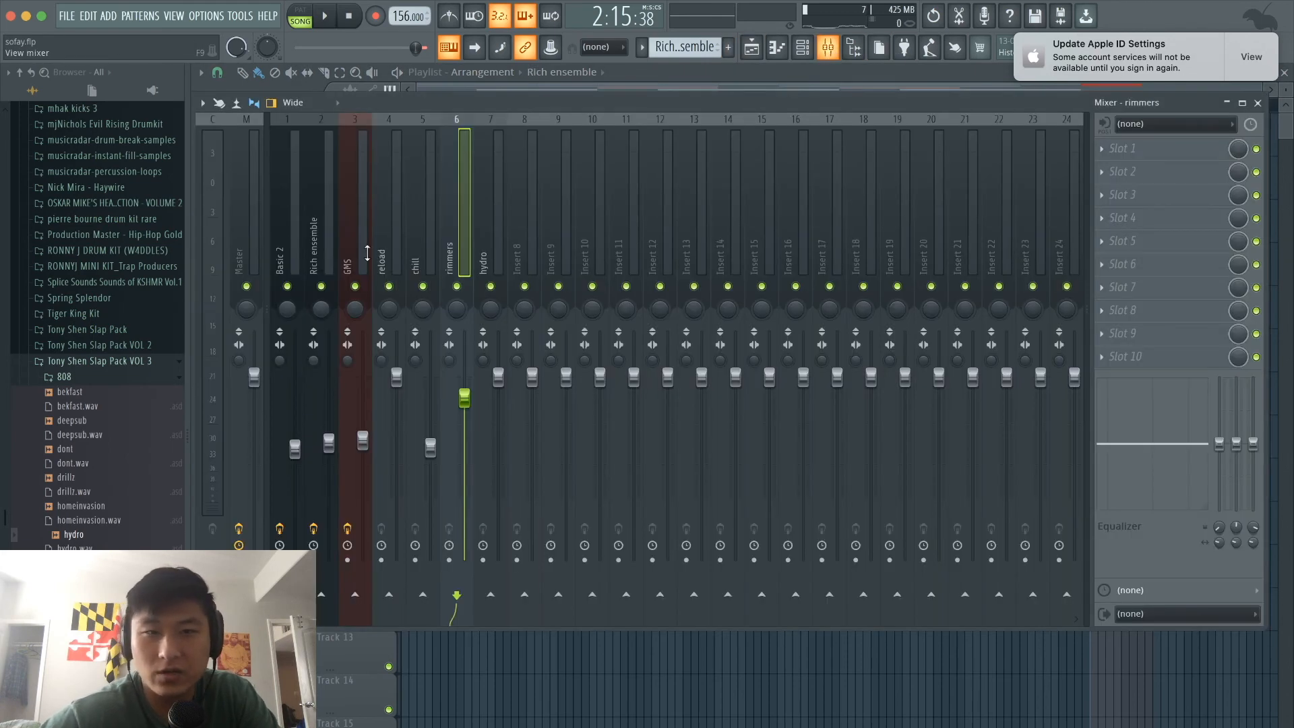
pyautogui.rightClick(259, 383)
pyautogui.click(296, 507)
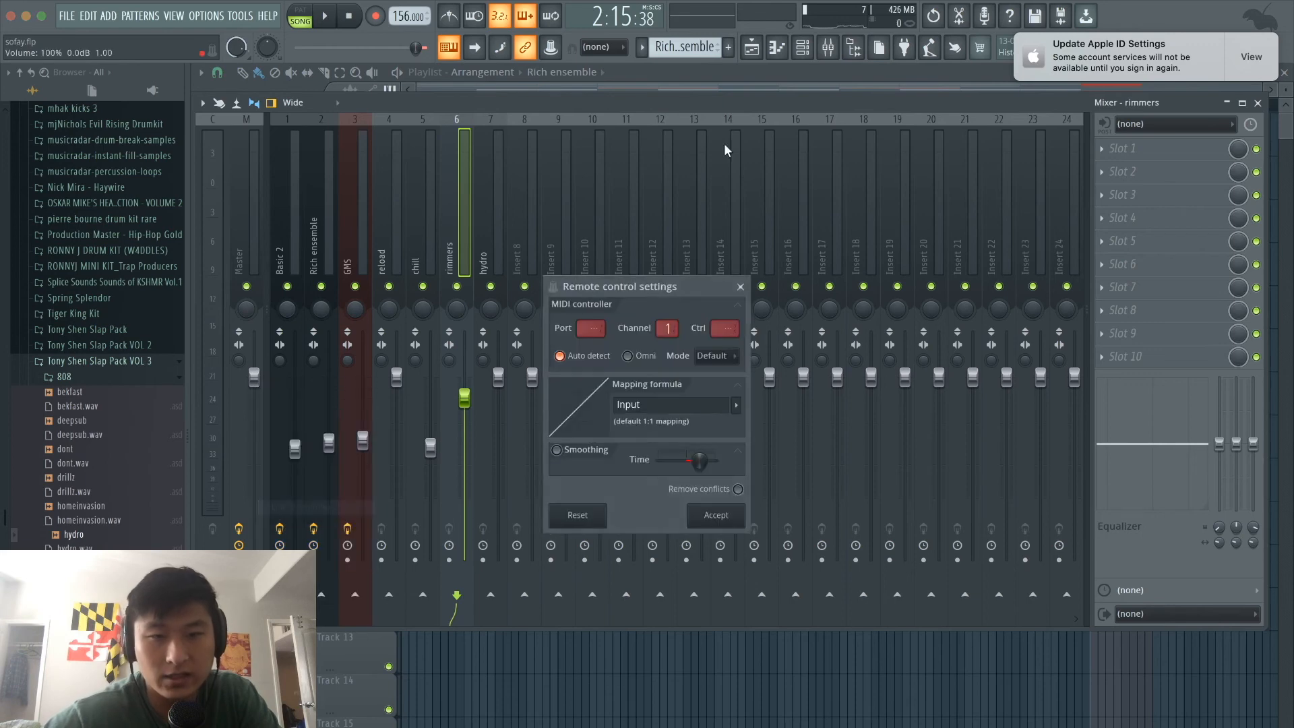
pyautogui.click(742, 287)
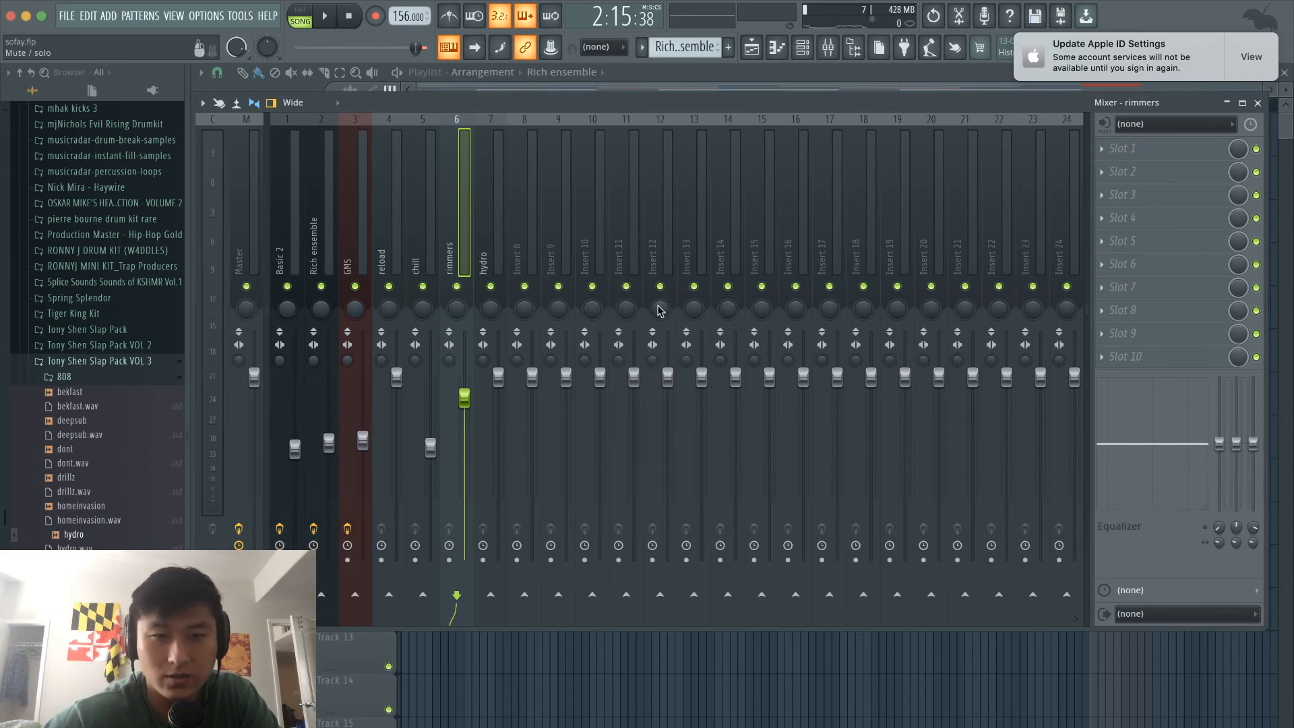
# Create an automation clip for the Master track's volume over the selected outro
pyautogui.rightClick(256, 381)
pyautogui.click(304, 477)
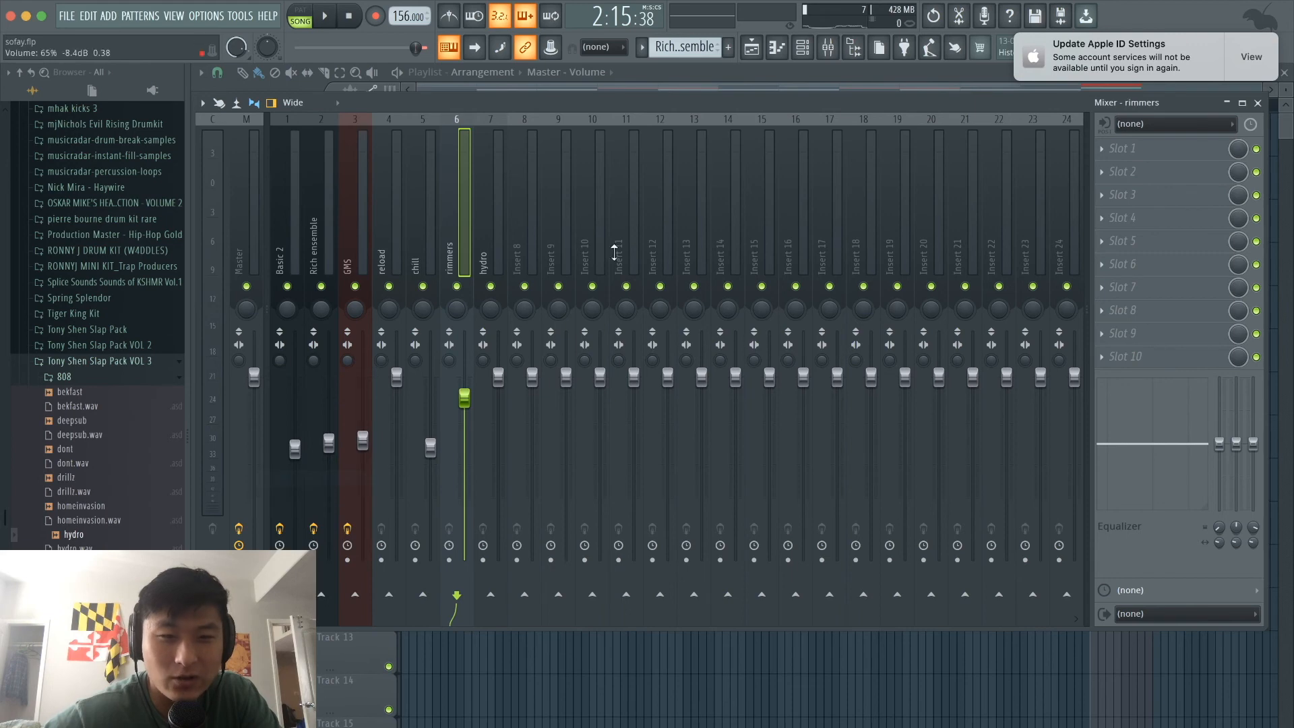
# Curve the Master volume automation clip down to its end as a fade-out in the playlist and move it to Track 8
pyautogui.click(751, 48)
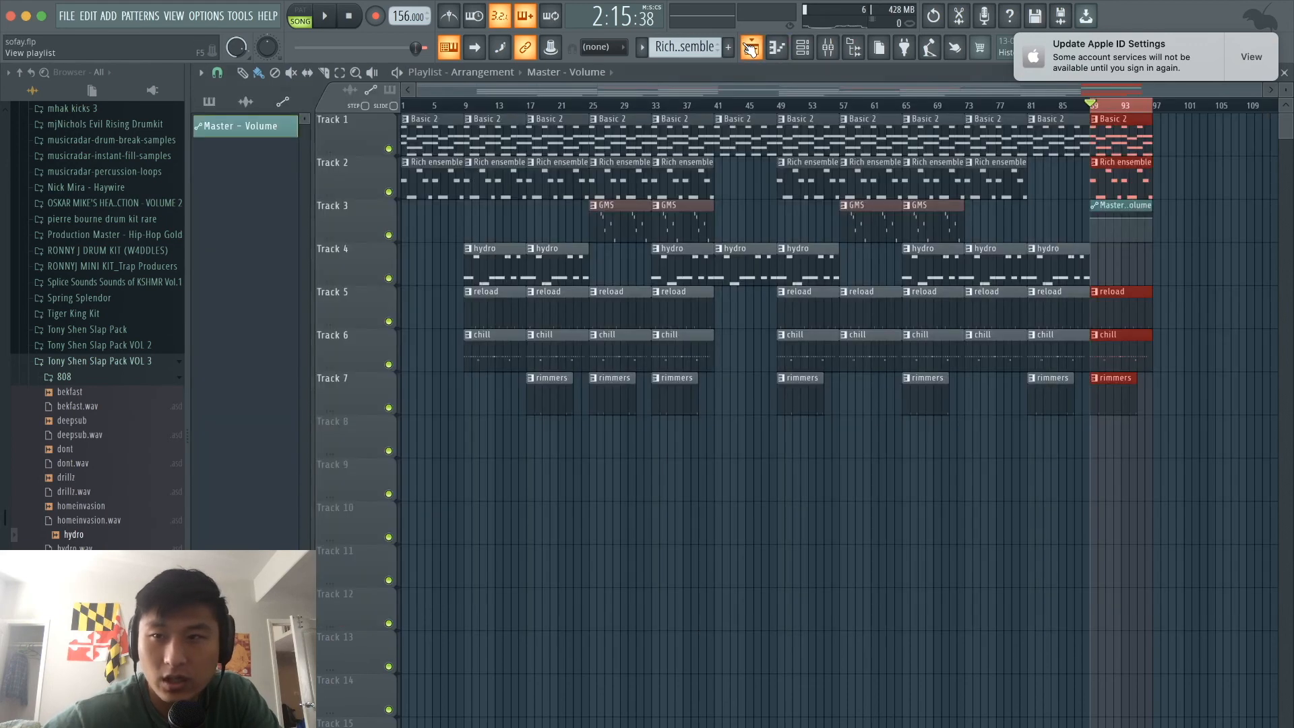
pyautogui.click(1157, 220)
pyautogui.moveTo(1126, 234); pyautogui.dragTo(1115, 426)
# Audition the outro fade-out from bar 89 and stop playback
pyautogui.press('space')
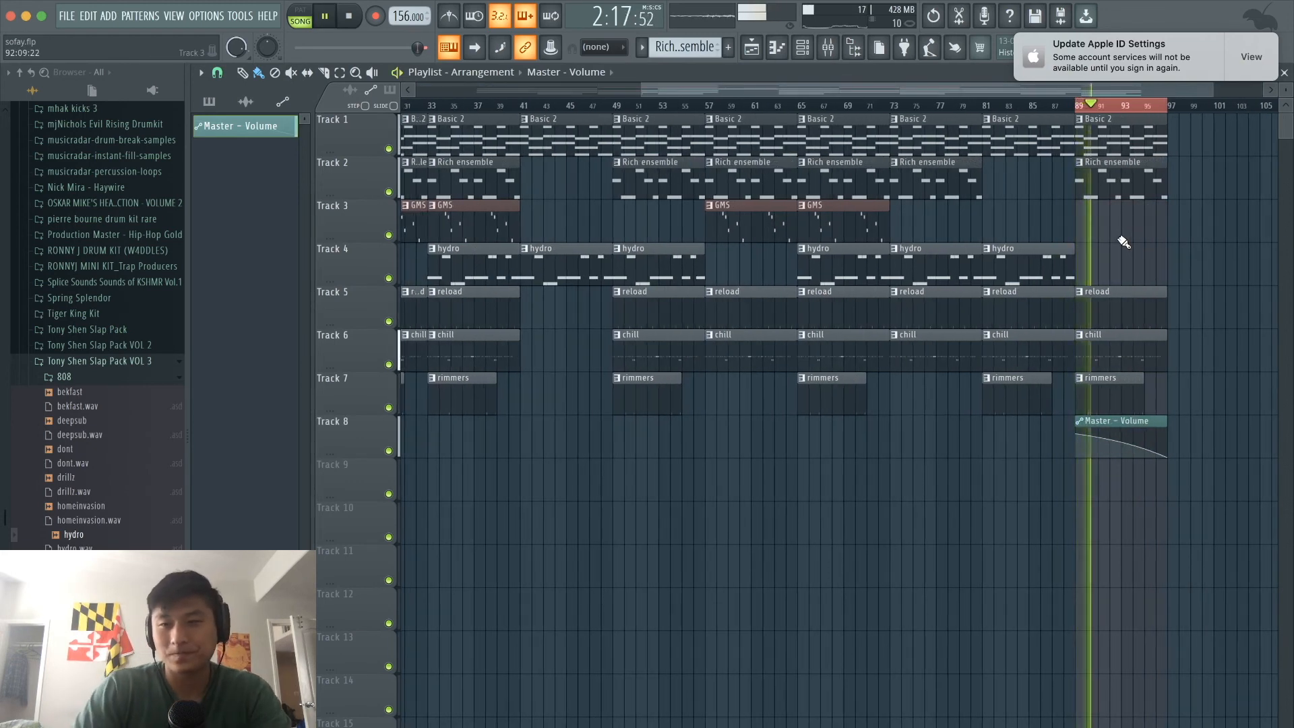
pyautogui.scroll(-2, 1124, 242)
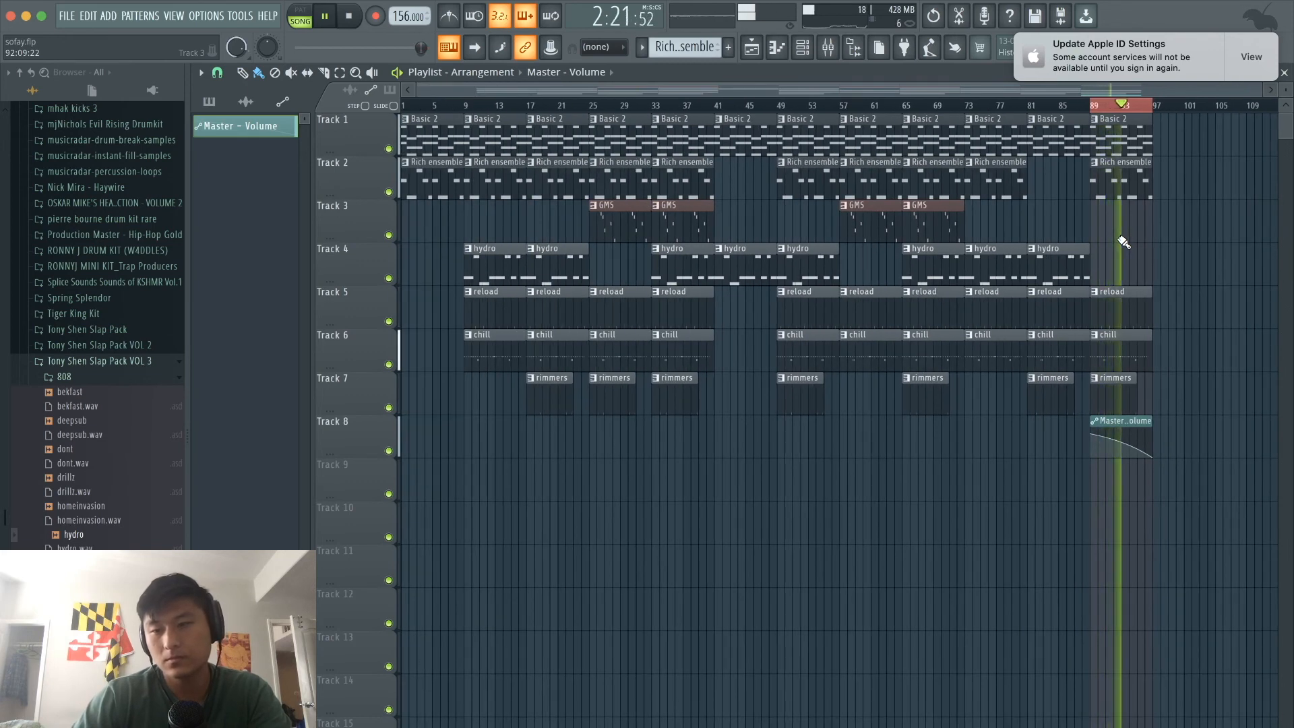
pyautogui.press('space')
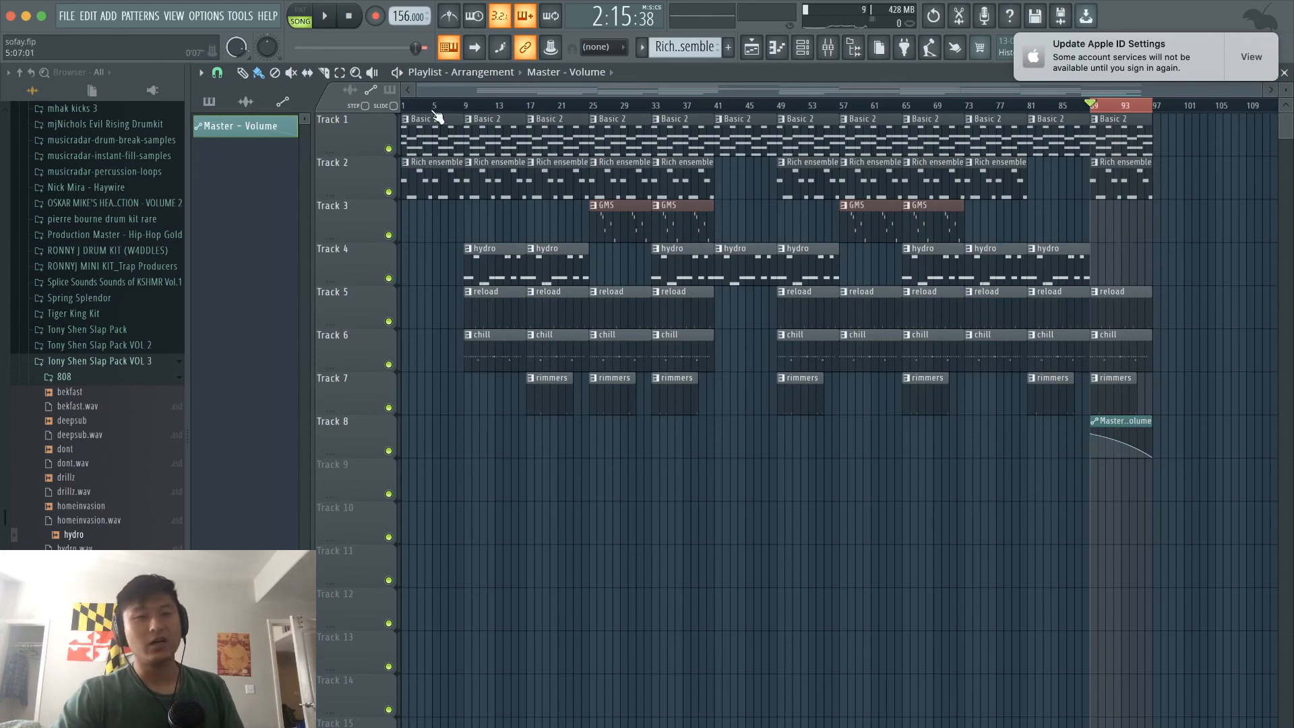
# Clear the time selection and play the full arrangement from bar 1
pyautogui.click(405, 104)
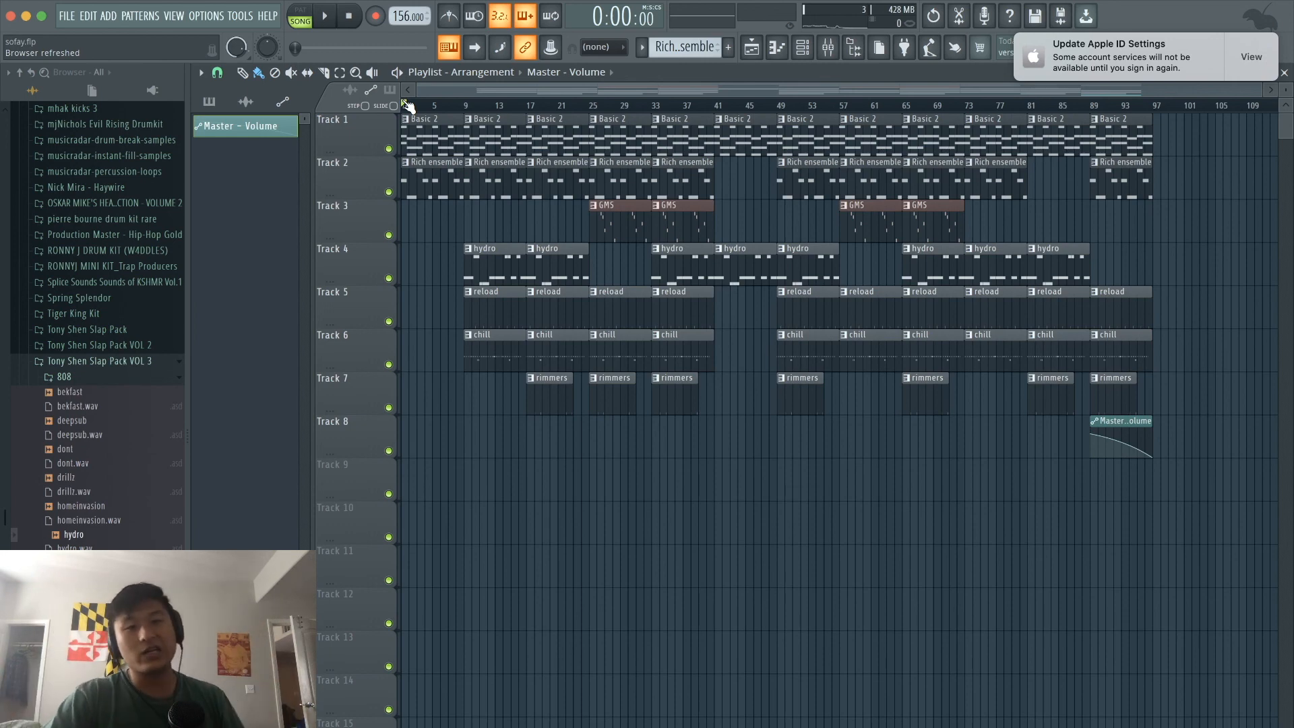
pyautogui.press('space')
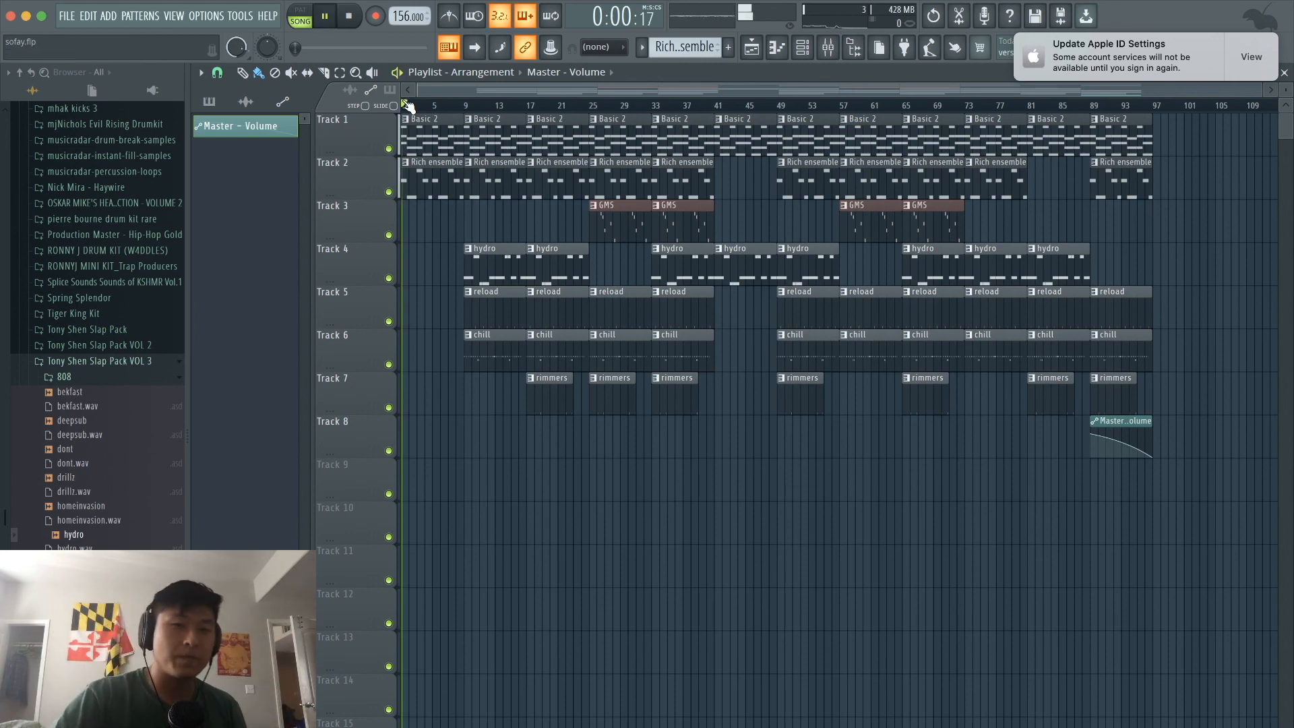